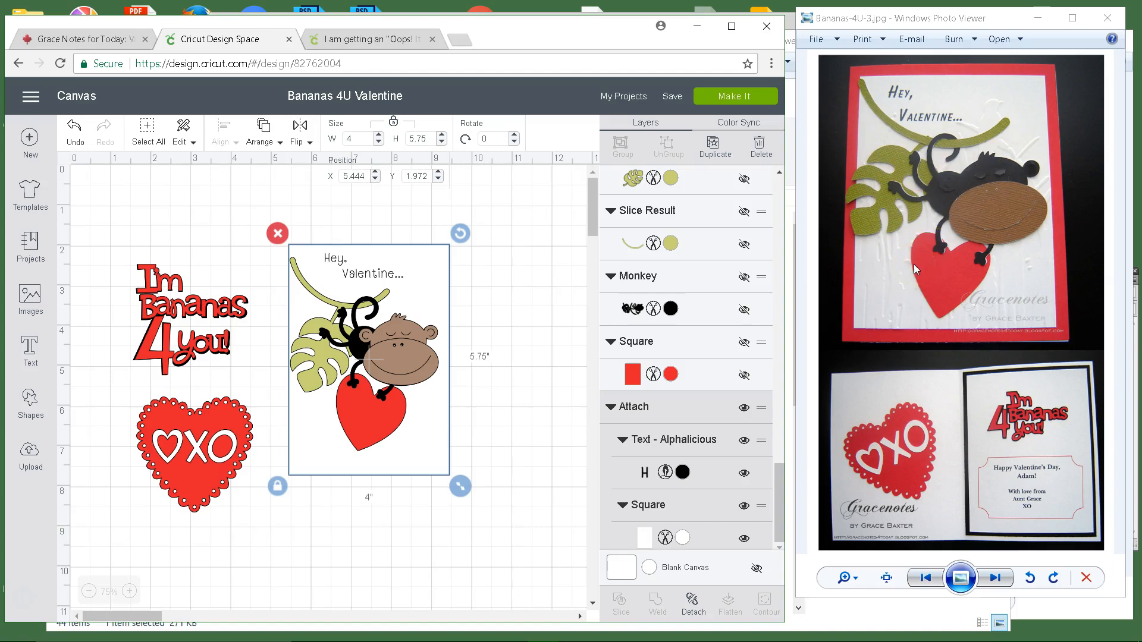
# Examine the layers of the grouped monkey on the finished card, including its body, head, face and leaf pieces.
pyautogui.click(376, 558)
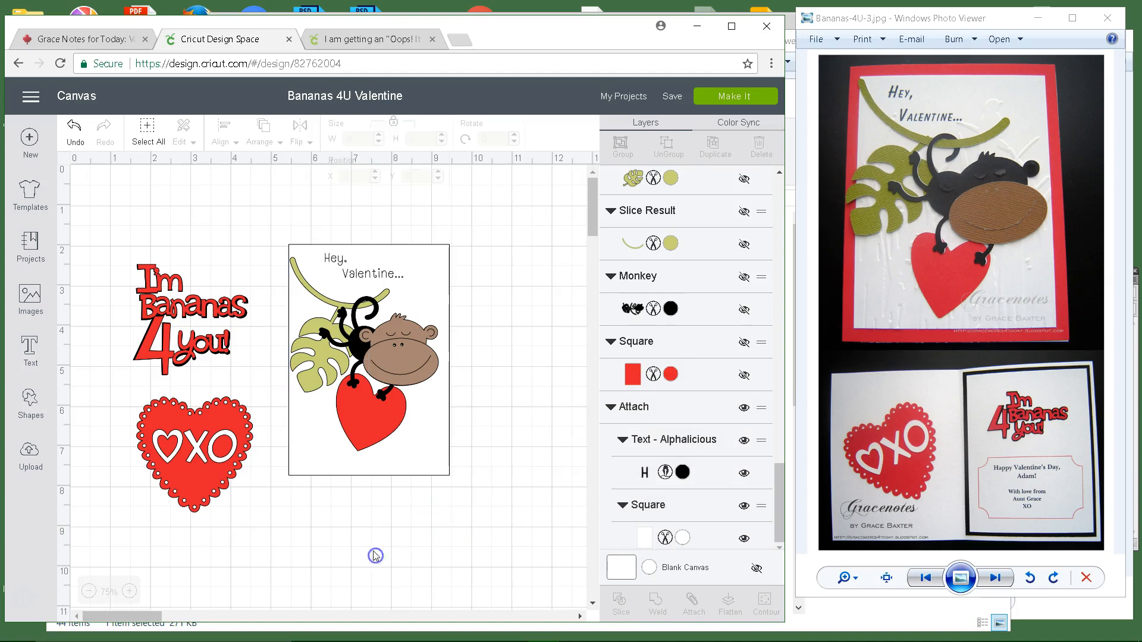
pyautogui.click(383, 376)
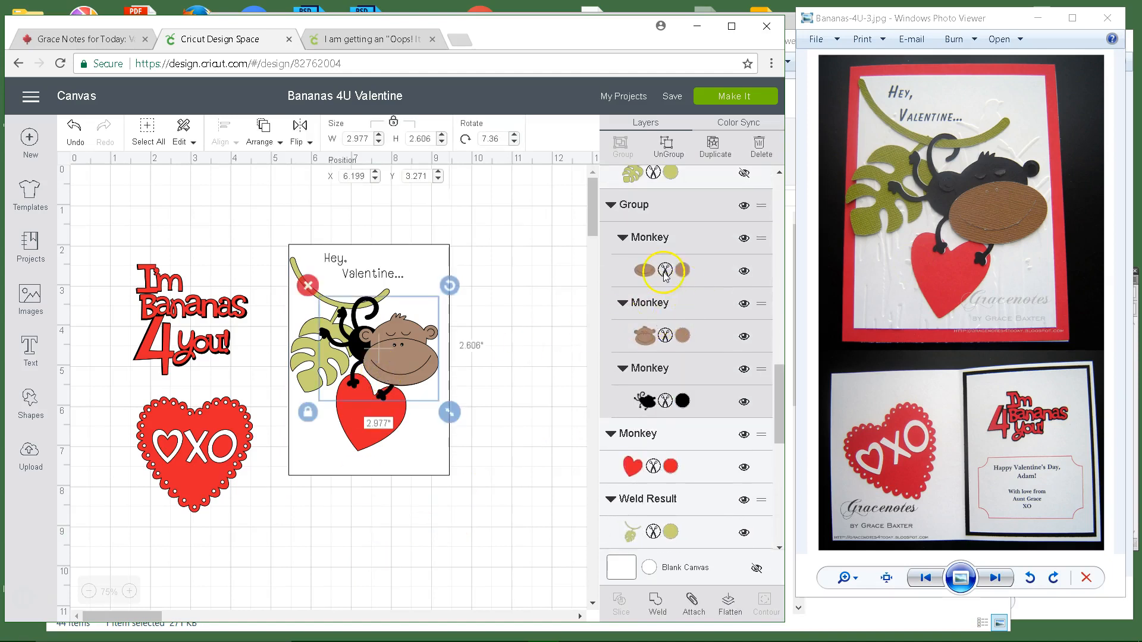
pyautogui.click(634, 406)
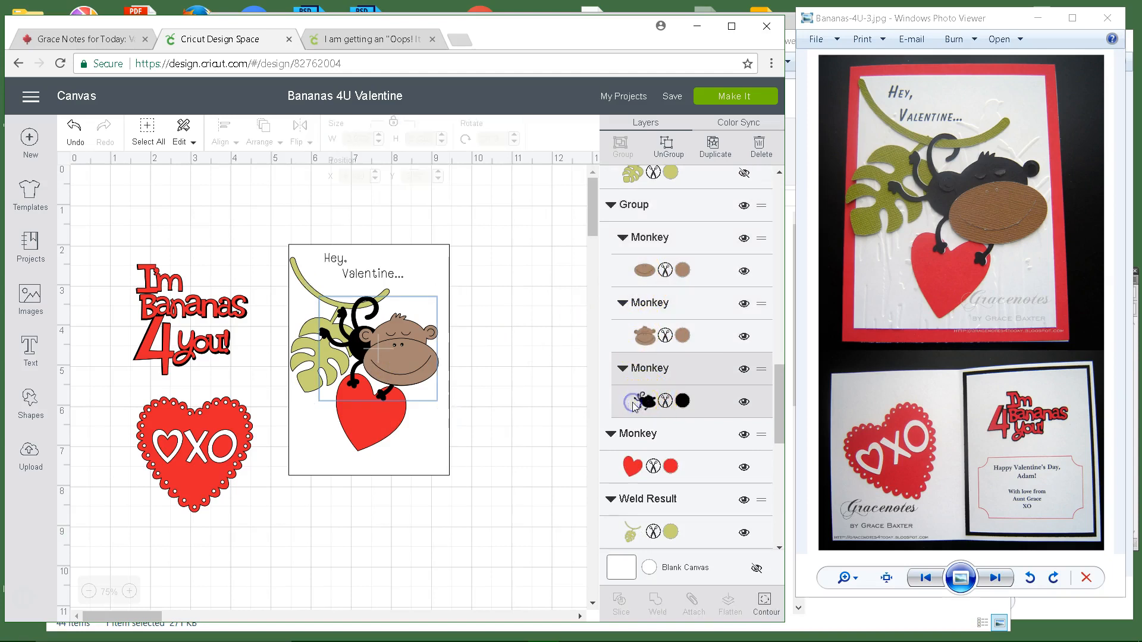
pyautogui.click(630, 345)
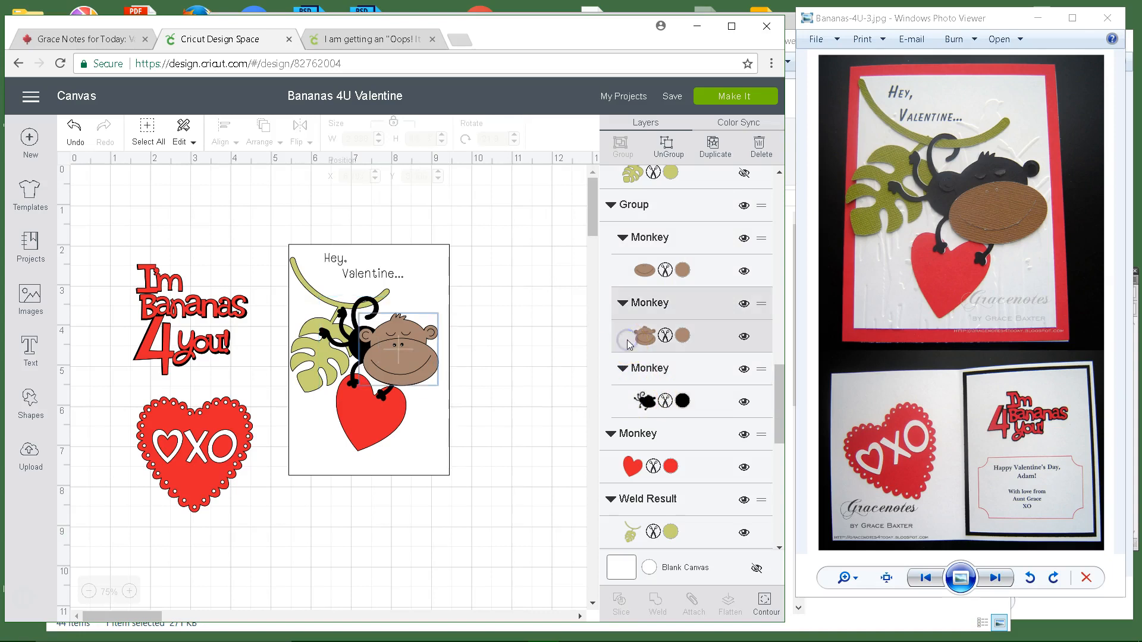
pyautogui.click(624, 274)
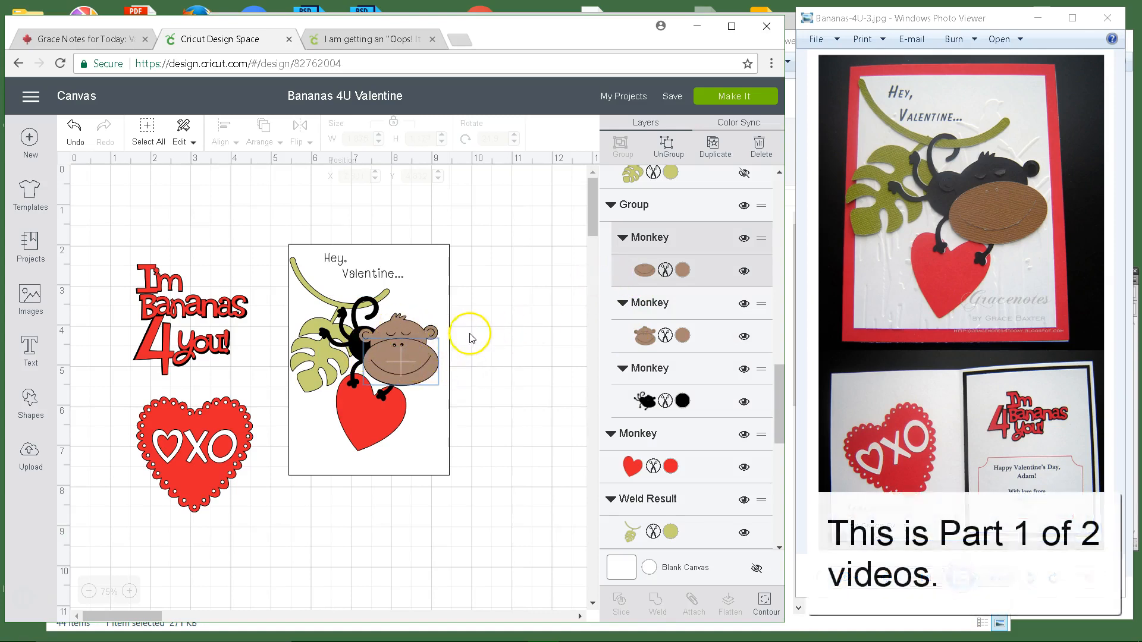
pyautogui.click(776, 334)
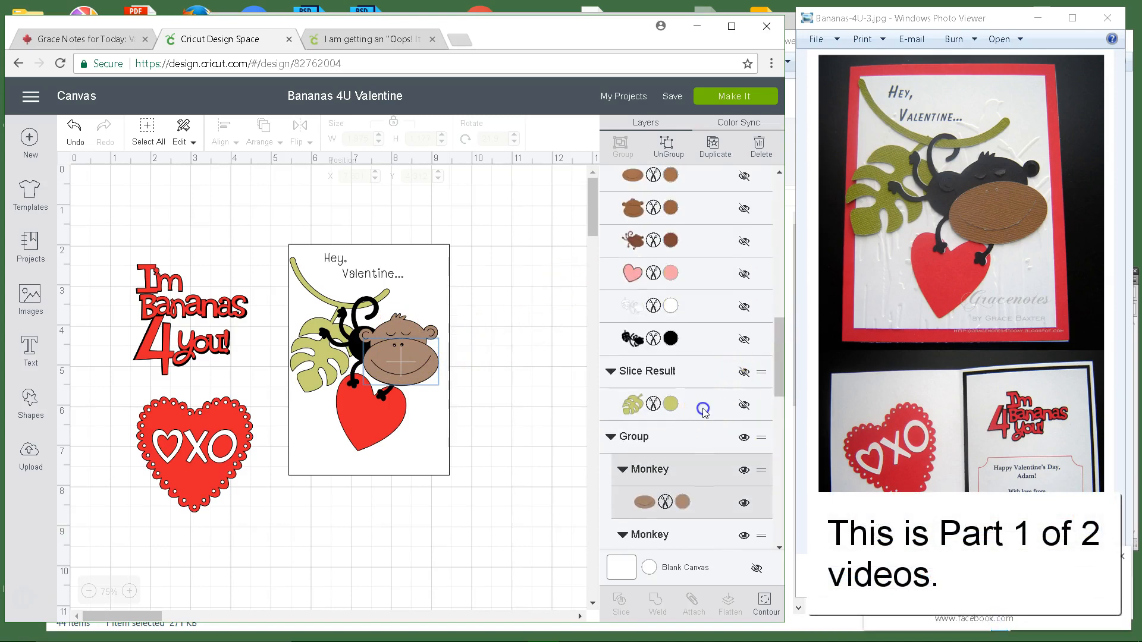
pyautogui.click(703, 411)
pyautogui.click(483, 384)
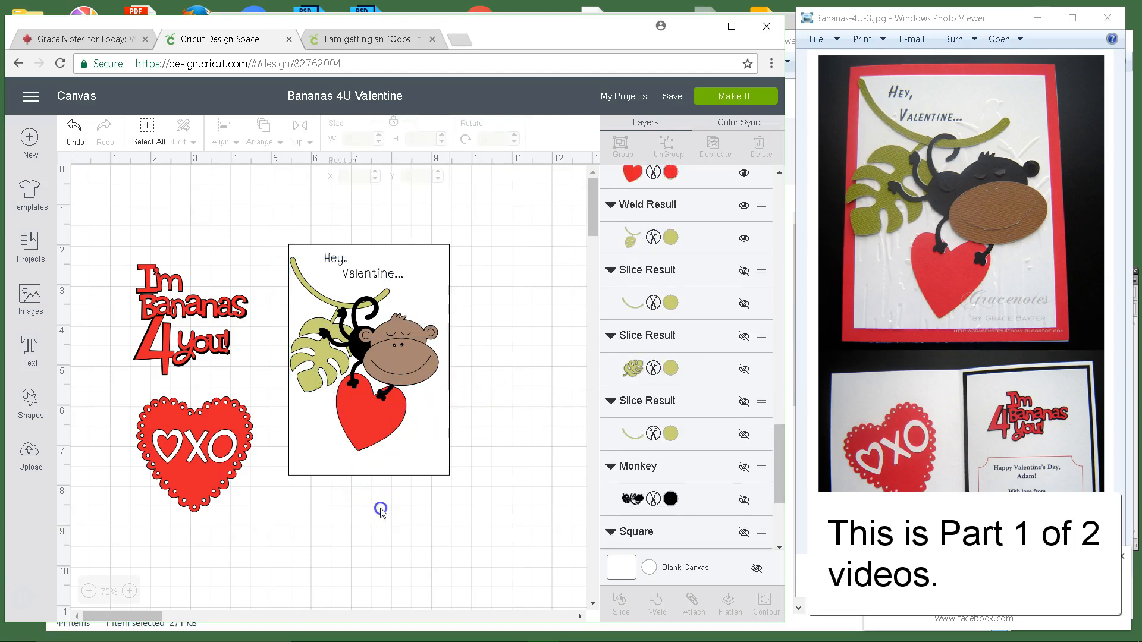
# Insert the monkey image with the leaf, vine and heart from the Sweethearts cartridge onto the canvas.
pyautogui.click(34, 298)
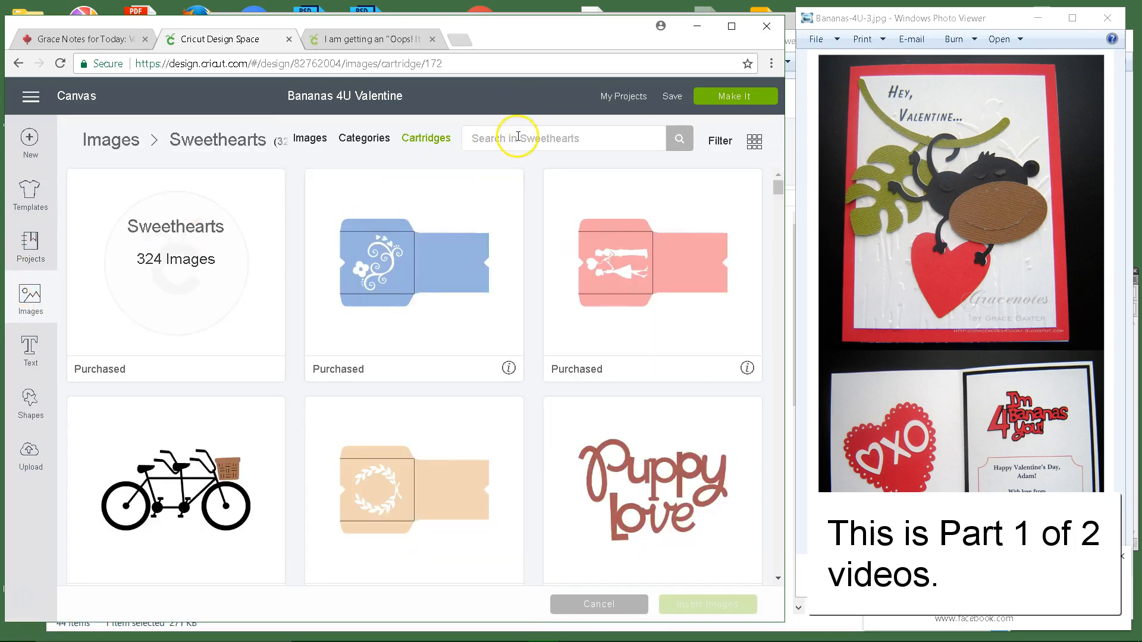
pyautogui.scroll(-10, 571, 214)
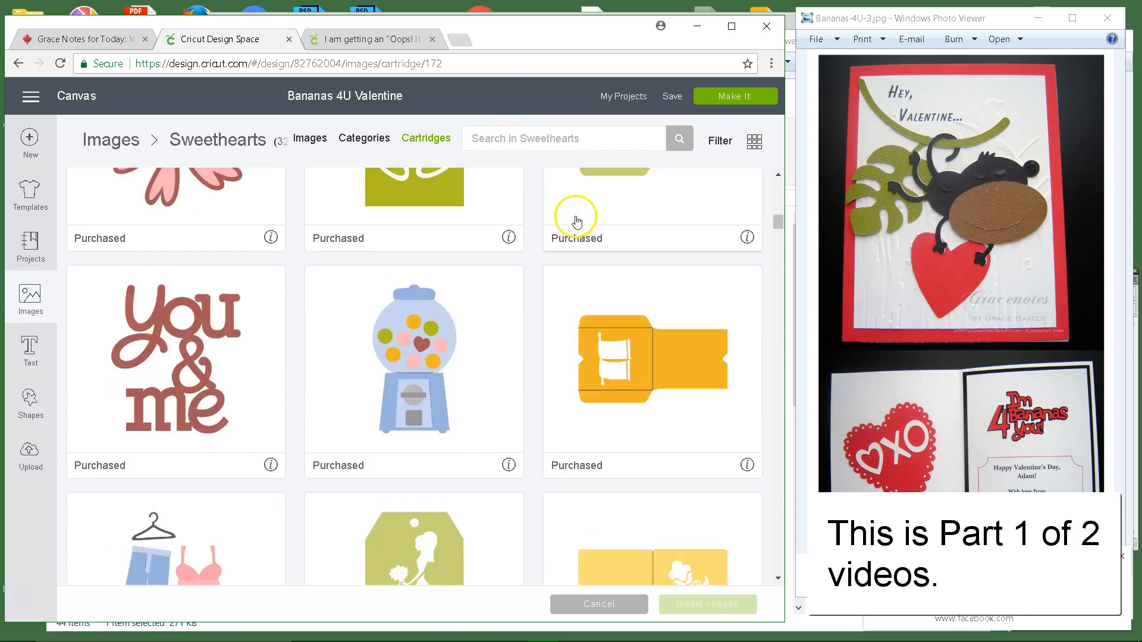
pyautogui.scroll(-15, 577, 223)
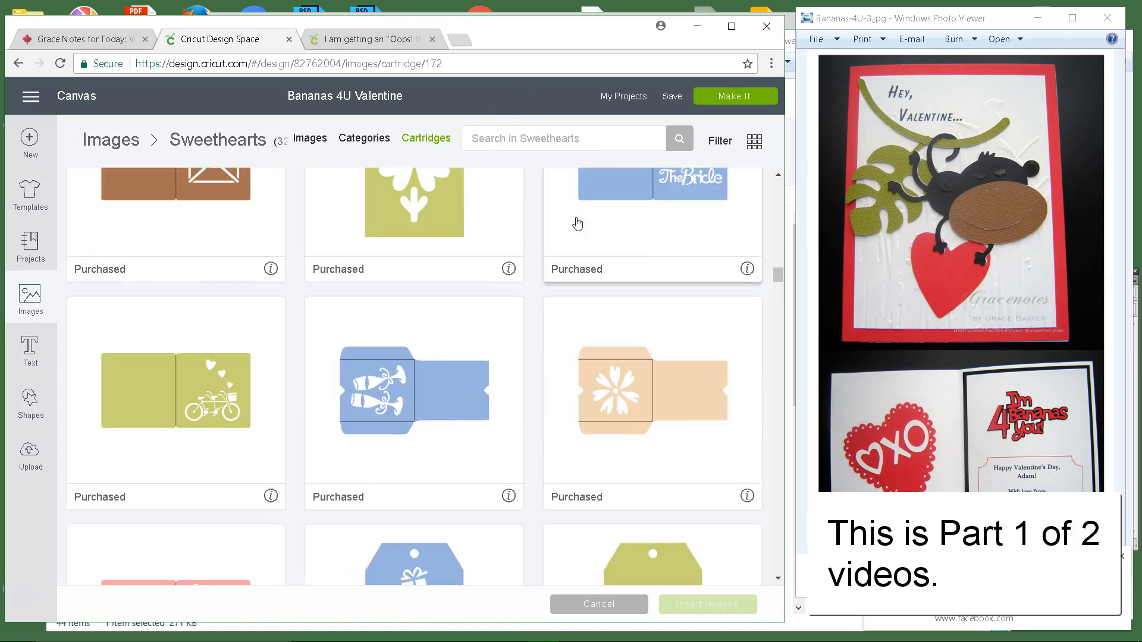
pyautogui.scroll(-15, 577, 223)
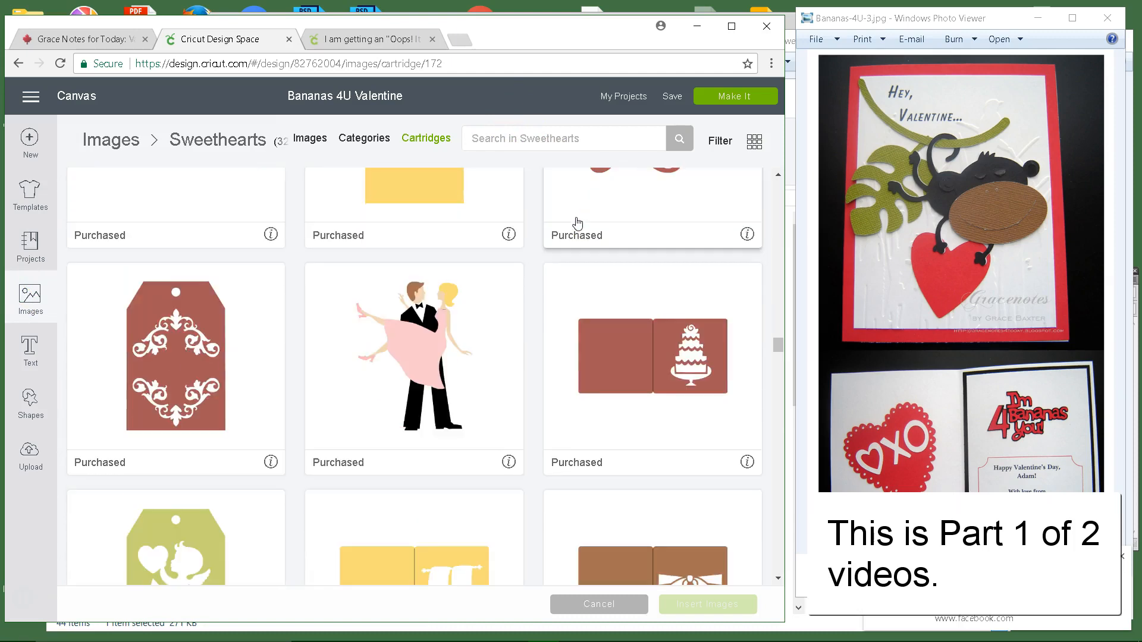
pyautogui.scroll(-15, 577, 223)
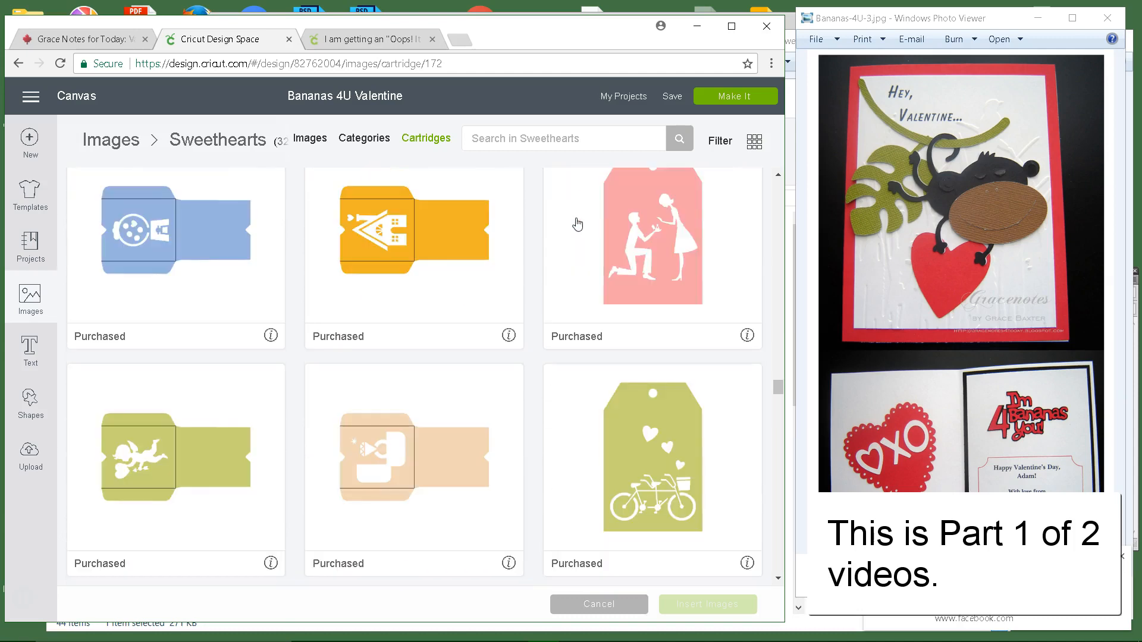
pyautogui.scroll(-15, 581, 226)
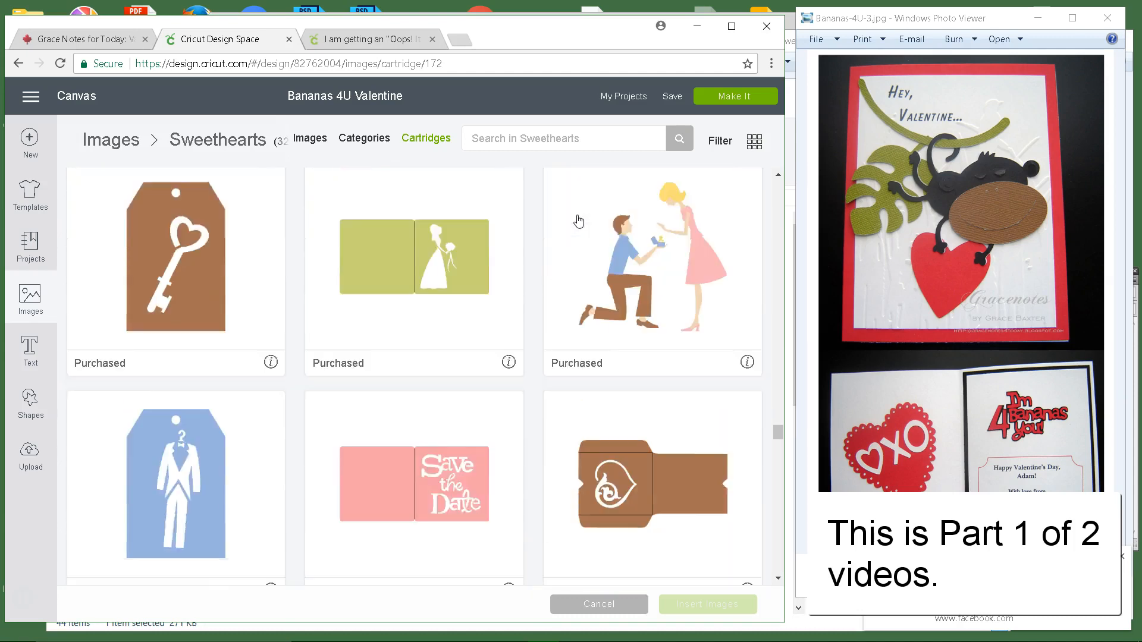
pyautogui.scroll(-15, 580, 217)
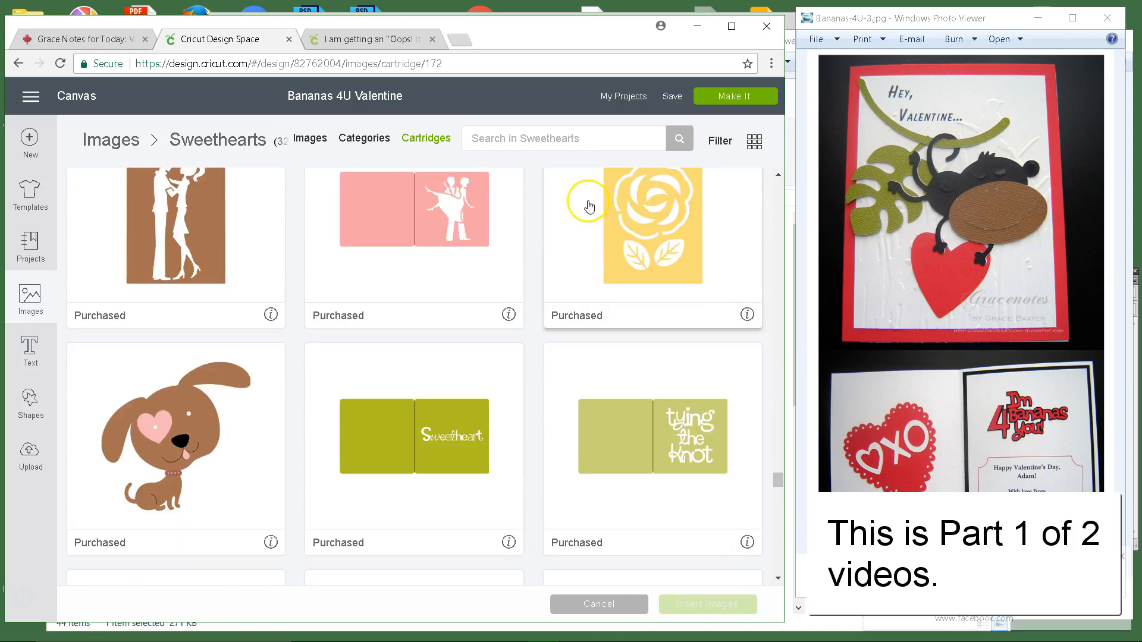
pyautogui.scroll(-10, 588, 208)
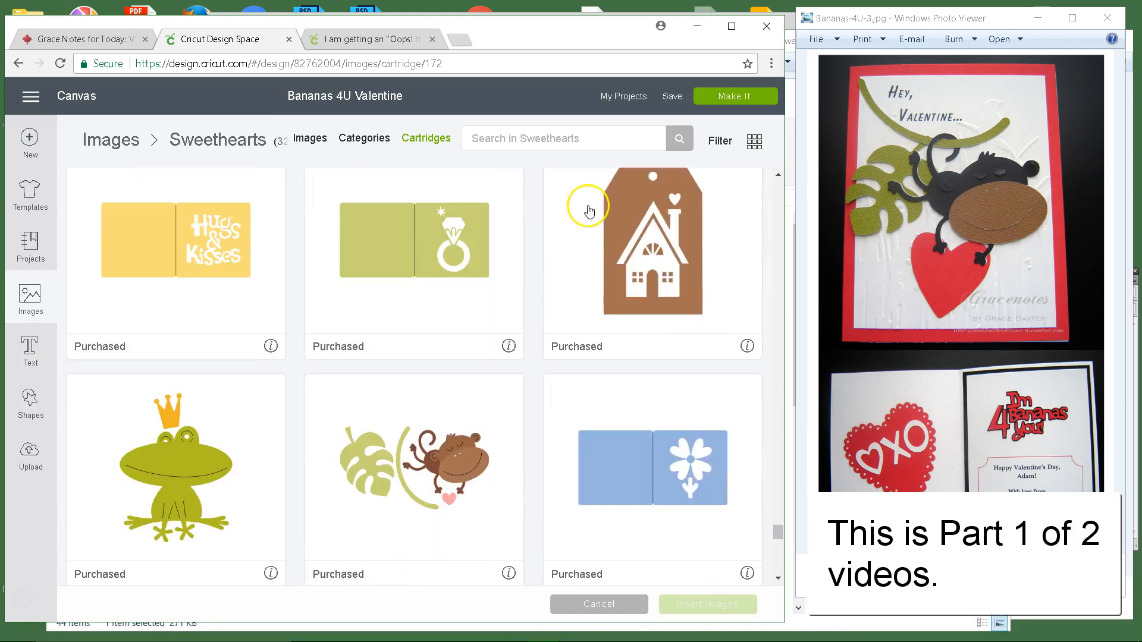
pyautogui.click(420, 351)
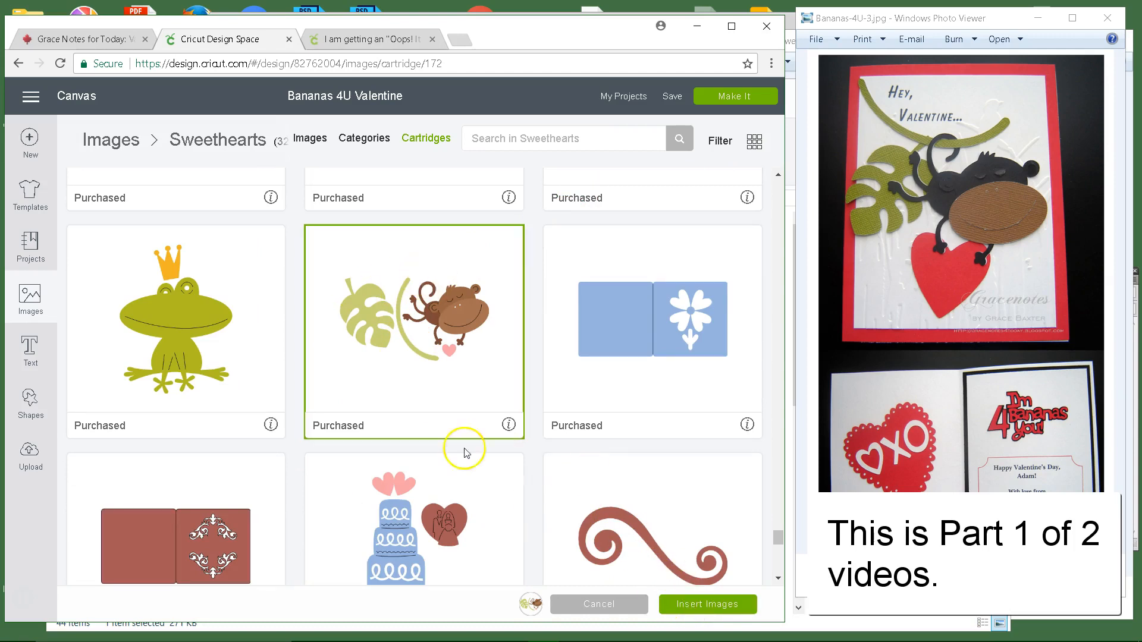
pyautogui.click(746, 610)
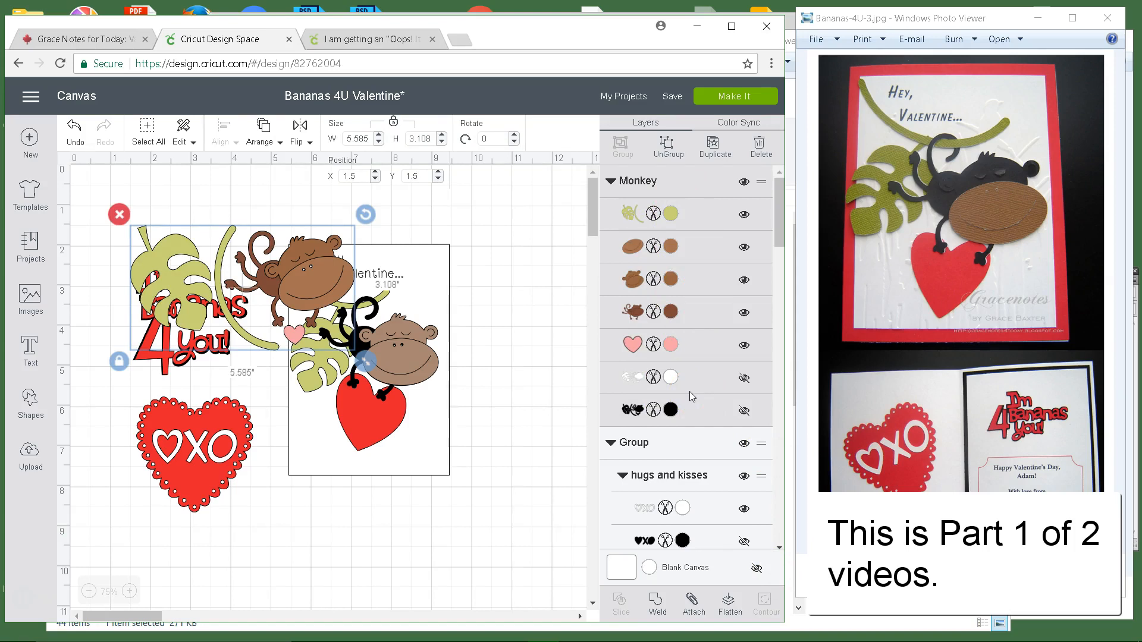
# Move the inserted monkey image below the card, ungroup it and pull the leaf-and-vine layer away from the monkey.
pyautogui.moveTo(339, 285); pyautogui.dragTo(519, 543)
pyautogui.click(665, 158)
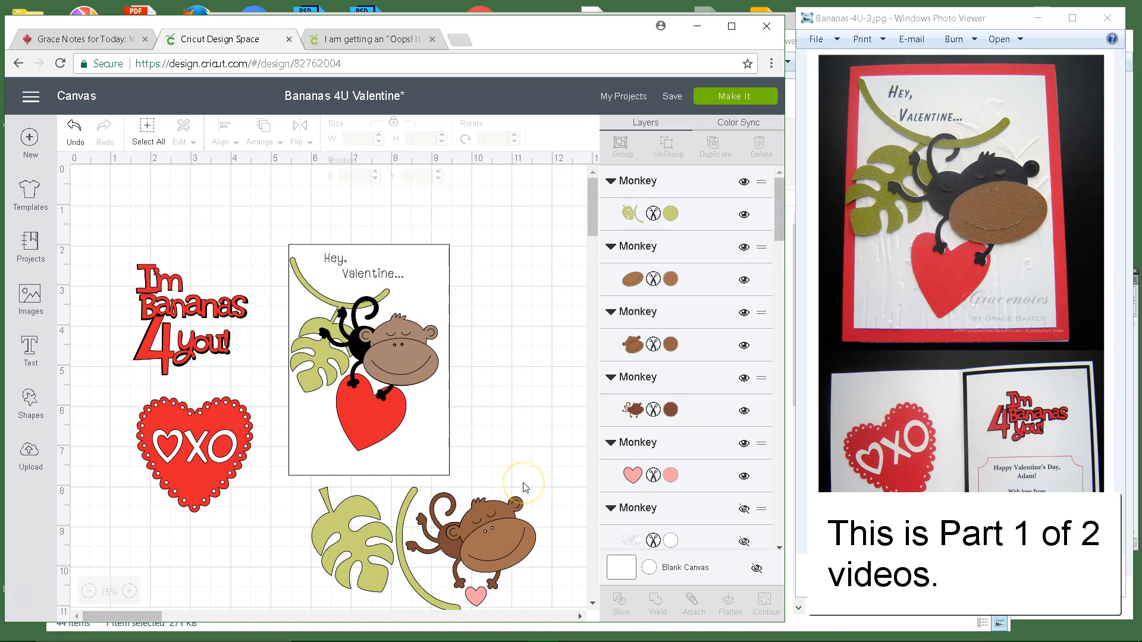
pyautogui.moveTo(371, 553); pyautogui.dragTo(340, 544)
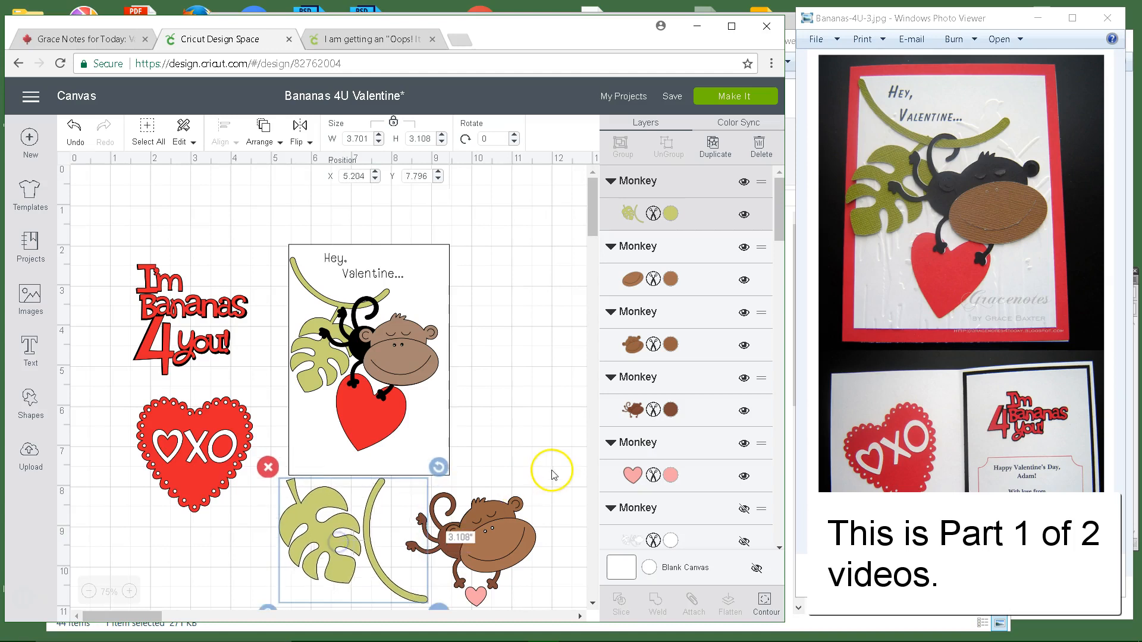
pyautogui.scroll(-2, 548, 466)
pyautogui.moveTo(304, 493); pyautogui.dragTo(285, 529)
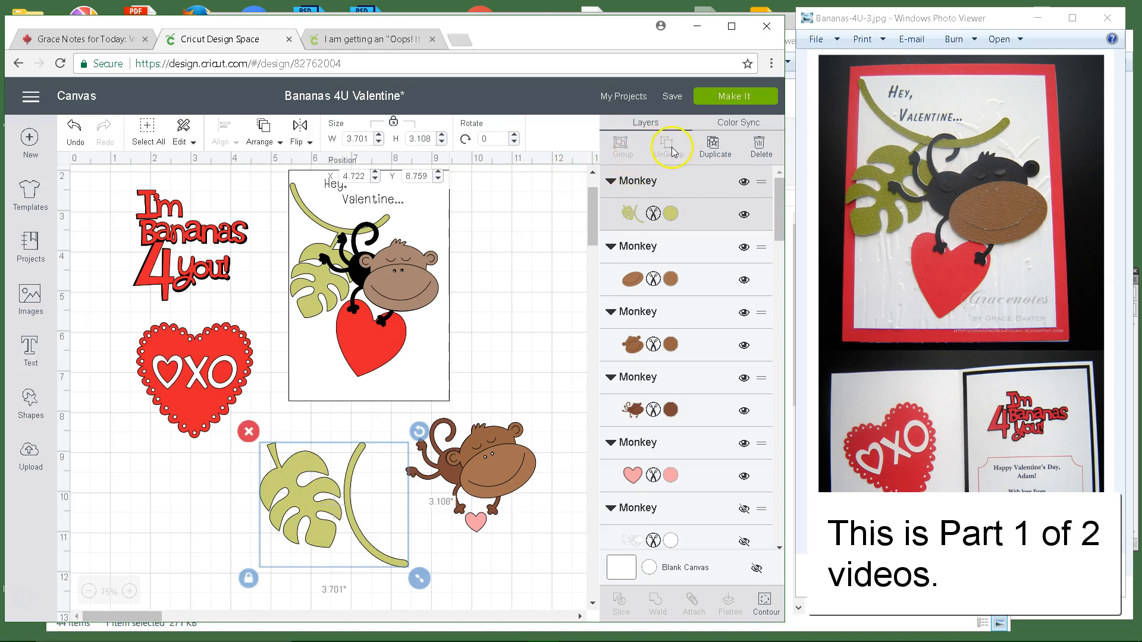
pyautogui.moveTo(329, 503)
pyautogui.mouseDown()
pyautogui.moveTo(334, 487)
pyautogui.moveTo(320, 493)
pyautogui.mouseUp()
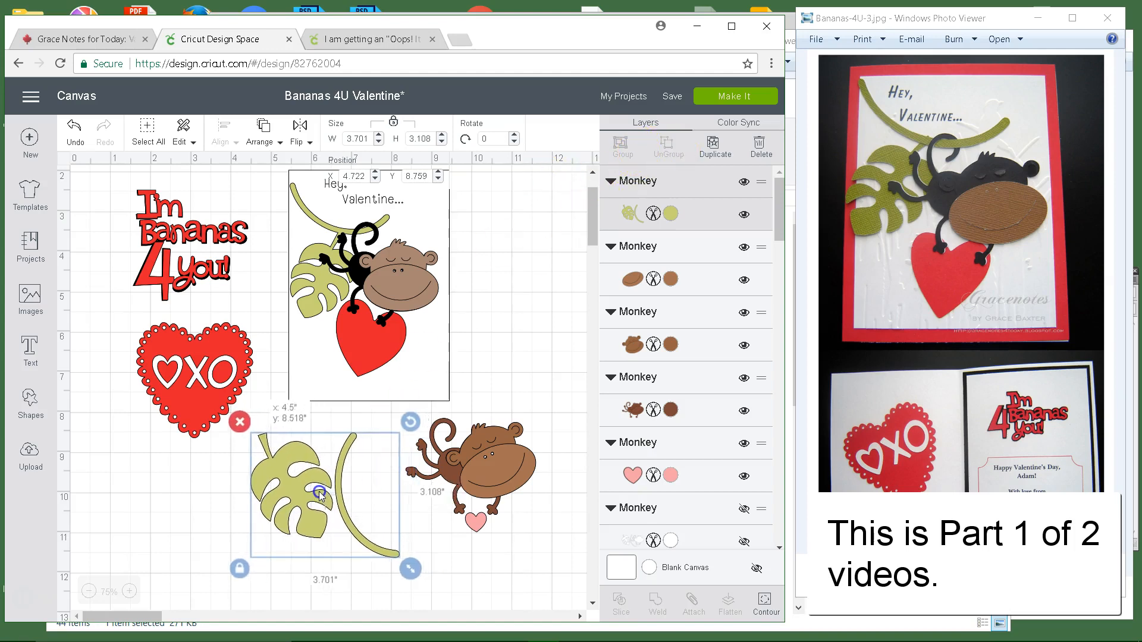
# Move the brown monkey pieces and the pink heart up beside the card, leaving the leaf-and-vine layer alone in the space below.
pyautogui.moveTo(472, 452); pyautogui.dragTo(510, 332)
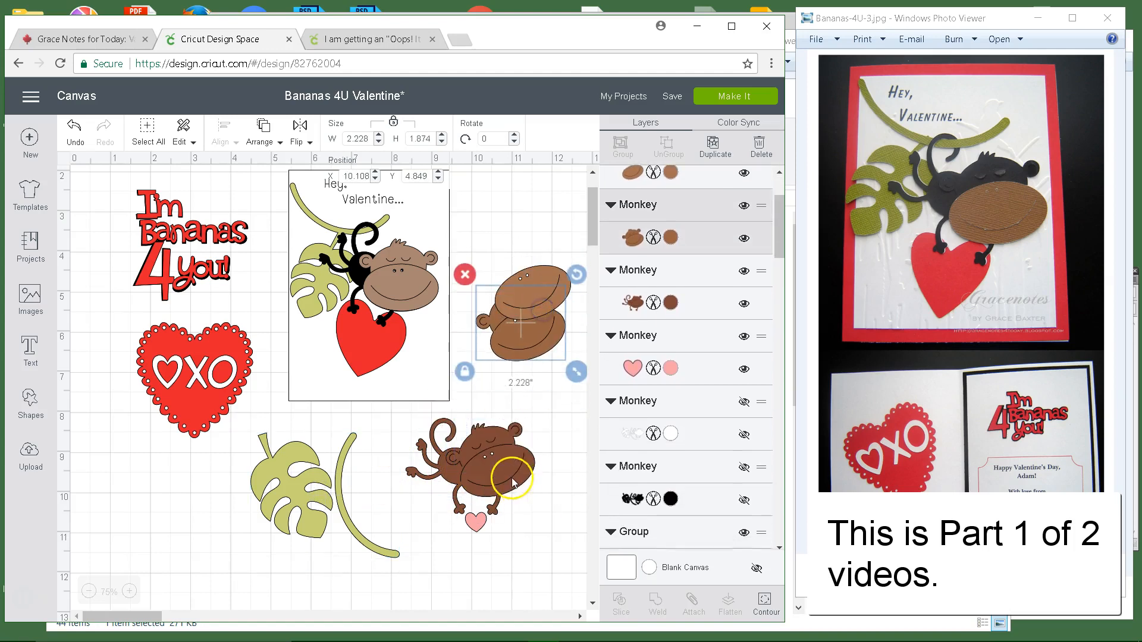
pyautogui.moveTo(513, 482); pyautogui.dragTo(553, 316)
pyautogui.click(475, 522)
pyautogui.moveTo(476, 523); pyautogui.dragTo(523, 357)
pyautogui.moveTo(301, 510); pyautogui.dragTo(379, 524)
pyautogui.click(568, 444)
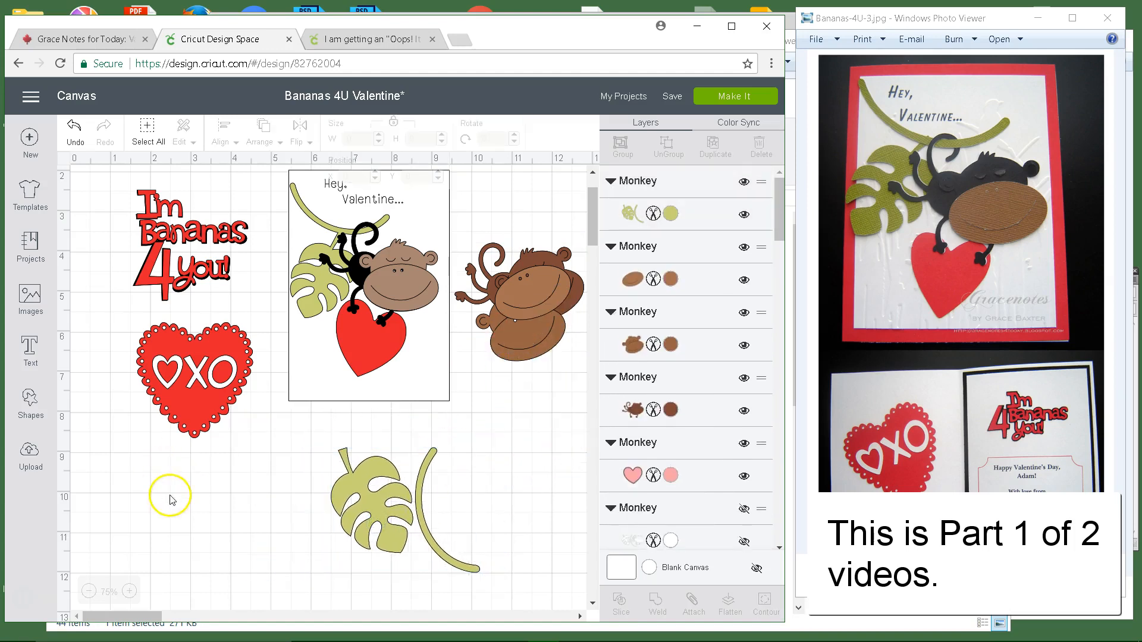
# Add a circle shape and stretch it with unlocked proportions to about 3.26 x 3.63 in, covering the leaf but not the vine.
pyautogui.click(31, 399)
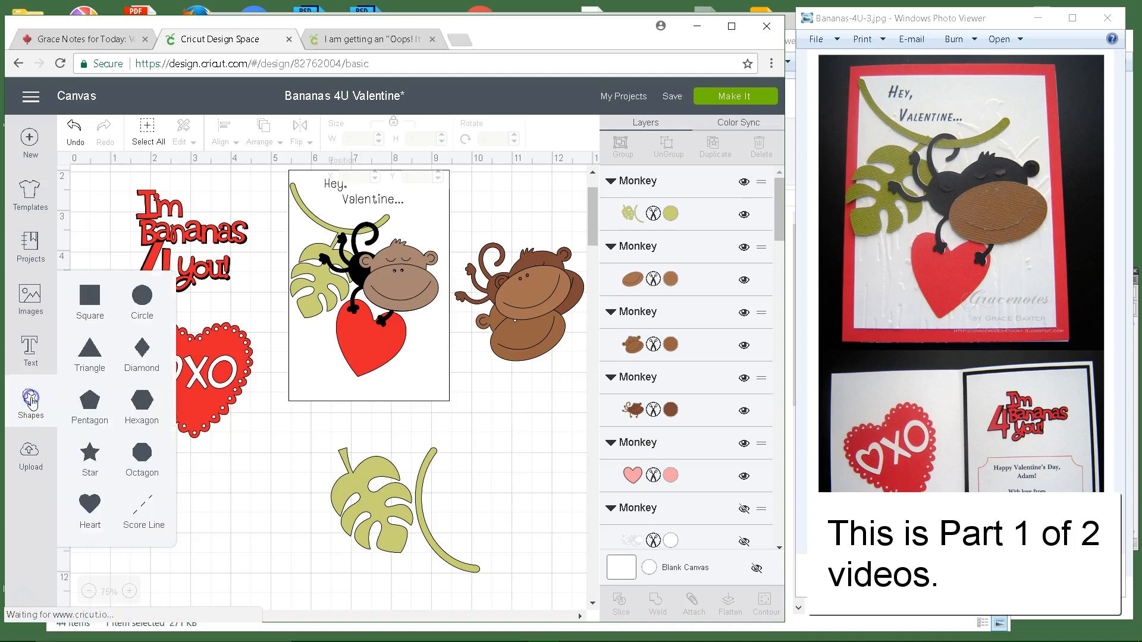
pyautogui.click(142, 295)
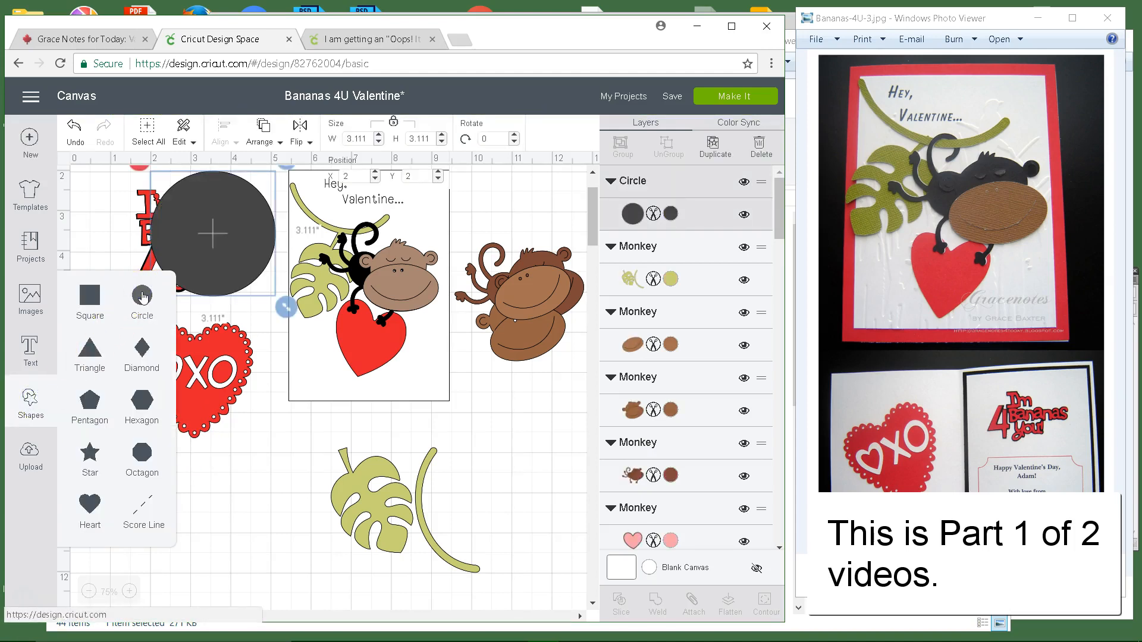
pyautogui.moveTo(227, 269); pyautogui.dragTo(359, 539)
pyautogui.click(274, 580)
pyautogui.moveTo(423, 579); pyautogui.dragTo(420, 628)
pyautogui.moveTo(387, 557); pyautogui.dragTo(383, 549)
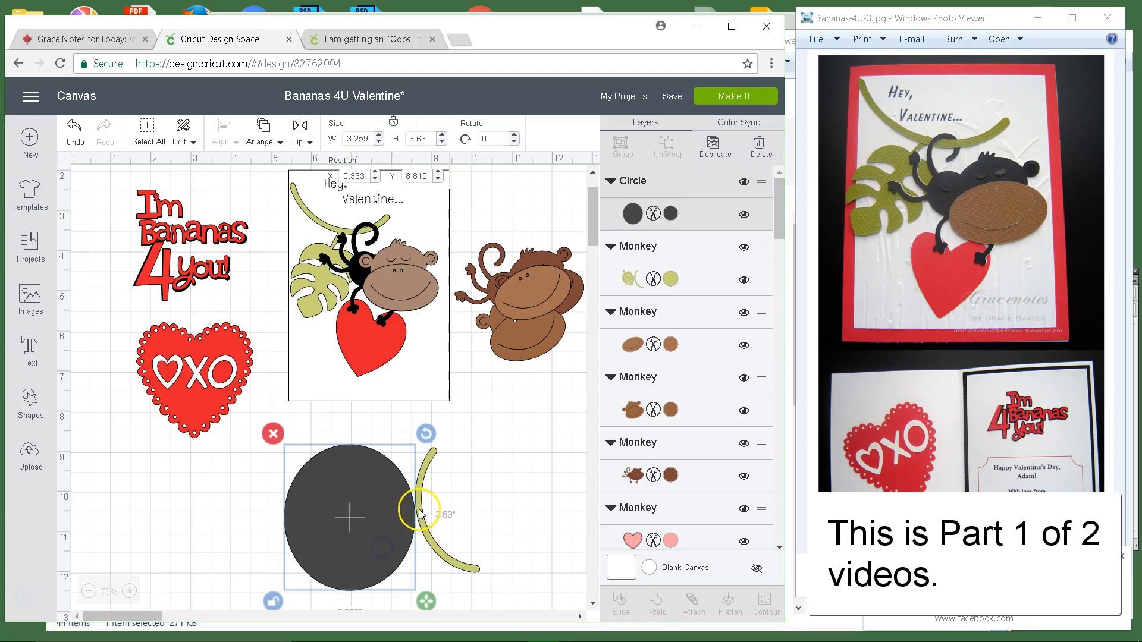
# Slice the leaf-and-vine layer with the dark circle to separate the leaf from the vine.
pyautogui.click(128, 591)
pyautogui.scroll(-5, 574, 467)
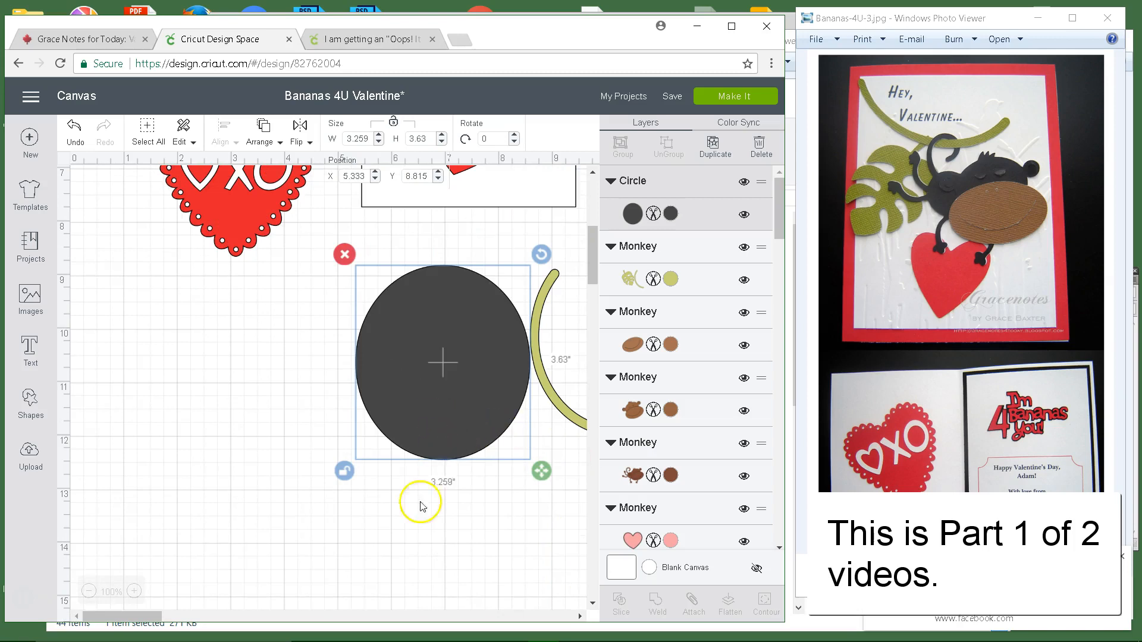
pyautogui.moveTo(126, 616); pyautogui.dragTo(133, 615)
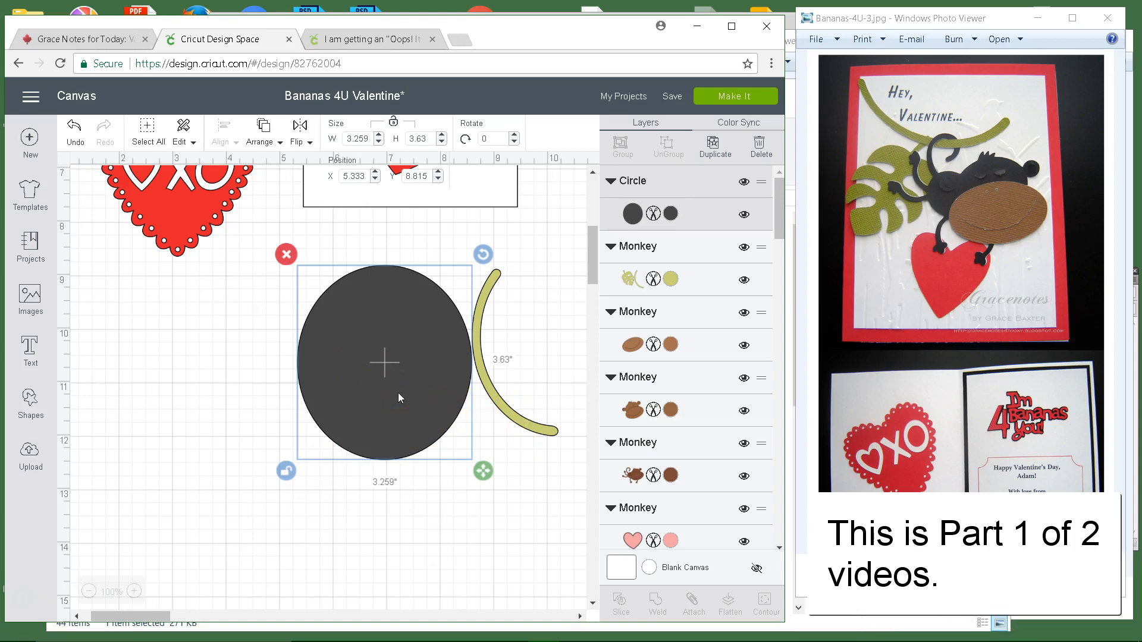
pyautogui.click(502, 395)
pyautogui.keyDown('shift'); pyautogui.click(502, 399); pyautogui.keyUp('shift')
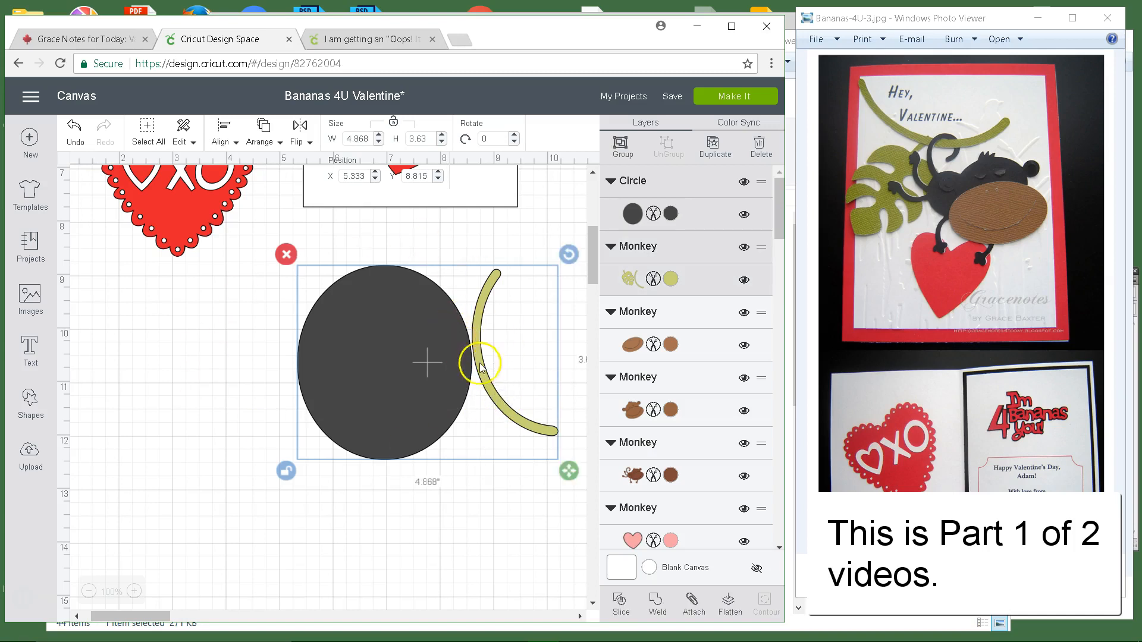
pyautogui.click(620, 602)
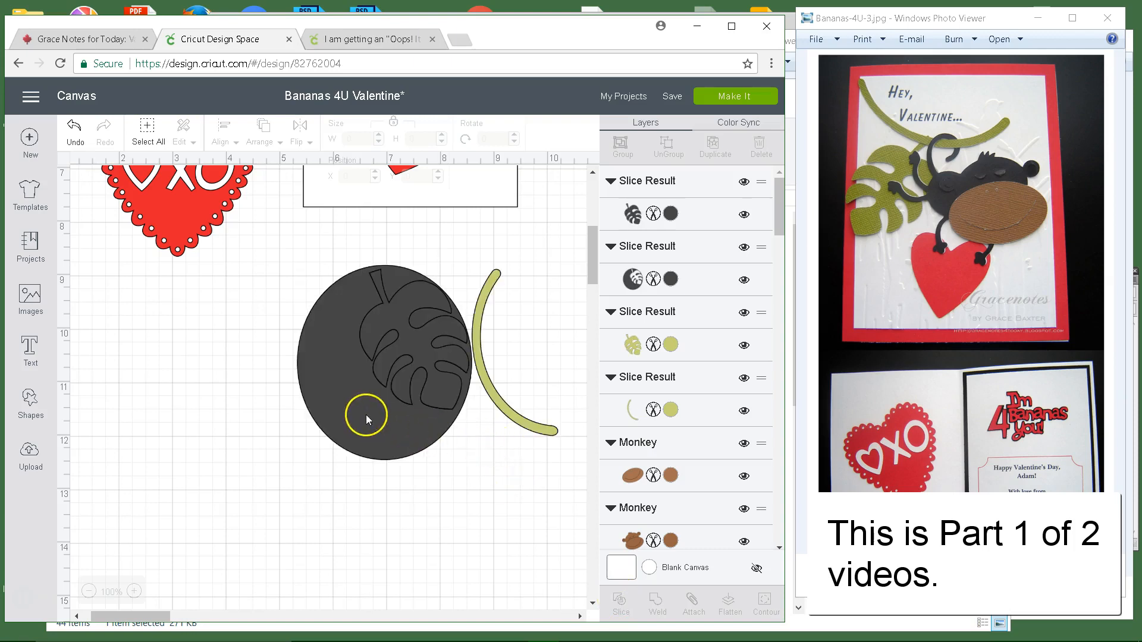
# Delete the two leftover dark slice pieces, the leaf-shaped cutout and the remaining circle.
pyautogui.moveTo(399, 377); pyautogui.dragTo(162, 440)
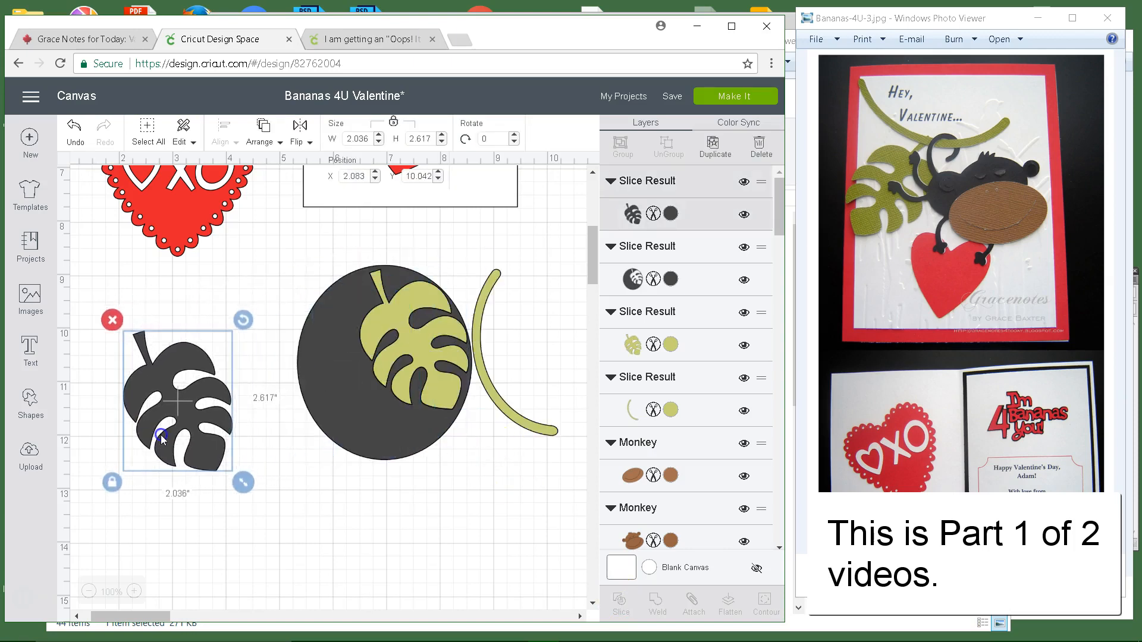
pyautogui.click(112, 320)
pyautogui.moveTo(369, 408); pyautogui.dragTo(161, 492)
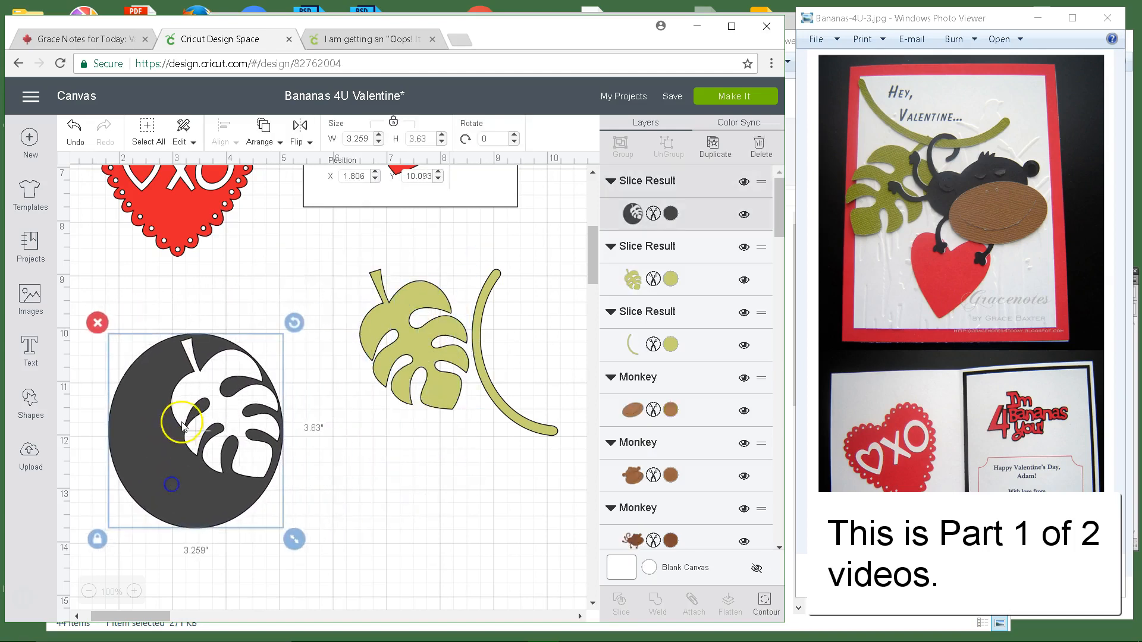
pyautogui.click(98, 324)
# Reposition the separated green leaf and vine with a gap between them, leaving the vine selected.
pyautogui.moveTo(399, 352); pyautogui.dragTo(285, 393)
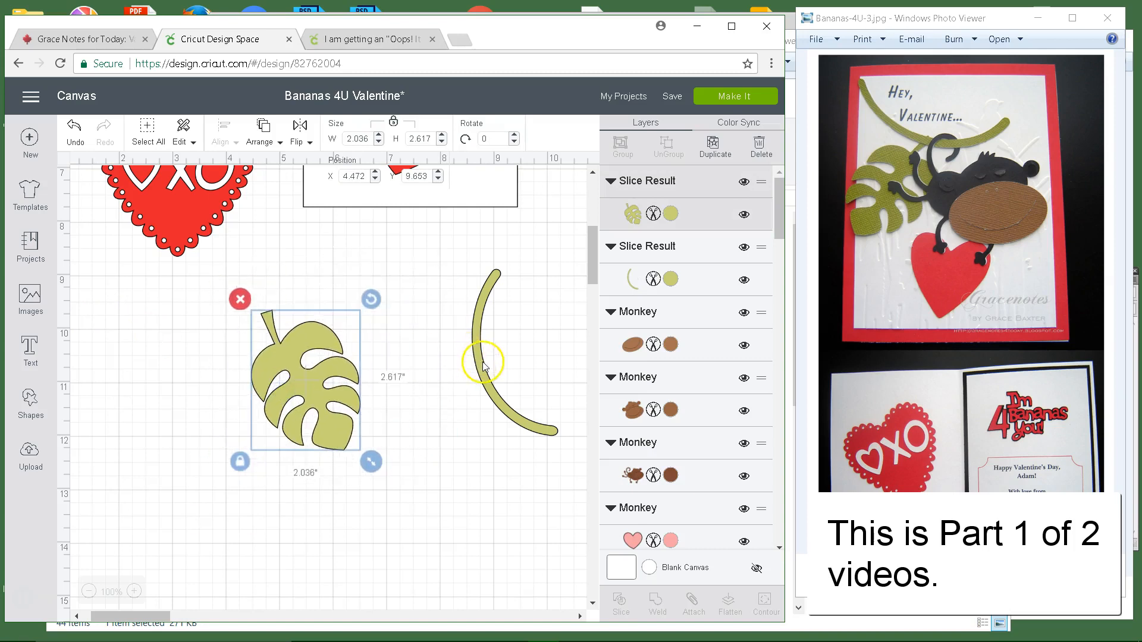
pyautogui.moveTo(481, 359); pyautogui.dragTo(439, 360)
pyautogui.moveTo(367, 364); pyautogui.dragTo(367, 385)
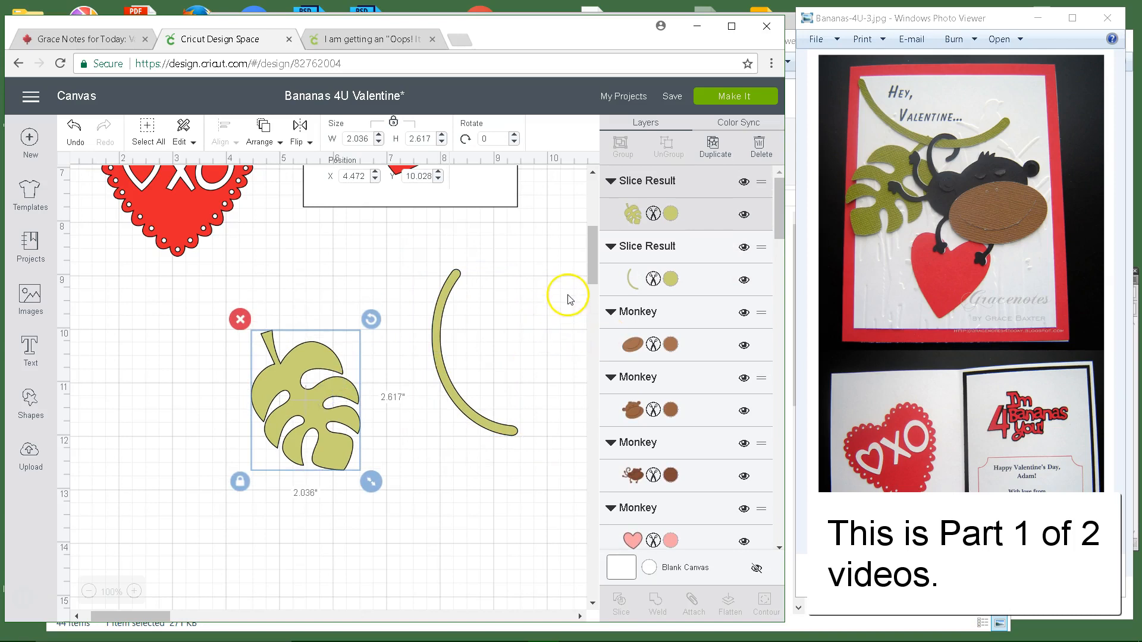
pyautogui.click(443, 321)
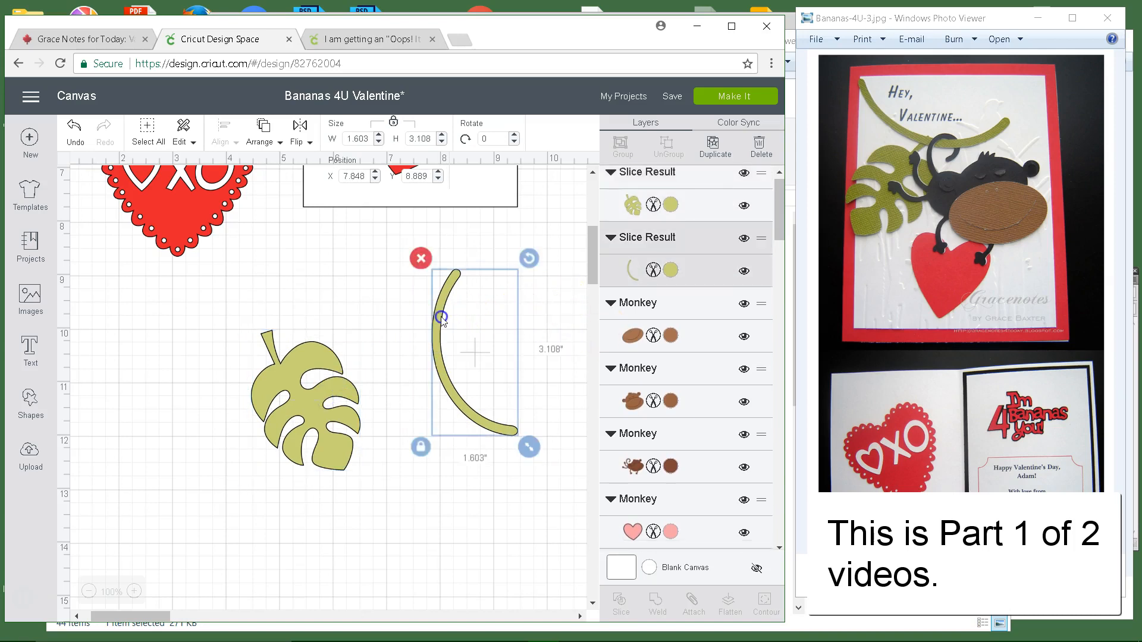
# Rotate the separated leaf to about 132.78° and place it below and to the left of the vine.
pyautogui.moveTo(297, 397); pyautogui.dragTo(323, 395)
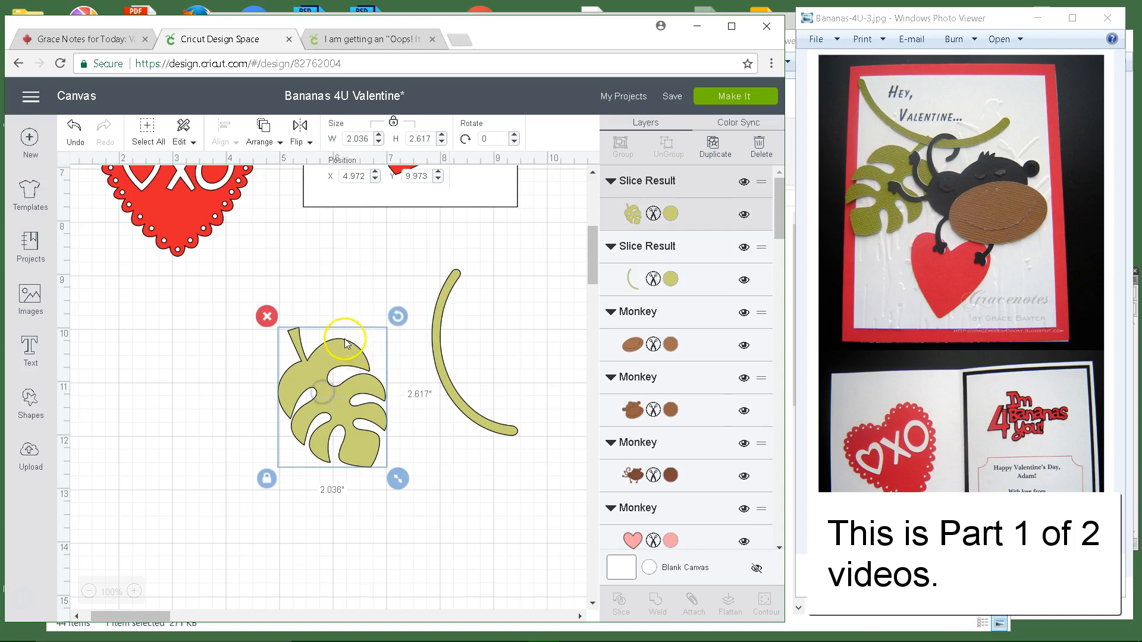
pyautogui.moveTo(398, 315); pyautogui.dragTo(415, 362)
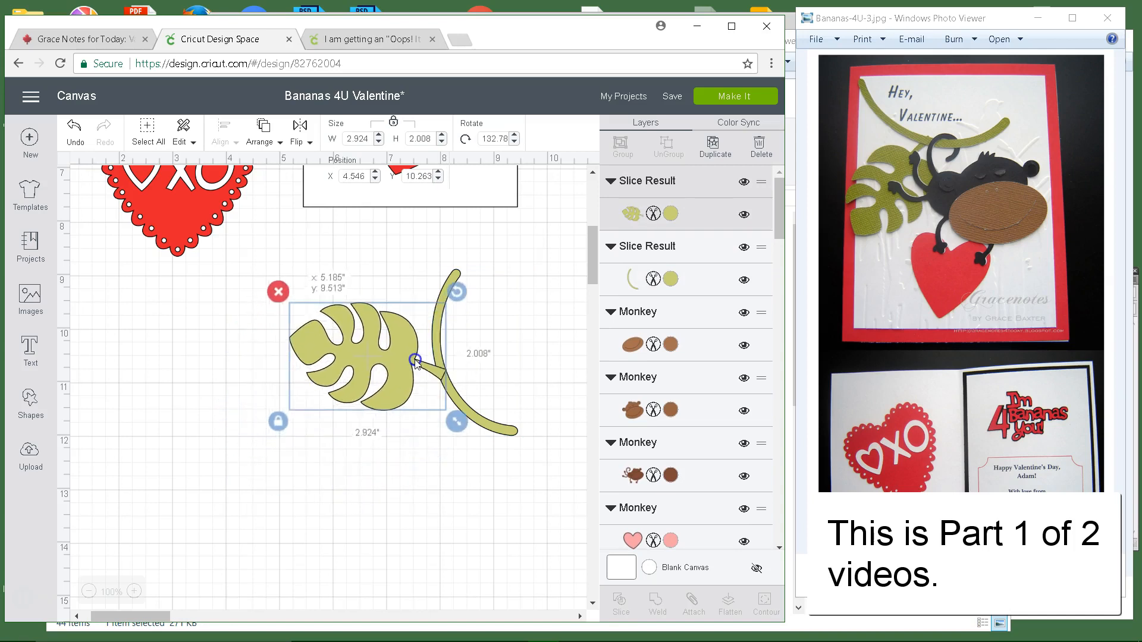
pyautogui.click(421, 313)
pyautogui.moveTo(343, 351); pyautogui.dragTo(224, 440)
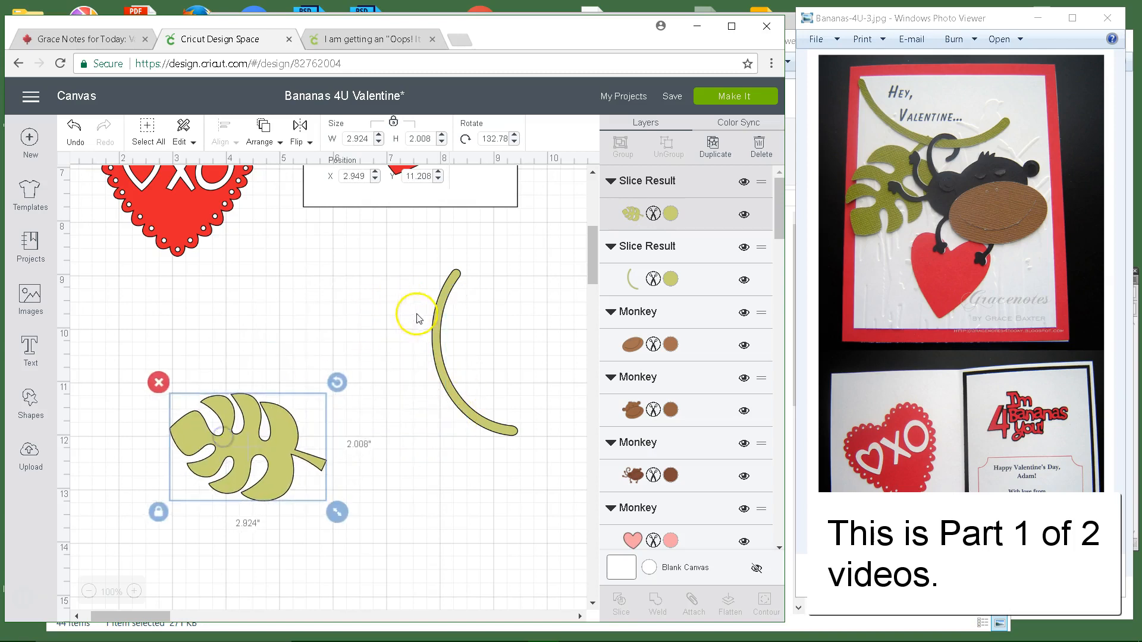
# Rotate the vine so it curves downward like a hanging branch and place it above the leaf area.
pyautogui.click(436, 324)
pyautogui.moveTo(519, 280); pyautogui.dragTo(331, 273)
pyautogui.moveTo(408, 326); pyautogui.dragTo(349, 295)
# Rotate the leaf to about 59.73°, shrink it to about 2.02 x 2.44 in, and hang it with its stem overlapping the vine.
pyautogui.click(270, 460)
pyautogui.moveTo(270, 461); pyautogui.dragTo(395, 455)
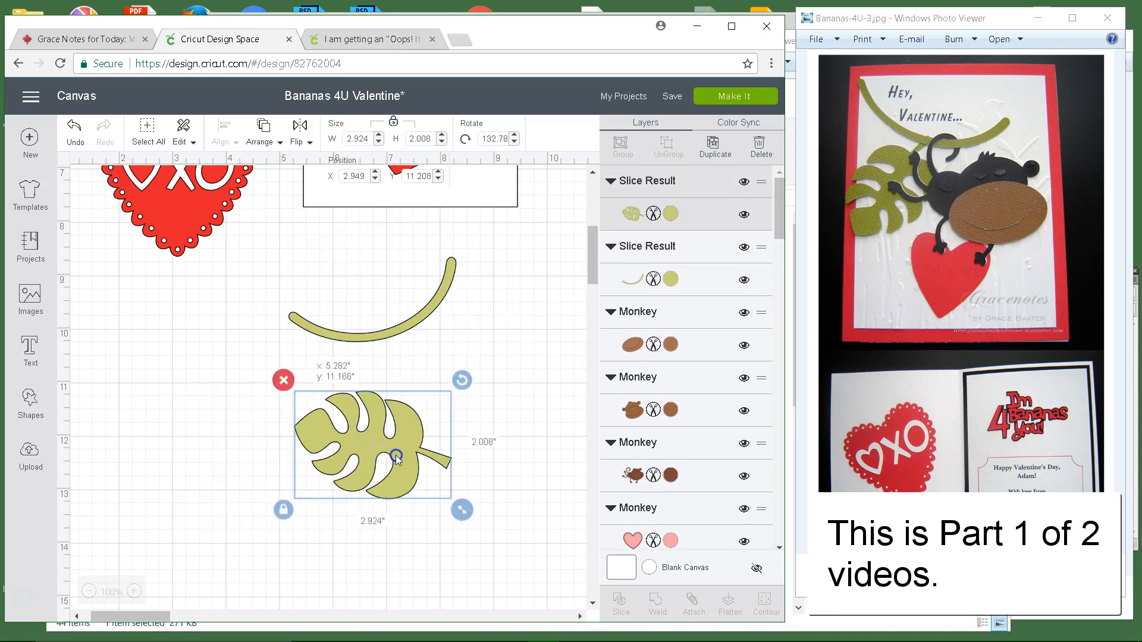
pyautogui.moveTo(461, 377); pyautogui.dragTo(346, 369)
pyautogui.moveTo(408, 441); pyautogui.dragTo(381, 397)
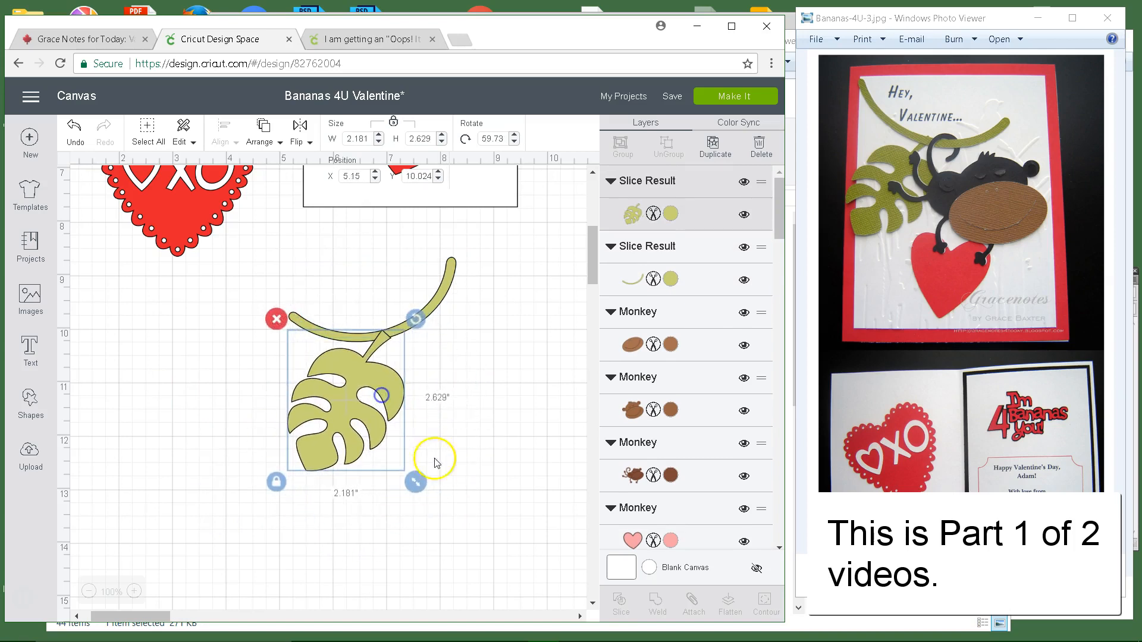
pyautogui.moveTo(410, 485); pyautogui.dragTo(397, 471)
pyautogui.moveTo(364, 365); pyautogui.dragTo(364, 367)
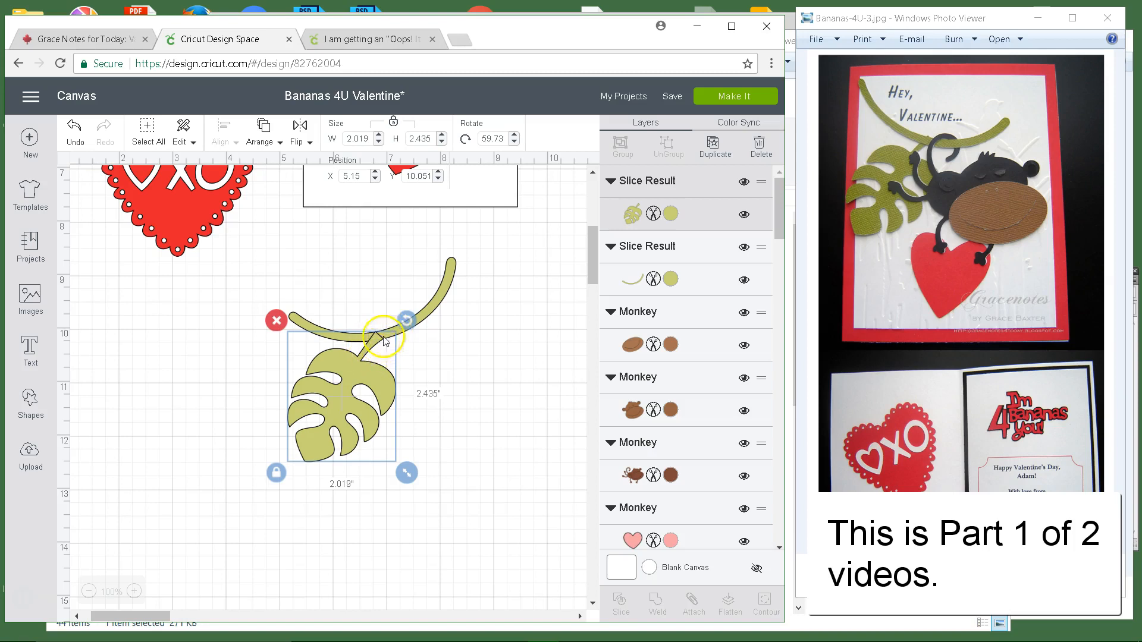
# Weld the leaf and vine into one piece and rotate the welded piece to about 62.9°.
pyautogui.keyDown('shift'); pyautogui.click(445, 298); pyautogui.keyUp('shift')
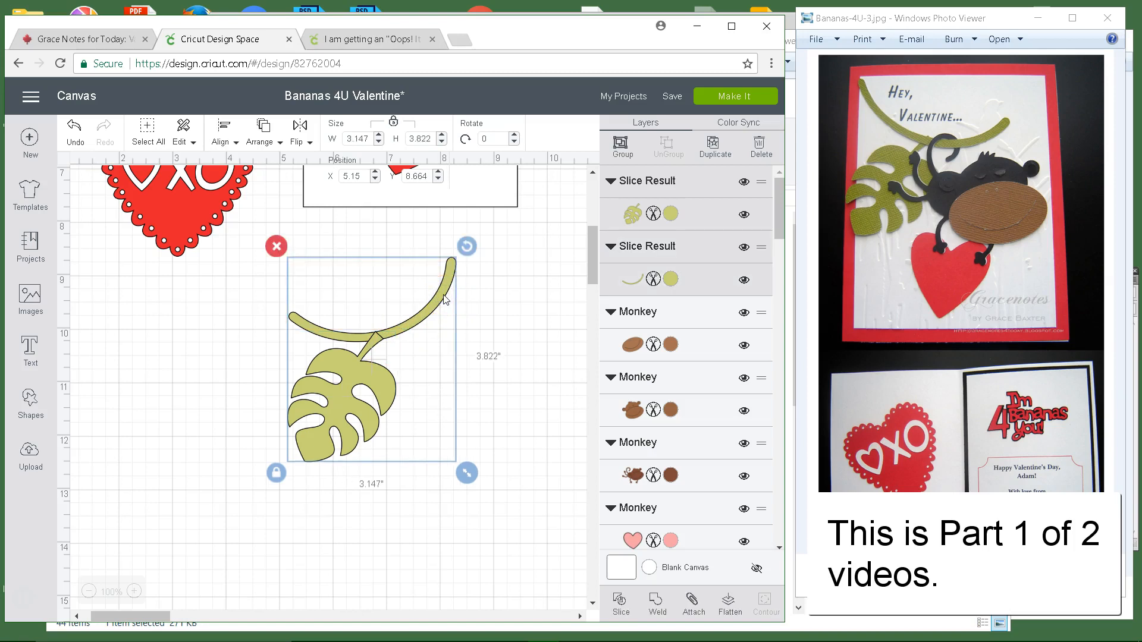
pyautogui.click(658, 604)
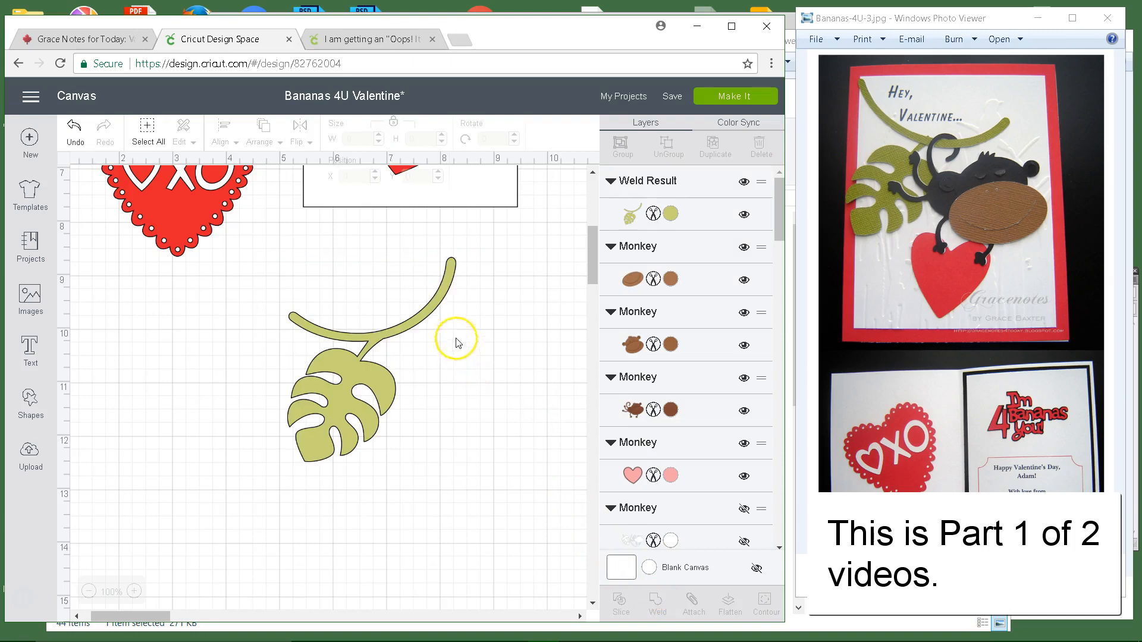
pyautogui.click(436, 344)
pyautogui.moveTo(468, 284); pyautogui.dragTo(286, 433)
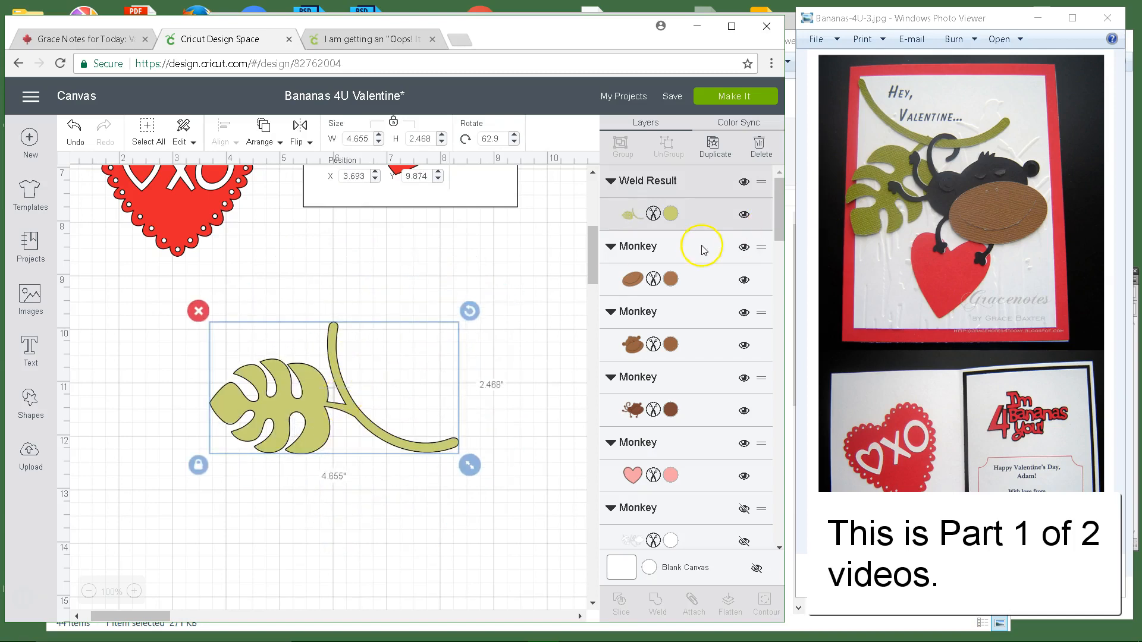
# Delete the welded leaf-and-vine piece and the loose brown monkey pieces beside the card front.
pyautogui.click(199, 311)
pyautogui.scroll(5, 357, 381)
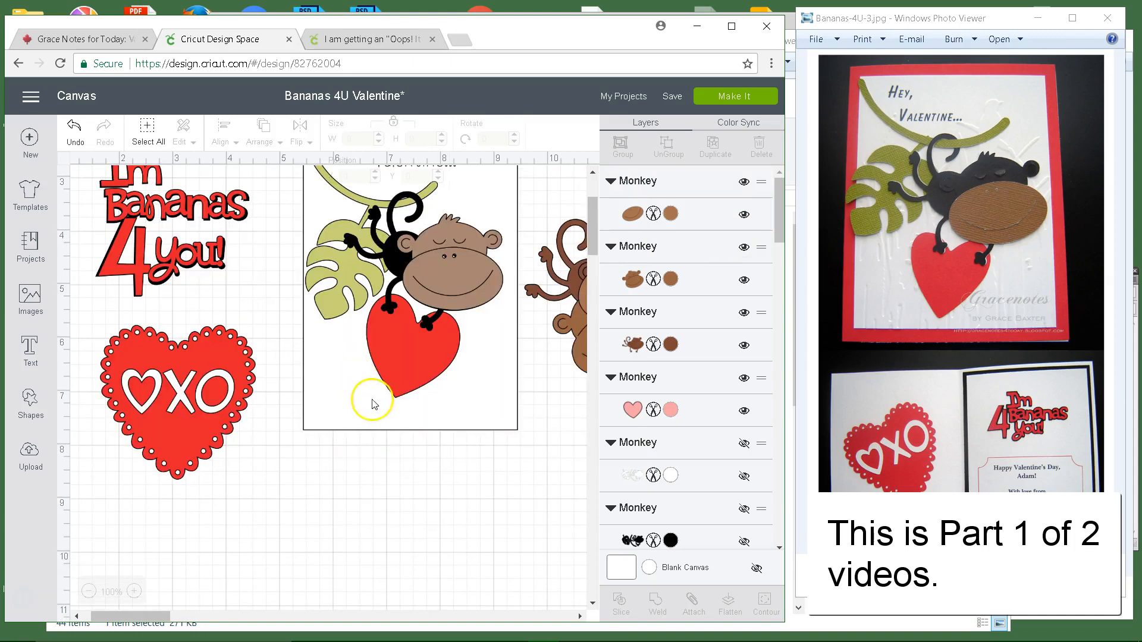
pyautogui.moveTo(157, 616); pyautogui.dragTo(188, 620)
pyautogui.moveTo(282, 269); pyautogui.dragTo(464, 395)
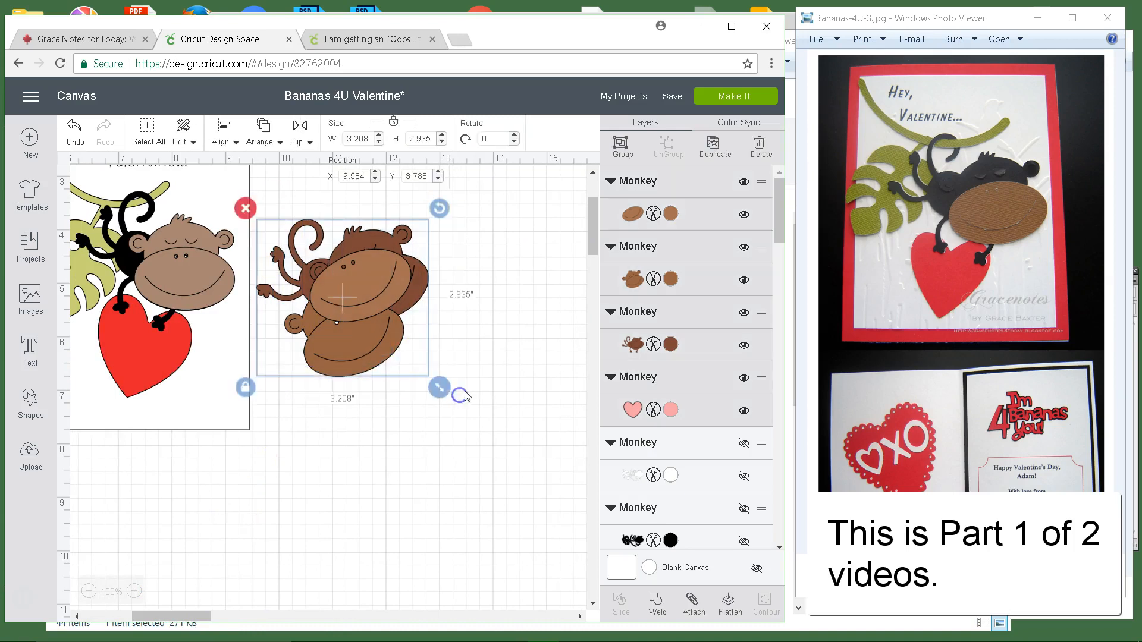
pyautogui.click(246, 208)
# Delete the hidden Monkey image set that contains the leaf, face, body, heart and black layers.
pyautogui.moveTo(778, 229); pyautogui.dragTo(781, 360)
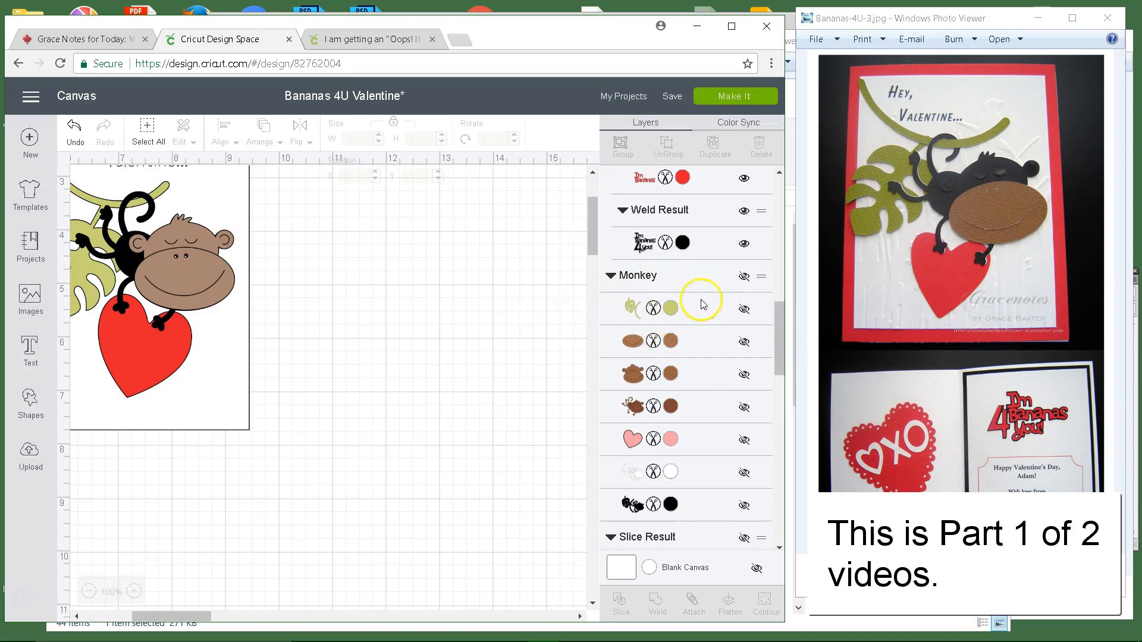
pyautogui.click(703, 277)
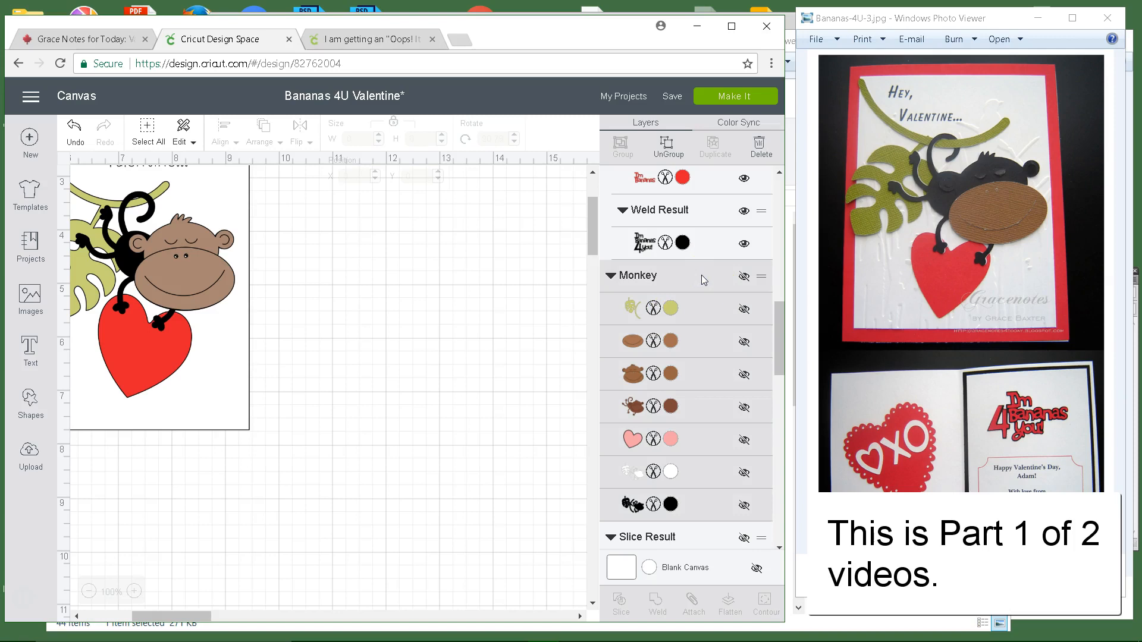
pyautogui.click(759, 152)
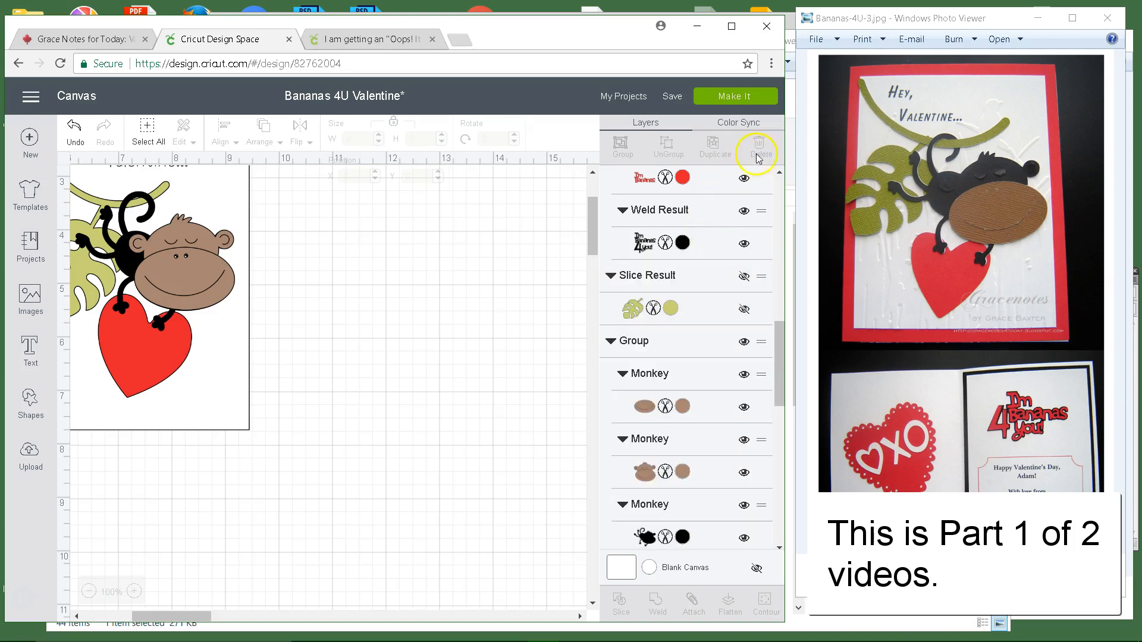
# Nudge the red heart slightly and lower the monkey group over it, to about X 6.269, Y 3.937.
pyautogui.moveTo(779, 384)
pyautogui.mouseDown()
pyautogui.moveTo(782, 424)
pyautogui.moveTo(783, 394)
pyautogui.mouseUp()
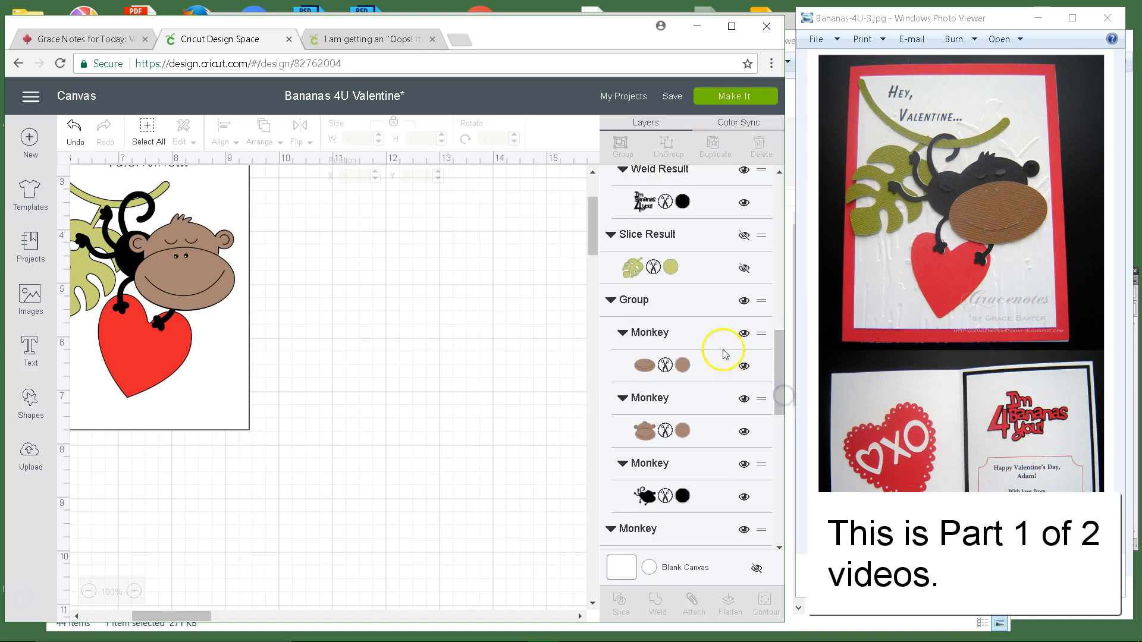
pyautogui.click(744, 302)
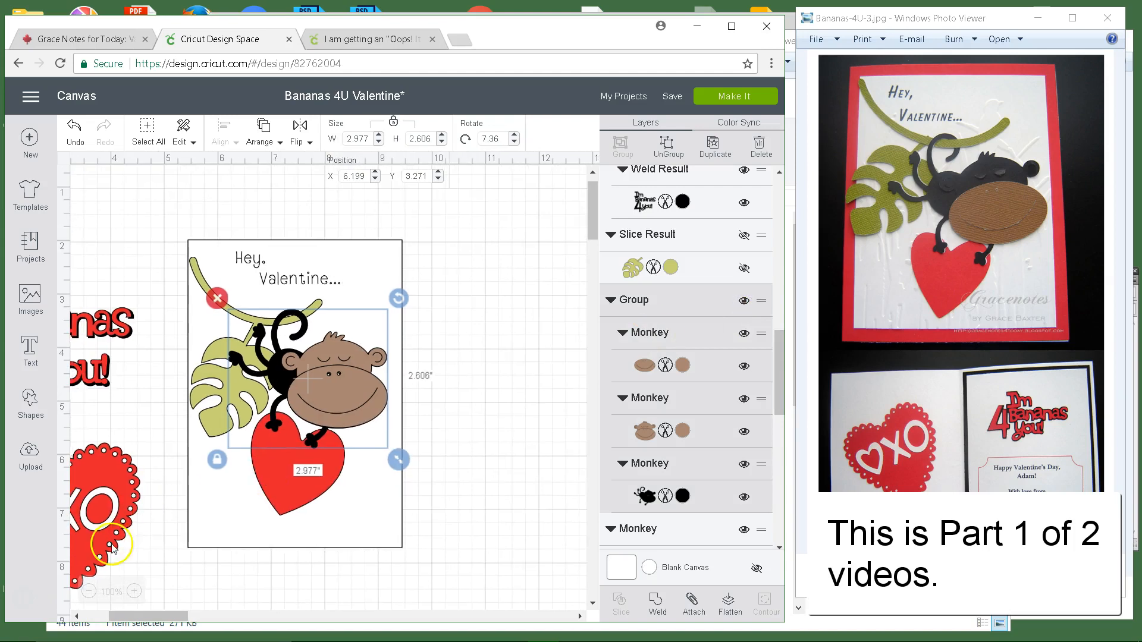
pyautogui.moveTo(330, 409)
pyautogui.mouseDown()
pyautogui.moveTo(478, 386)
pyautogui.moveTo(357, 393)
pyautogui.moveTo(335, 407)
pyautogui.mouseUp()
pyautogui.moveTo(306, 506)
pyautogui.mouseDown()
pyautogui.moveTo(315, 509)
pyautogui.moveTo(304, 503)
pyautogui.mouseUp()
pyautogui.click(313, 424)
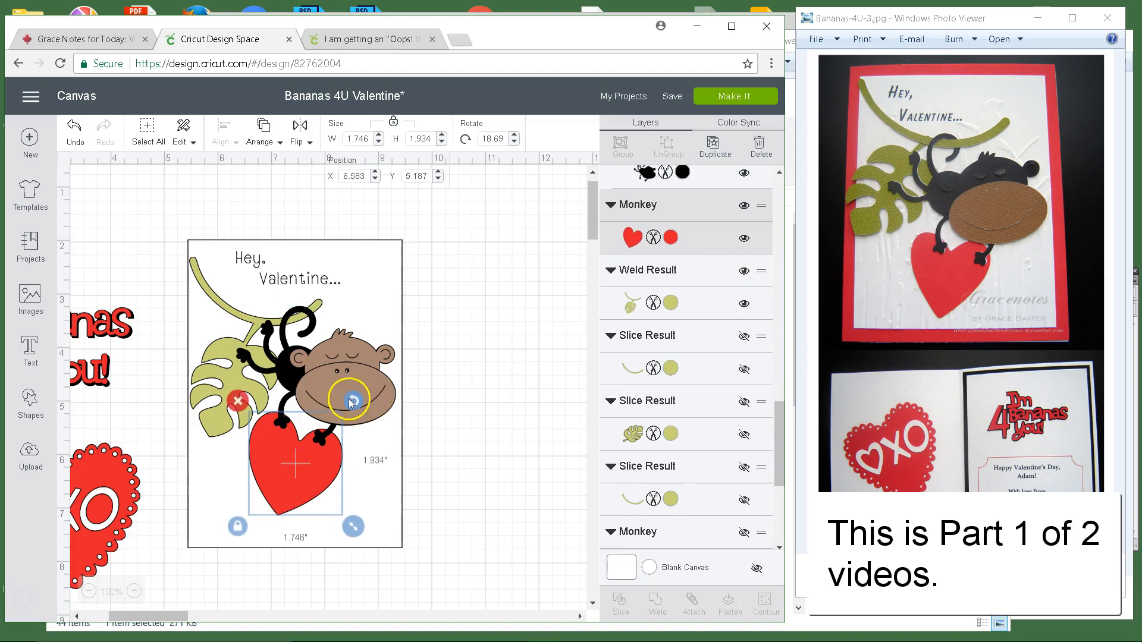
pyautogui.moveTo(330, 388); pyautogui.dragTo(327, 428)
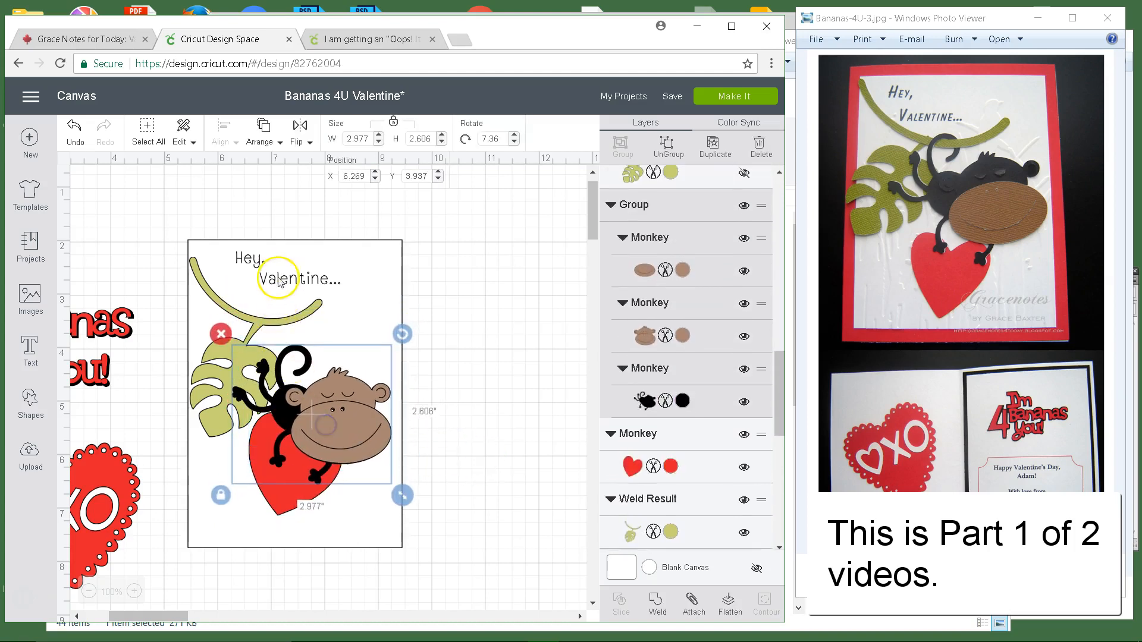
# Examine the layers behind the leaf-and-vine piece, the attached white card front and its "Hey, Valentine..." text.
pyautogui.click(297, 327)
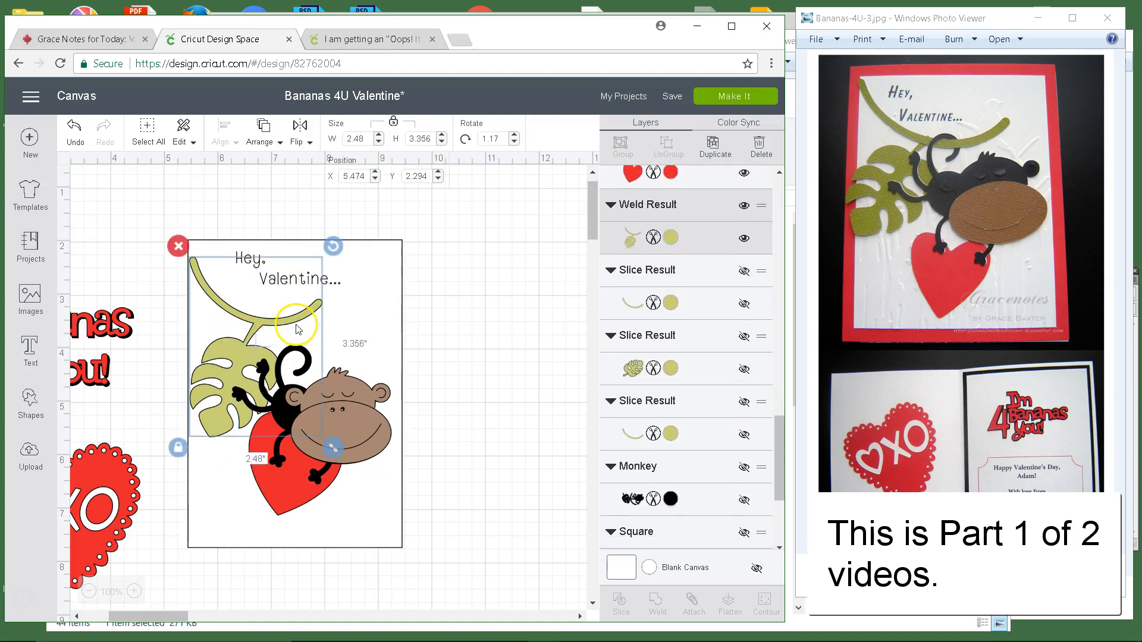
pyautogui.click(451, 311)
pyautogui.click(331, 281)
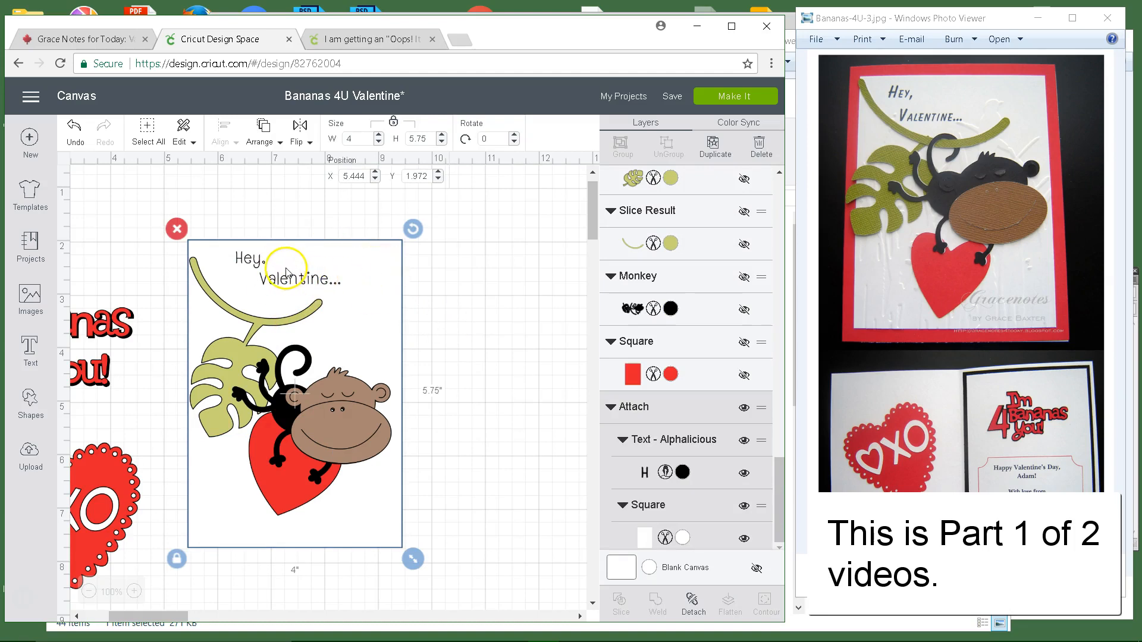
pyautogui.click(255, 261)
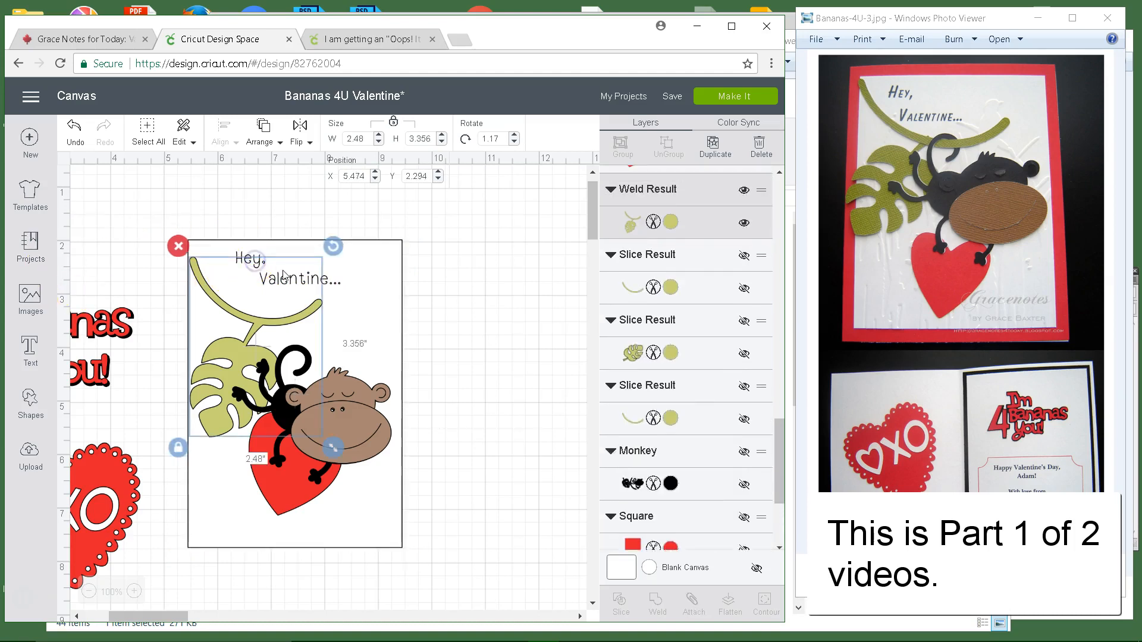
pyautogui.click(329, 278)
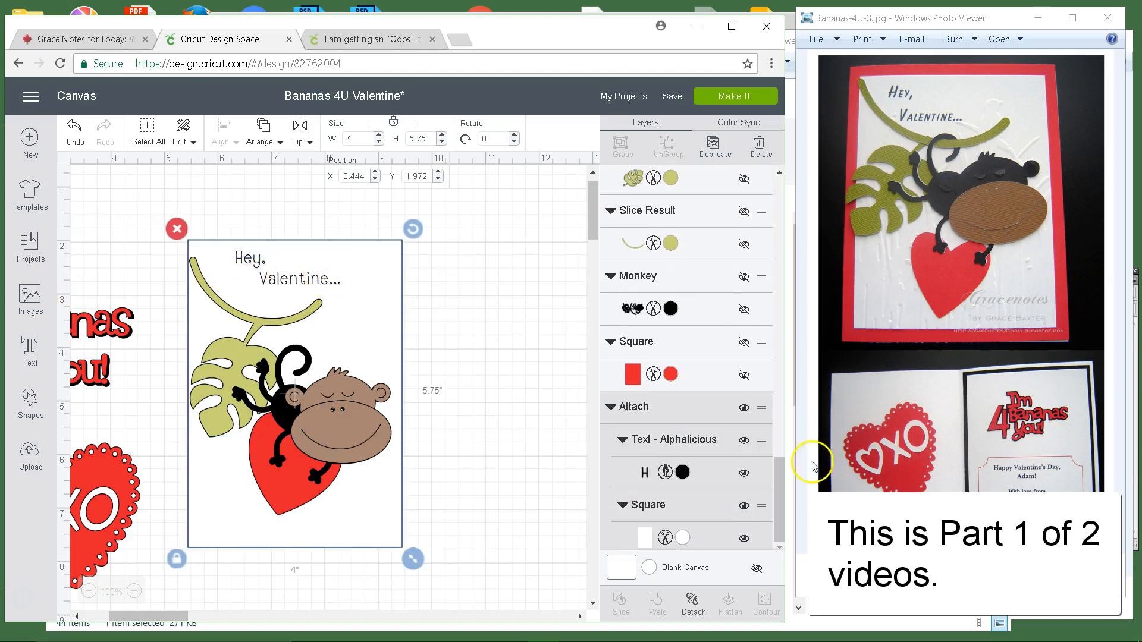
pyautogui.moveTo(780, 487); pyautogui.dragTo(815, 486)
pyautogui.click(619, 472)
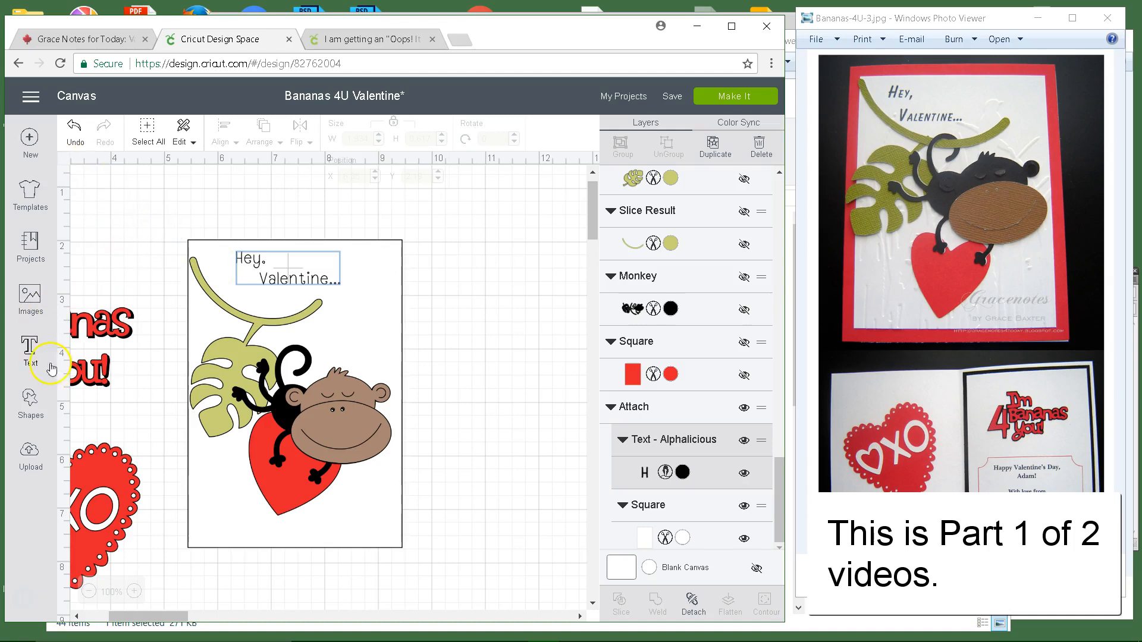
pyautogui.hotkey('ctrl', 'v')
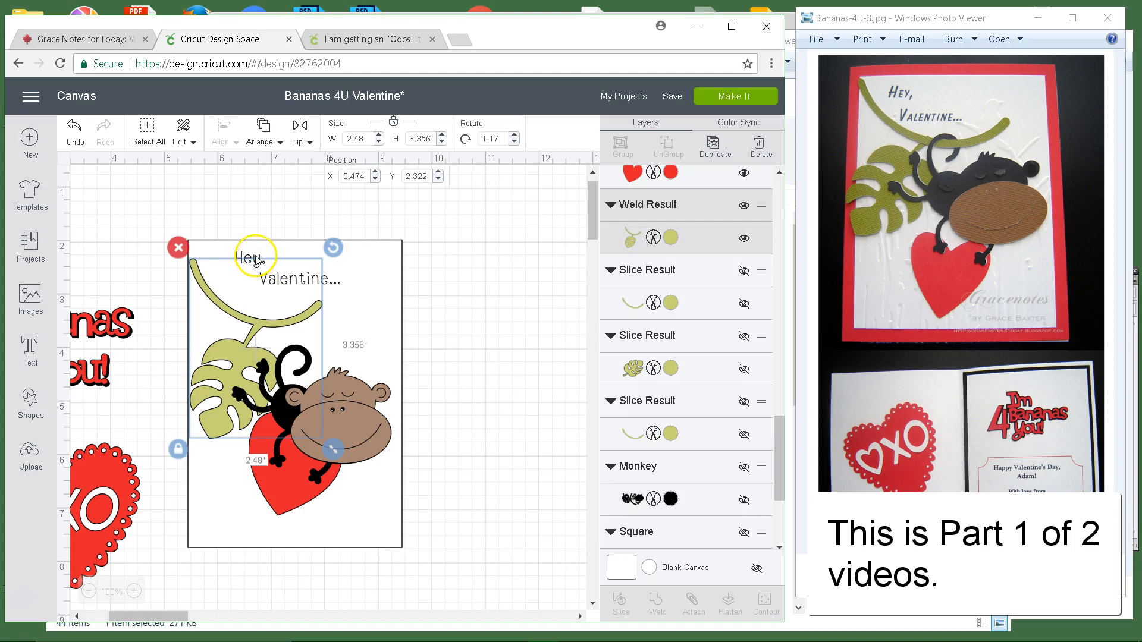
pyautogui.click(256, 259)
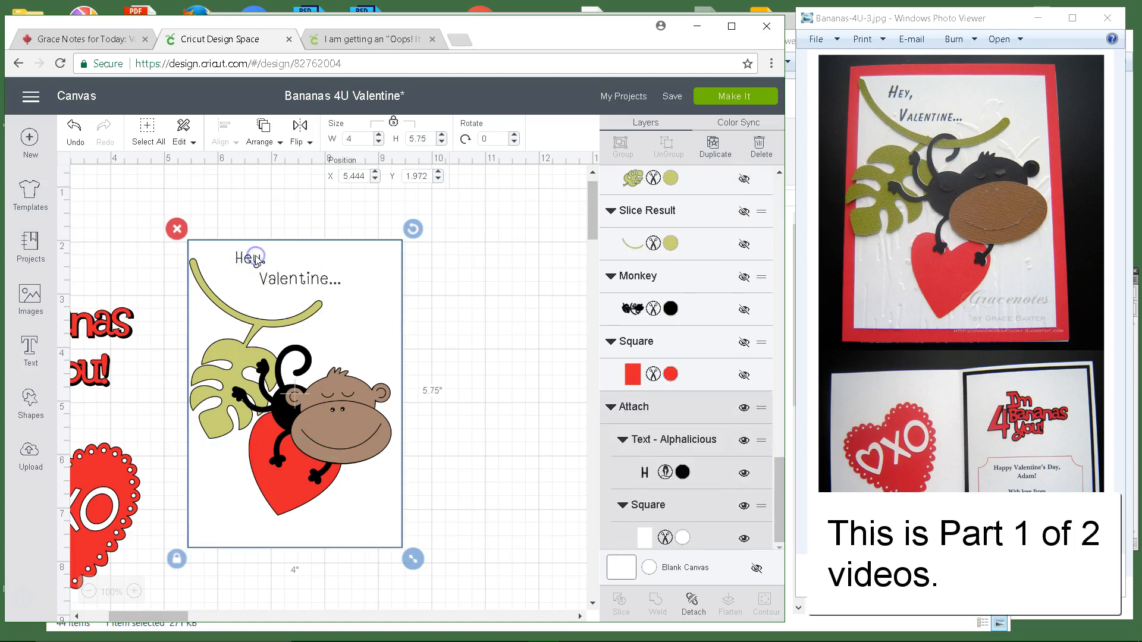
pyautogui.click(636, 471)
pyautogui.click(649, 444)
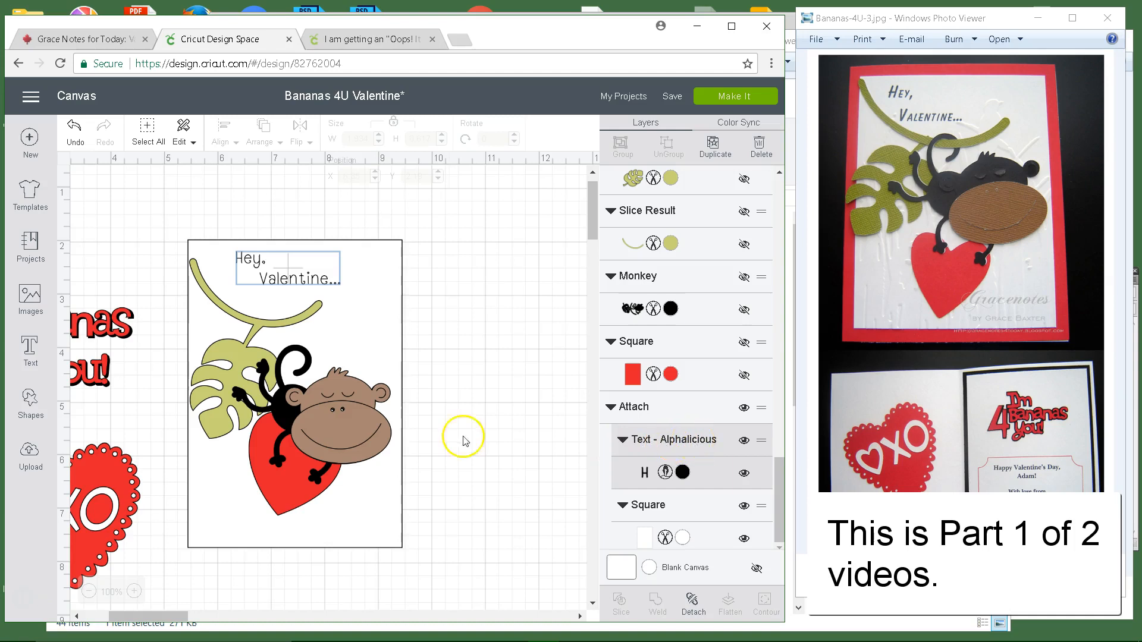
# Add an Alphalicious text object reading "Hey," with an indented second line "Valentine ...".
pyautogui.click(38, 348)
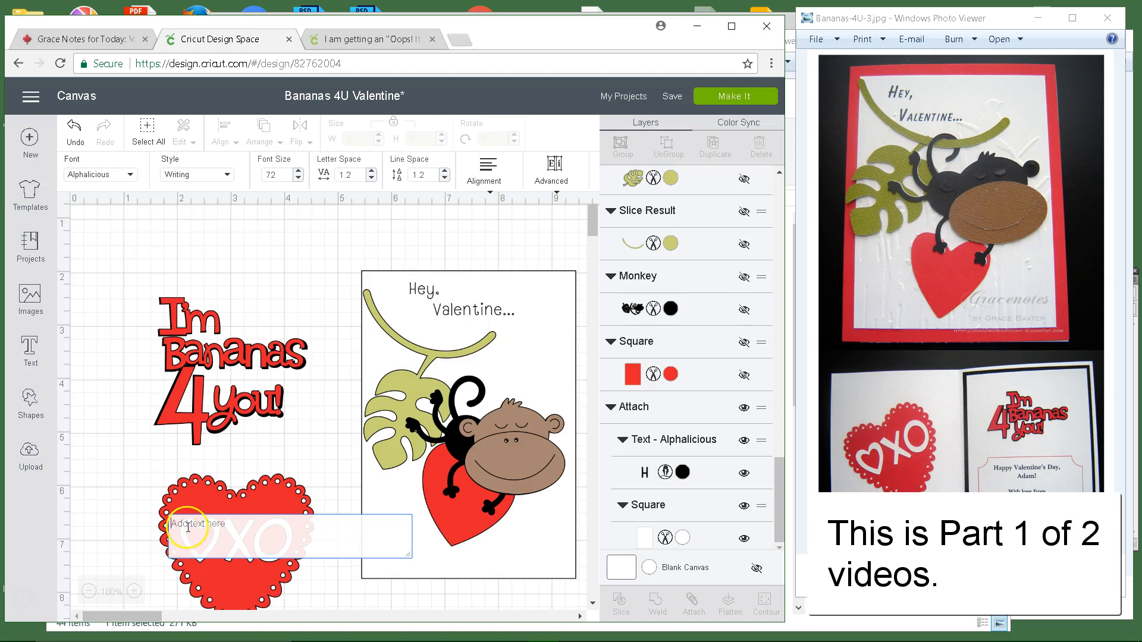
pyautogui.write('Hey')
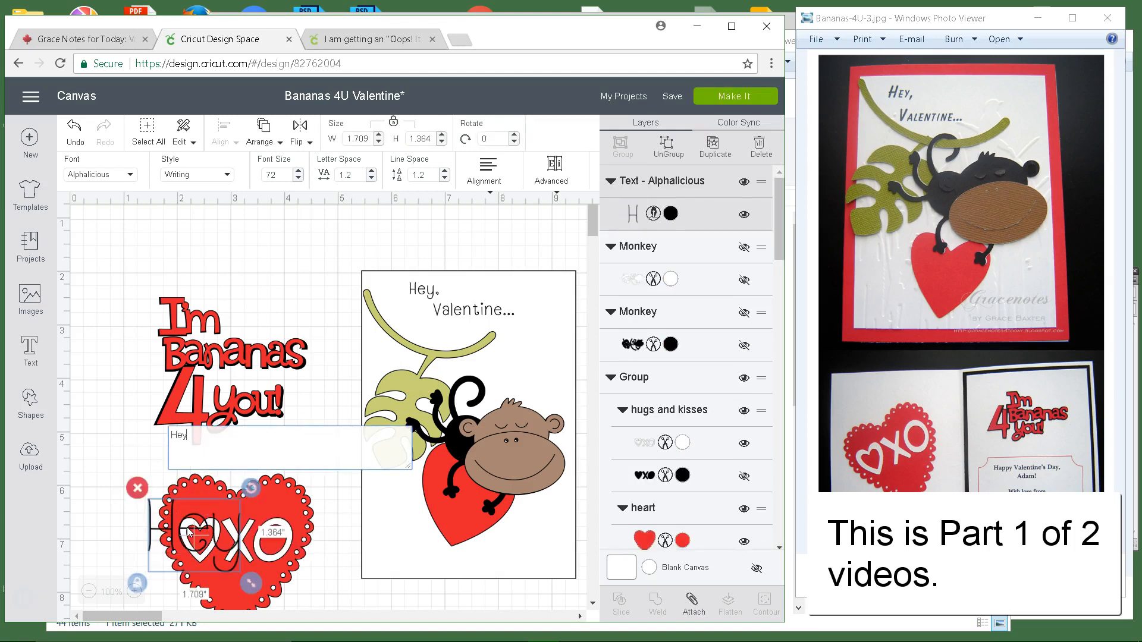
pyautogui.write(',')
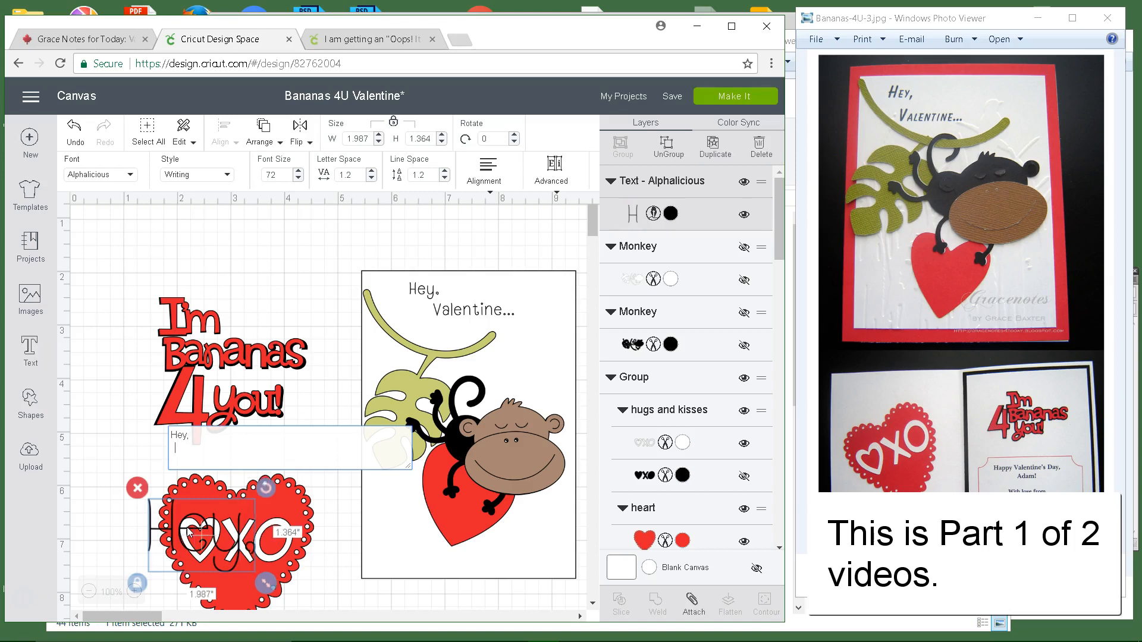
pyautogui.press('Return')
pyautogui.write('Valentine')
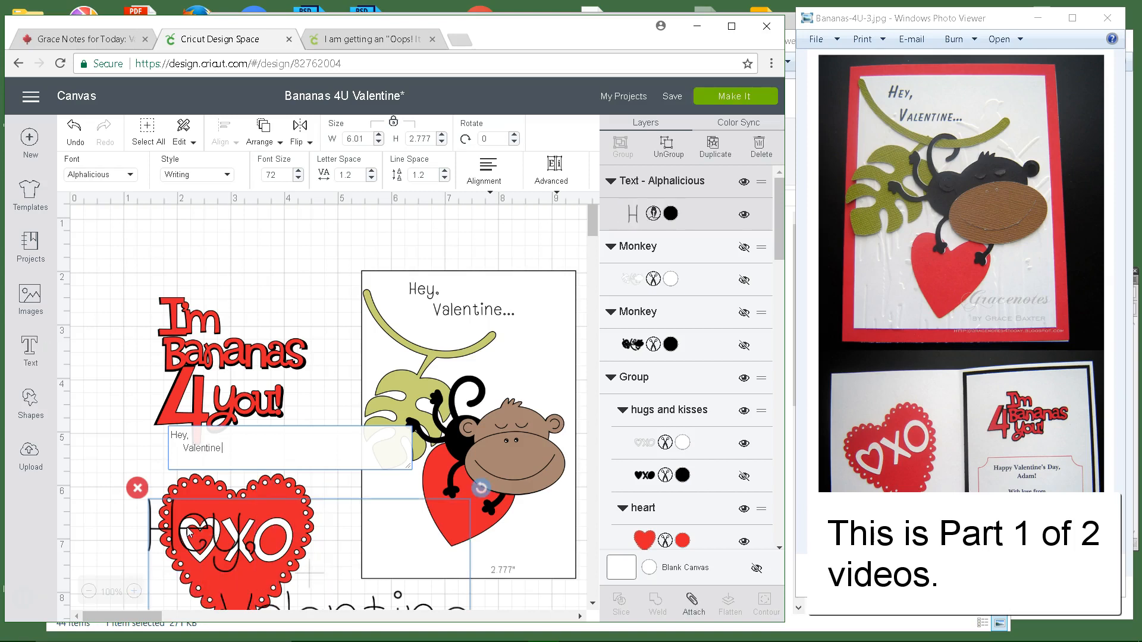
pyautogui.write(' ...')
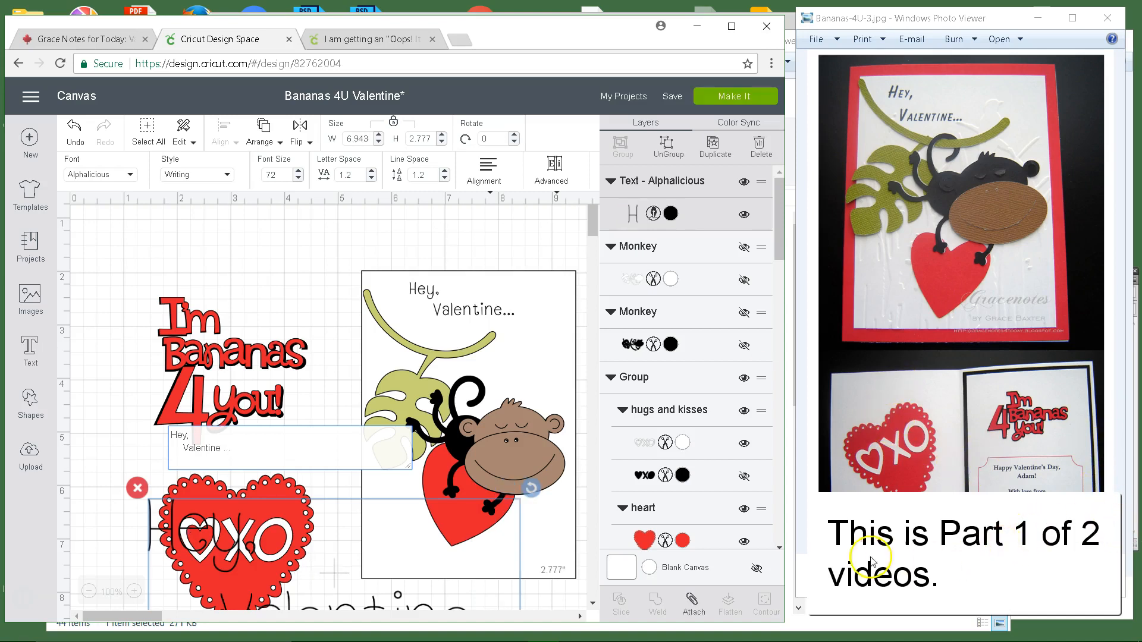
# Set the new greeting's font size to 16 and place it above the "I'm Bananas 4 You!" title.
pyautogui.moveTo(158, 514); pyautogui.dragTo(145, 197)
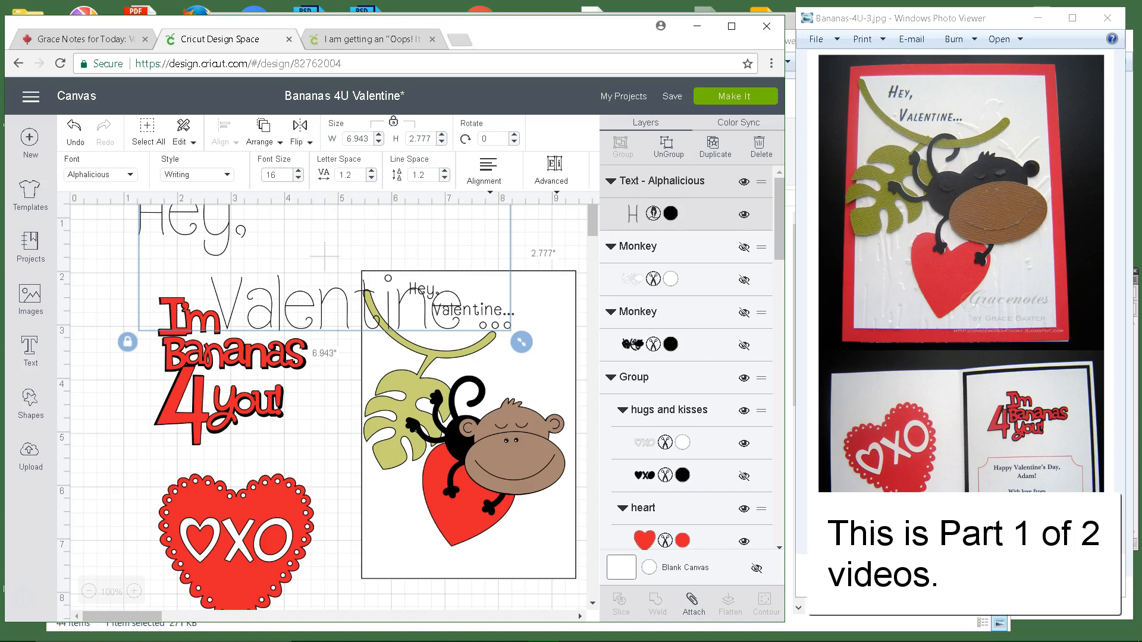
pyautogui.press('Return')
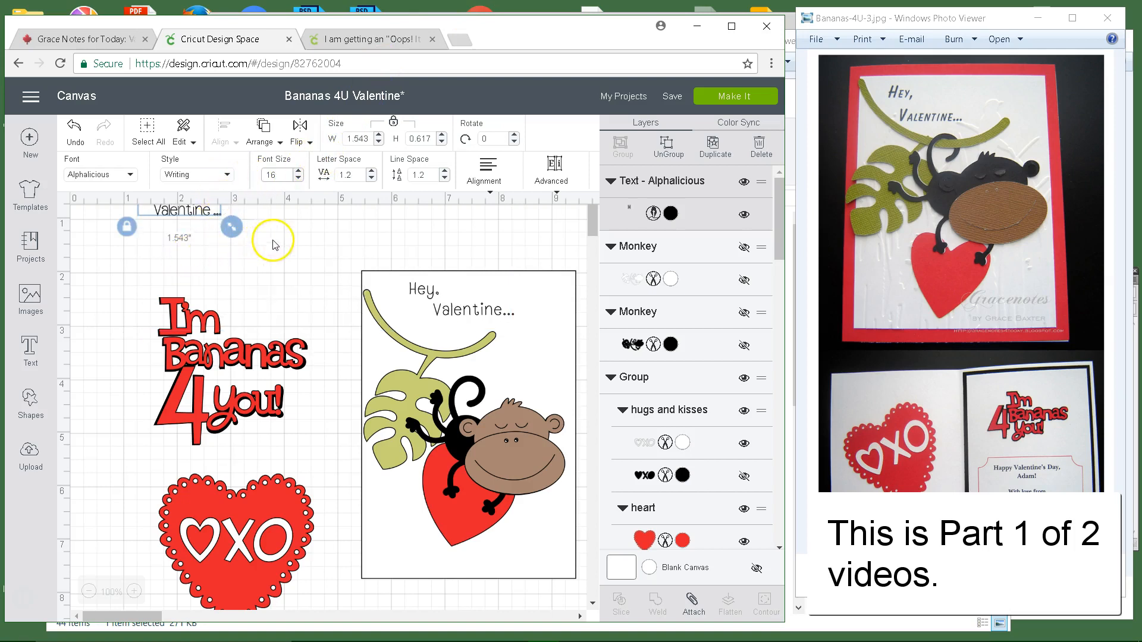
pyautogui.moveTo(195, 223); pyautogui.dragTo(298, 262)
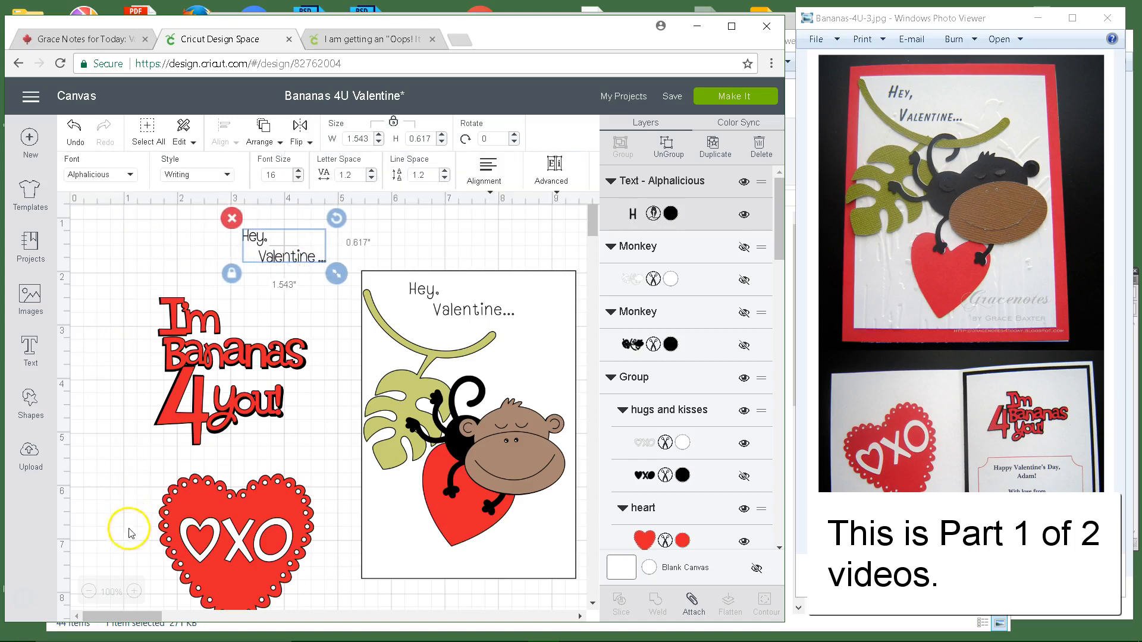
pyautogui.click(137, 592)
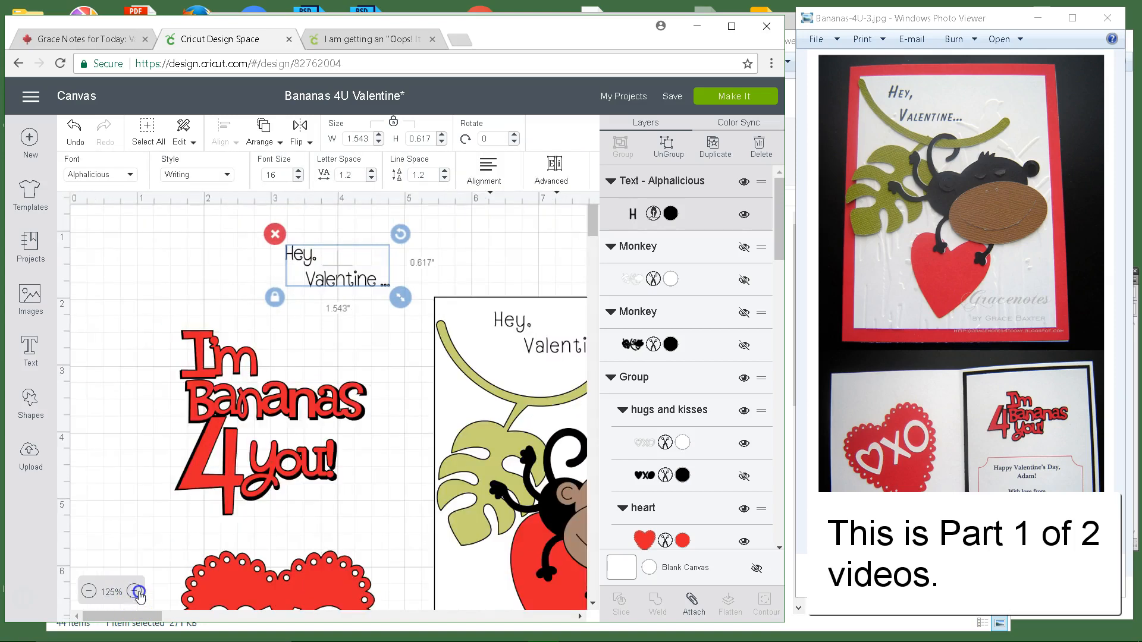
# Shift the new greeting slightly to the left above the title and set its letter spacing to 2.1.
pyautogui.click(137, 593)
pyautogui.click(357, 305)
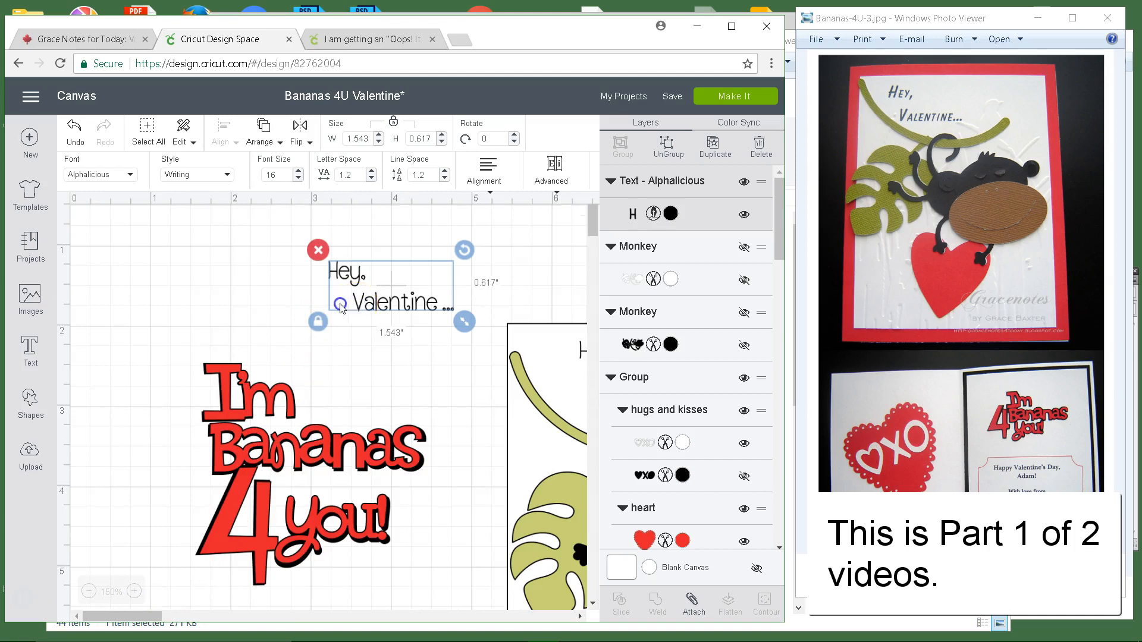
pyautogui.moveTo(341, 307); pyautogui.dragTo(312, 307)
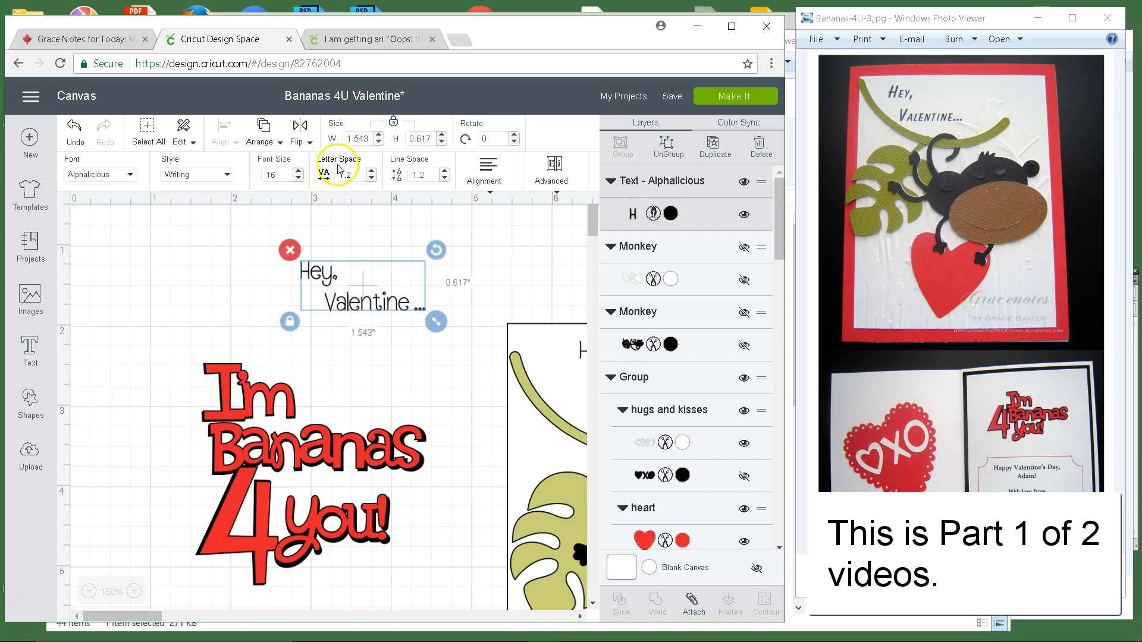
pyautogui.click(373, 171)
pyautogui.click(373, 171)
pyautogui.click(373, 170)
pyautogui.click(373, 170)
pyautogui.click(373, 171)
pyautogui.click(373, 171)
pyautogui.click(373, 172)
pyautogui.click(373, 172)
pyautogui.click(373, 171)
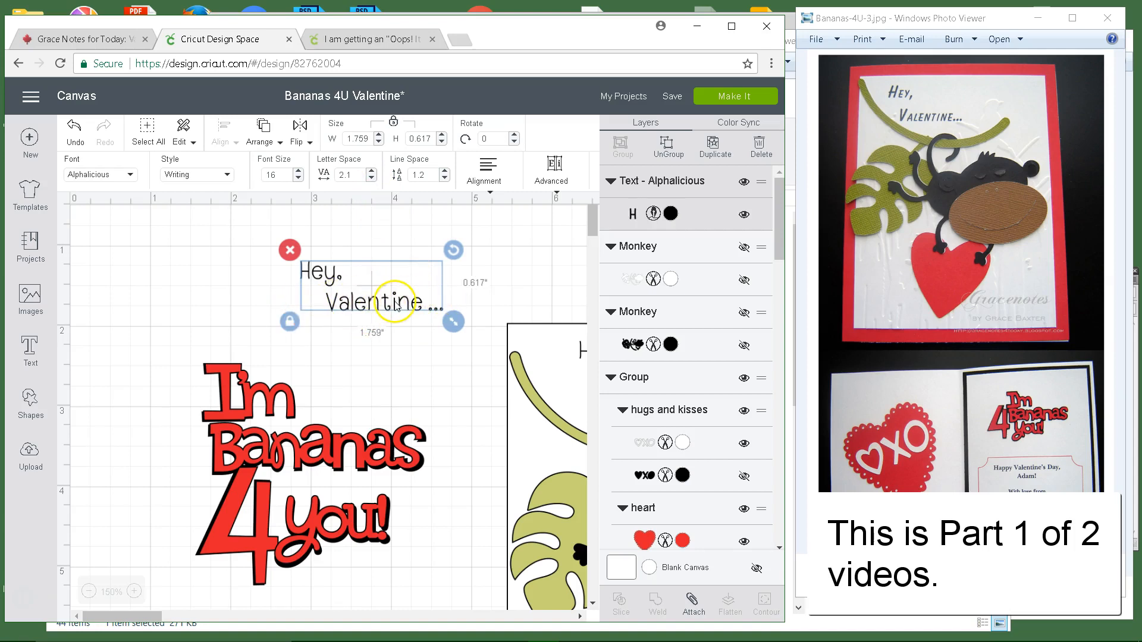
# Compare the new greeting's spacing with the "Hey, Valentine..." text already attached to the white card front.
pyautogui.click(387, 369)
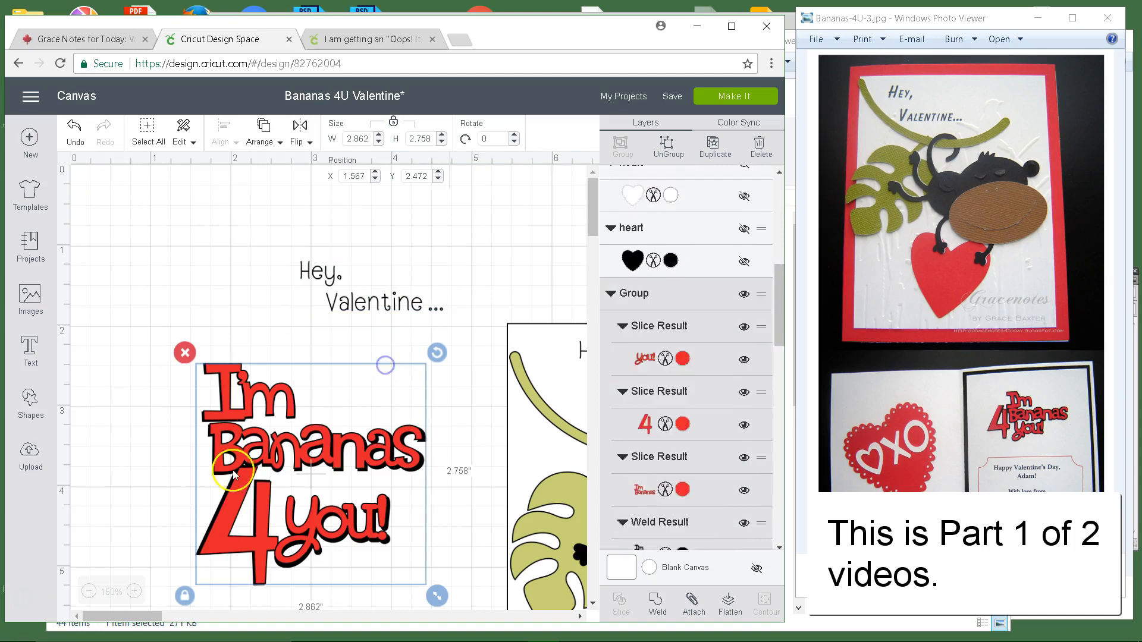
pyautogui.moveTo(115, 618); pyautogui.dragTo(156, 619)
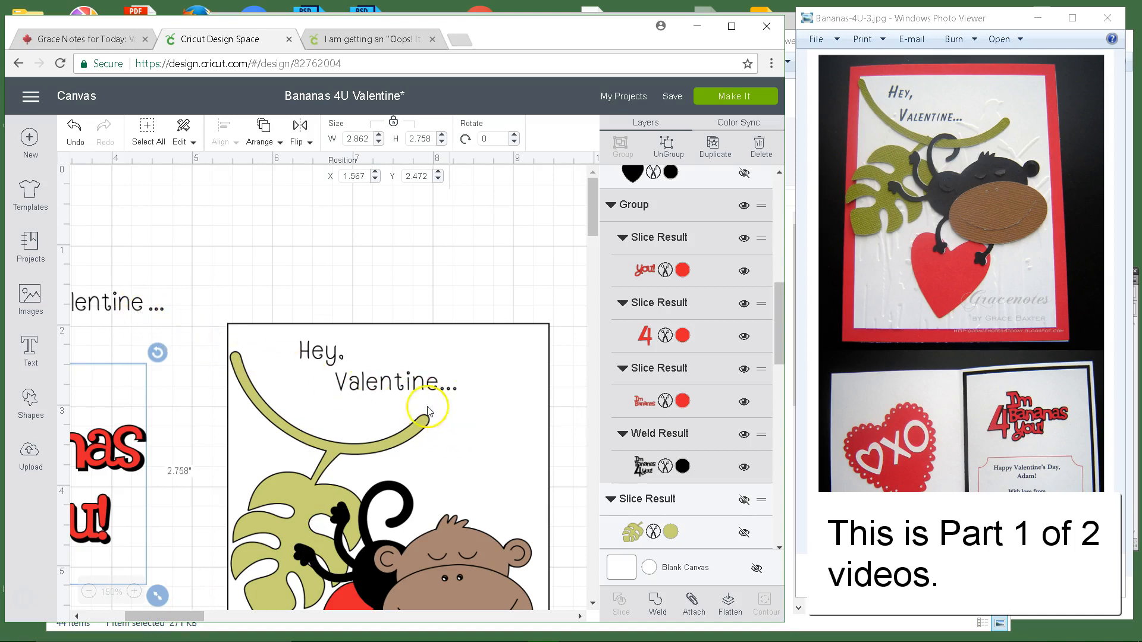
pyautogui.click(400, 382)
pyautogui.click(464, 370)
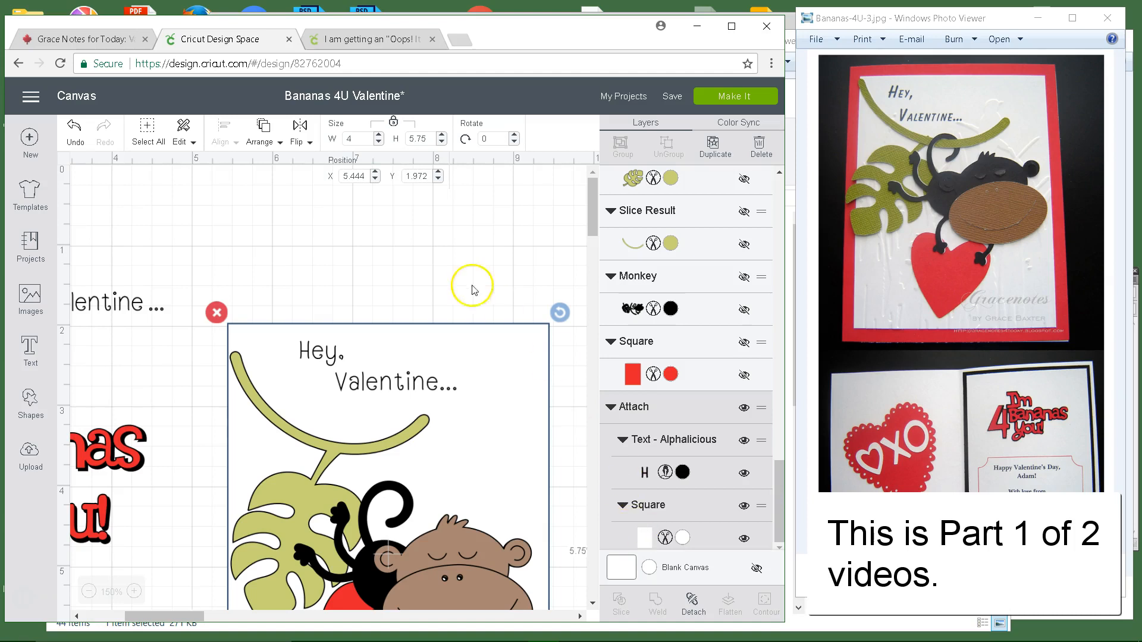
pyautogui.click(92, 304)
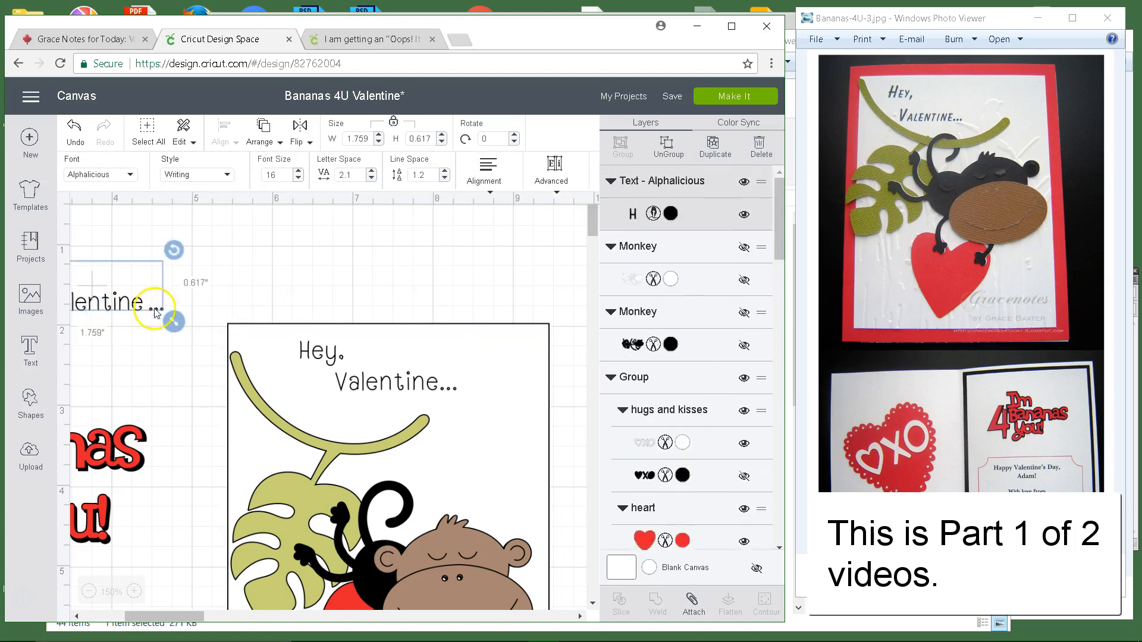
pyautogui.moveTo(162, 616); pyautogui.dragTo(126, 625)
pyautogui.click(192, 280)
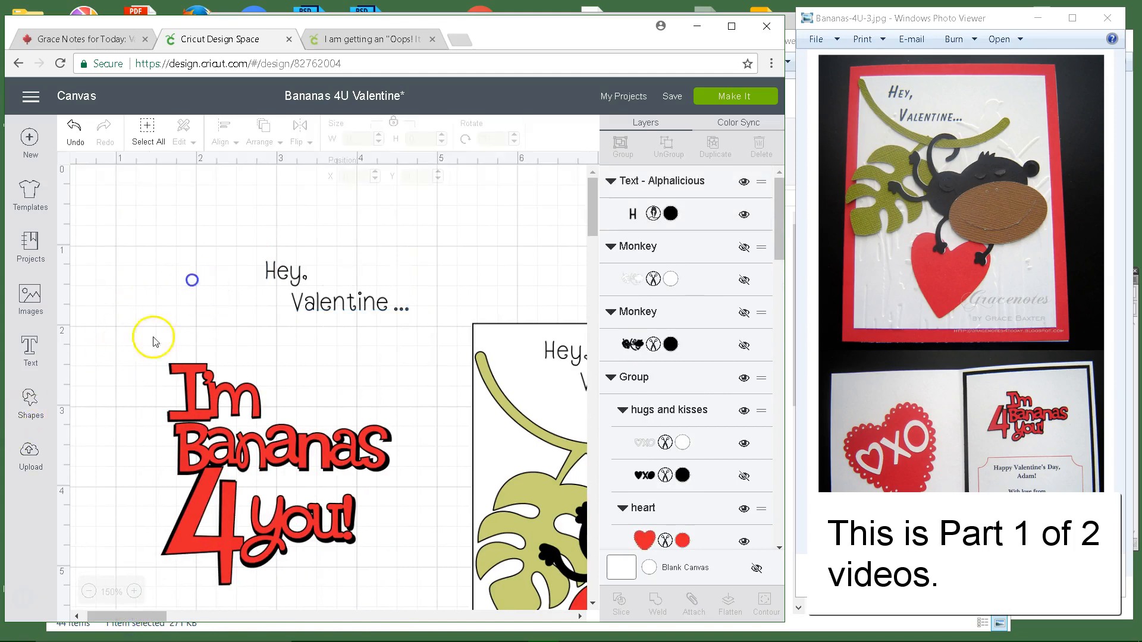
# Add a square shape over the new greeting and color it white.
pyautogui.click(28, 407)
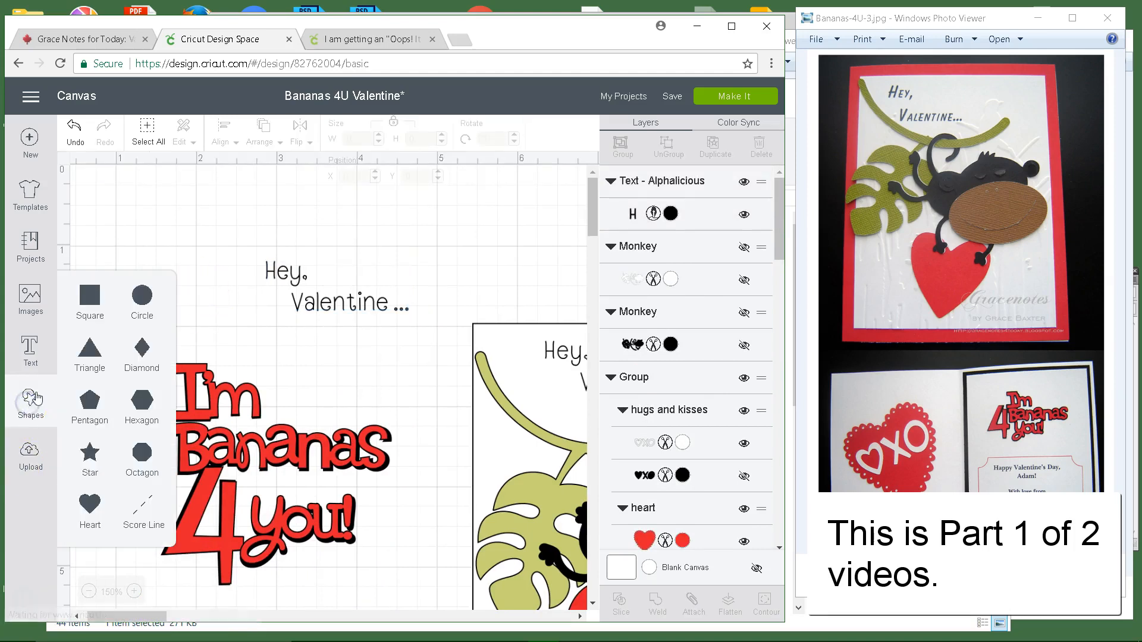
pyautogui.click(90, 297)
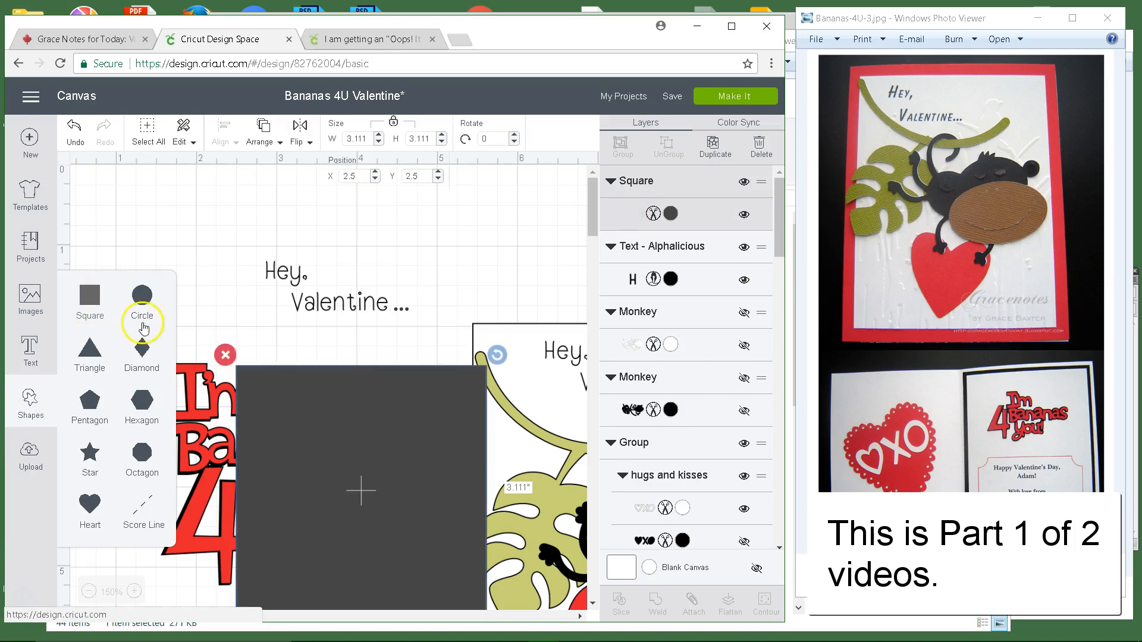
pyautogui.moveTo(314, 446); pyautogui.dragTo(280, 342)
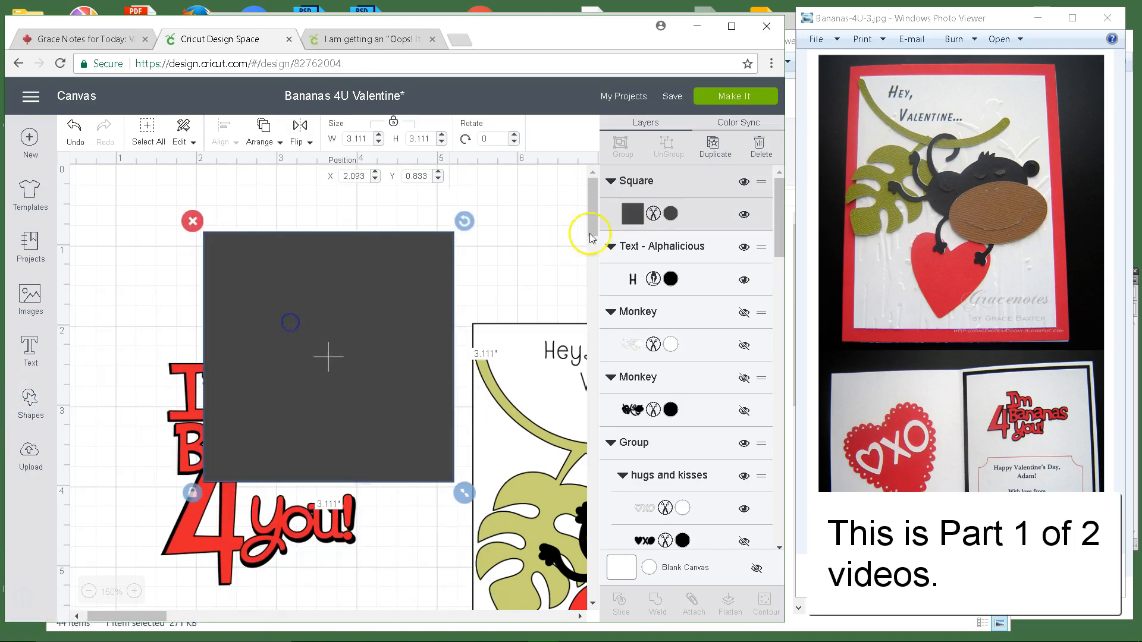
pyautogui.click(672, 214)
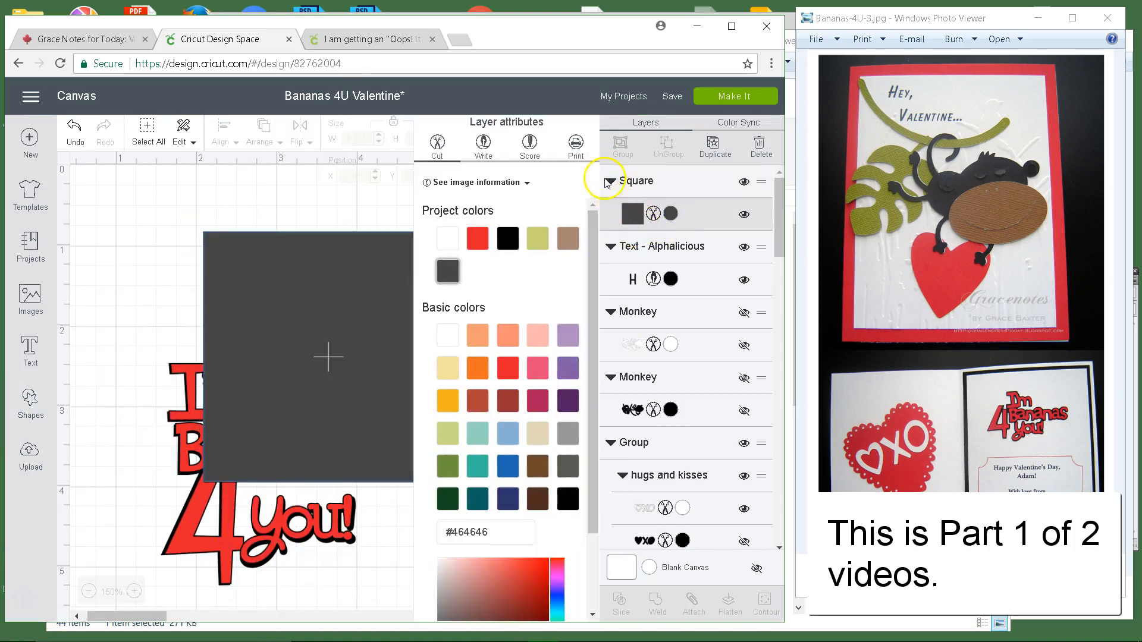
pyautogui.click(454, 240)
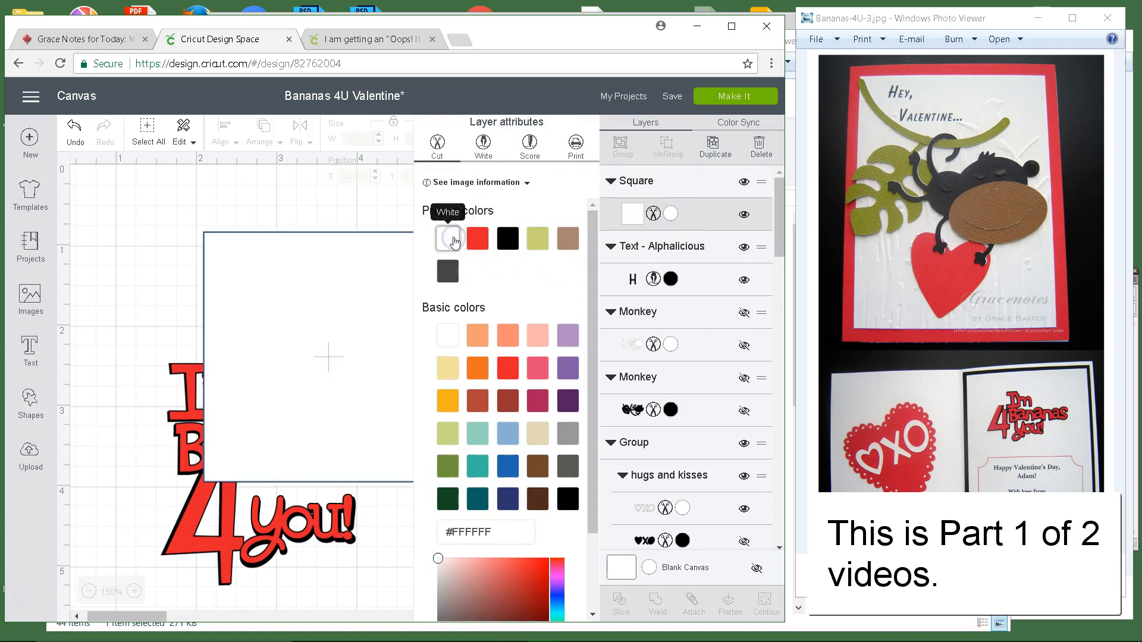
# Send the white square to the back, behind the new greeting.
pyautogui.click(248, 306)
pyautogui.click(264, 131)
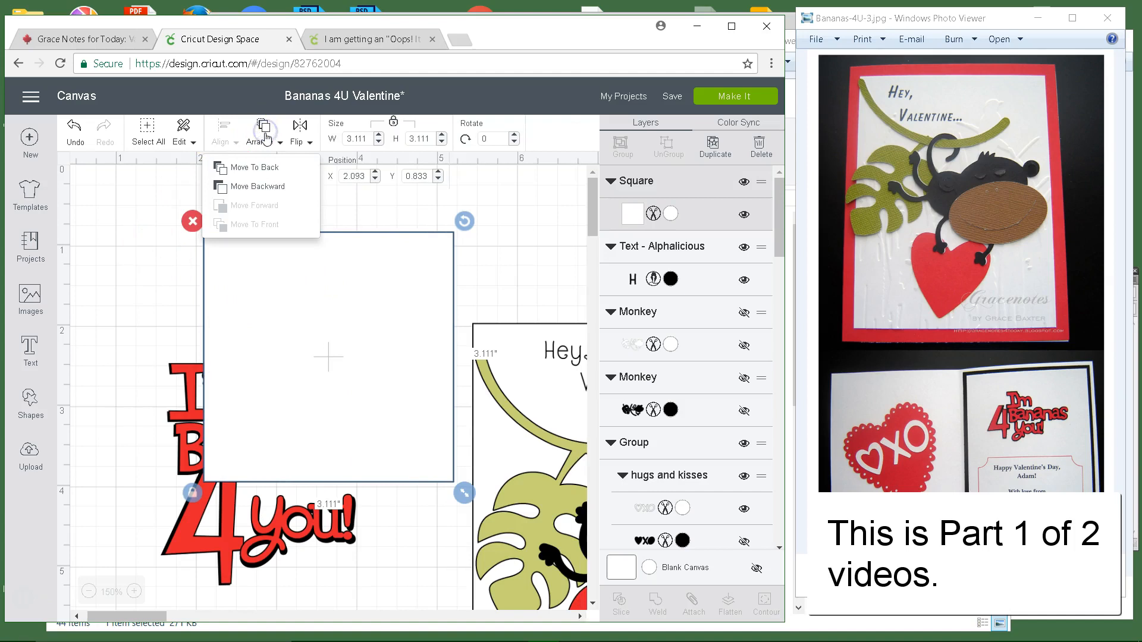
pyautogui.click(254, 167)
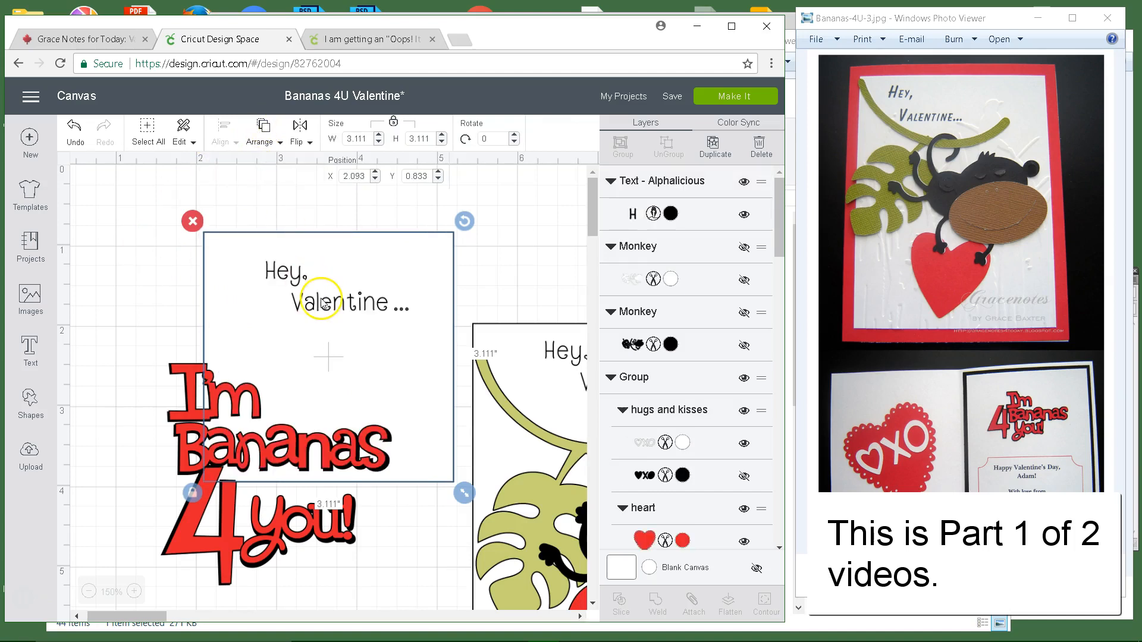
# Move the "I'm Bananas 4 You!" title down off the white square, and place the square around the greeting at X 2.167, Y 0.926.
pyautogui.click(214, 515)
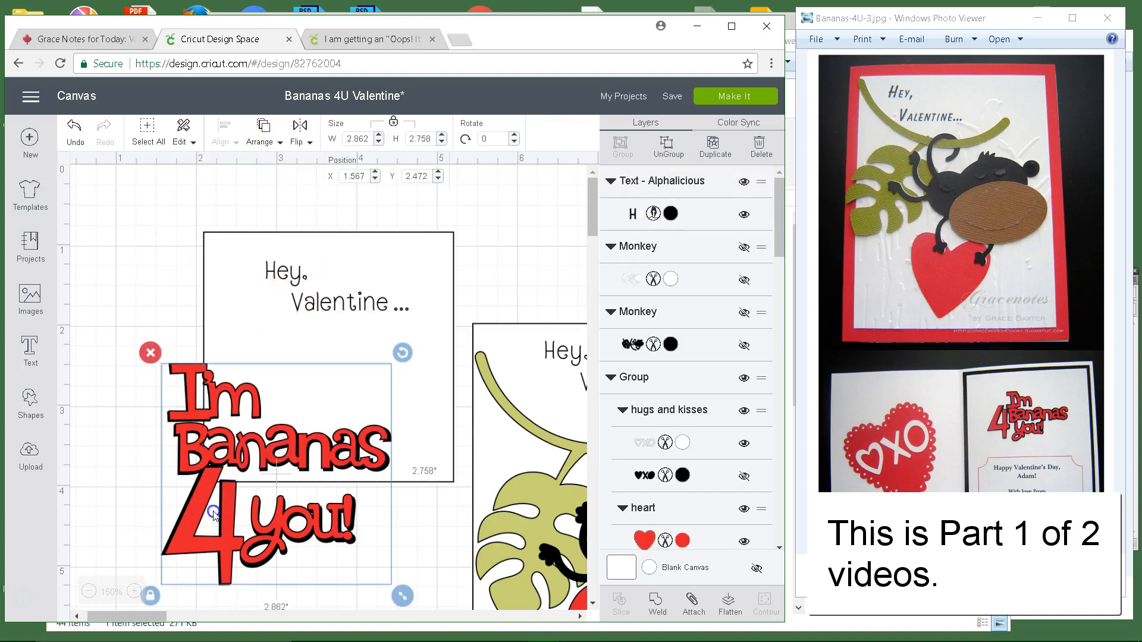
pyautogui.moveTo(214, 515); pyautogui.dragTo(232, 613)
pyautogui.click(306, 301)
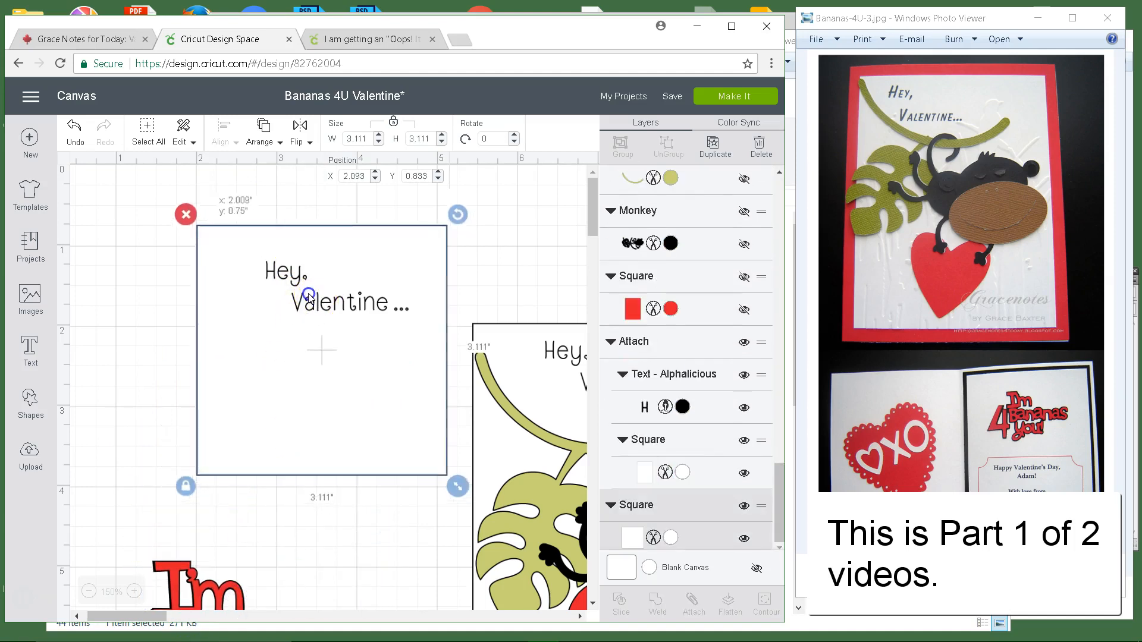
pyautogui.moveTo(311, 305); pyautogui.dragTo(288, 286)
pyautogui.click(295, 281)
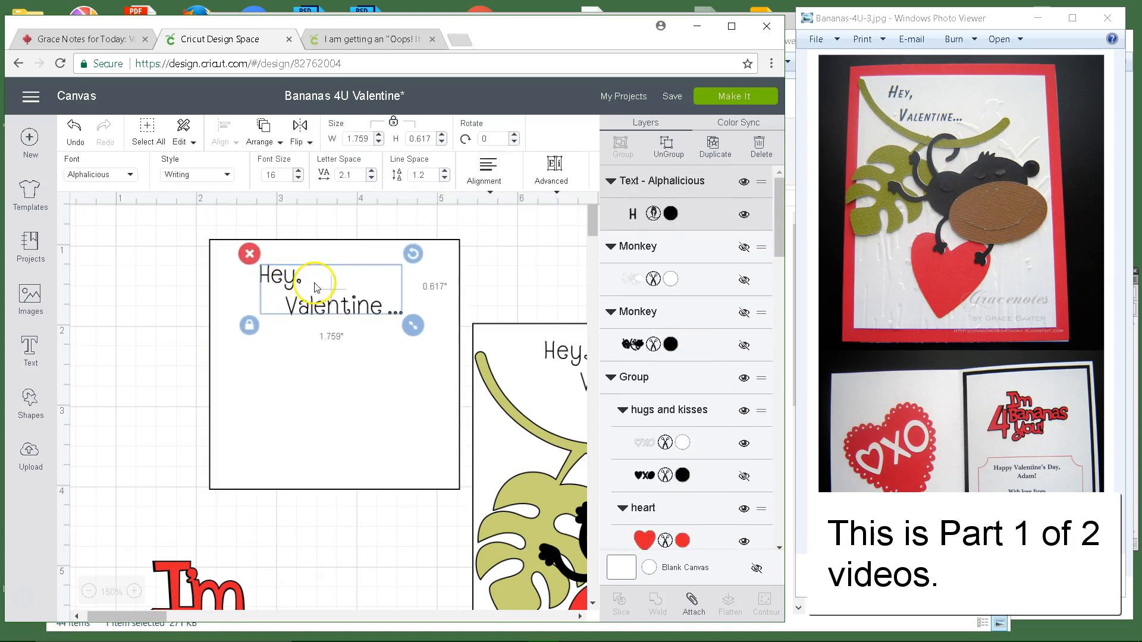
pyautogui.click(289, 282)
pyautogui.click(190, 285)
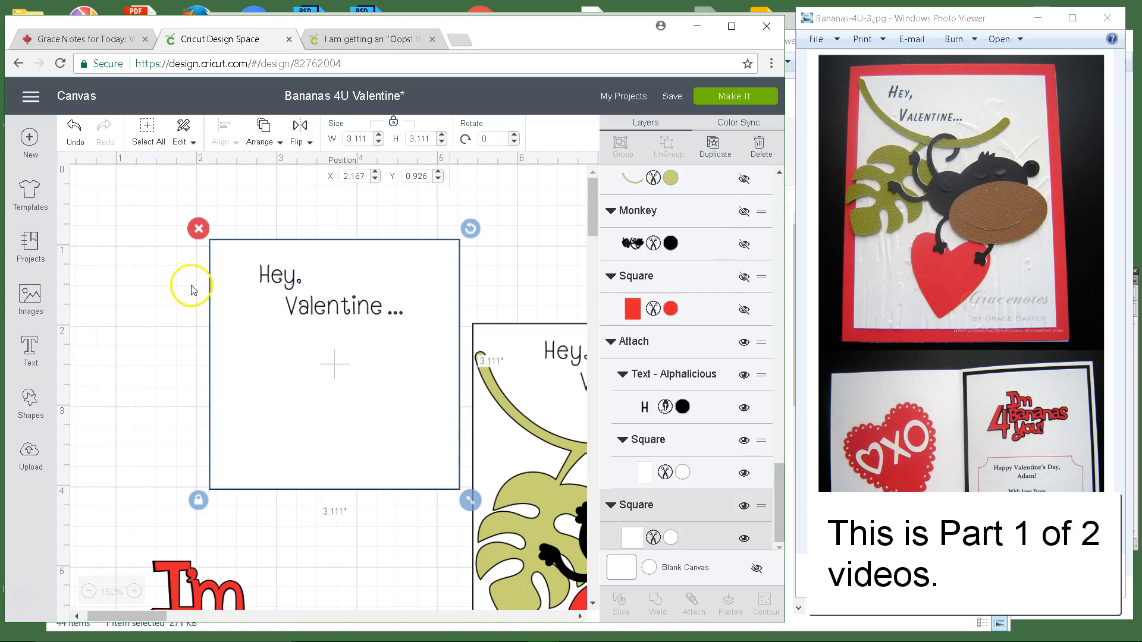
# Try attaching the new greeting to the white square and undo the attachment.
pyautogui.click(278, 273)
pyautogui.click(366, 307)
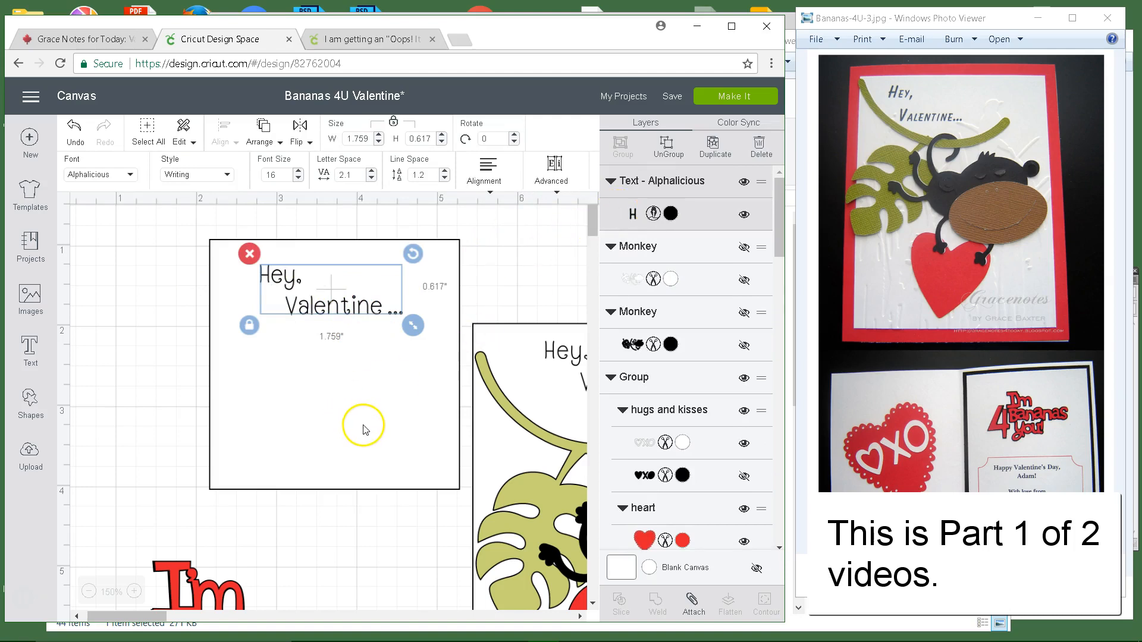
pyautogui.click(319, 432)
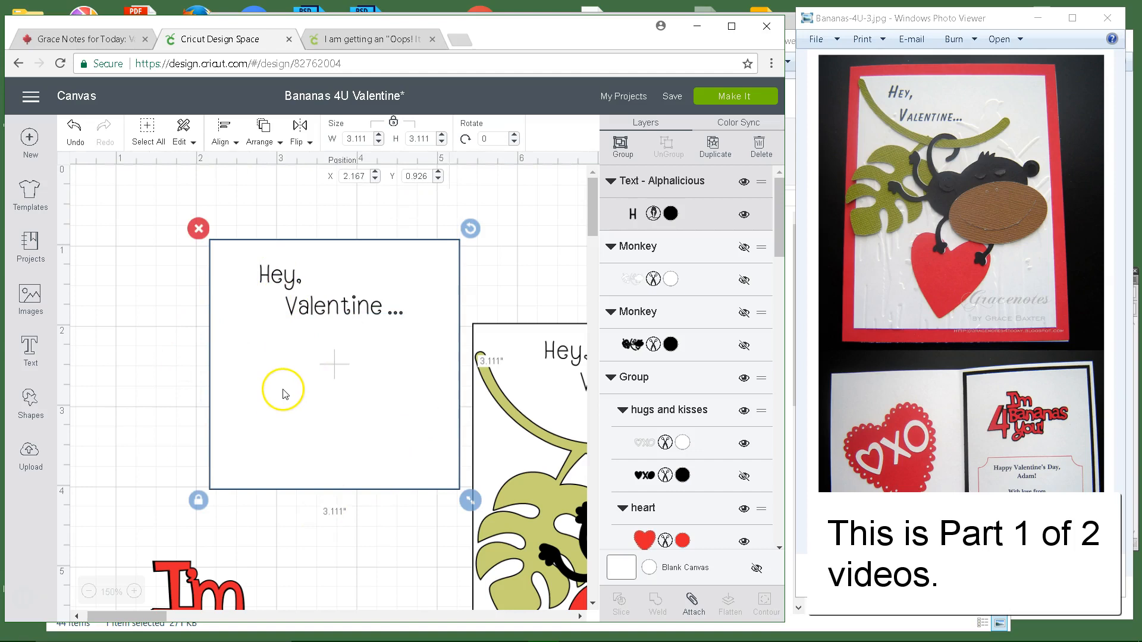
pyautogui.click(692, 602)
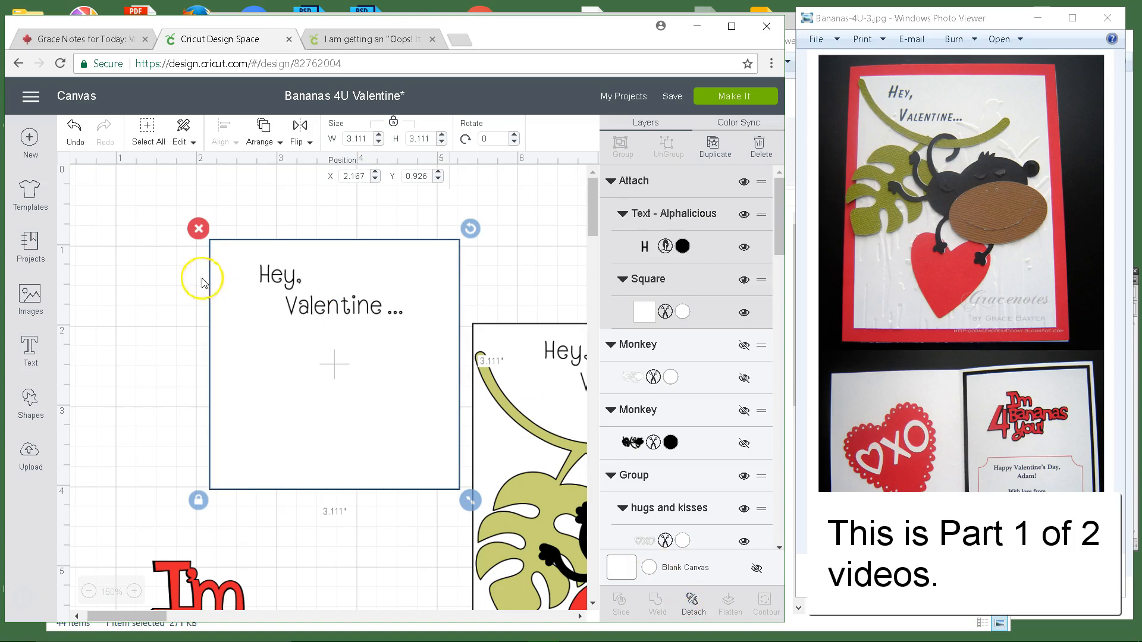
pyautogui.click(75, 136)
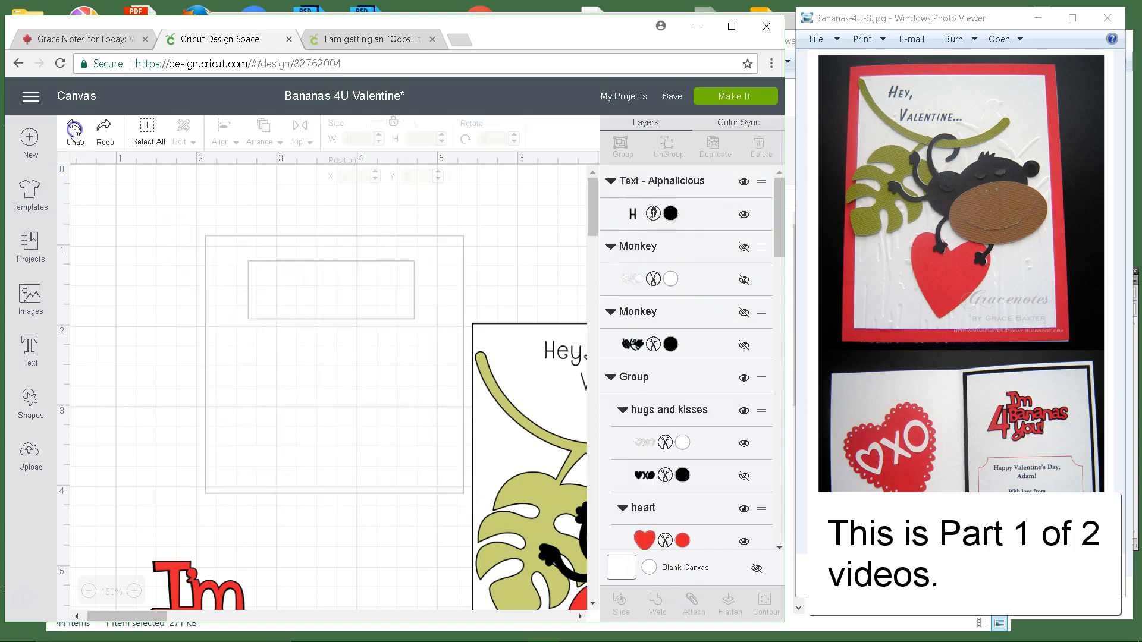
# Set the new greeting's writing pen to Black 0.4 Tip.
pyautogui.click(307, 313)
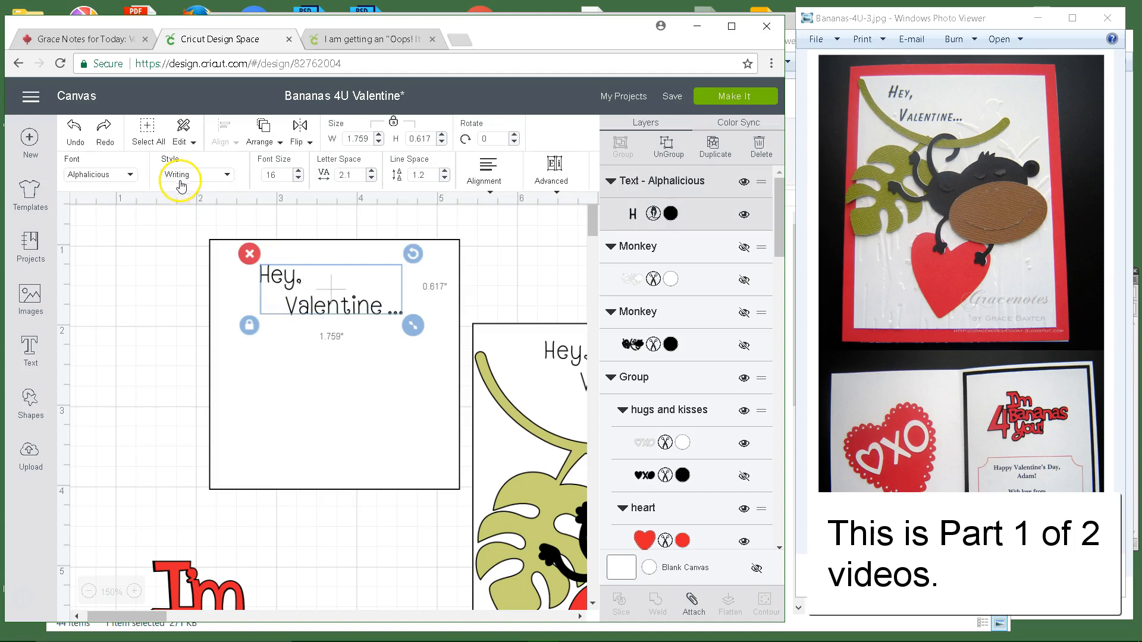
pyautogui.click(654, 214)
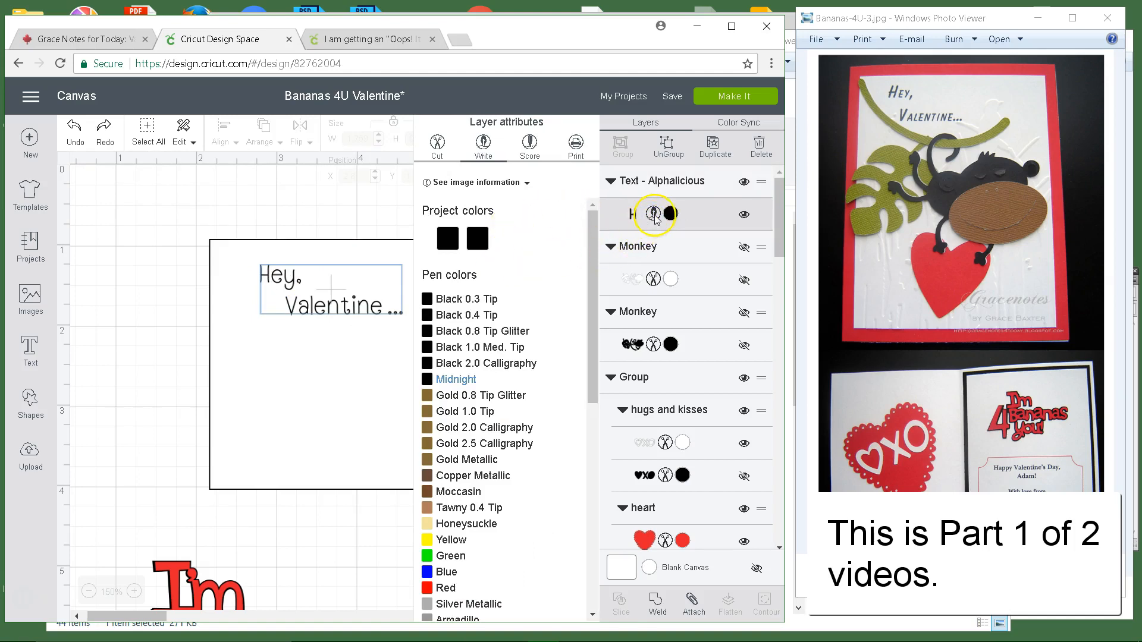
pyautogui.click(457, 382)
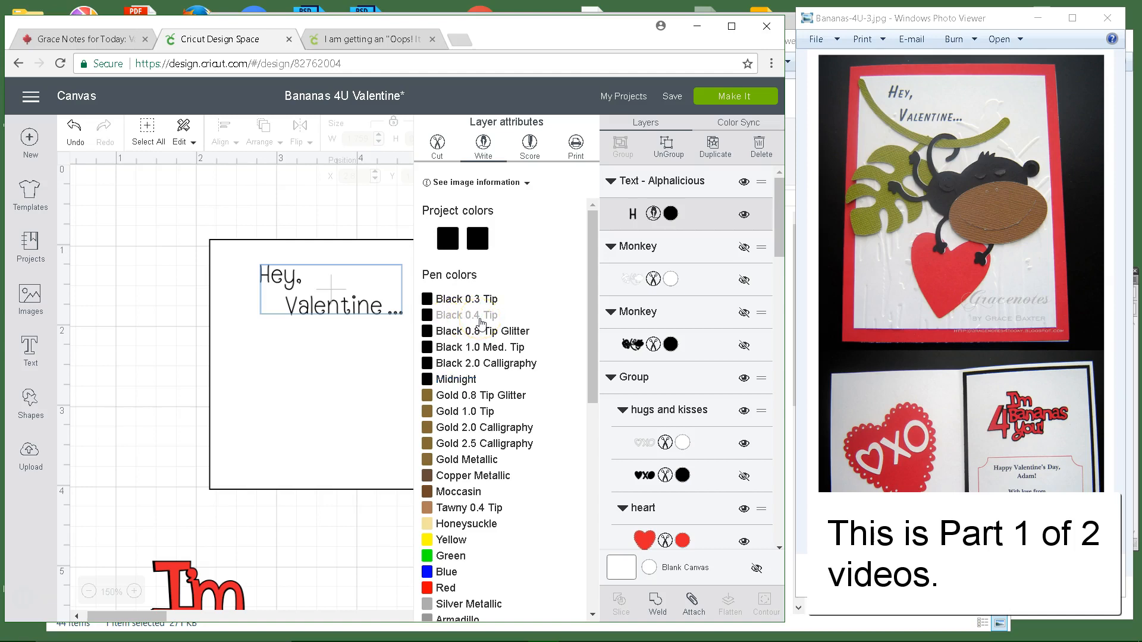
pyautogui.click(327, 339)
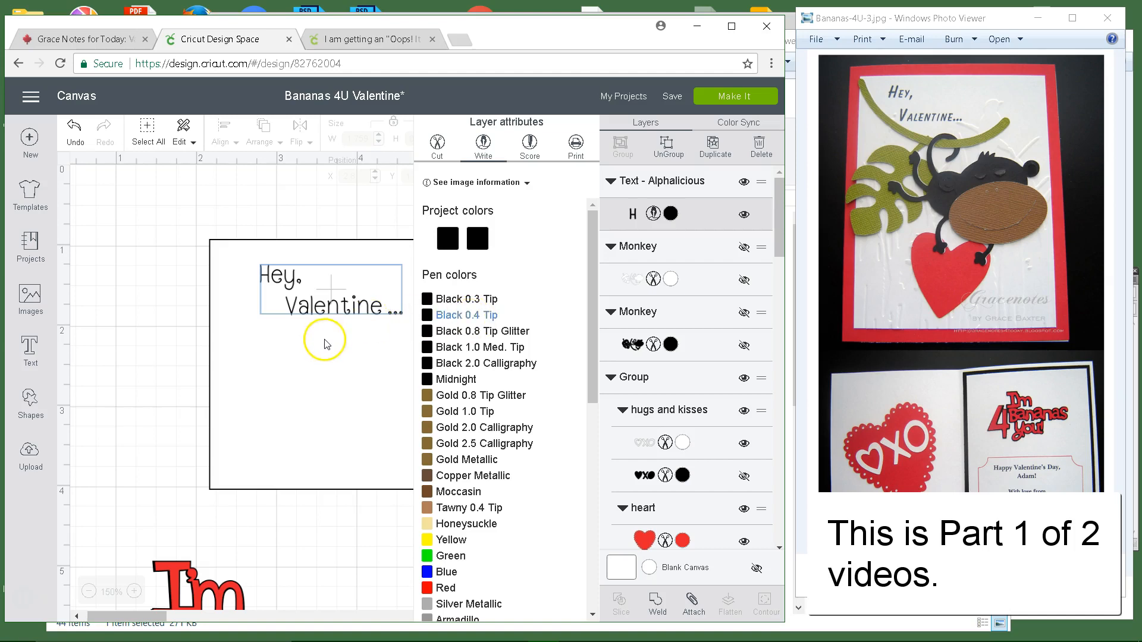
# Select the new greeting together with the white square behind it and attach them.
pyautogui.click(357, 305)
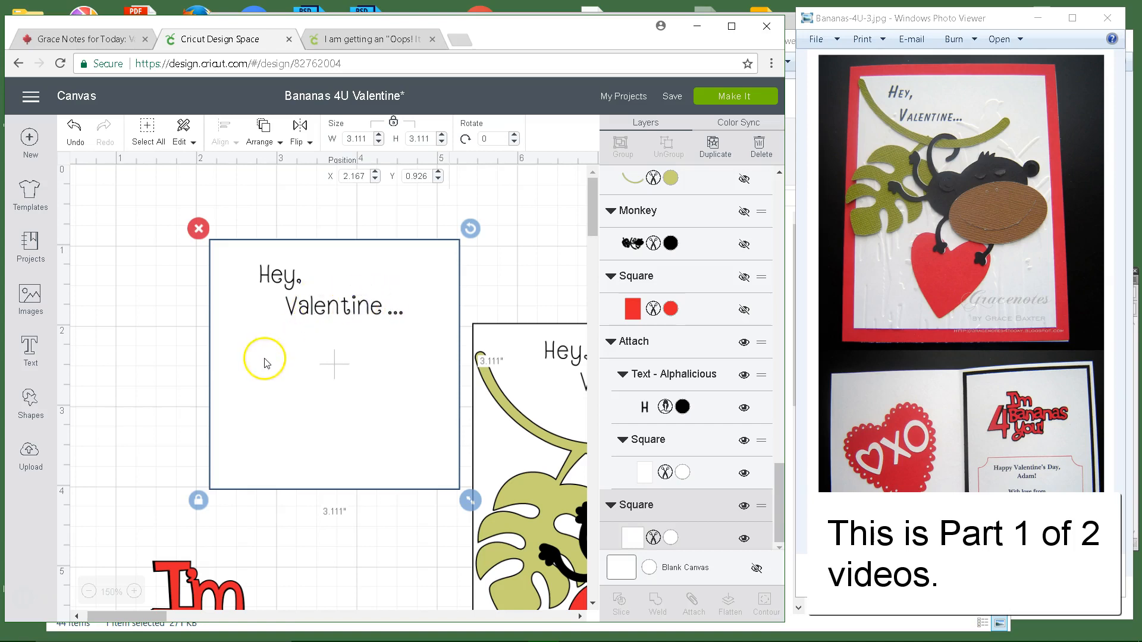
pyautogui.click(168, 307)
pyautogui.click(276, 273)
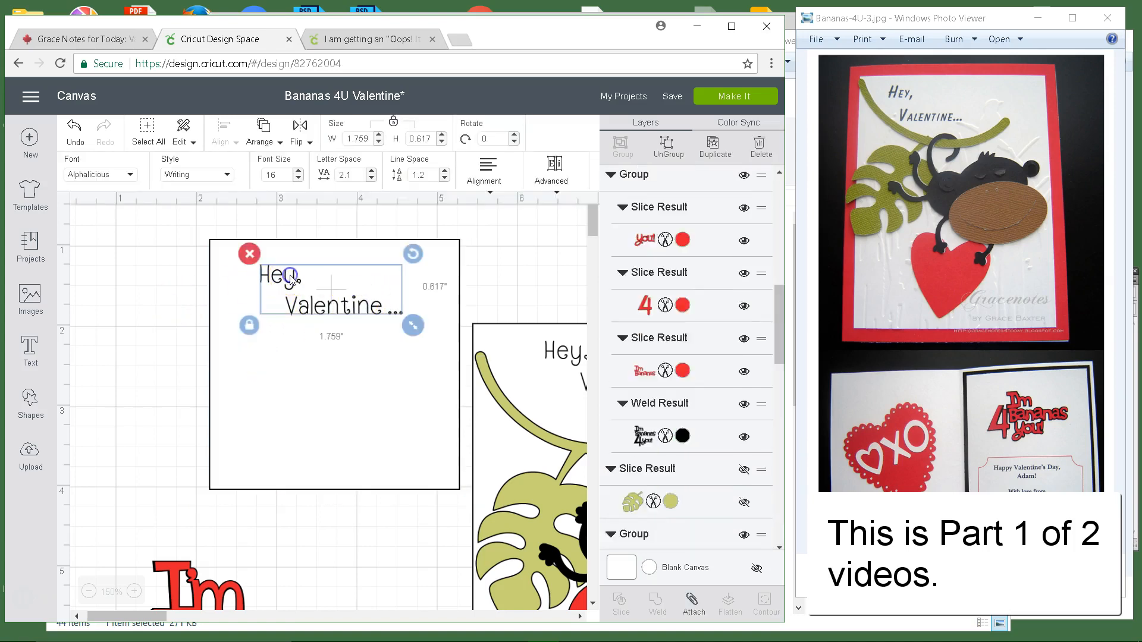
pyautogui.click(284, 378)
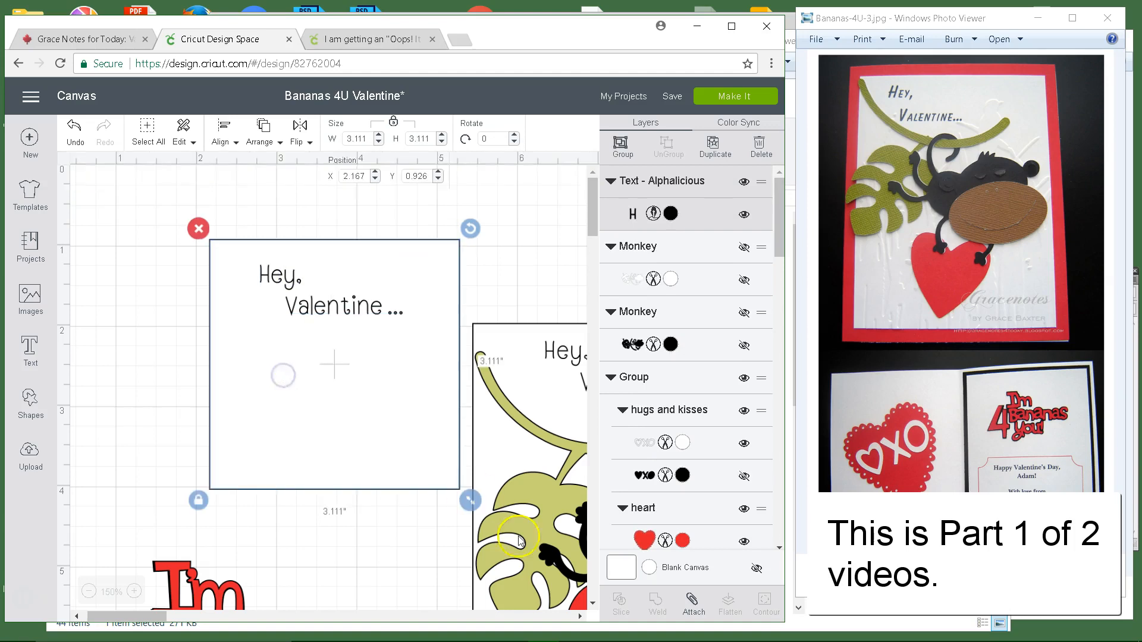
pyautogui.click(689, 606)
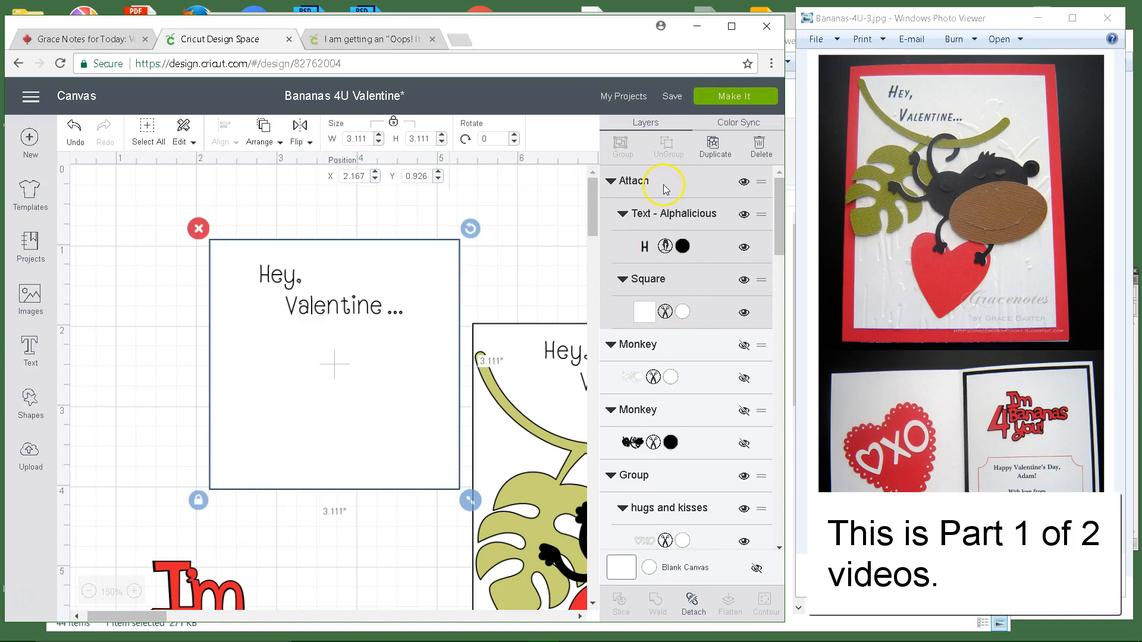
# Check the attached greeting's placement in the mat preview, and delete the attached greeting and square from the canvas.
pyautogui.click(730, 101)
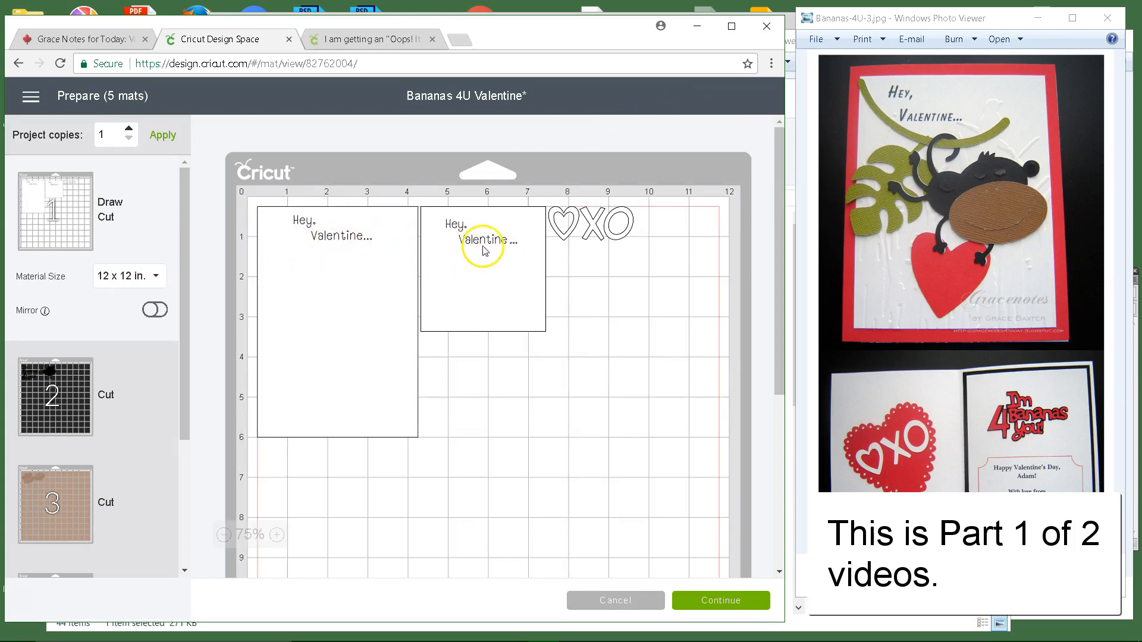
pyautogui.click(594, 604)
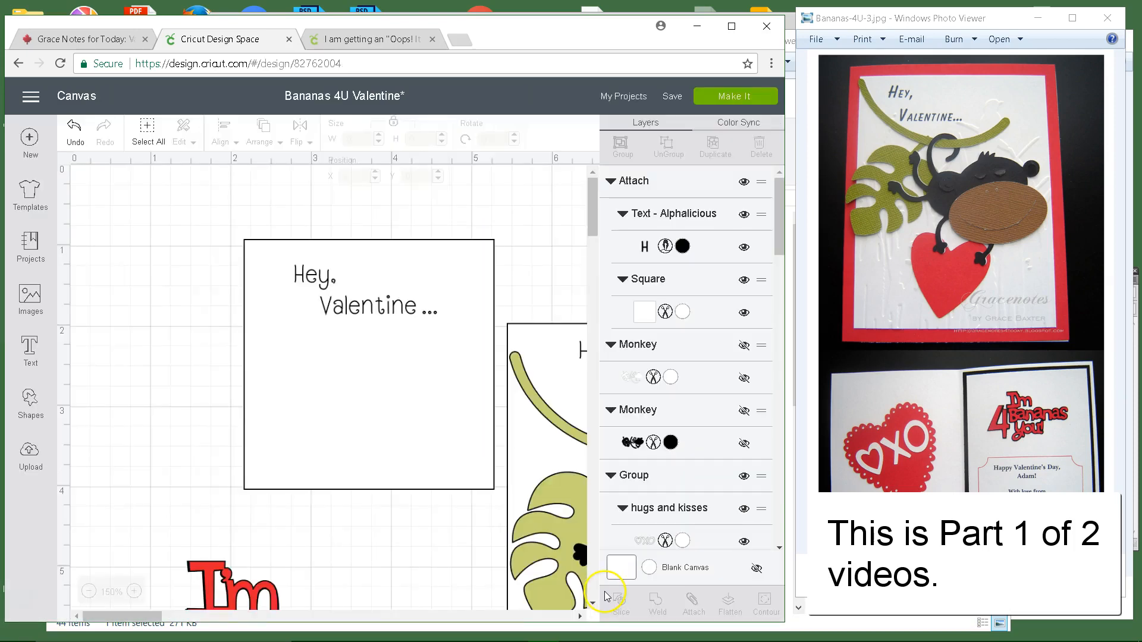
pyautogui.click(392, 364)
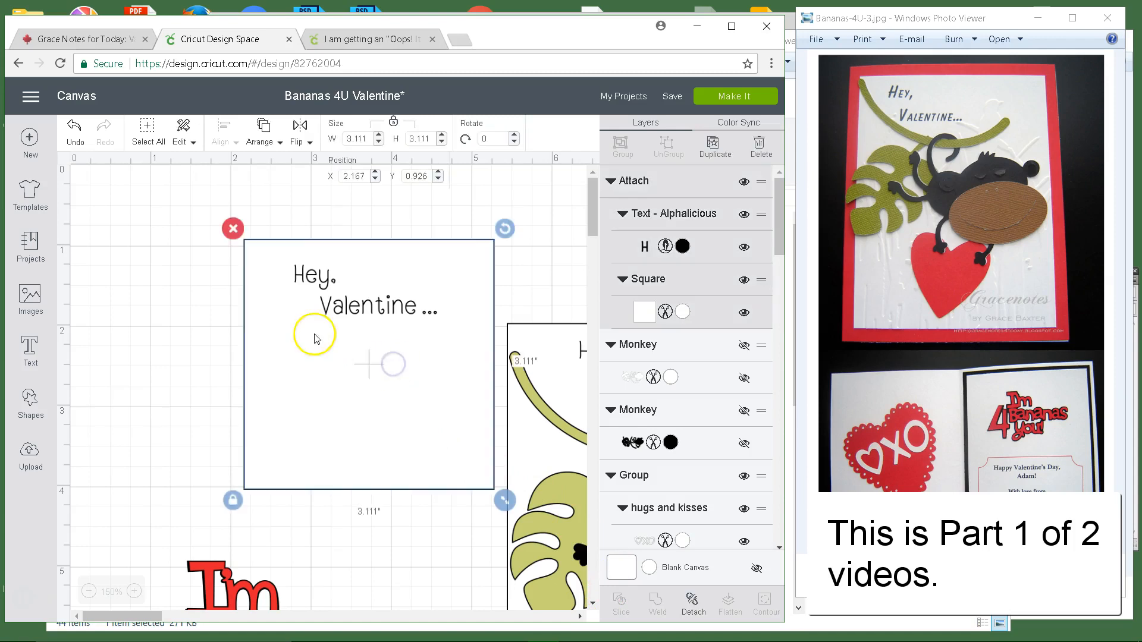
pyautogui.click(233, 228)
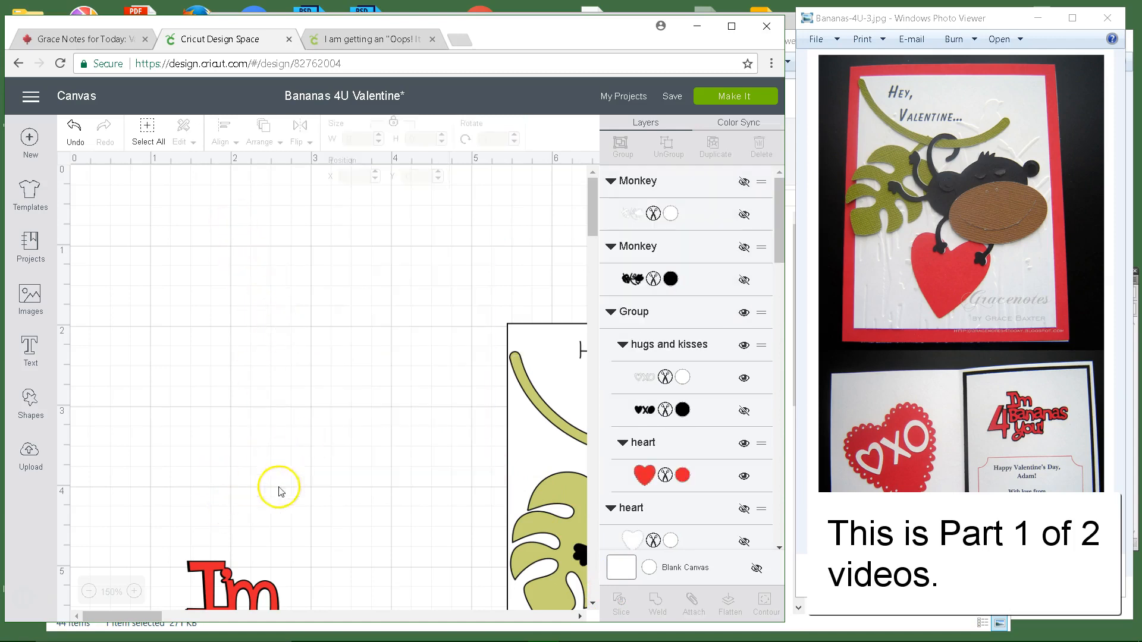
# Move the layered "I'm Bananas 4 you!" title to about X 0.567, Y 0.556 and the scalloped XO heart to about X 1.725, Y 7.926.
pyautogui.moveTo(243, 605); pyautogui.dragTo(189, 286)
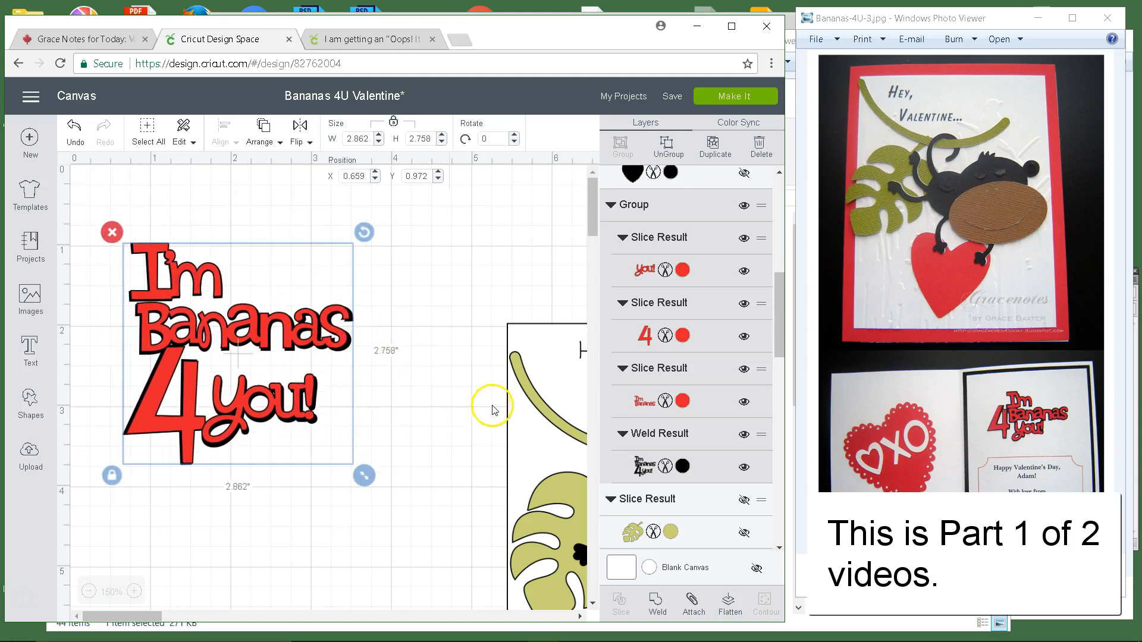
pyautogui.moveTo(309, 389); pyautogui.dragTo(300, 355)
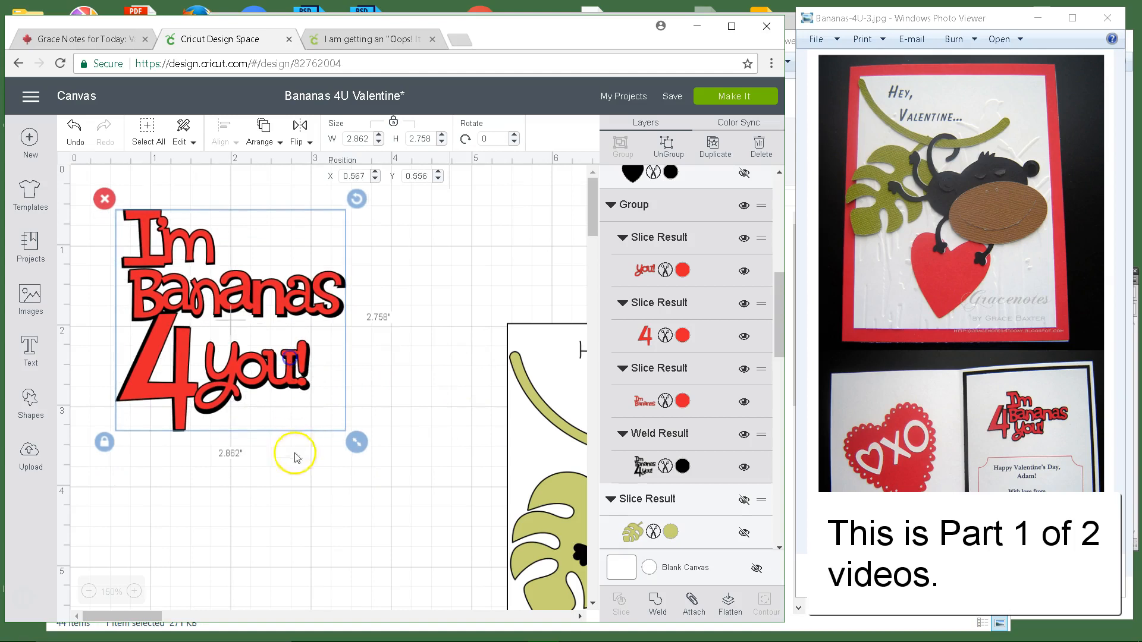
pyautogui.click(296, 489)
pyautogui.scroll(-4, 420, 387)
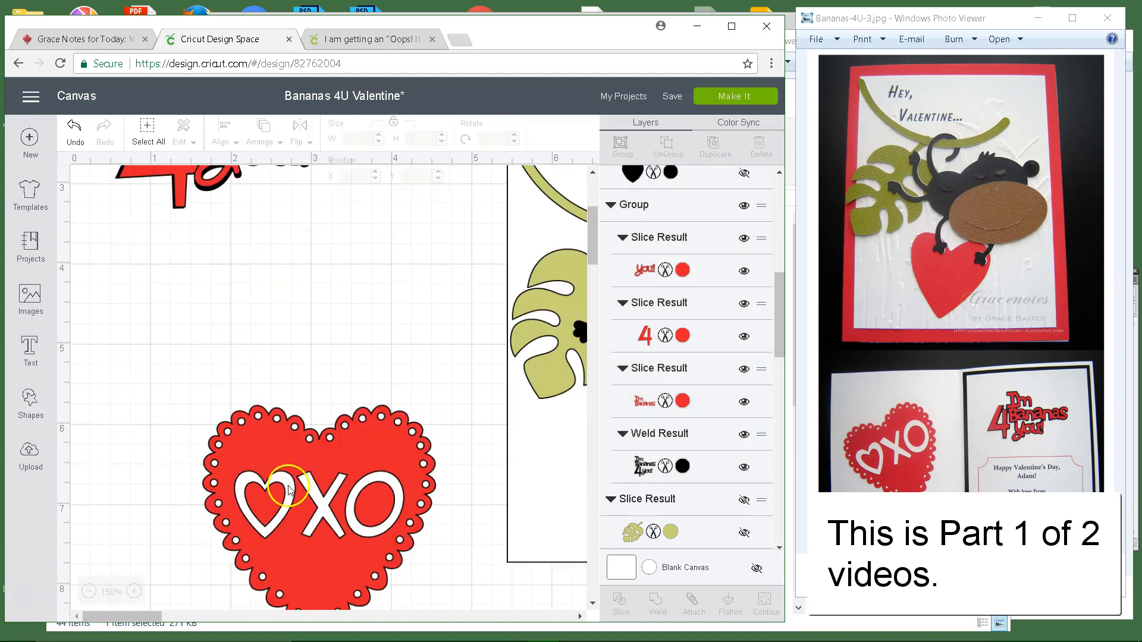
pyautogui.click(289, 437)
pyautogui.moveTo(288, 438); pyautogui.dragTo(291, 640)
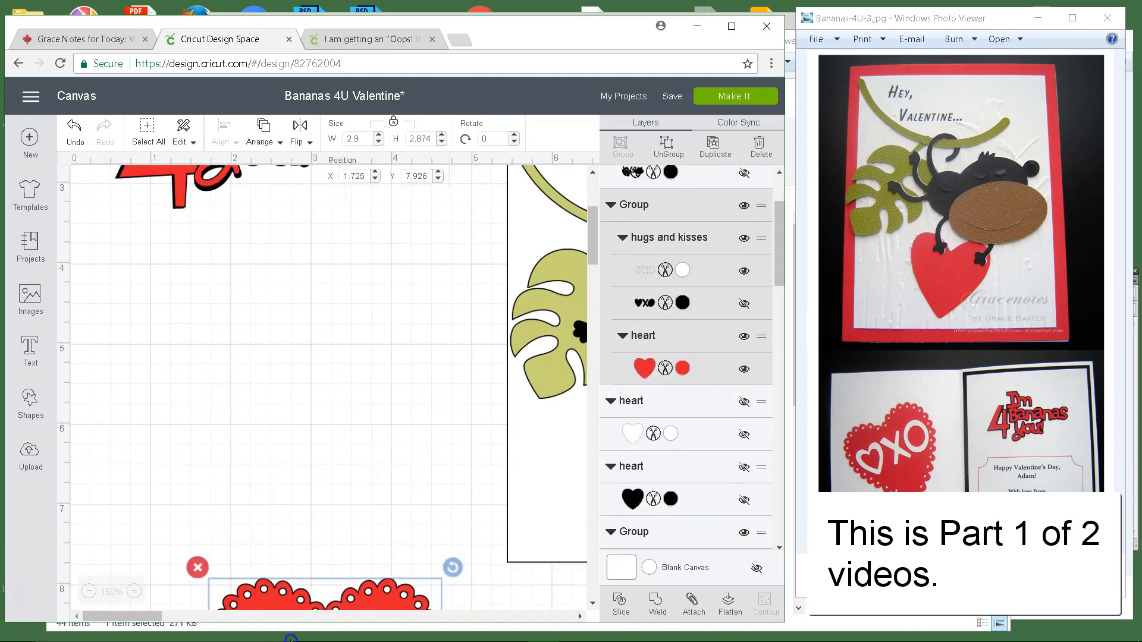
pyautogui.click(314, 457)
# Browse the Sweethearts cartridge in the image library and filter its images by the Phrases type.
pyautogui.click(37, 302)
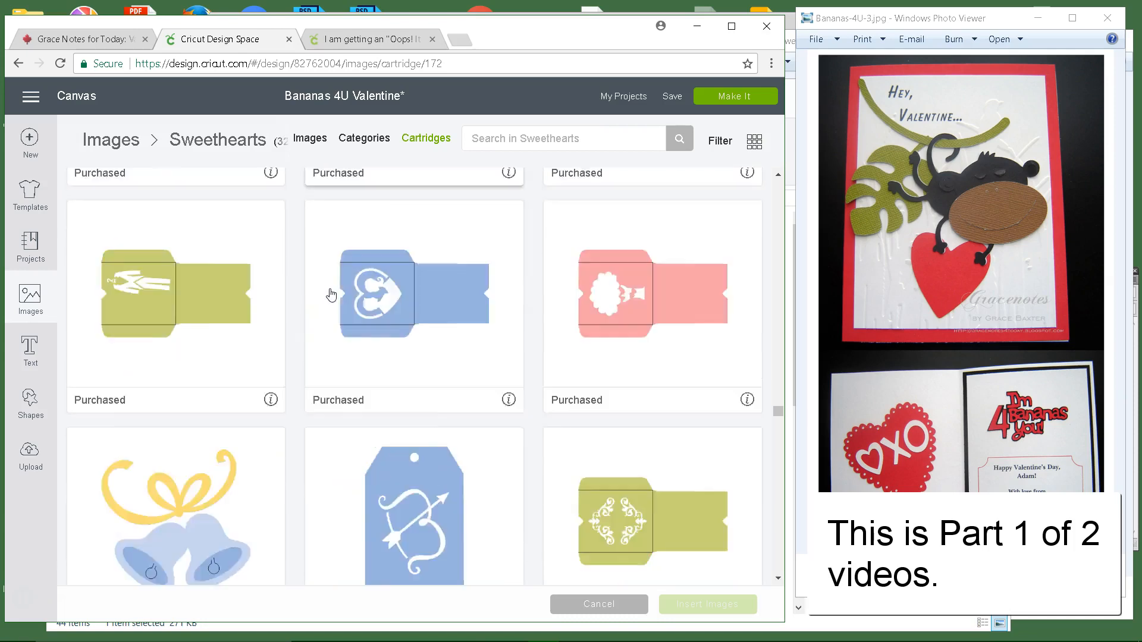
pyautogui.scroll(-5, 331, 294)
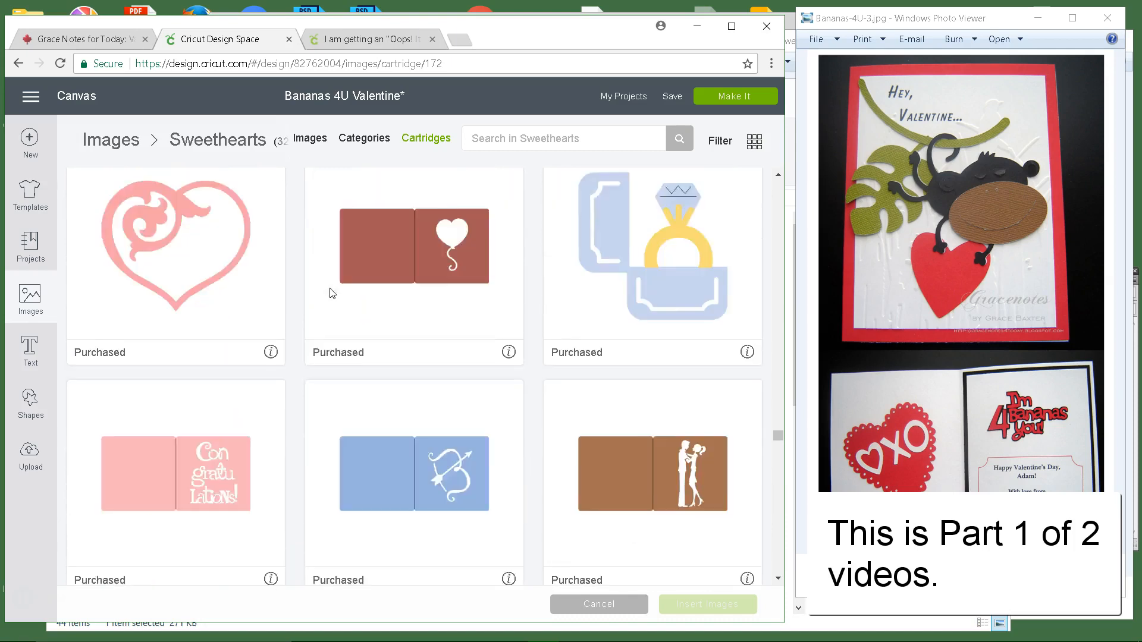
pyautogui.scroll(-15, 332, 290)
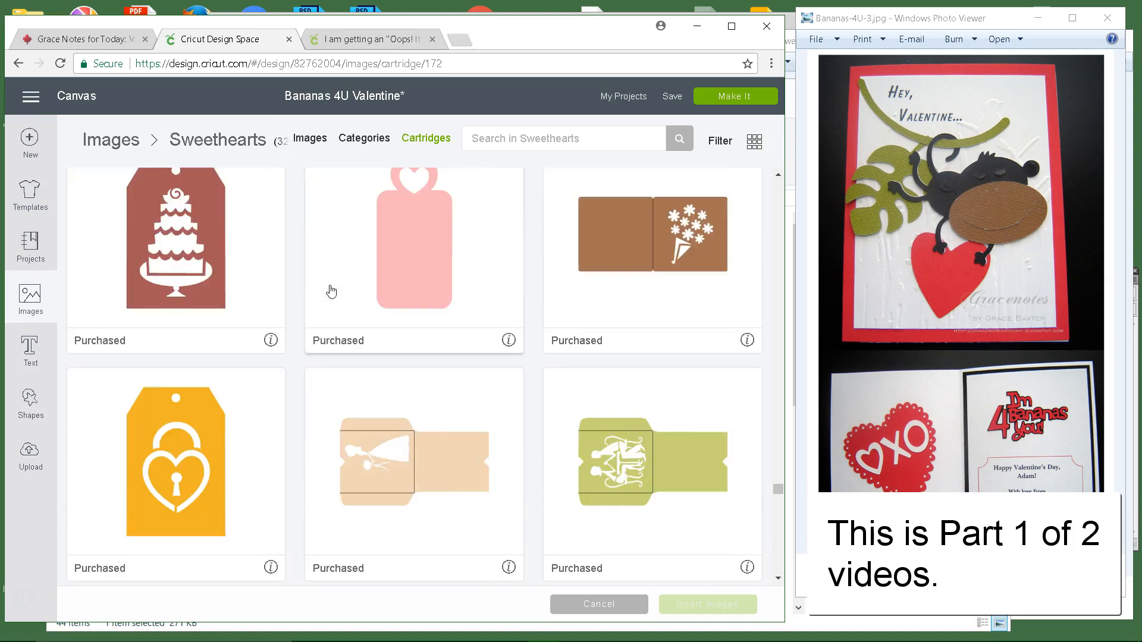
pyautogui.scroll(-15, 332, 290)
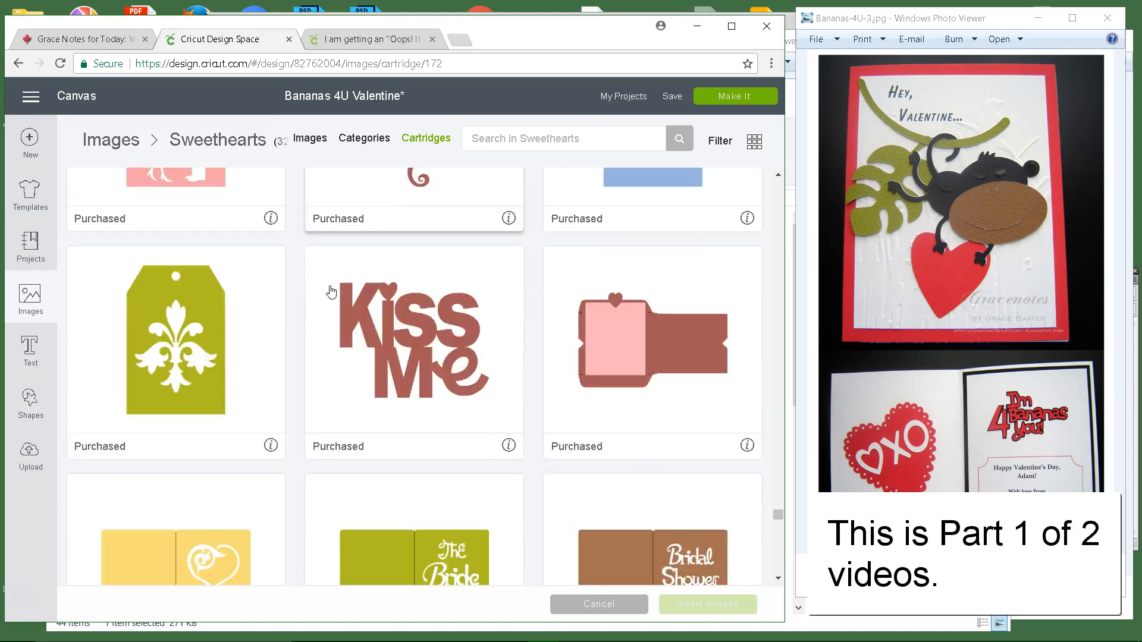
pyautogui.scroll(-12, 332, 290)
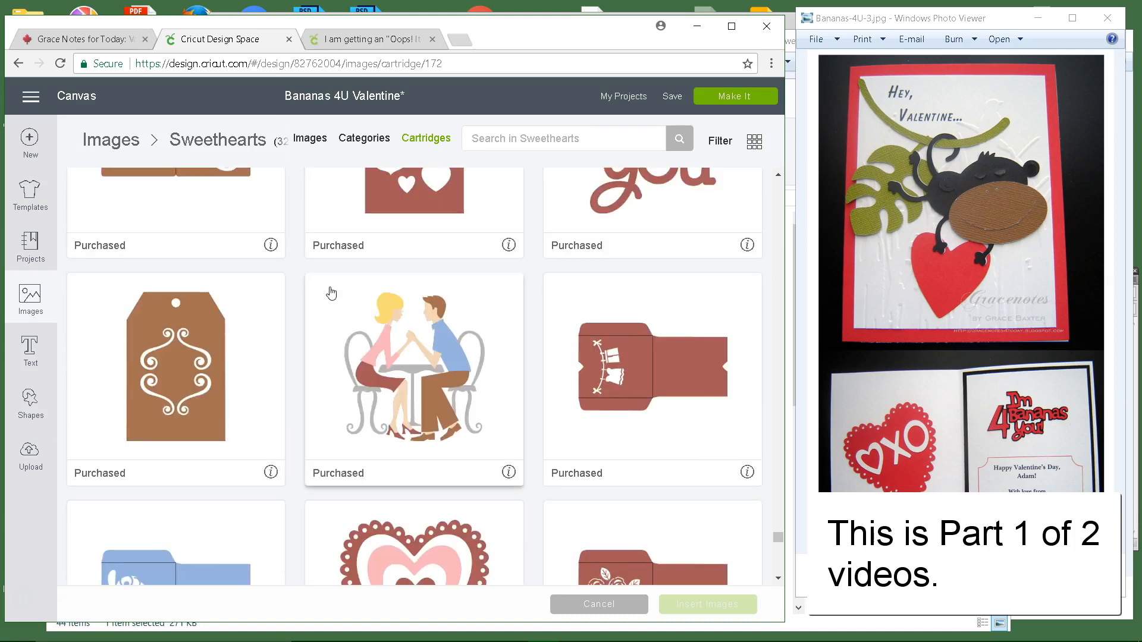
pyautogui.scroll(5, 331, 293)
pyautogui.scroll(-4, 331, 293)
pyautogui.click(719, 147)
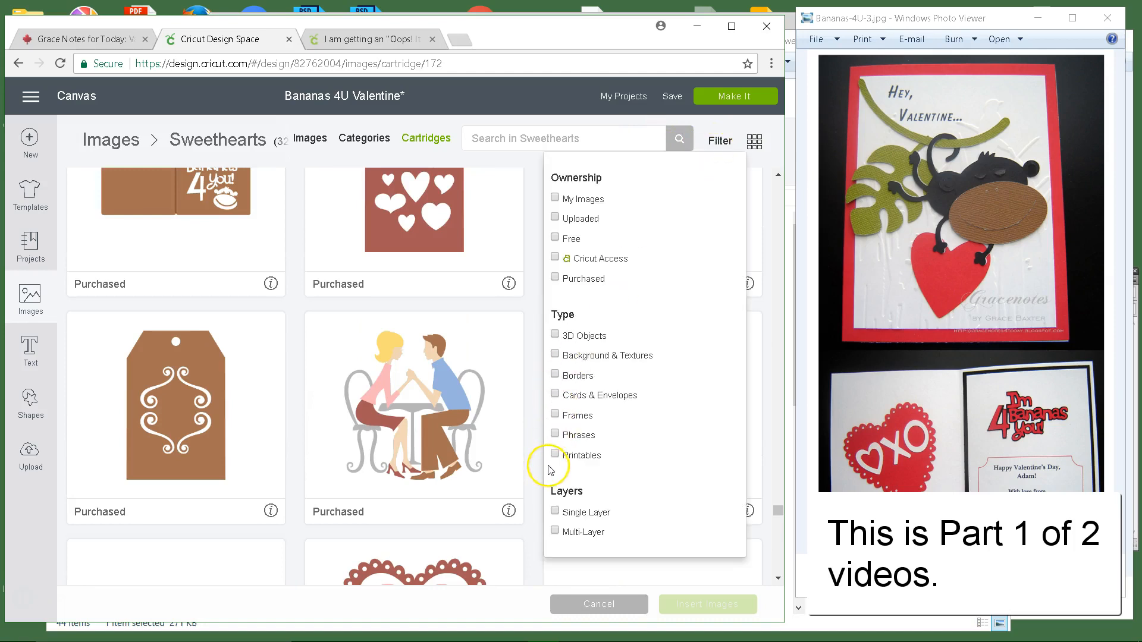
pyautogui.click(555, 434)
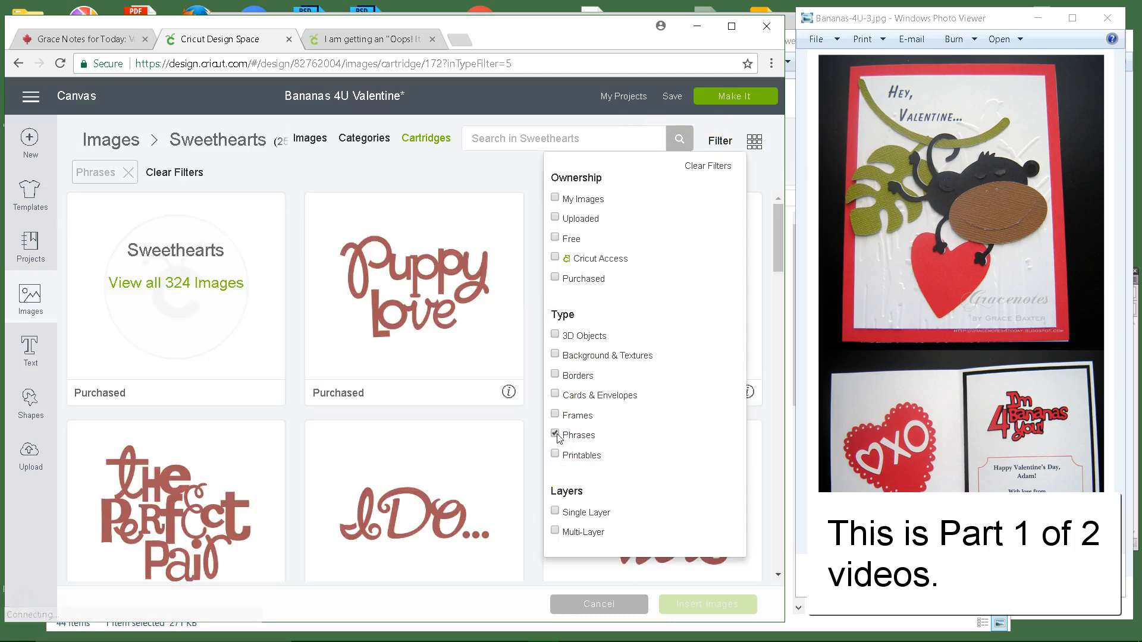
pyautogui.click(326, 171)
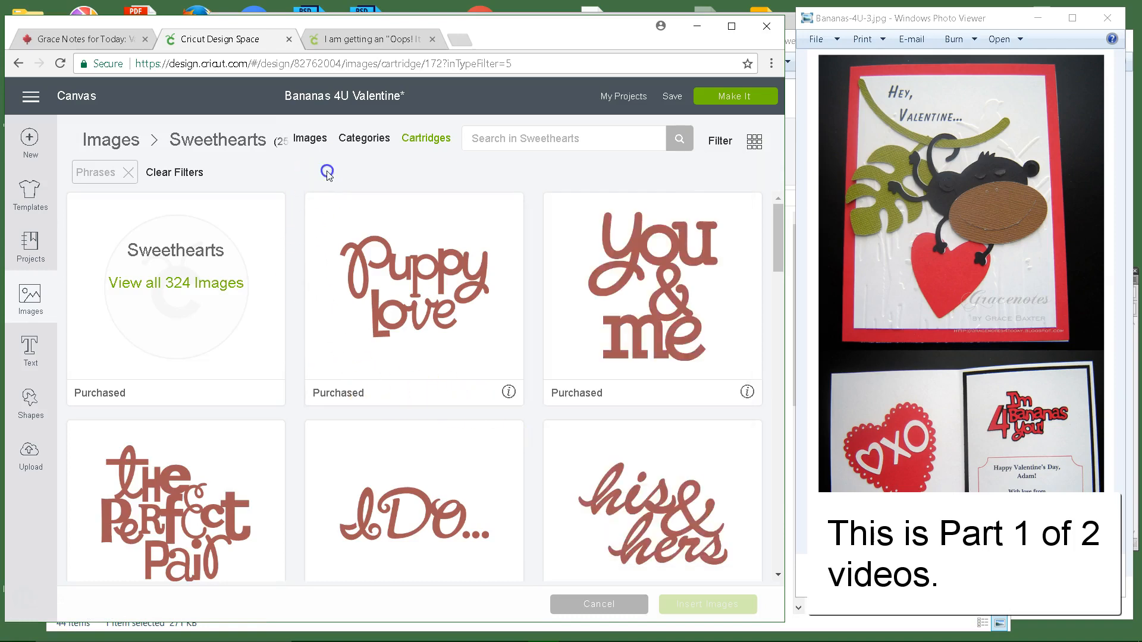
# Insert the "I'm Bananas 4 You!" phrase from the filtered Sweethearts images onto the canvas.
pyautogui.moveTo(776, 255); pyautogui.dragTo(781, 441)
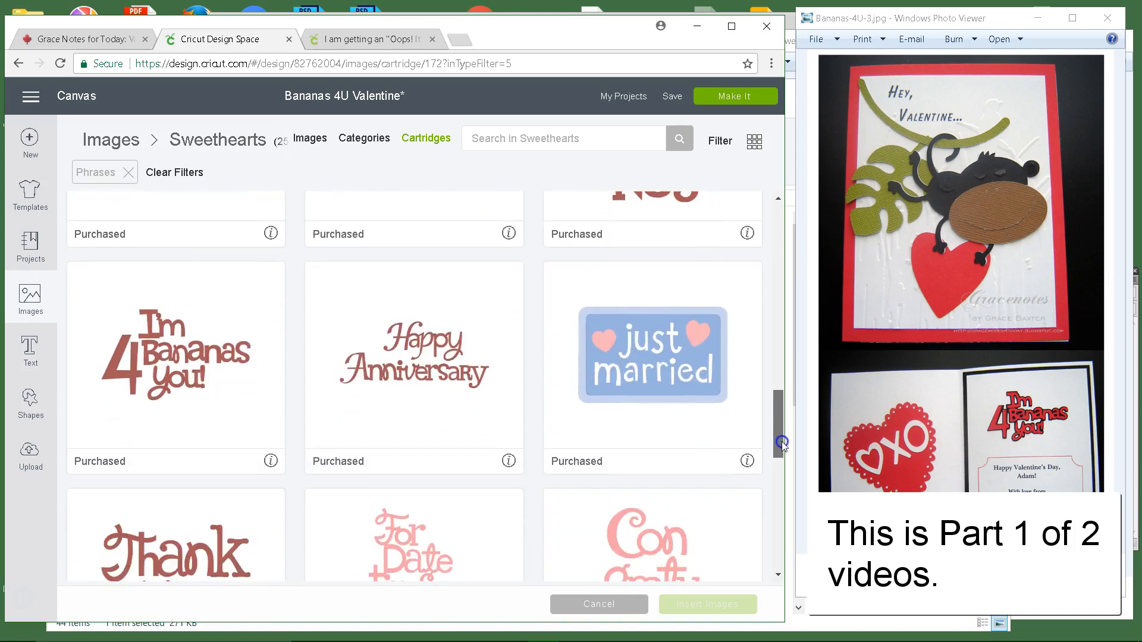
pyautogui.click(235, 355)
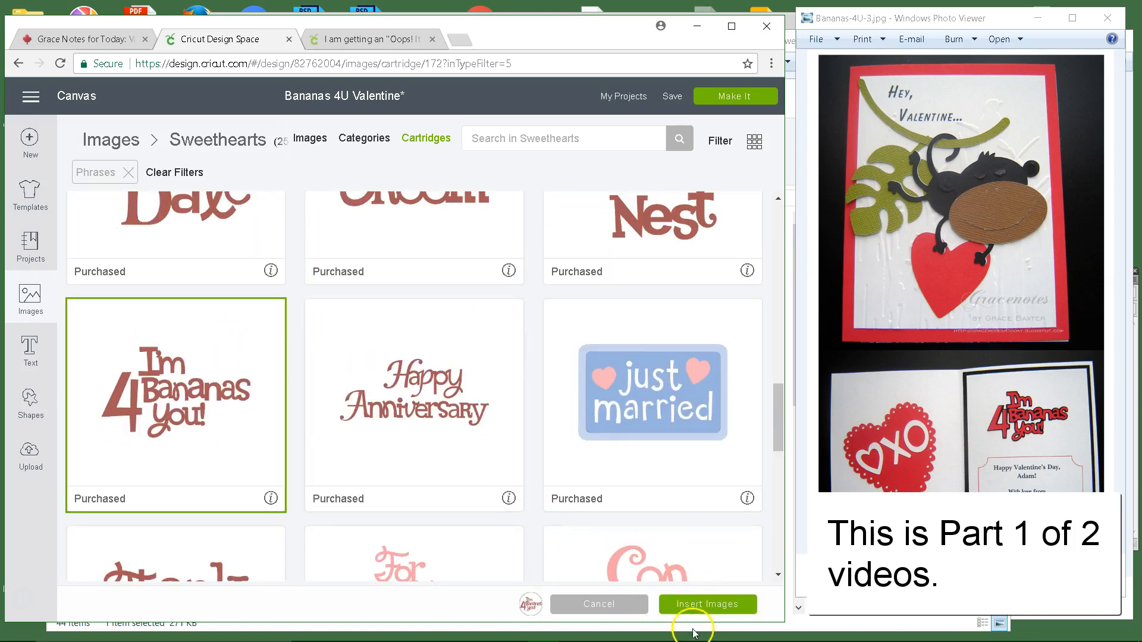
pyautogui.click(694, 608)
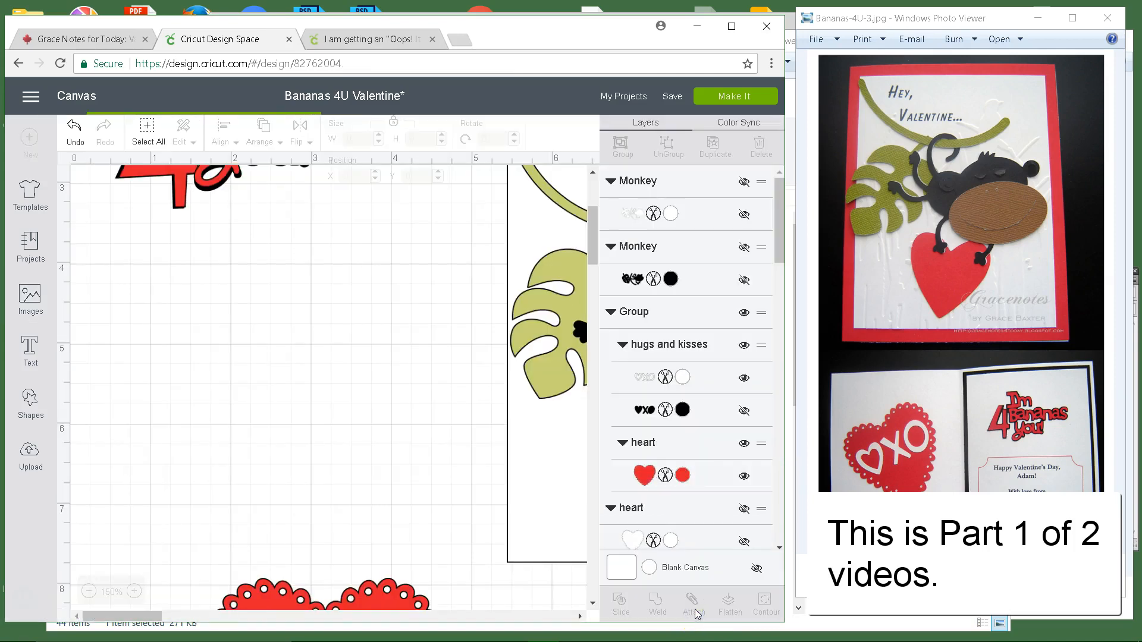
# Place the inserted phrase in the clear space above the XO heart and recolor its visible layer Very Berry red.
pyautogui.moveTo(447, 367); pyautogui.dragTo(167, 440)
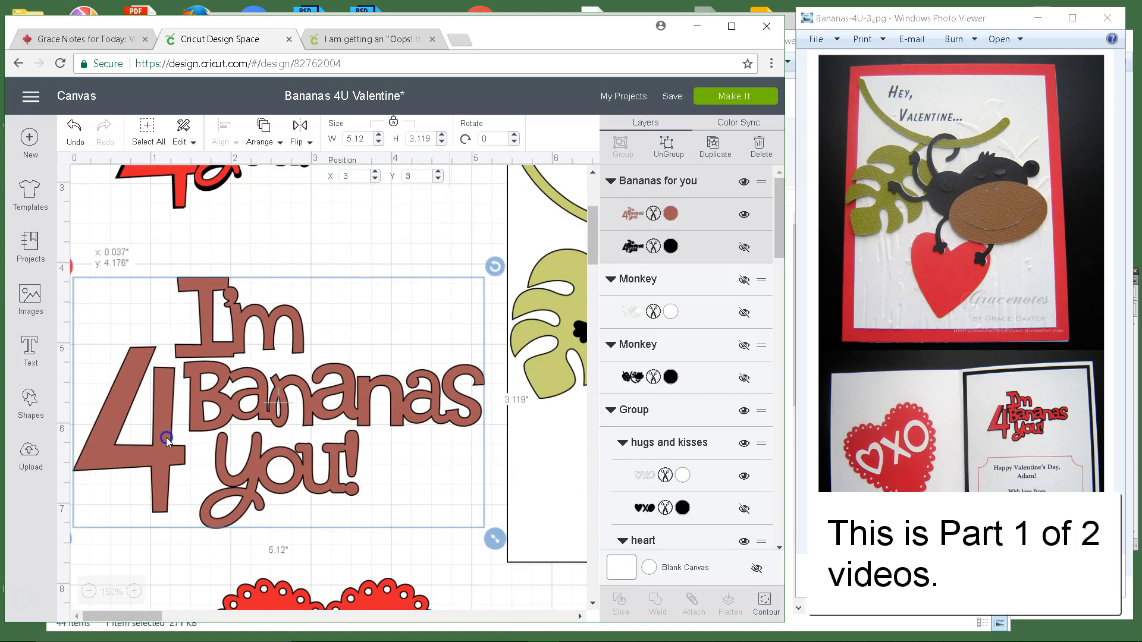
pyautogui.click(671, 214)
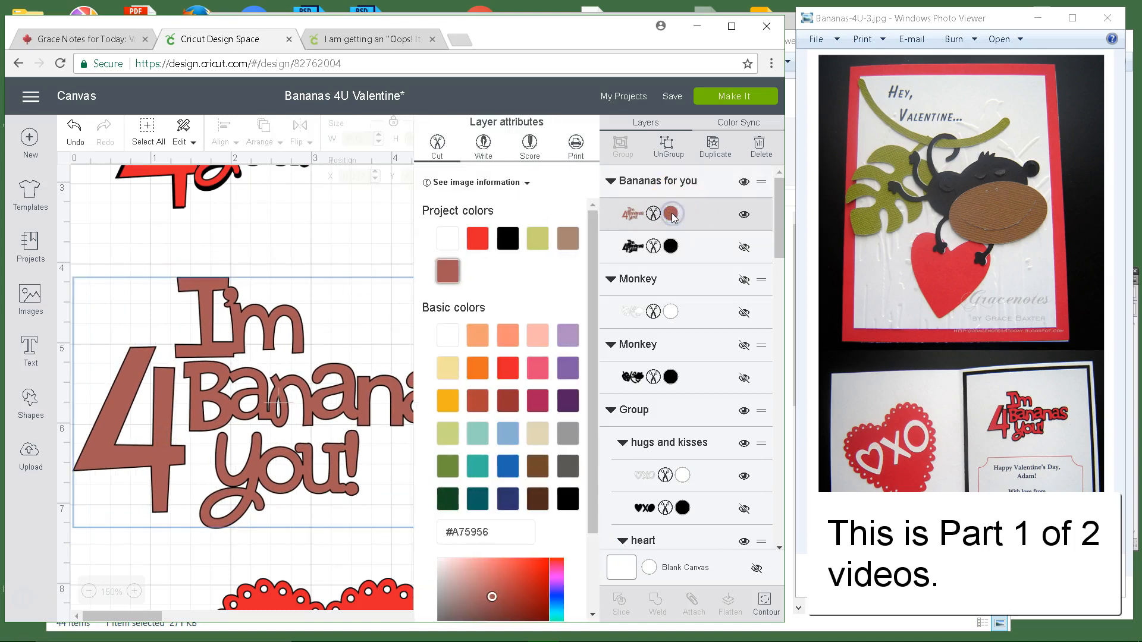
pyautogui.click(483, 240)
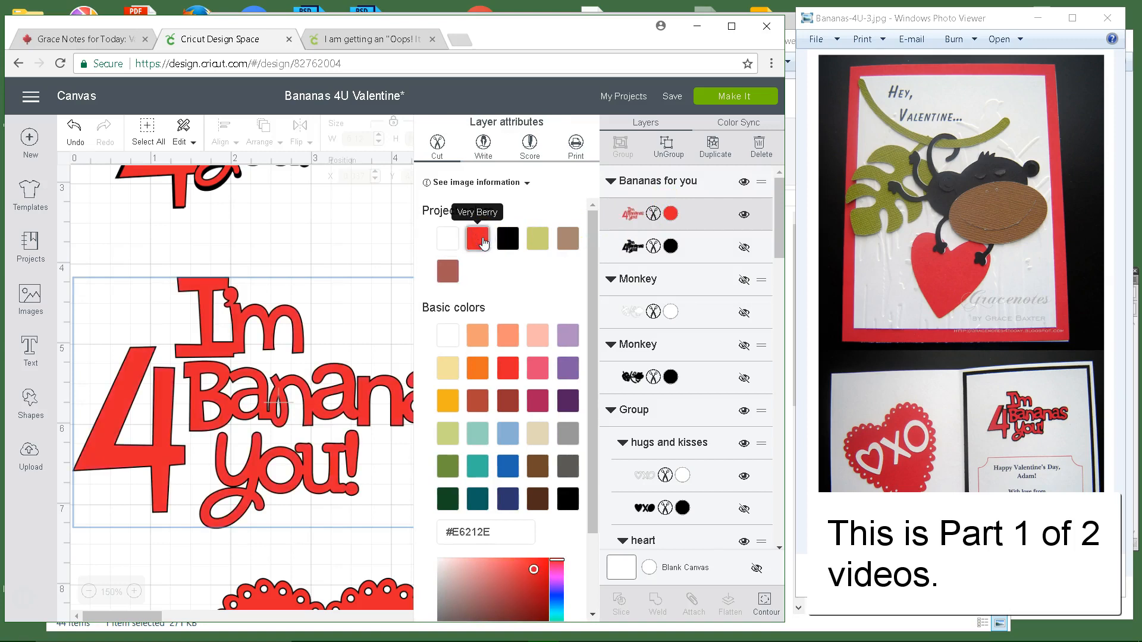
pyautogui.click(307, 252)
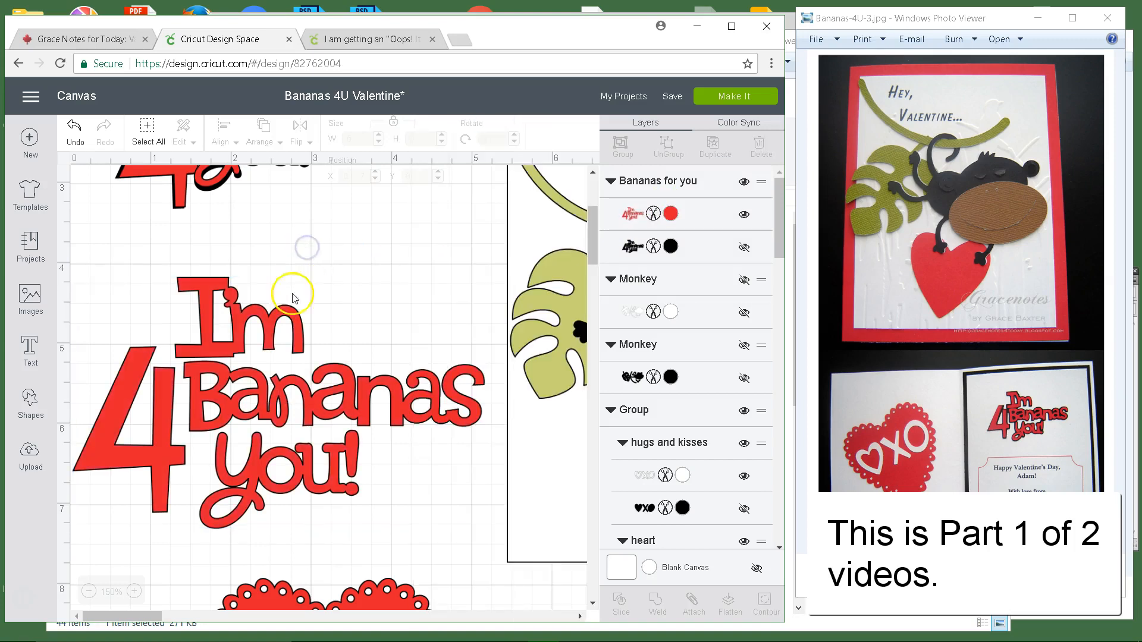
# Move the attached greeting panel down off the card front artwork to about X 5.778, Y 6.722, and hide the monkey's red heart.
pyautogui.click(107, 617)
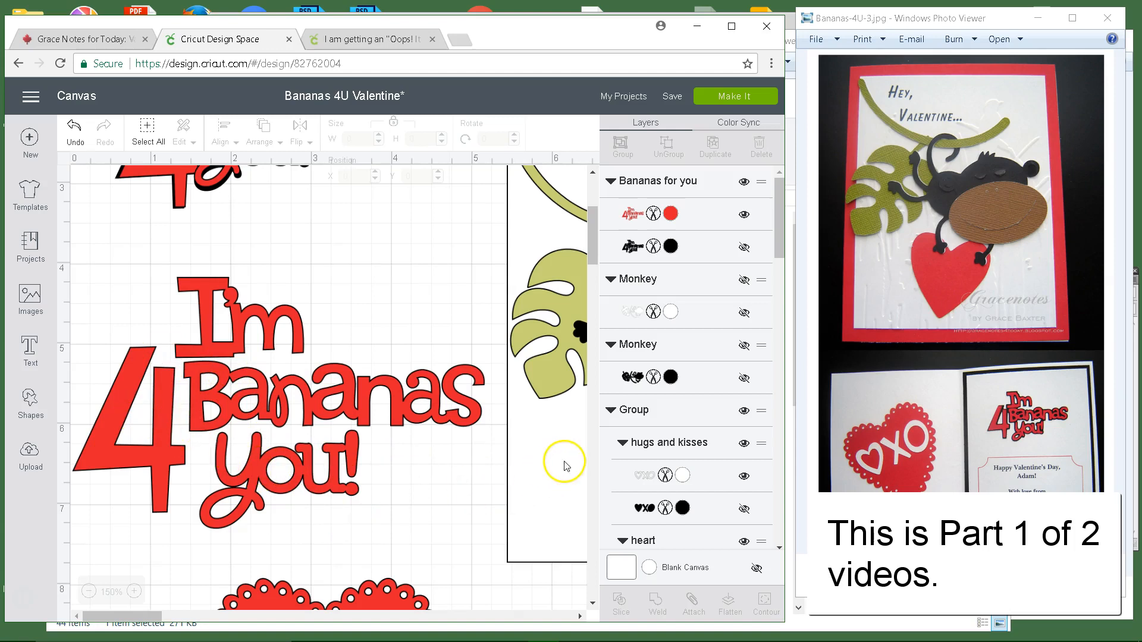
pyautogui.click(89, 592)
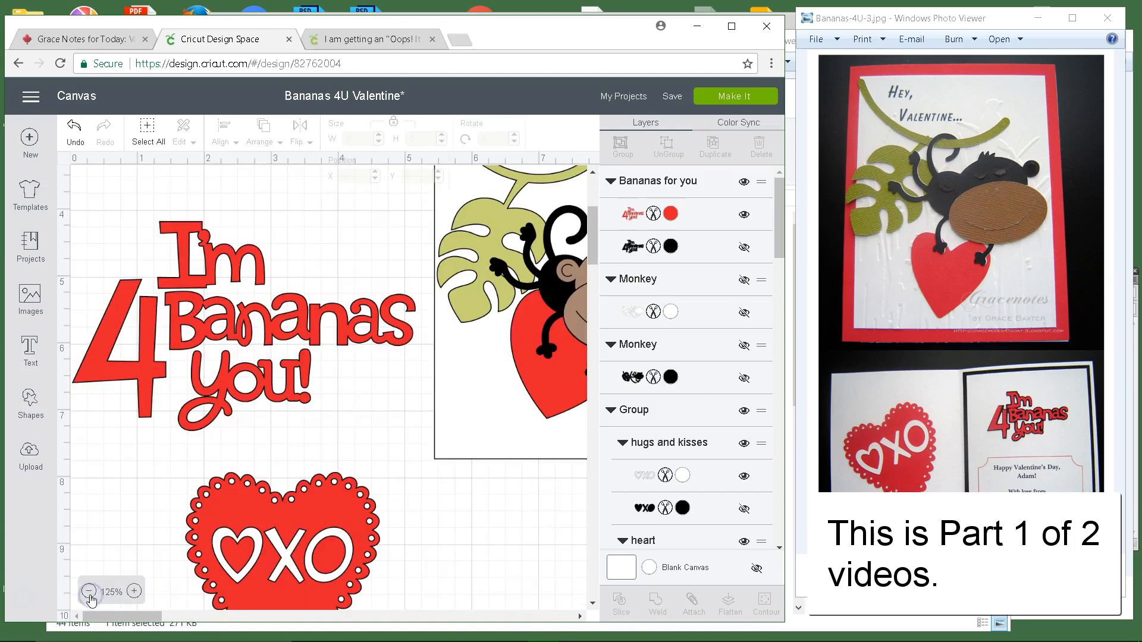
pyautogui.click(88, 593)
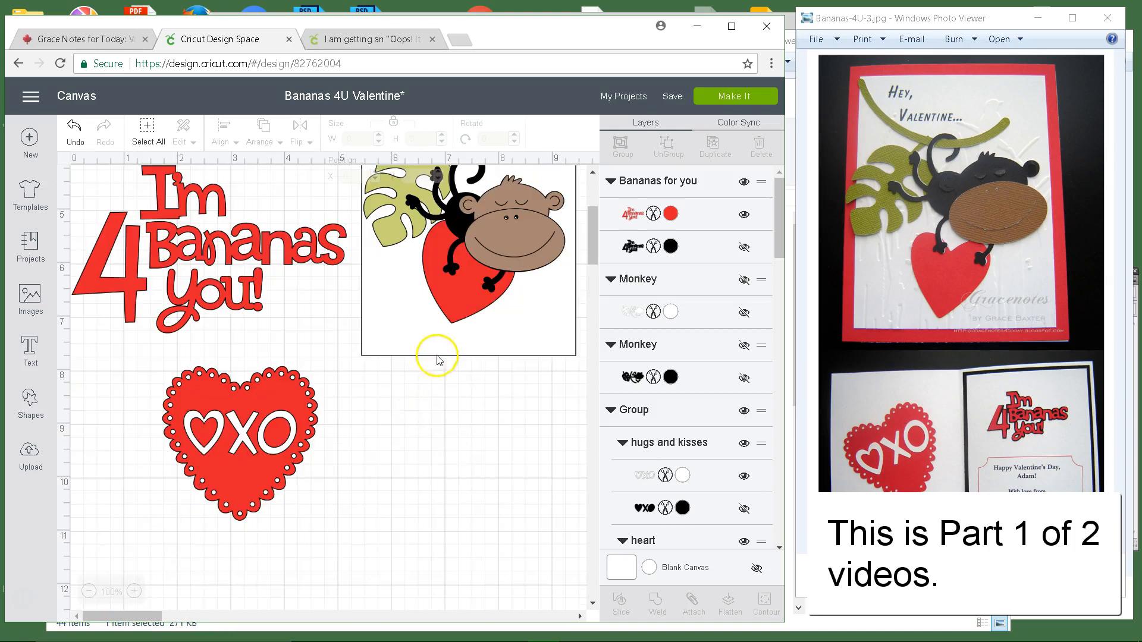
pyautogui.moveTo(440, 347); pyautogui.dragTo(458, 604)
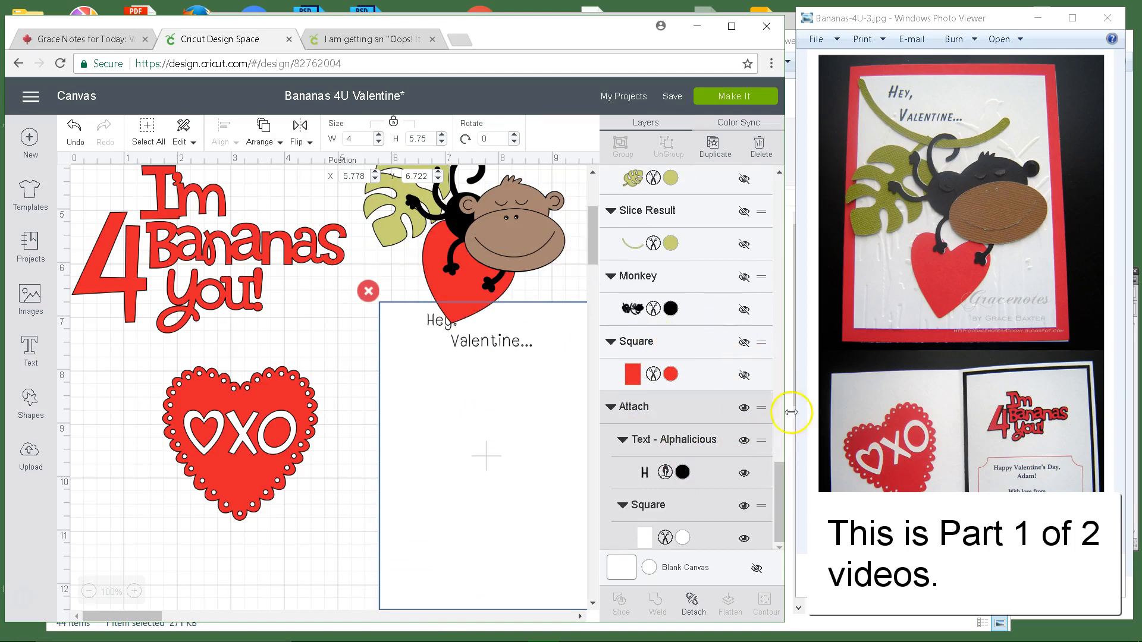
pyautogui.moveTo(784, 470); pyautogui.dragTo(792, 391)
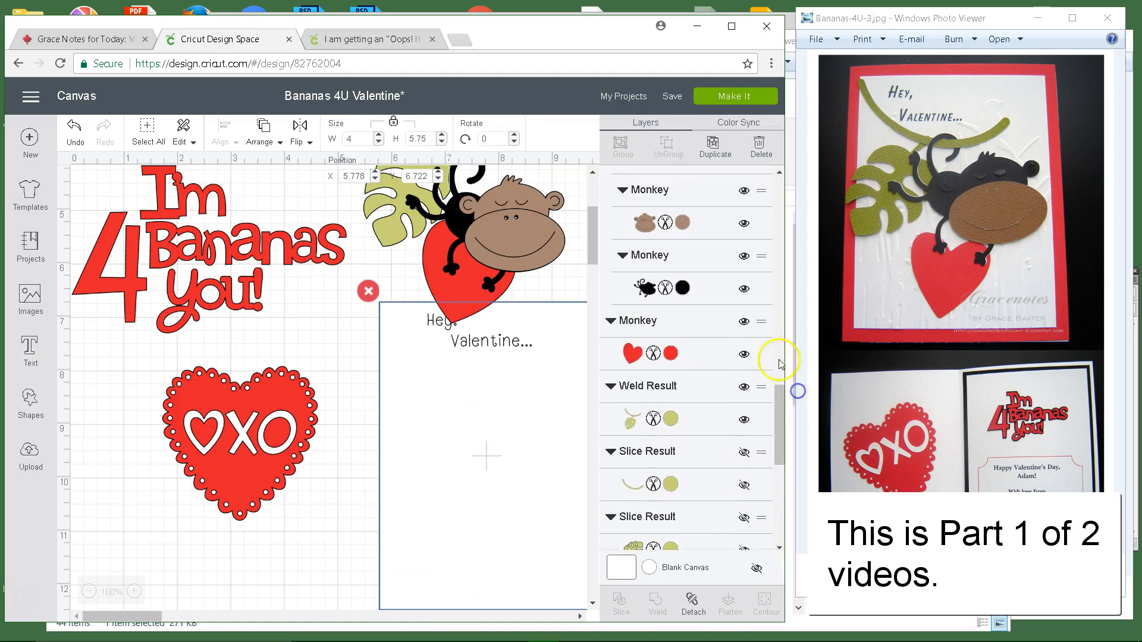
pyautogui.click(746, 322)
# Select the grouped monkey on the card front and hide the whole group.
pyautogui.scroll(5, 755, 322)
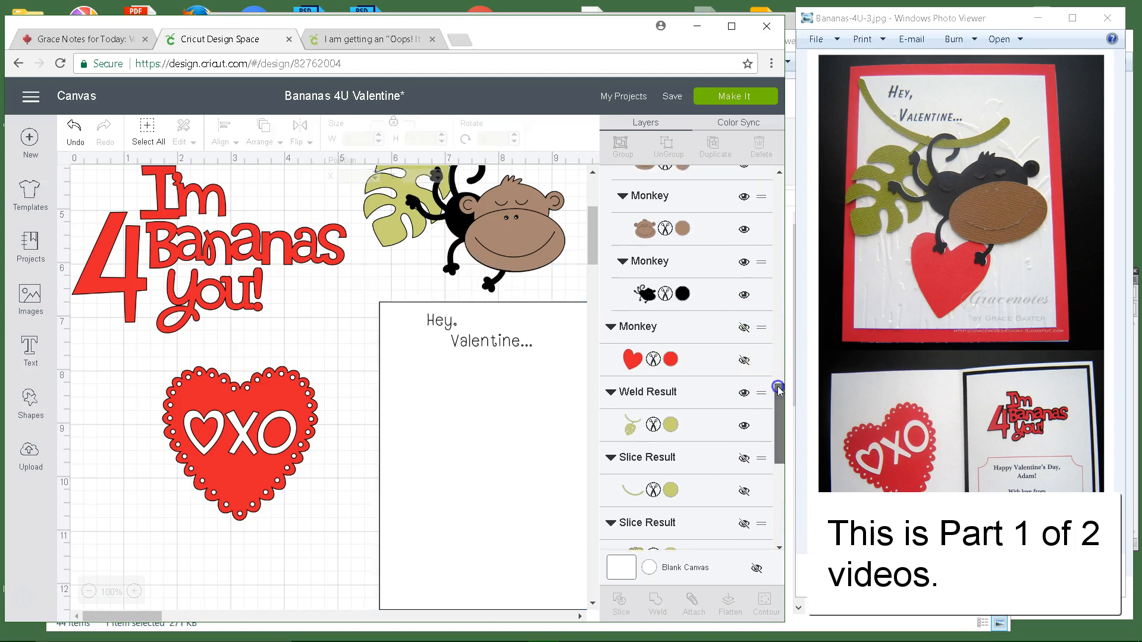
pyautogui.scroll(2, 767, 306)
pyautogui.scroll(3, 772, 294)
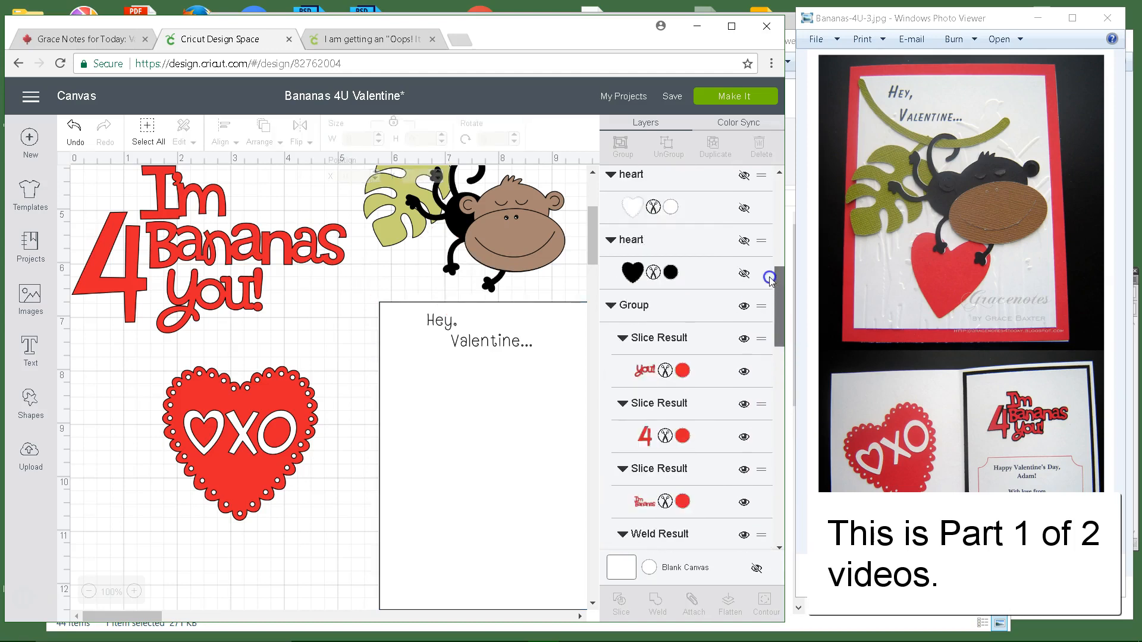
pyautogui.click(740, 275)
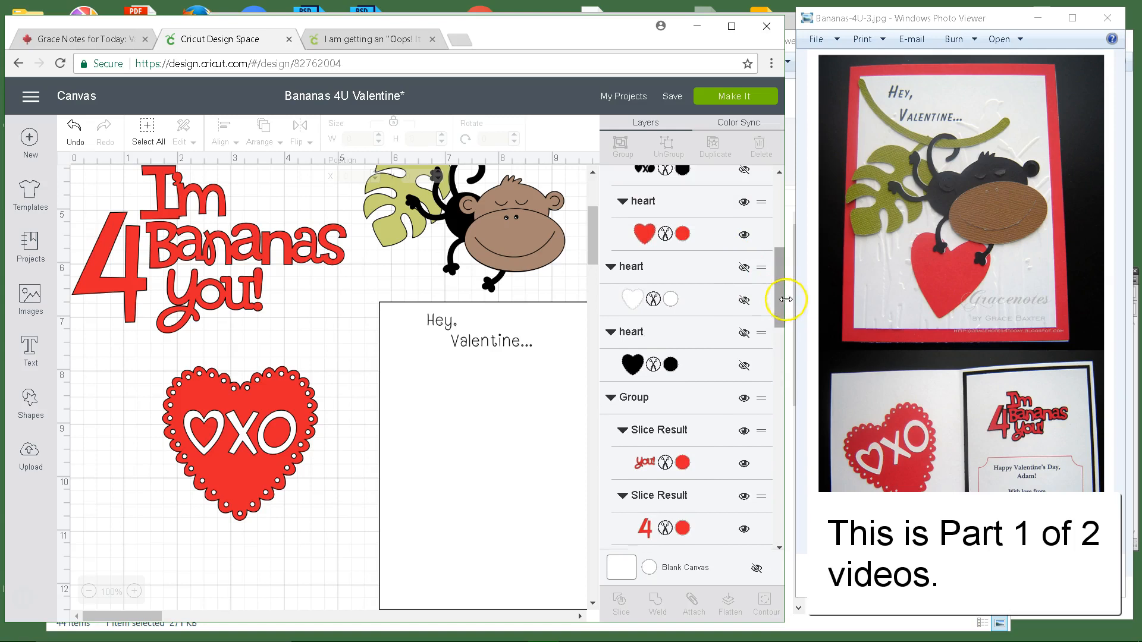
pyautogui.scroll(5, 768, 297)
pyautogui.click(602, 222)
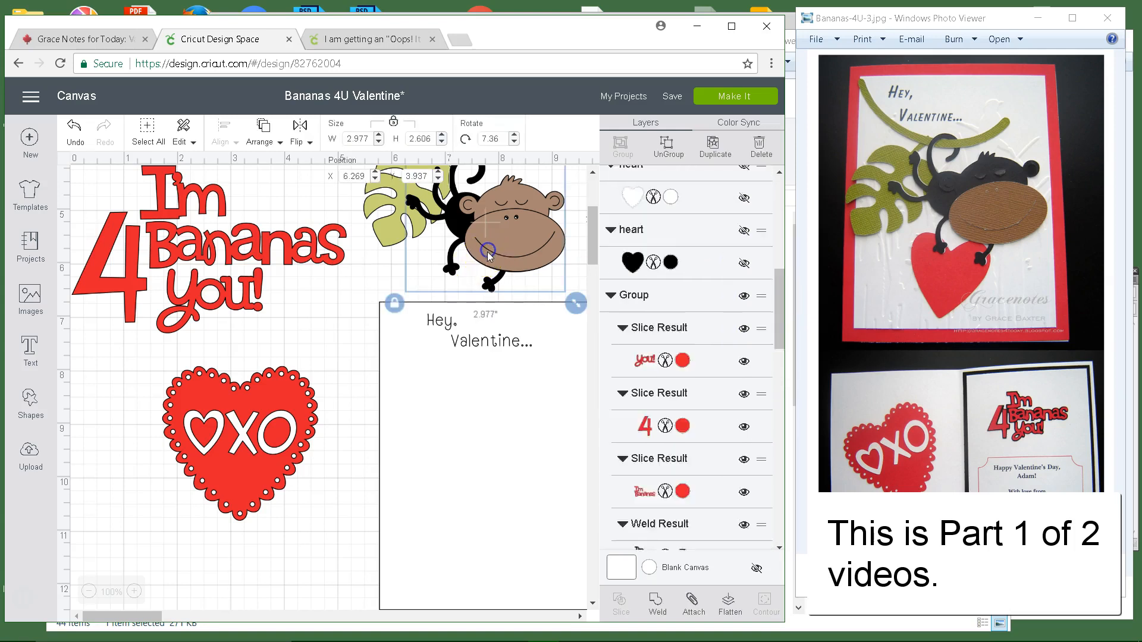
pyautogui.scroll(-1, 609, 241)
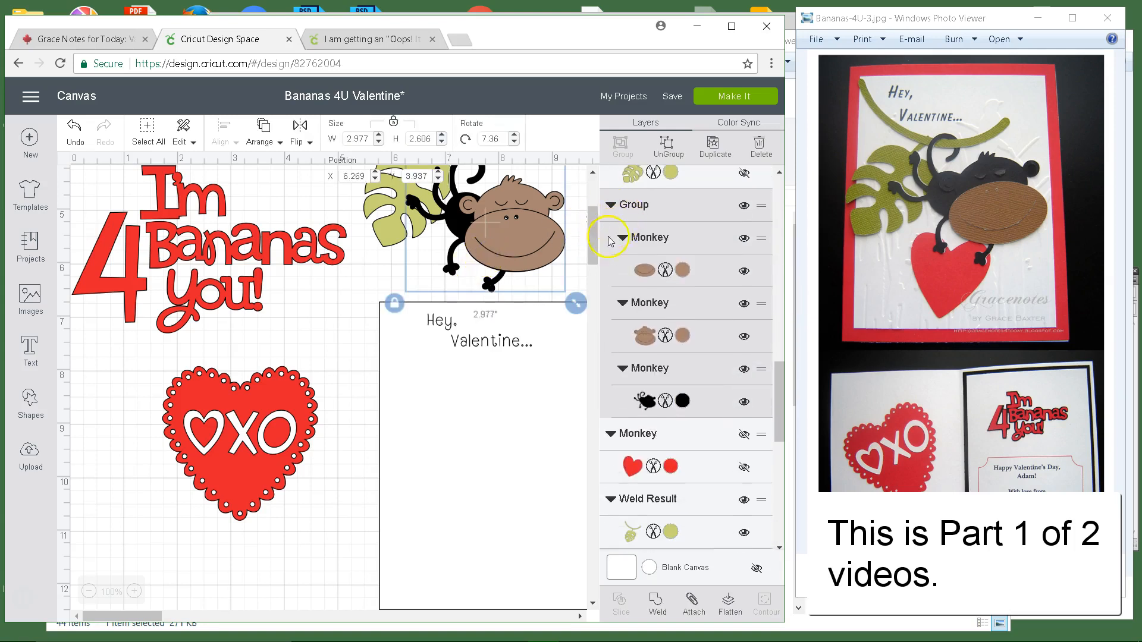
pyautogui.click(745, 207)
# Hide the welded green leaf and vine piece.
pyautogui.click(648, 498)
pyautogui.scroll(-5, 707, 357)
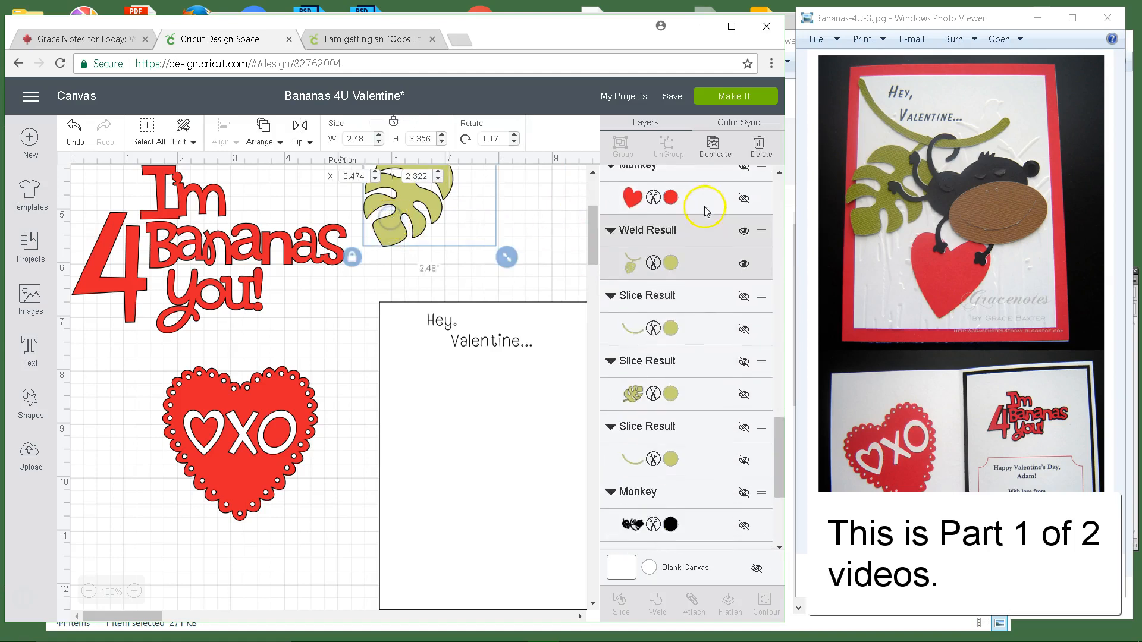
pyautogui.click(744, 208)
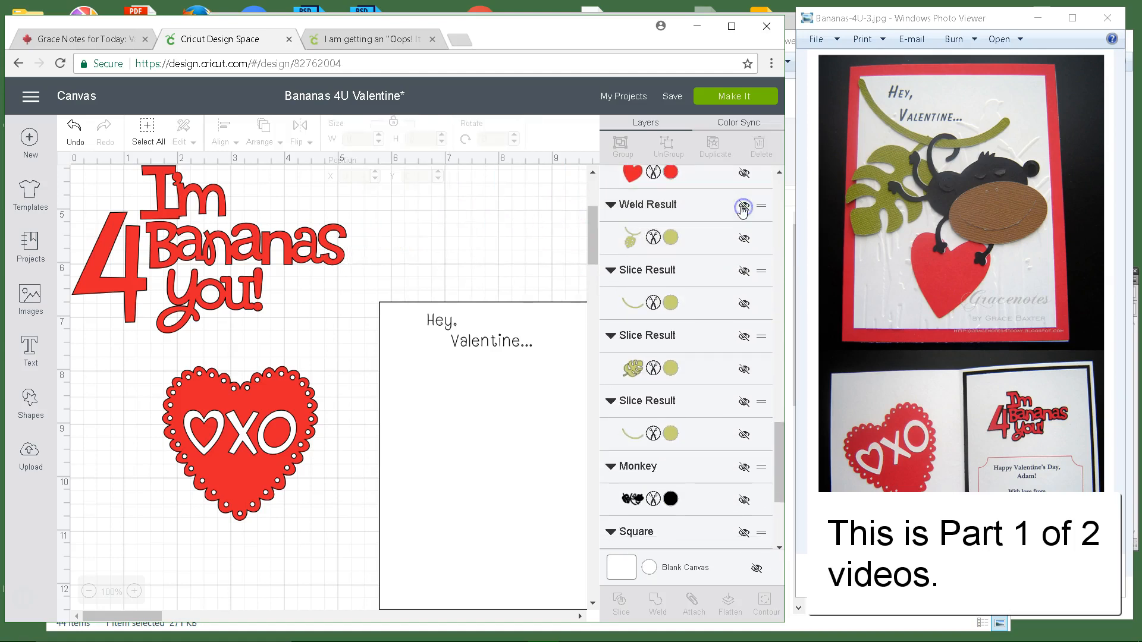
# Move the attached "Hey, Valentine..." panel to about X 2.347, Y 7.653 and hide it.
pyautogui.click(540, 306)
pyautogui.moveTo(534, 324); pyautogui.dragTo(347, 376)
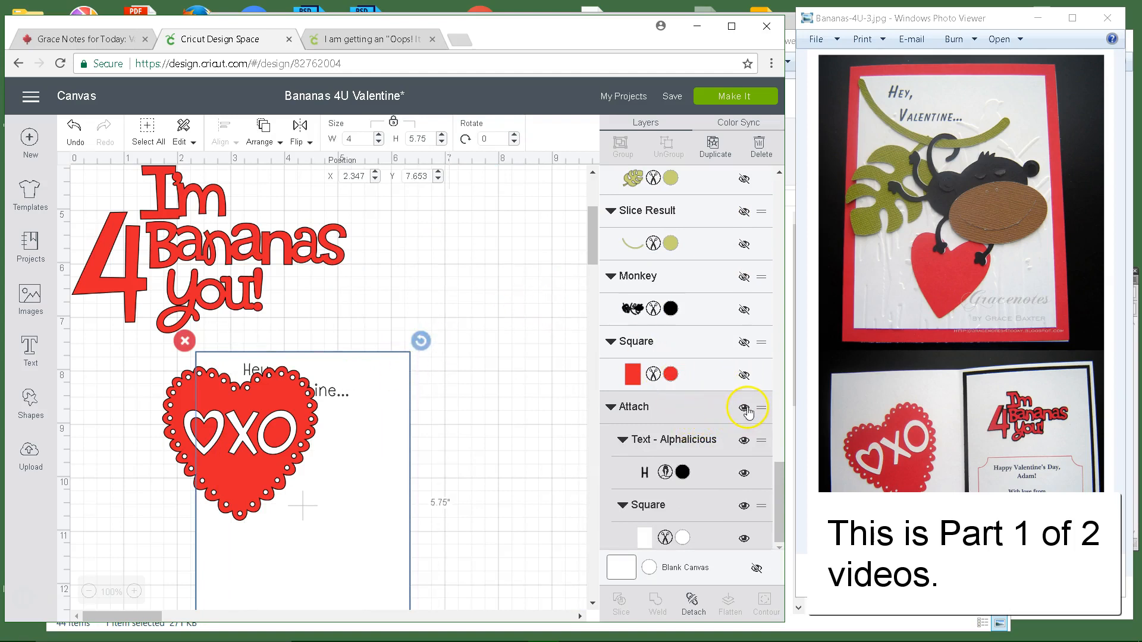
pyautogui.click(745, 408)
# Move the XO heart to about X 6.489, Y 9.287 and the new phrase toward the canvas middle, and hide the red heart layer.
pyautogui.moveTo(255, 433); pyautogui.dragTo(510, 507)
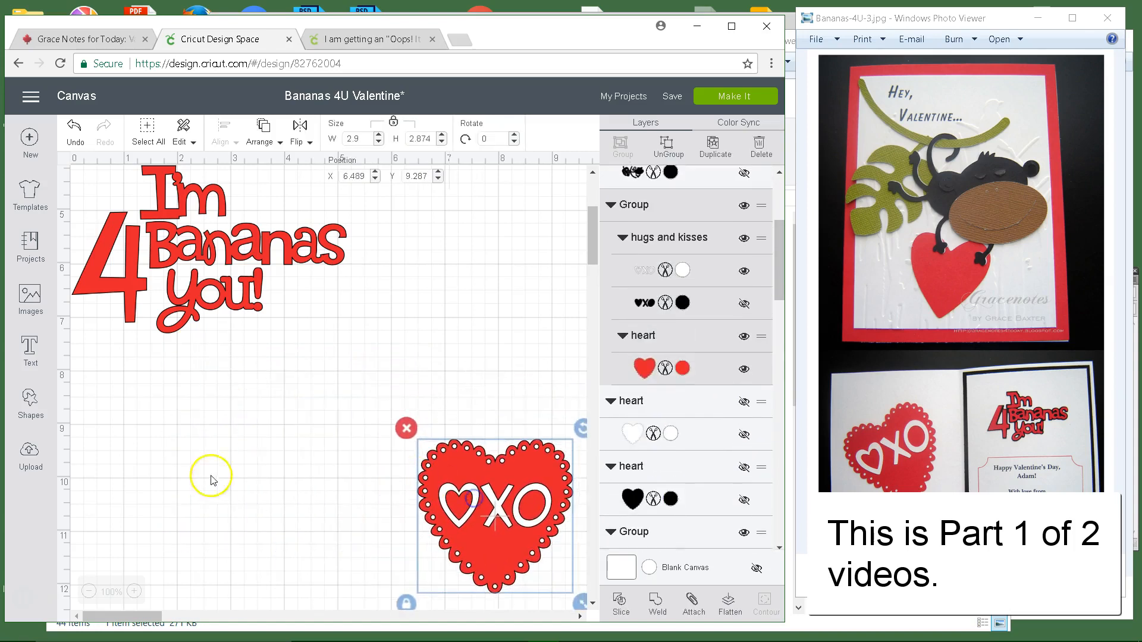
pyautogui.moveTo(178, 300); pyautogui.dragTo(296, 386)
pyautogui.click(479, 499)
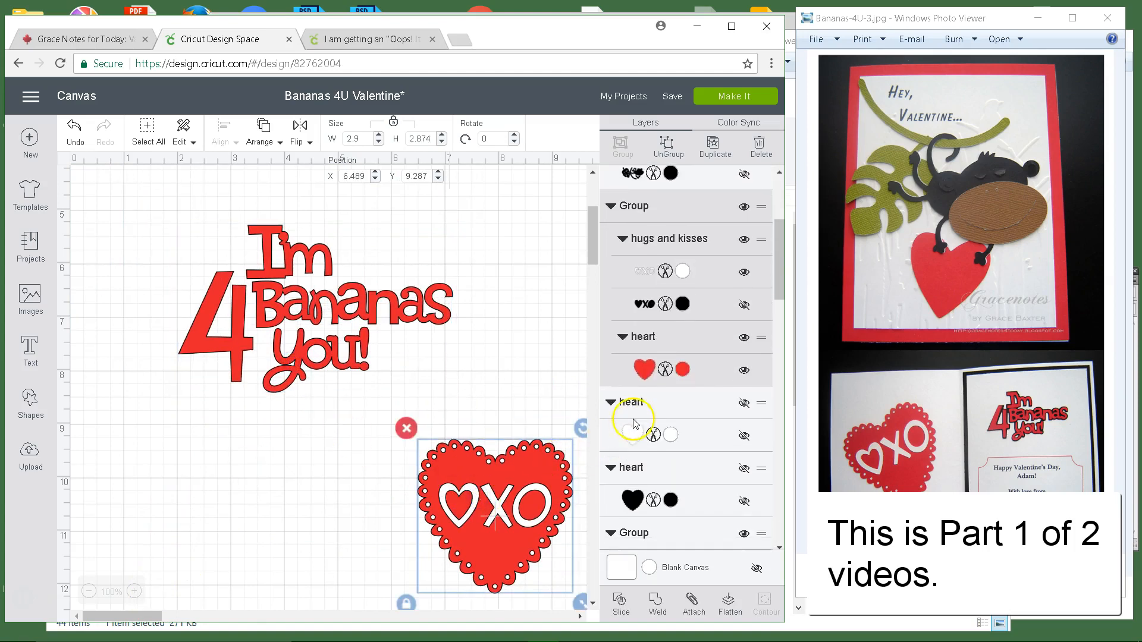
pyautogui.click(745, 337)
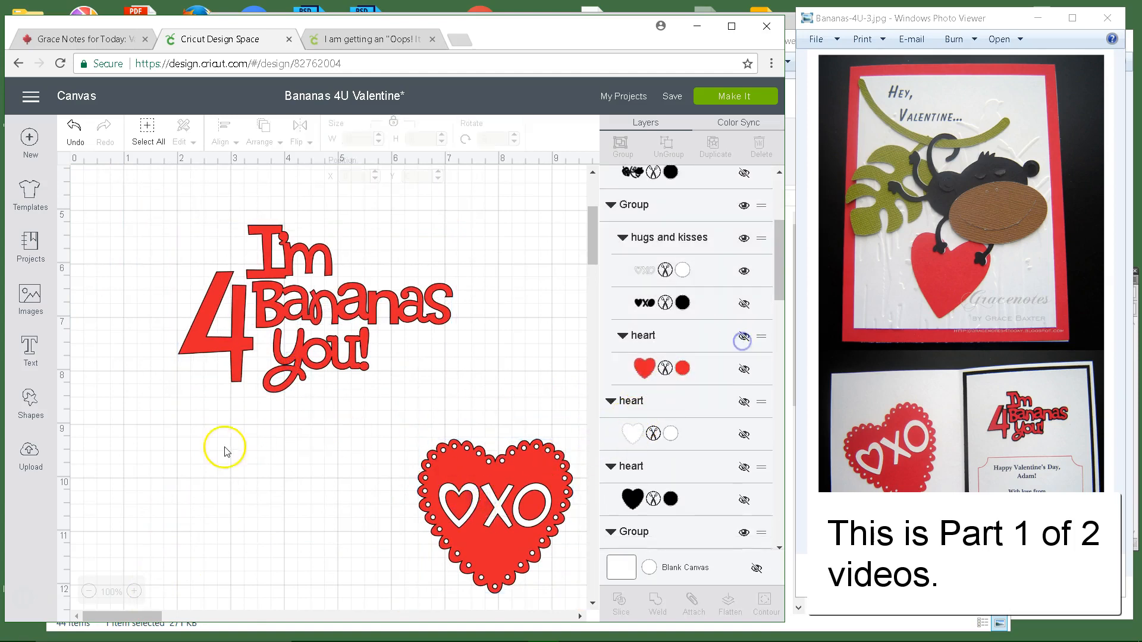
# Hide the XO heart group and move the "I'm Bananas 4 You!" phrase to about X 2.968, Y 5.398.
pyautogui.click(473, 503)
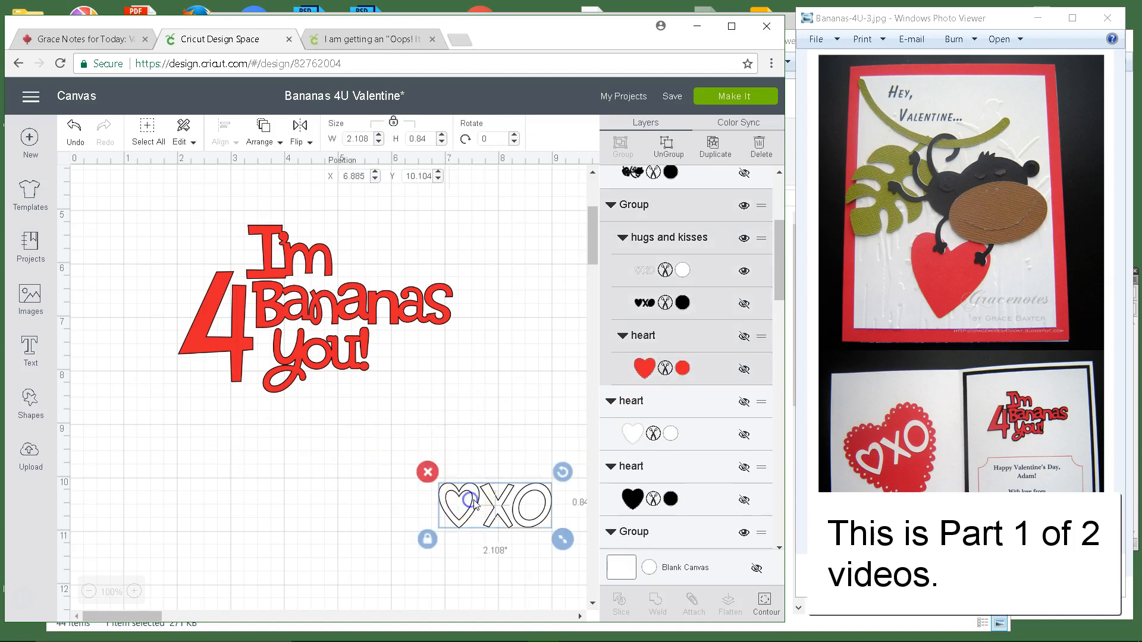
pyautogui.click(745, 239)
pyautogui.moveTo(314, 298); pyautogui.dragTo(362, 318)
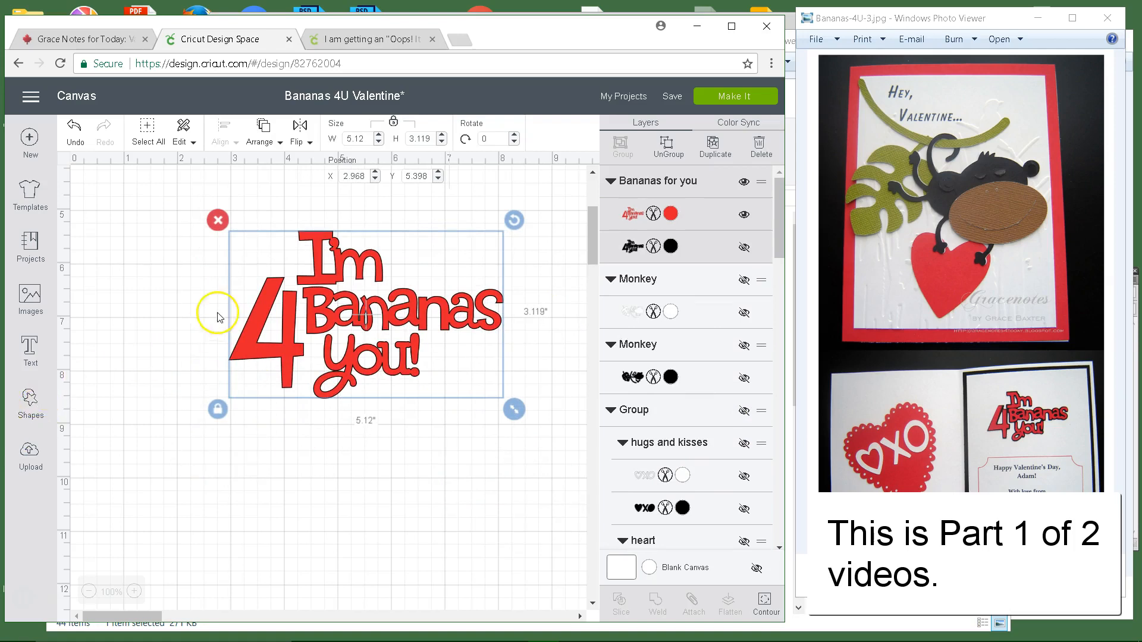
# Add a square shape and move it beside the phrase to about X 1, Y 6.181.
pyautogui.click(31, 405)
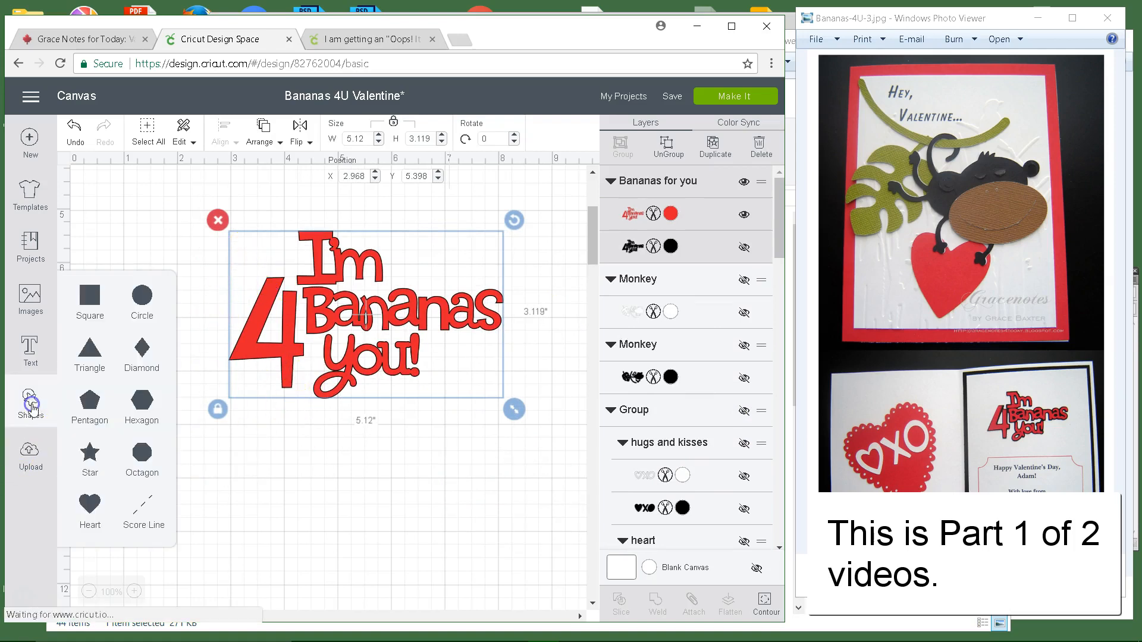
pyautogui.click(88, 301)
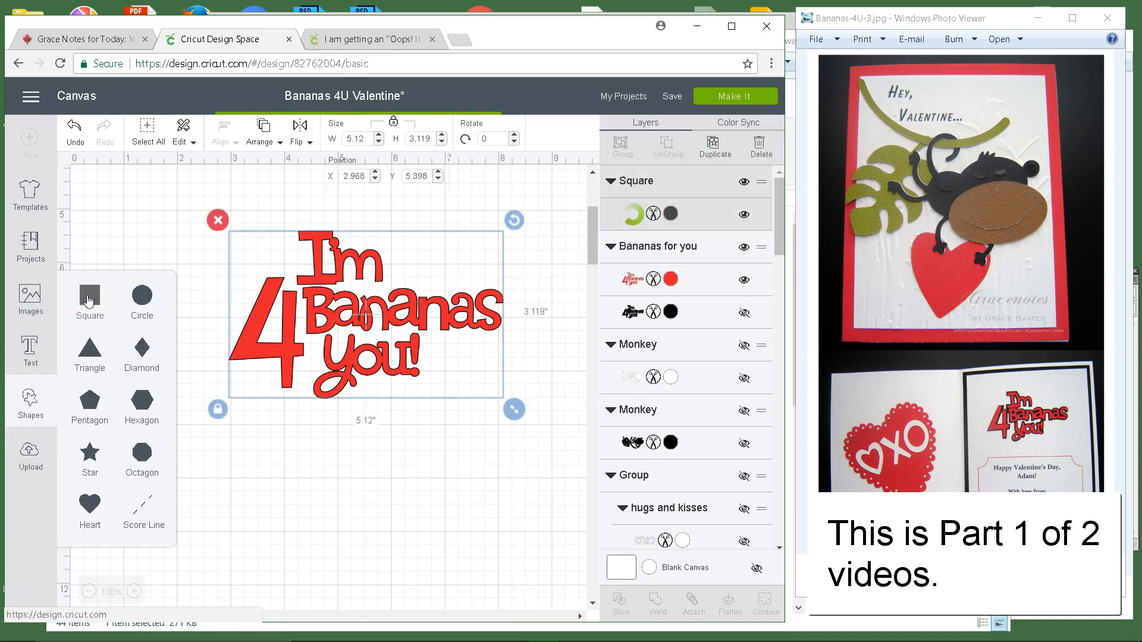
pyautogui.click(288, 236)
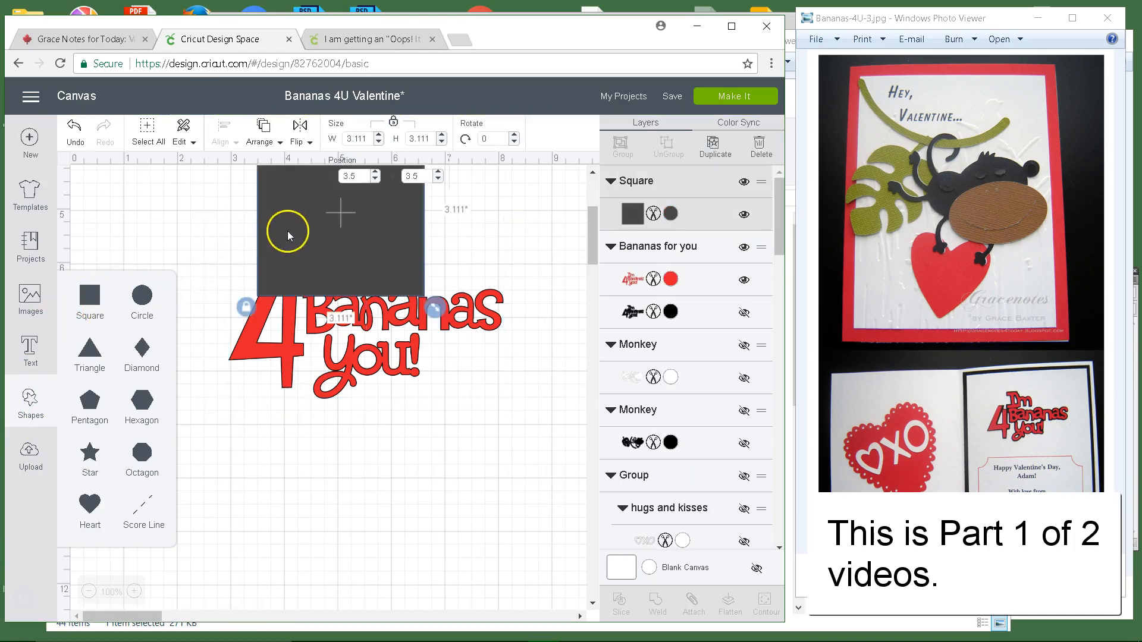
pyautogui.click(321, 447)
pyautogui.moveTo(345, 244); pyautogui.dragTo(212, 410)
pyautogui.click(133, 593)
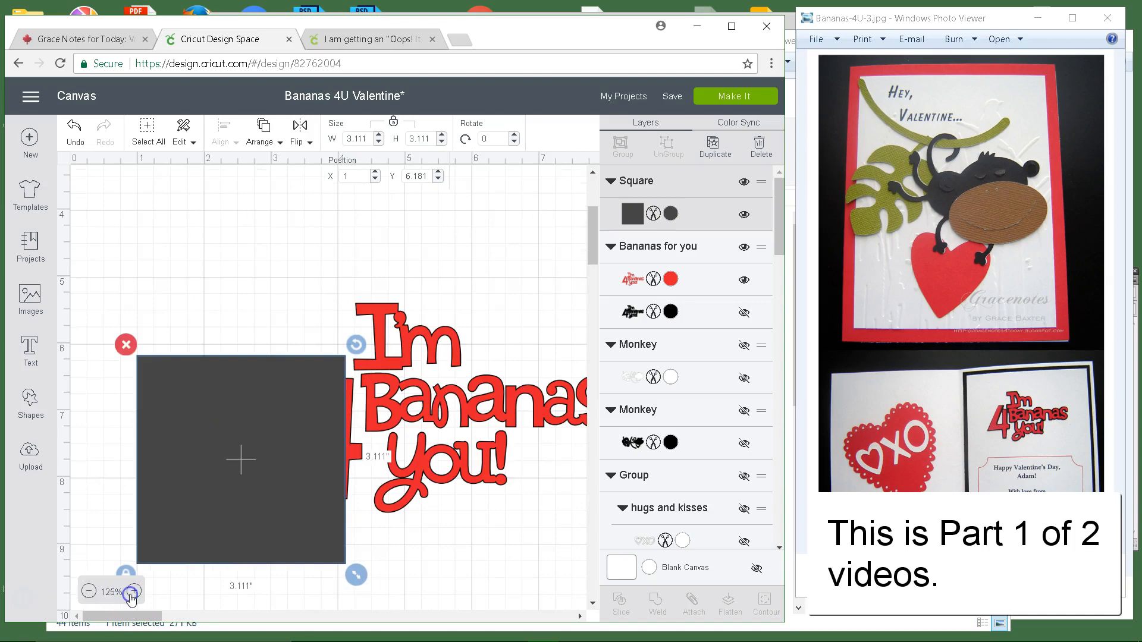
# Unlock the square's proportions, reshape it to about 3.178 by 2.178 inches and place it at about X 1.111, Y 6.458.
pyautogui.moveTo(235, 502)
pyautogui.mouseDown()
pyautogui.moveTo(252, 520)
pyautogui.moveTo(232, 494)
pyautogui.mouseUp()
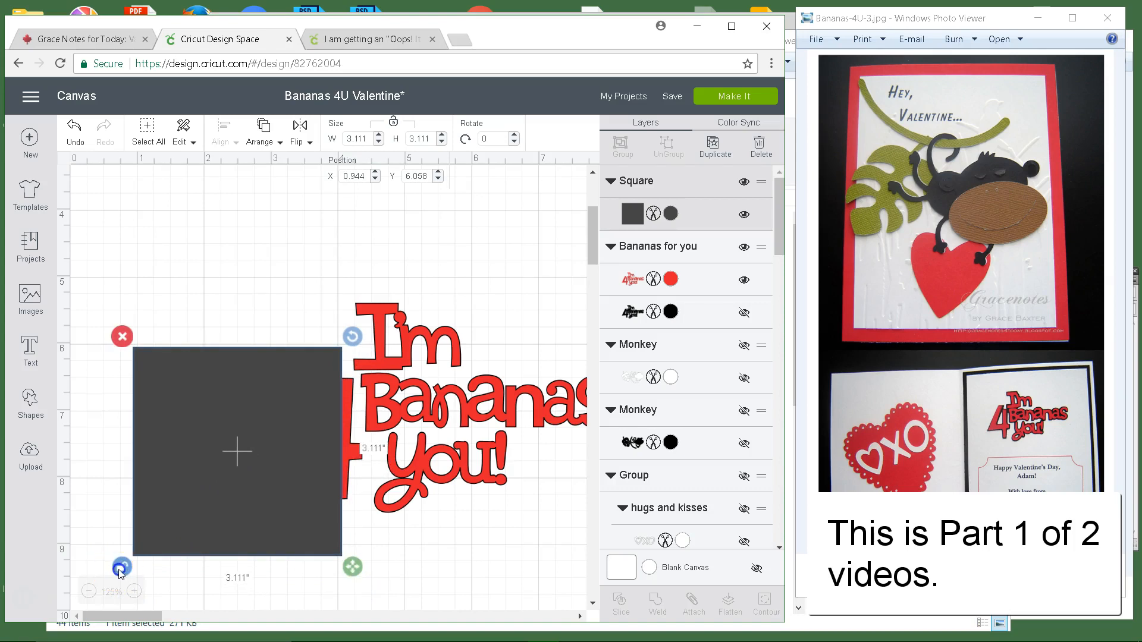
pyautogui.moveTo(353, 567); pyautogui.dragTo(359, 522)
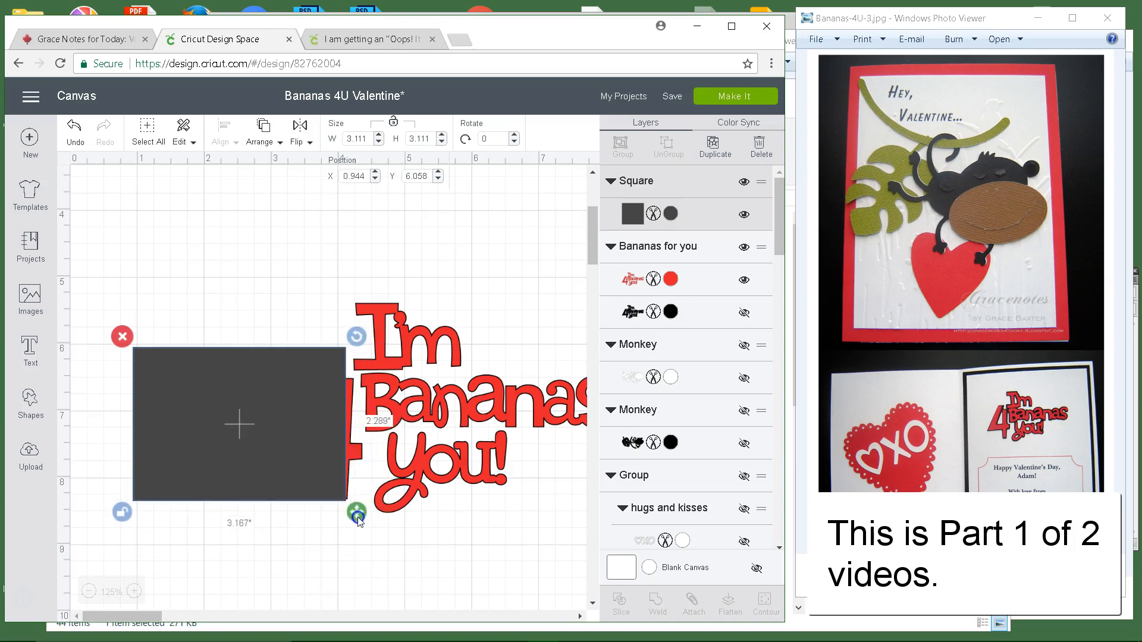
pyautogui.moveTo(321, 472); pyautogui.dragTo(331, 496)
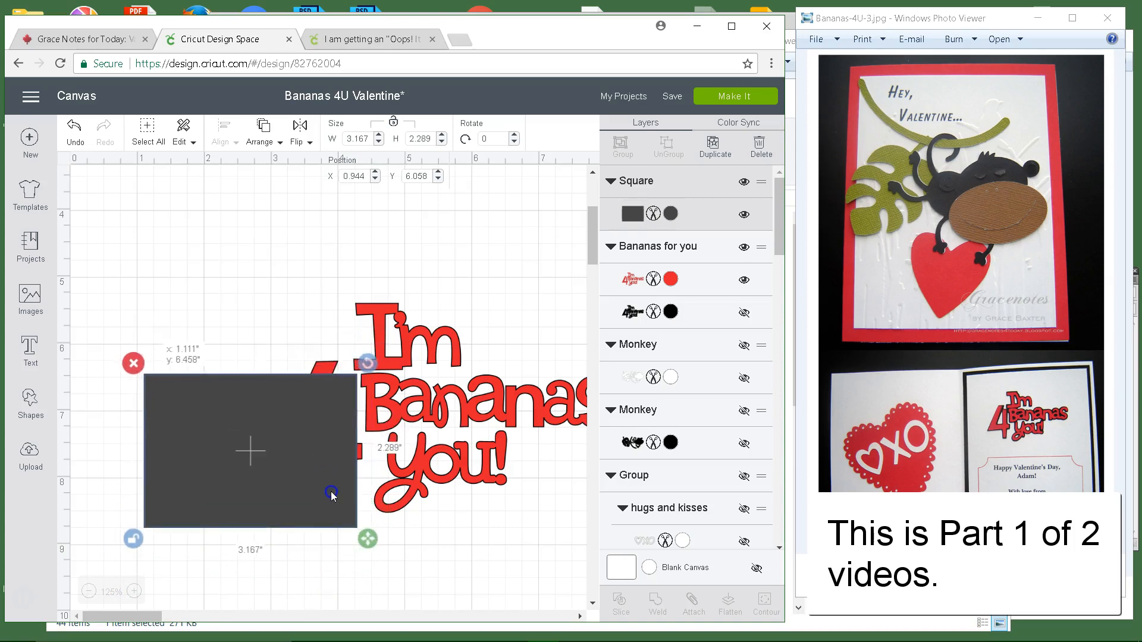
pyautogui.moveTo(368, 541); pyautogui.dragTo(369, 534)
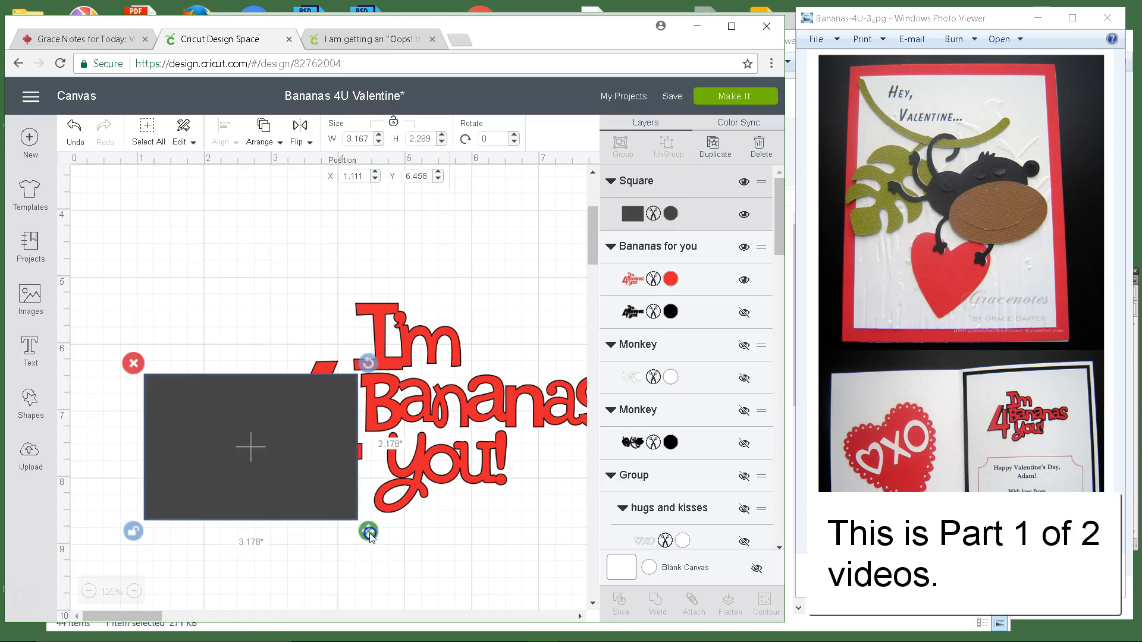
# Tilt the rectangle about 1.68 degrees and place it over the word "You!" at about X 4.509, Y 7.355.
pyautogui.moveTo(368, 364); pyautogui.dragTo(360, 354)
pyautogui.moveTo(378, 540)
pyautogui.mouseDown()
pyautogui.moveTo(377, 518)
pyautogui.moveTo(383, 535)
pyautogui.mouseUp()
pyautogui.moveTo(355, 477); pyautogui.dragTo(494, 568)
pyautogui.moveTo(528, 458); pyautogui.dragTo(530, 465)
pyautogui.moveTo(455, 527); pyautogui.dragTo(551, 500)
pyautogui.moveTo(121, 618); pyautogui.dragTo(147, 622)
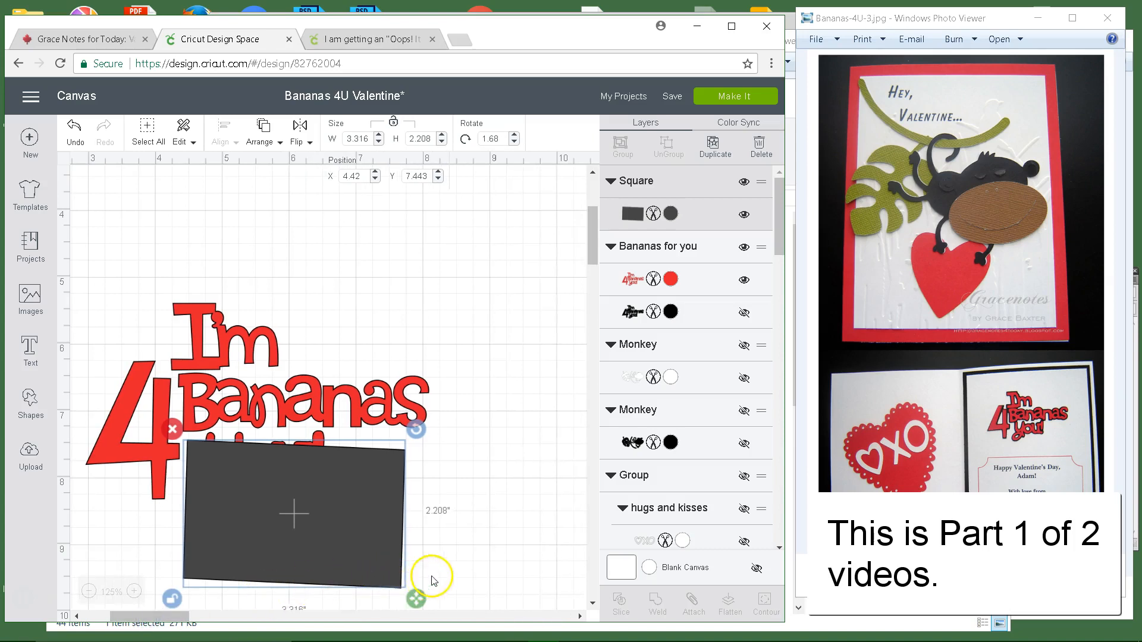
pyautogui.moveTo(396, 550); pyautogui.dragTo(403, 543)
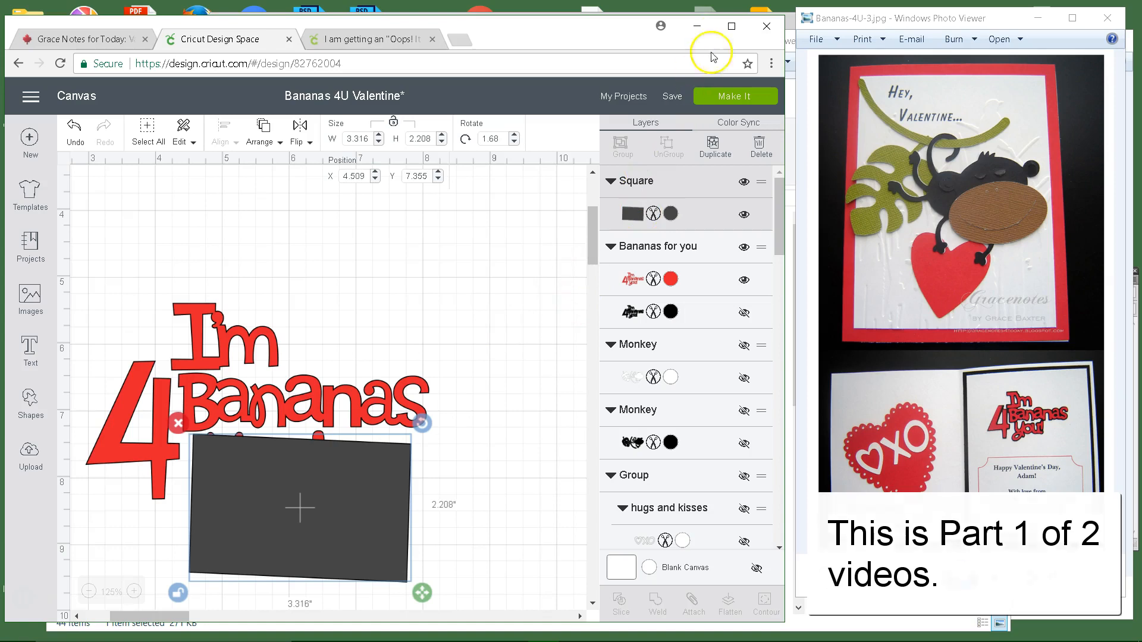
# Maximize the browser window, rotate the rectangle to about 359.18 degrees and align its upper edge just below "Bananas".
pyautogui.click(732, 25)
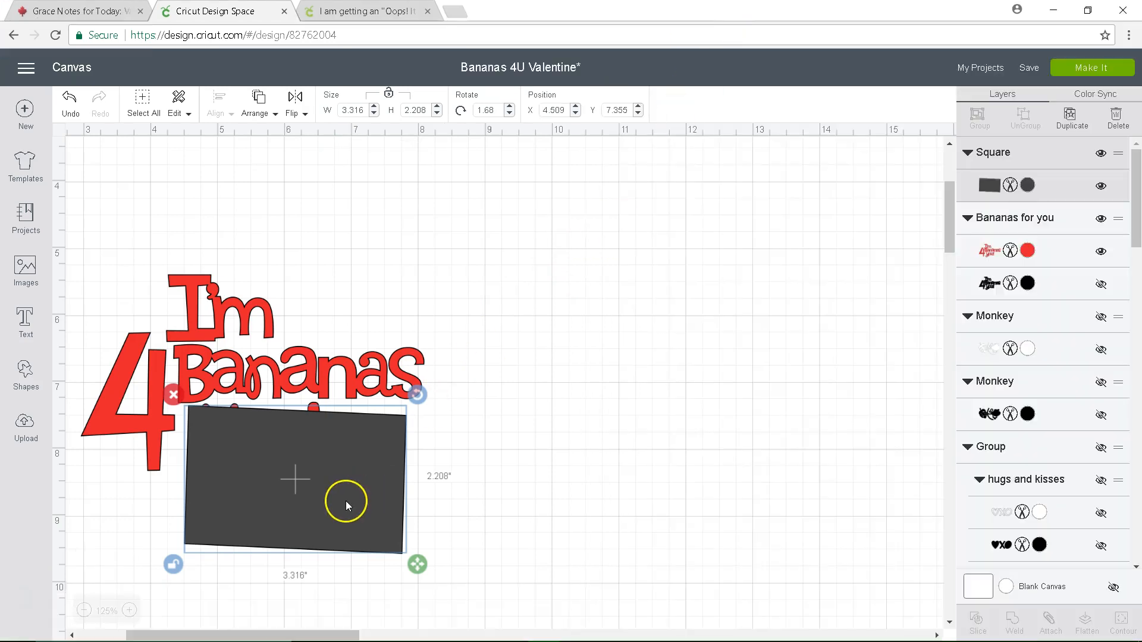
pyautogui.moveTo(417, 392); pyautogui.dragTo(420, 390)
pyautogui.moveTo(364, 474); pyautogui.dragTo(370, 467)
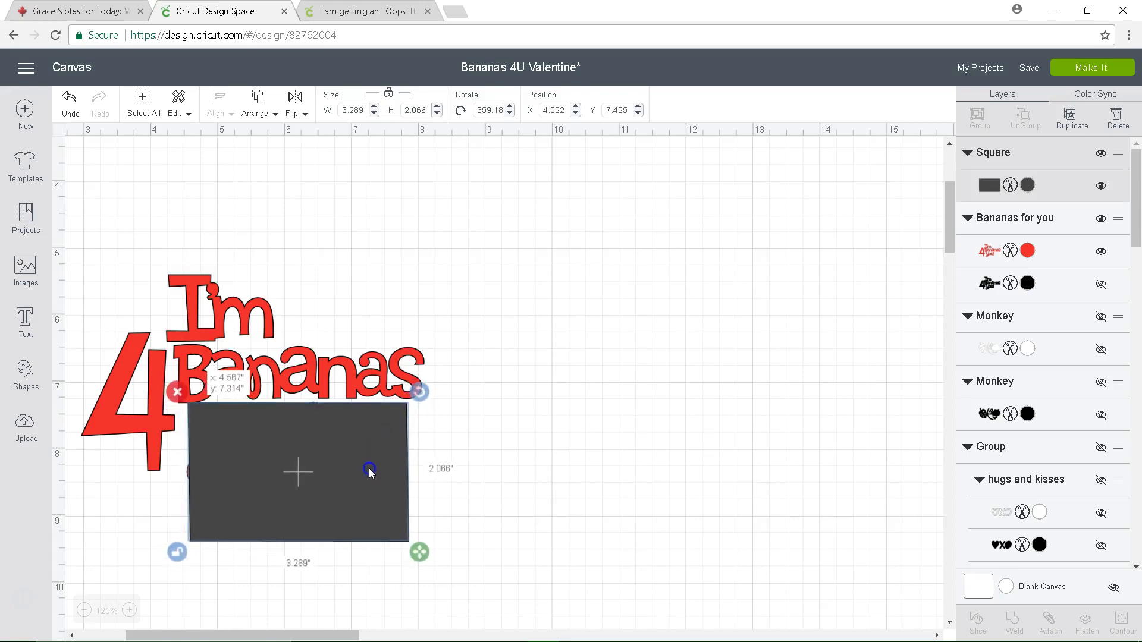
# Resize the rectangle to about 3.344 by 1.588 inches and move it clear of the phrase to about X 8.867, Y 5.125.
pyautogui.moveTo(420, 550); pyautogui.dragTo(699, 551)
pyautogui.click(724, 567)
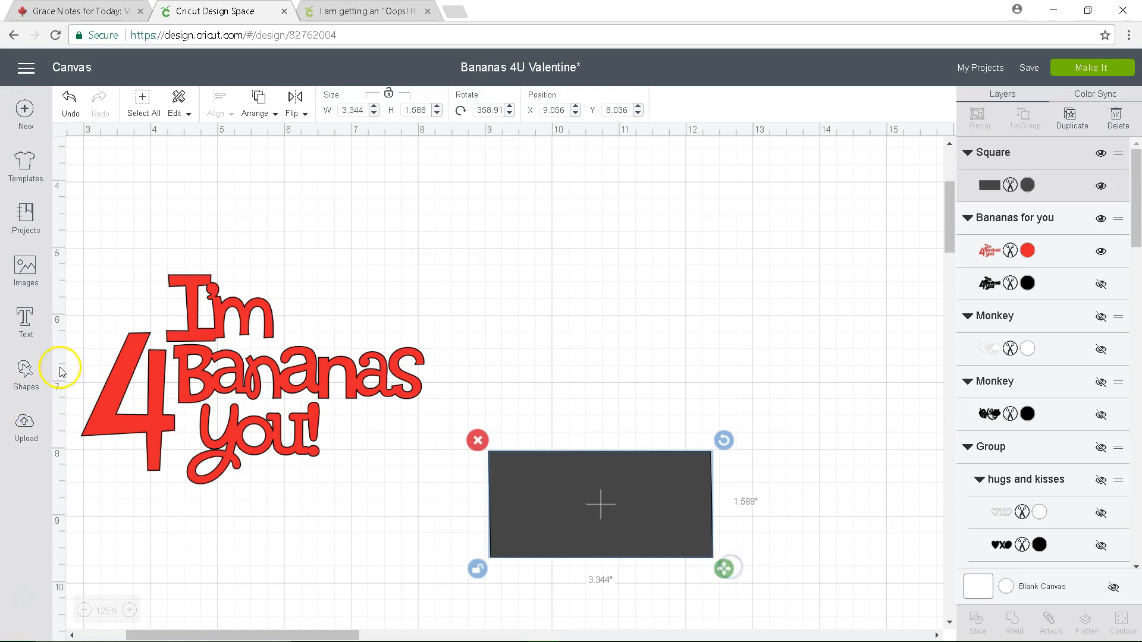
pyautogui.moveTo(494, 511); pyautogui.dragTo(482, 315)
# Add a circle, unlock its proportions and place it over the word "You!" at about X 4.278, Y 7.311.
pyautogui.click(21, 375)
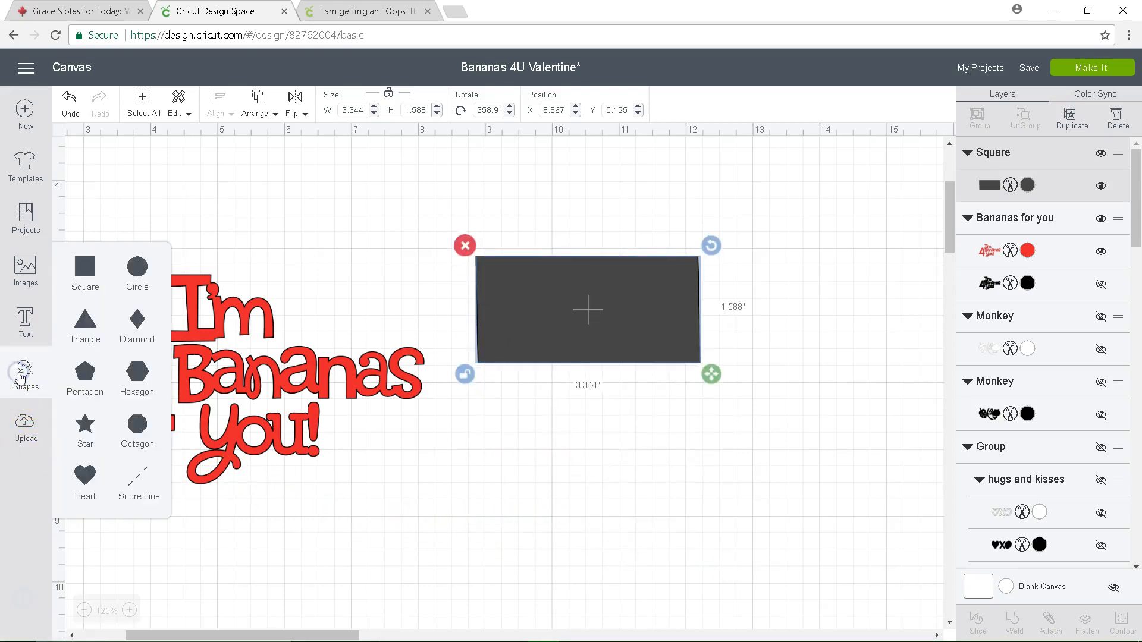
pyautogui.click(136, 271)
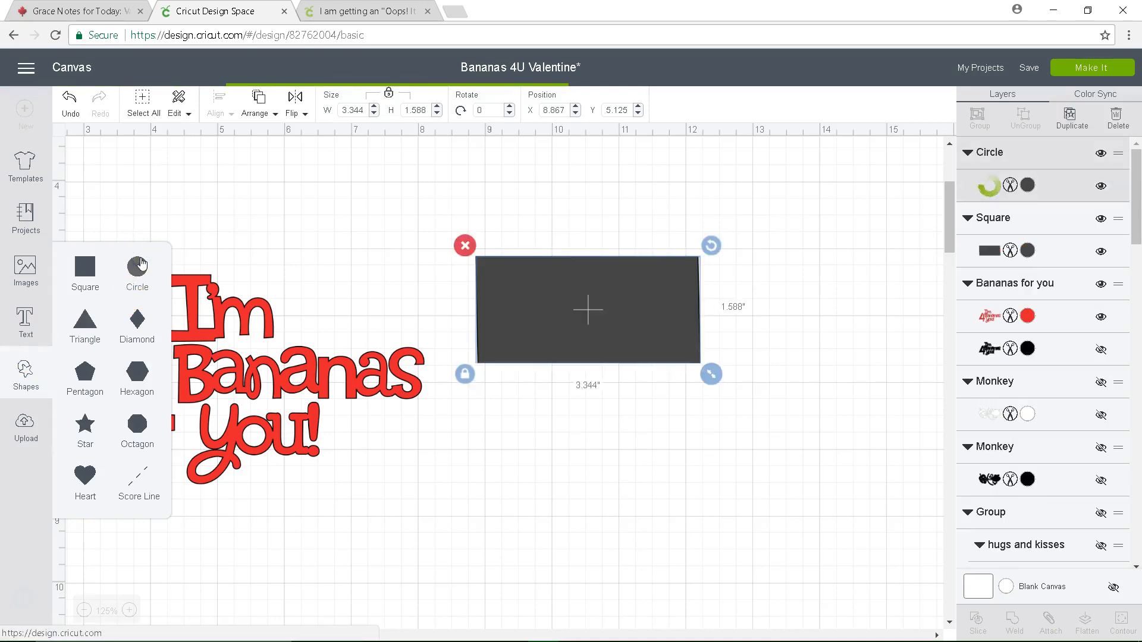
pyautogui.moveTo(255, 280); pyautogui.dragTo(260, 521)
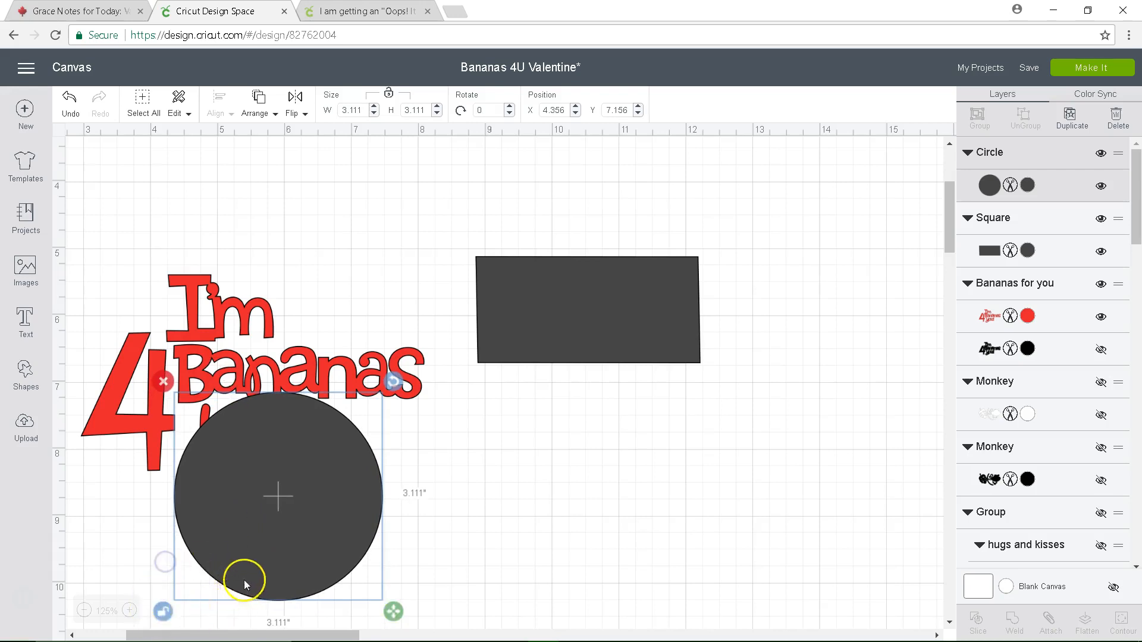
pyautogui.scroll(-1, 446, 523)
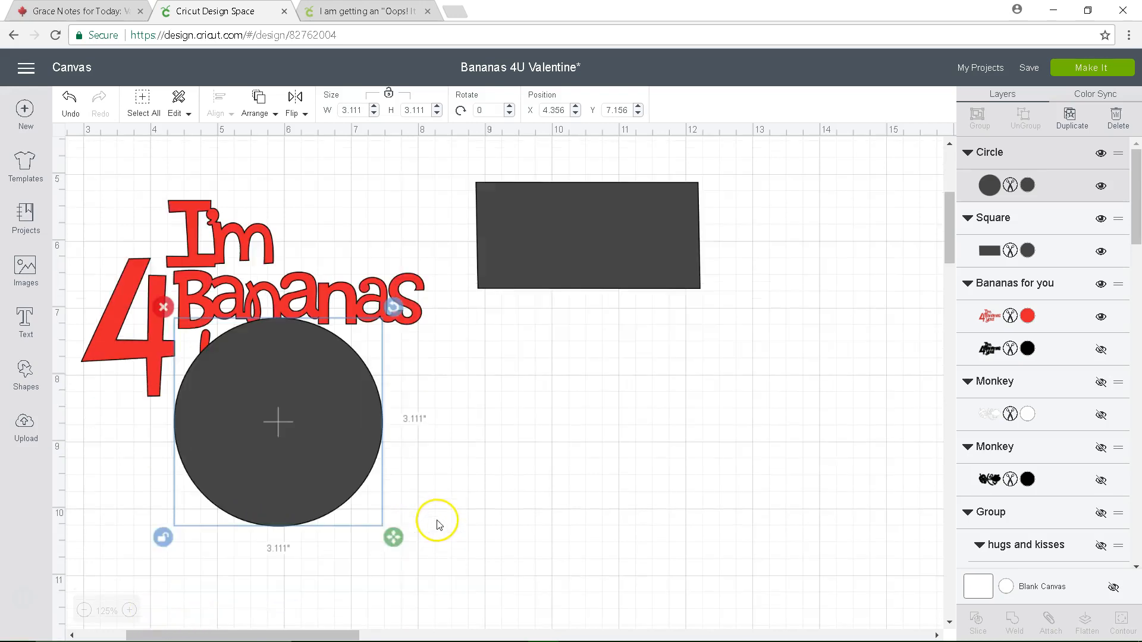
pyautogui.moveTo(334, 462); pyautogui.dragTo(327, 466)
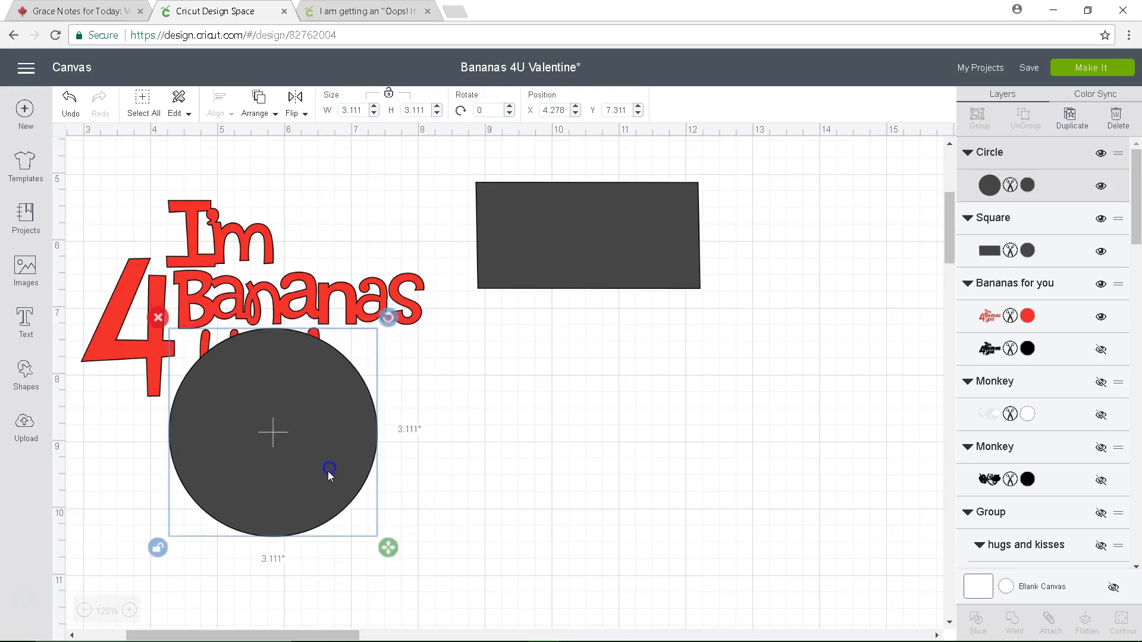
# Reshape the circle into an oval about 2.8 by 1.689 inches and place it over the end of "You!" at about X 5.011, Y 7.3.
pyautogui.moveTo(391, 546); pyautogui.dragTo(415, 459)
pyautogui.click(391, 454)
pyautogui.moveTo(348, 435); pyautogui.dragTo(369, 430)
pyautogui.moveTo(435, 454); pyautogui.dragTo(383, 426)
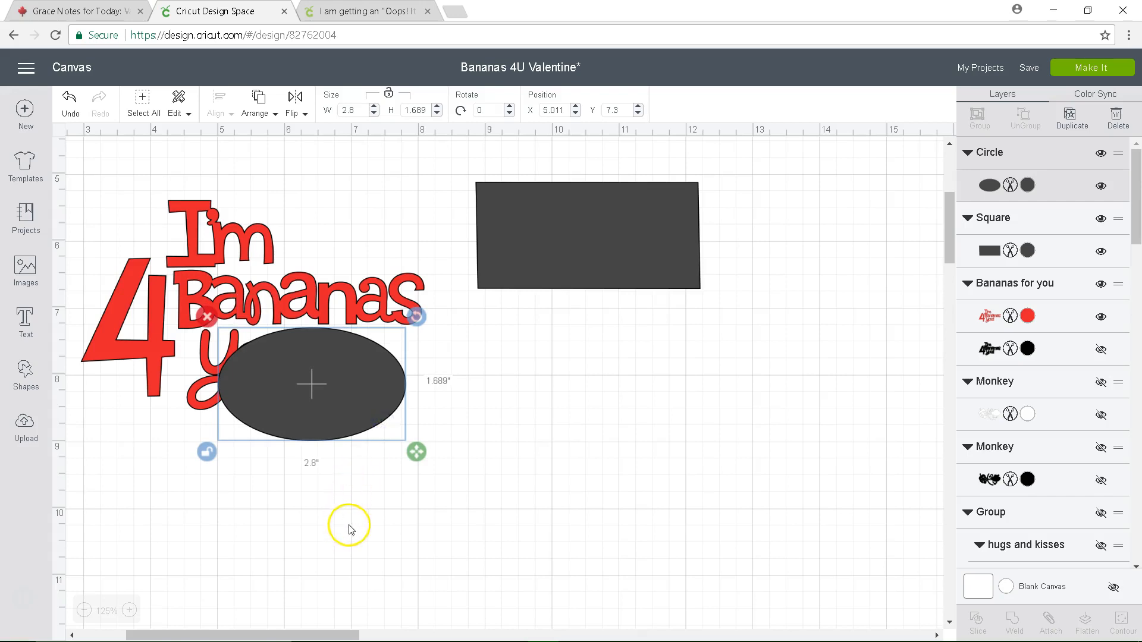
pyautogui.click(350, 529)
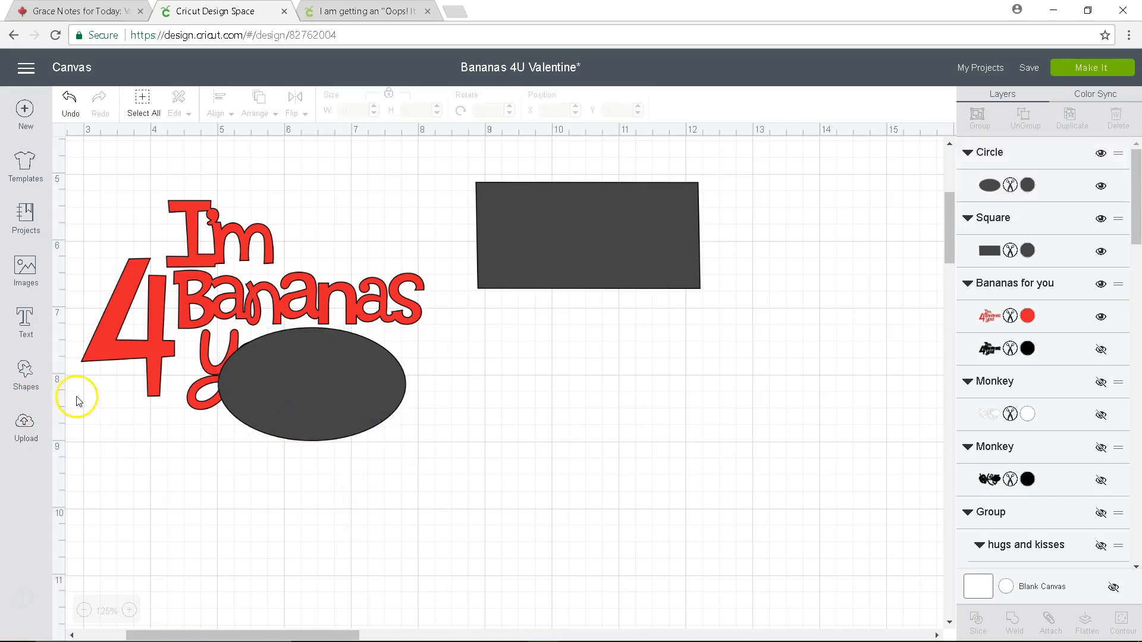
# Add two more circles and move the newest one beside the oval to about X 7.744, Y 7.511.
pyautogui.click(31, 372)
pyautogui.click(138, 267)
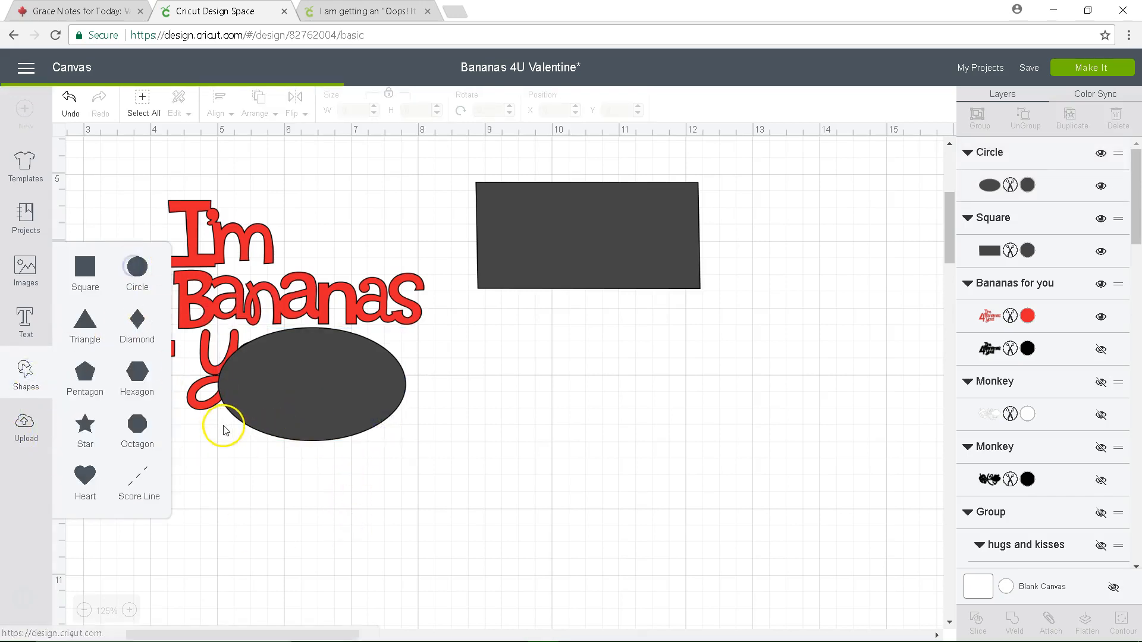
pyautogui.click(137, 268)
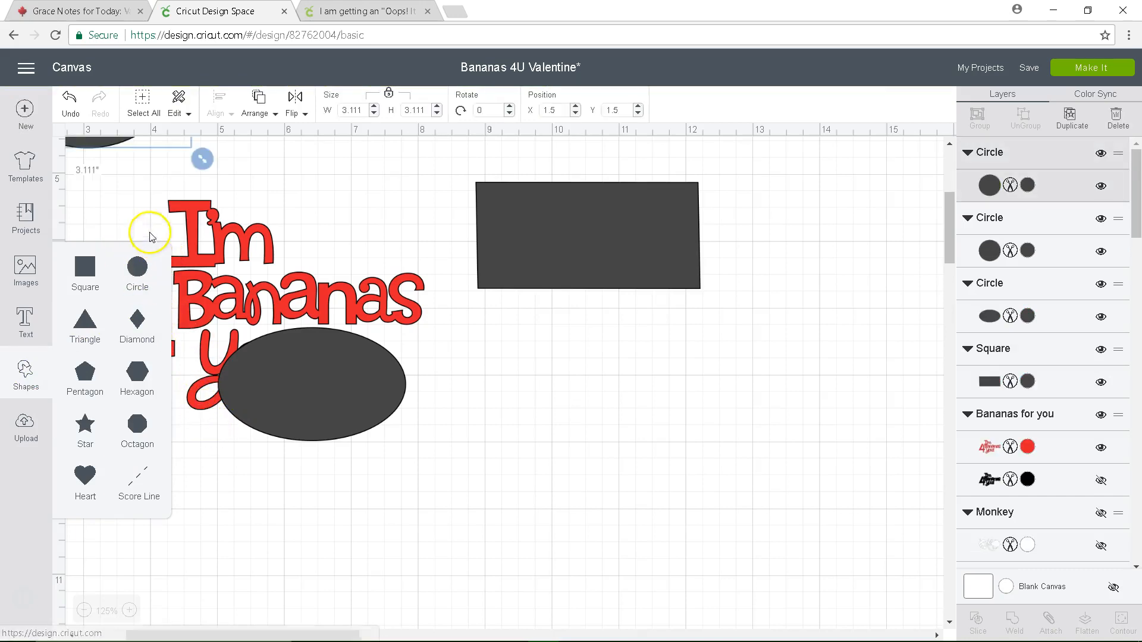
pyautogui.moveTo(183, 144); pyautogui.dragTo(599, 545)
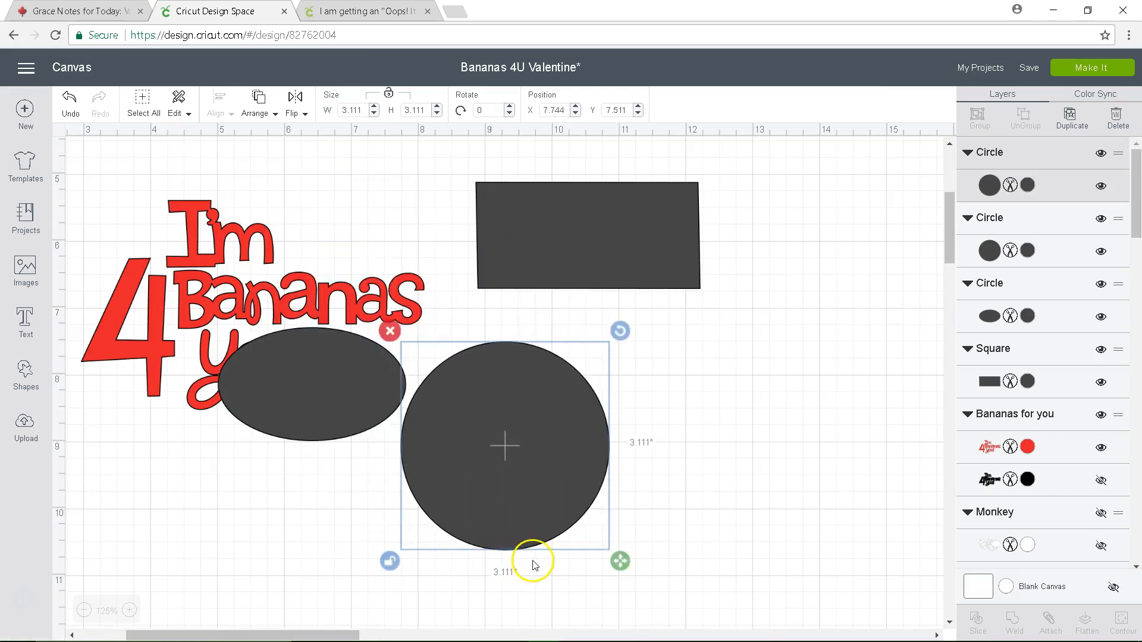
# Reshape the newest circle to about 1.289 by 1.556 inches and place it over the "Y" at about X 4.411, Y 7.278, overlapping the oval.
pyautogui.moveTo(619, 561); pyautogui.dragTo(524, 427)
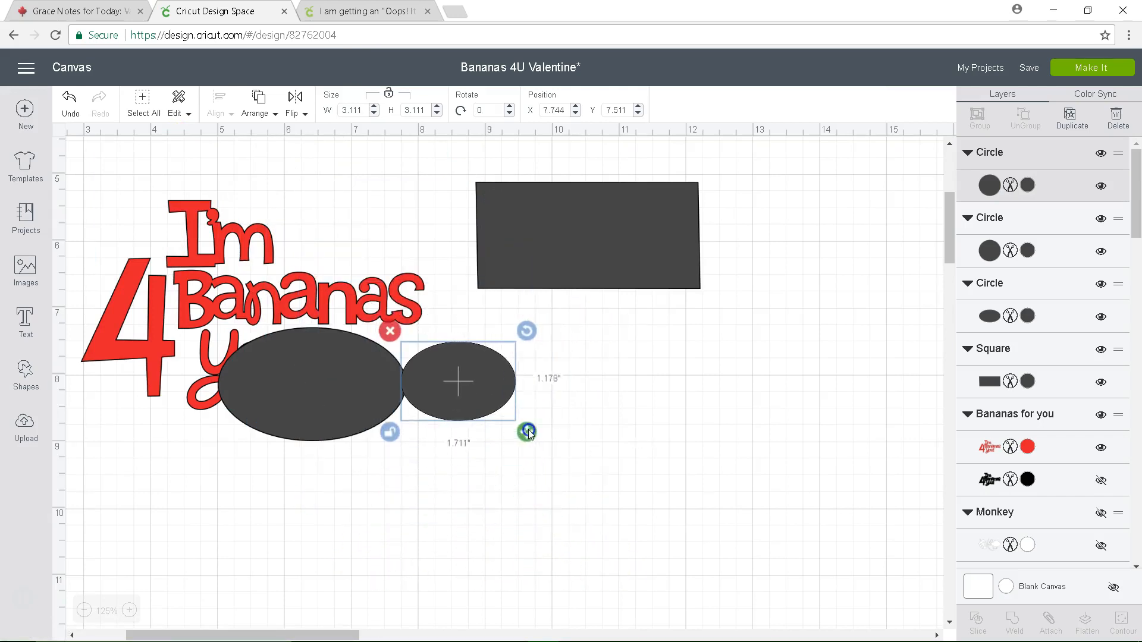
pyautogui.moveTo(456, 404); pyautogui.dragTo(240, 385)
pyautogui.moveTo(296, 415); pyautogui.dragTo(269, 447)
pyautogui.moveTo(219, 409); pyautogui.dragTo(222, 414)
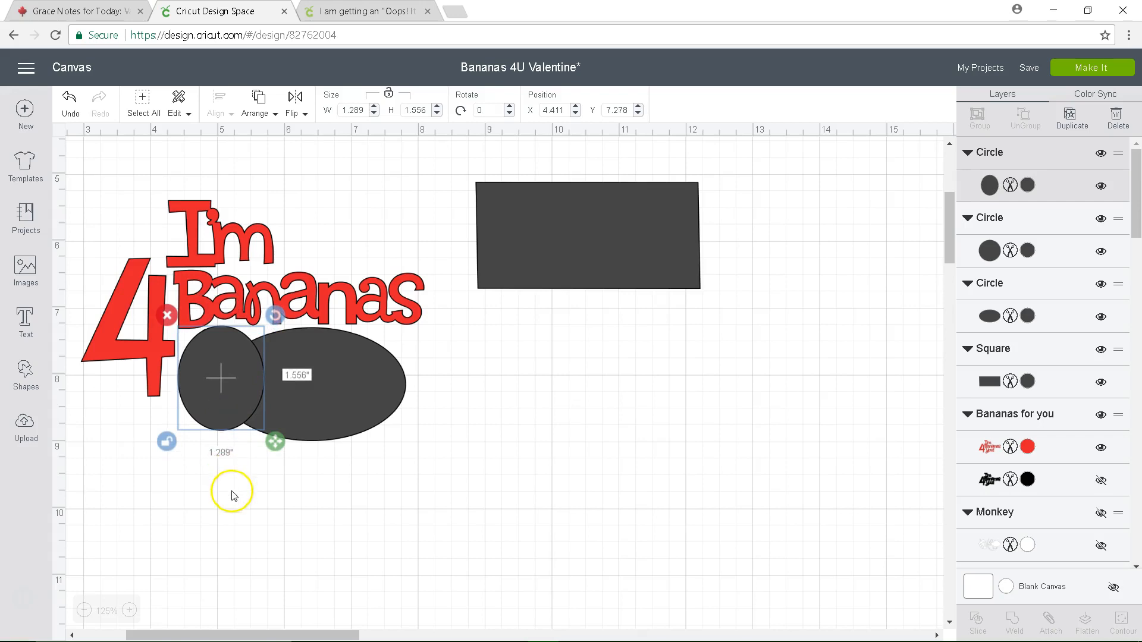
# Select the two overlapping ovals covering "You!" and weld them into one shape.
pyautogui.click(233, 496)
pyautogui.click(220, 408)
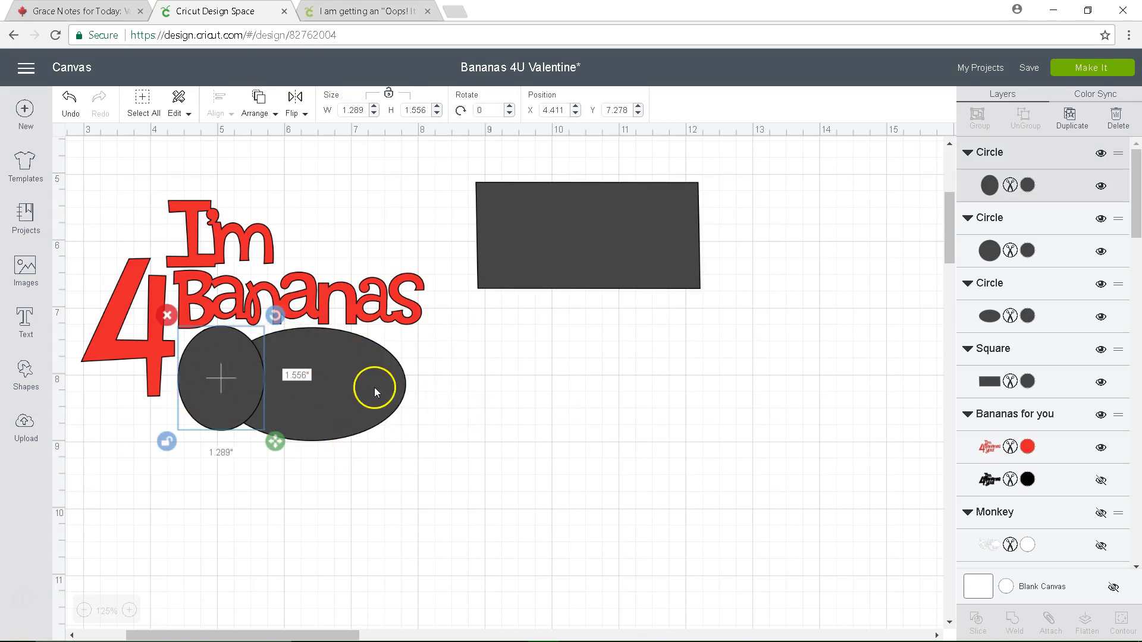
pyautogui.keyDown('shift'); pyautogui.click(322, 411); pyautogui.keyUp('shift')
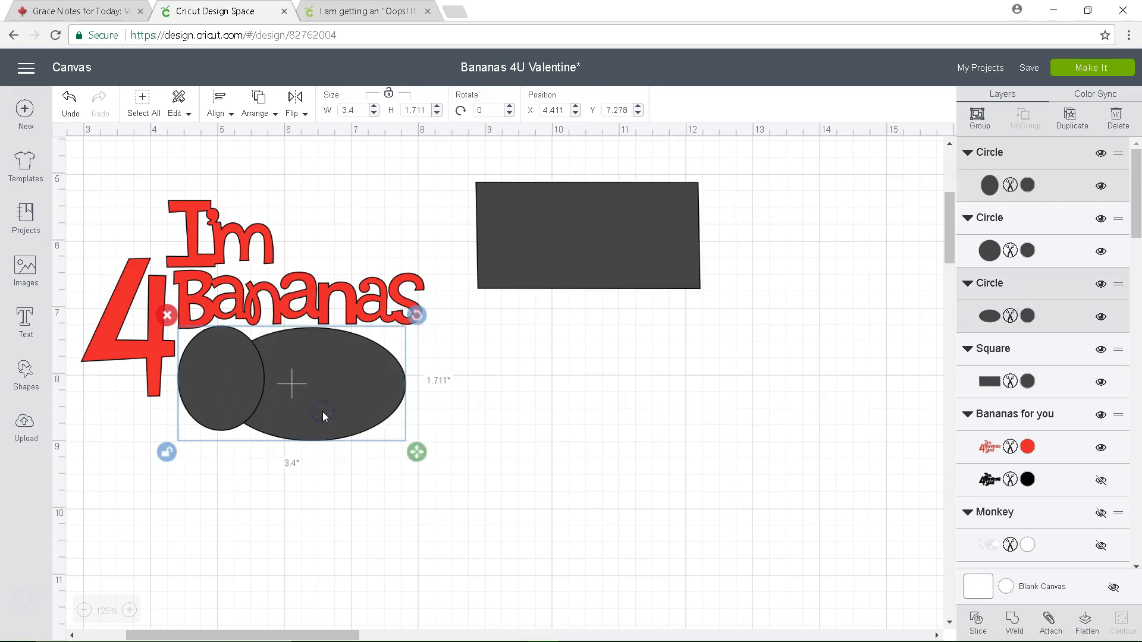
pyautogui.click(1014, 622)
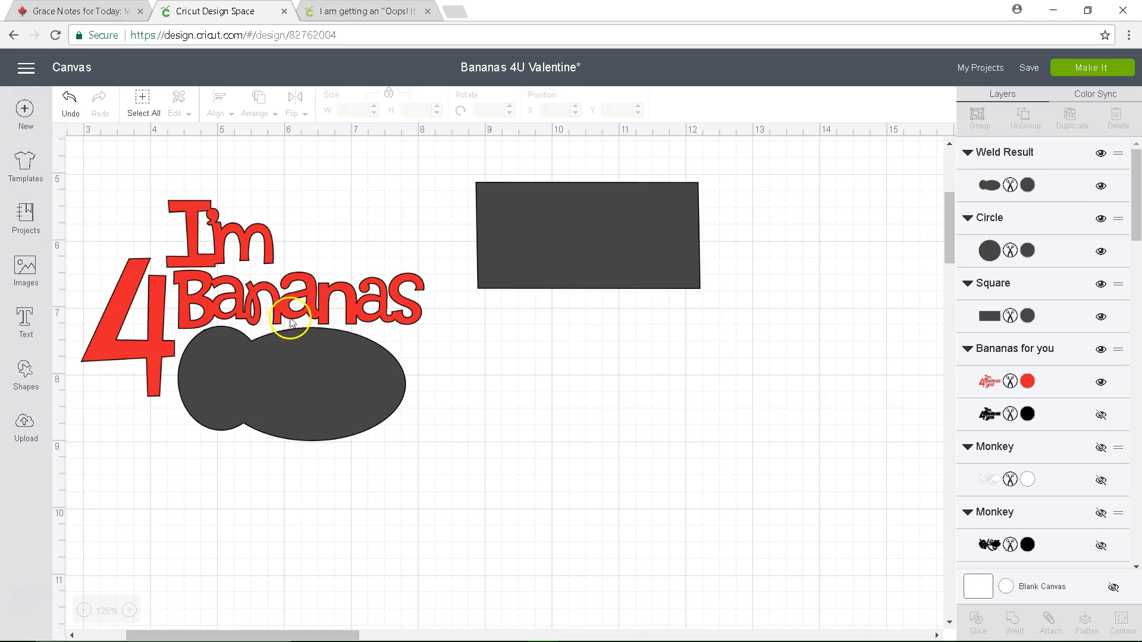
# Arrange the welded oval shape behind the phrase.
pyautogui.click(309, 355)
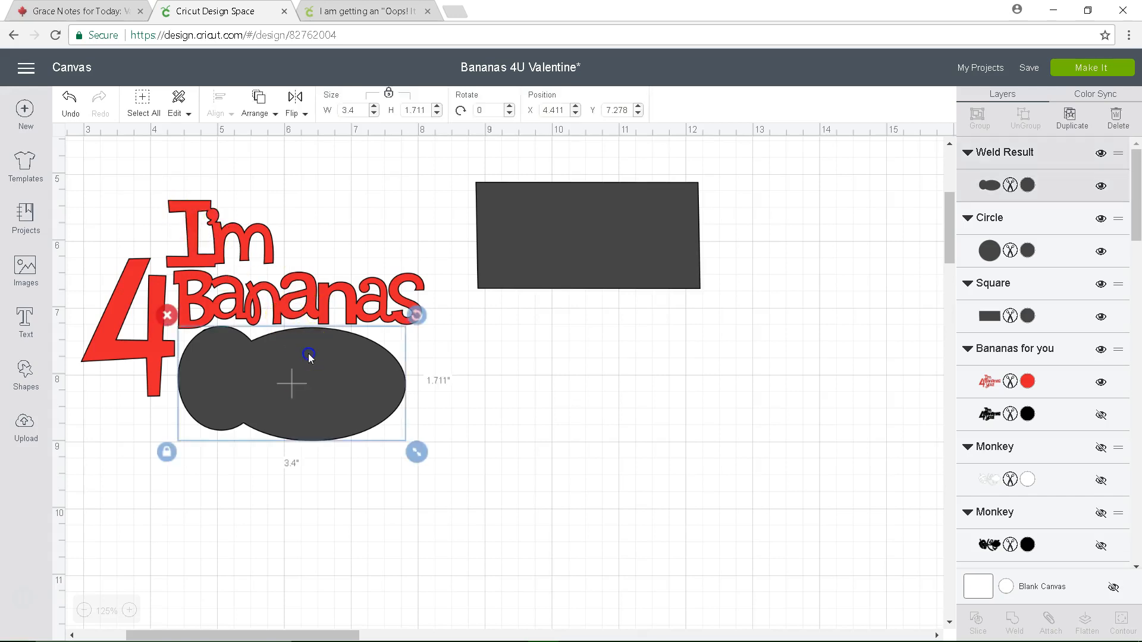
pyautogui.click(262, 113)
pyautogui.click(257, 146)
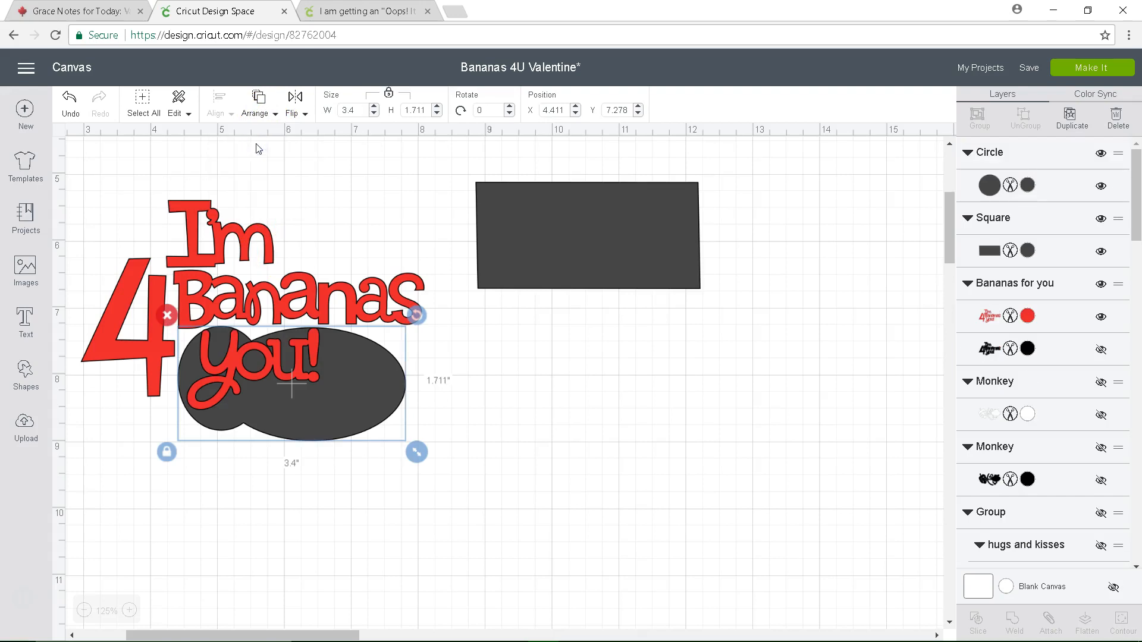
# Select the phrase together with the welded oval shape behind "You!" and slice them.
pyautogui.moveTo(301, 383); pyautogui.dragTo(302, 384)
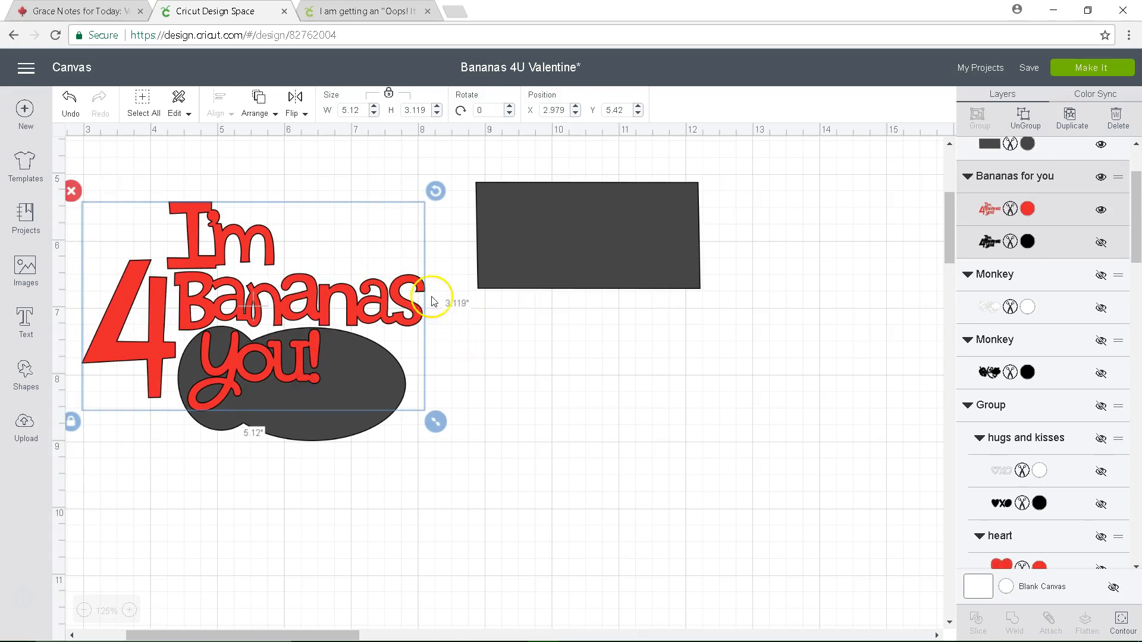
pyautogui.click(525, 352)
pyautogui.click(215, 286)
pyautogui.keyDown('shift'); pyautogui.click(331, 438); pyautogui.keyUp('shift')
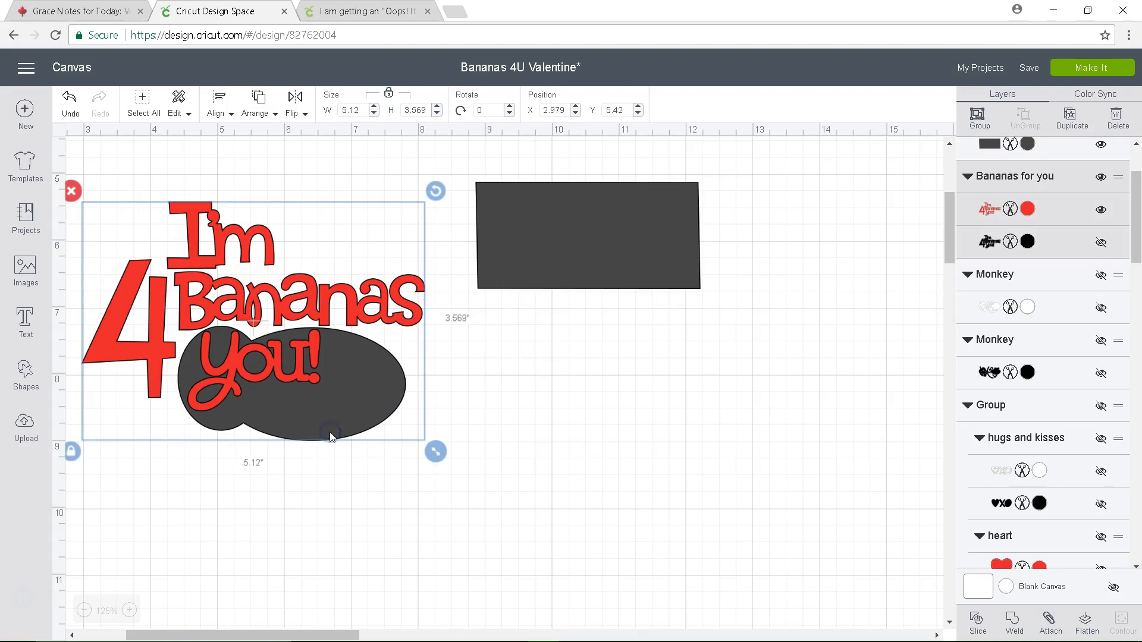
pyautogui.click(978, 623)
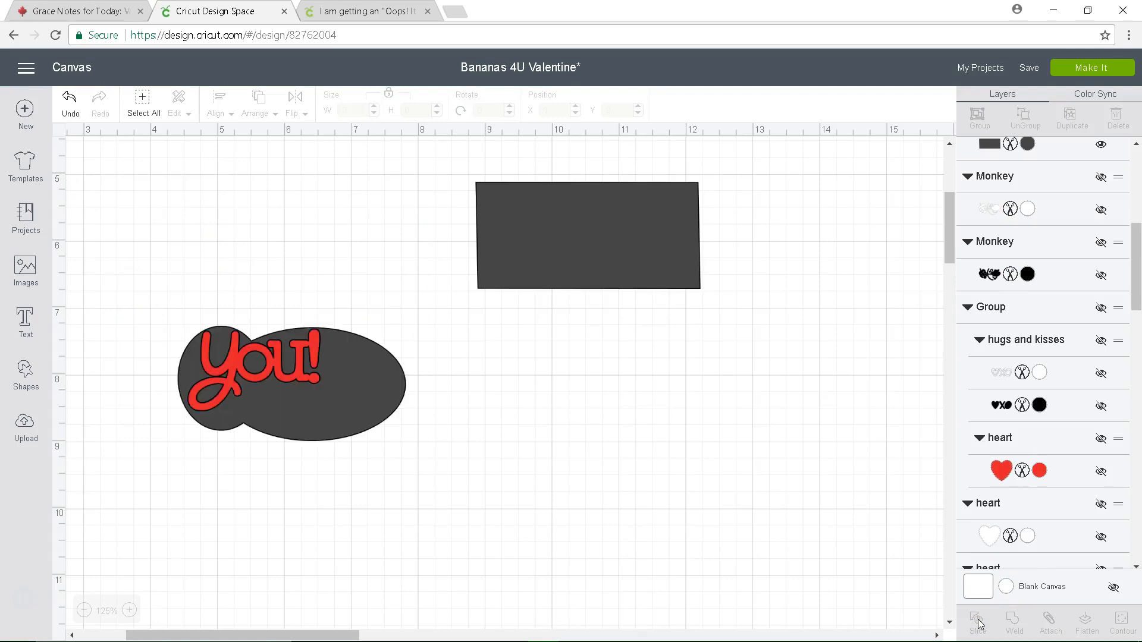
# Pull the oval slice result with the "You!" cutout away from the phrase and delete it.
pyautogui.moveTo(365, 401); pyautogui.dragTo(352, 348)
pyautogui.click(344, 383)
pyautogui.moveTo(363, 413); pyautogui.dragTo(598, 513)
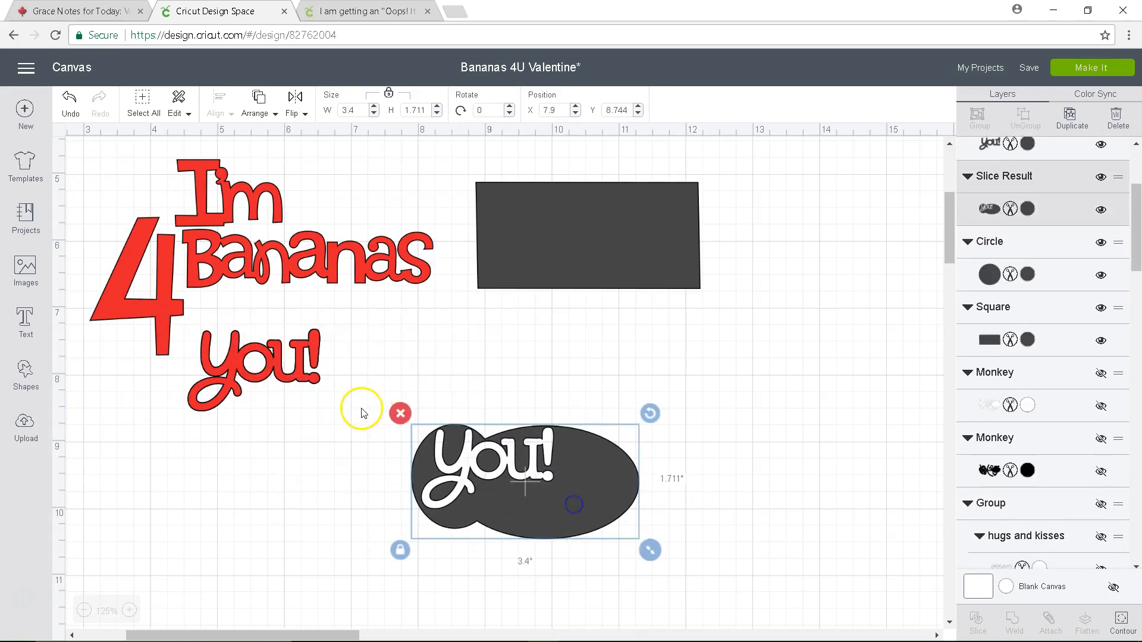
pyautogui.click(401, 414)
# Delete the dark duplicate of "You!" and place the red "You!" beneath "Bananas" at about X 5.98, Y 6.844.
pyautogui.moveTo(304, 380); pyautogui.dragTo(541, 410)
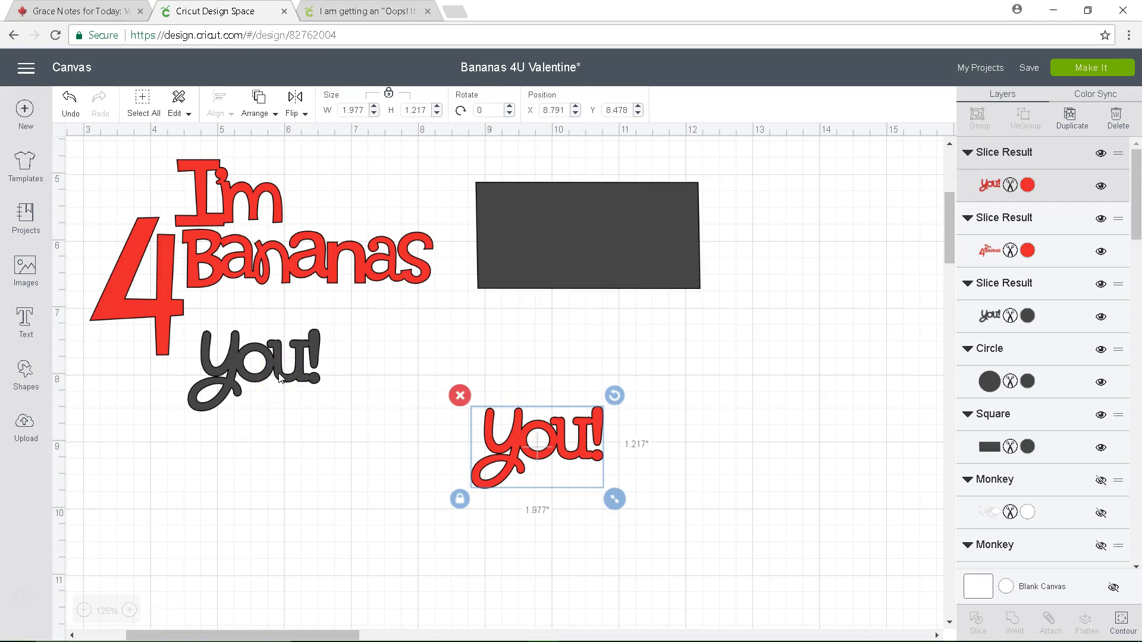
pyautogui.moveTo(280, 377); pyautogui.dragTo(336, 419)
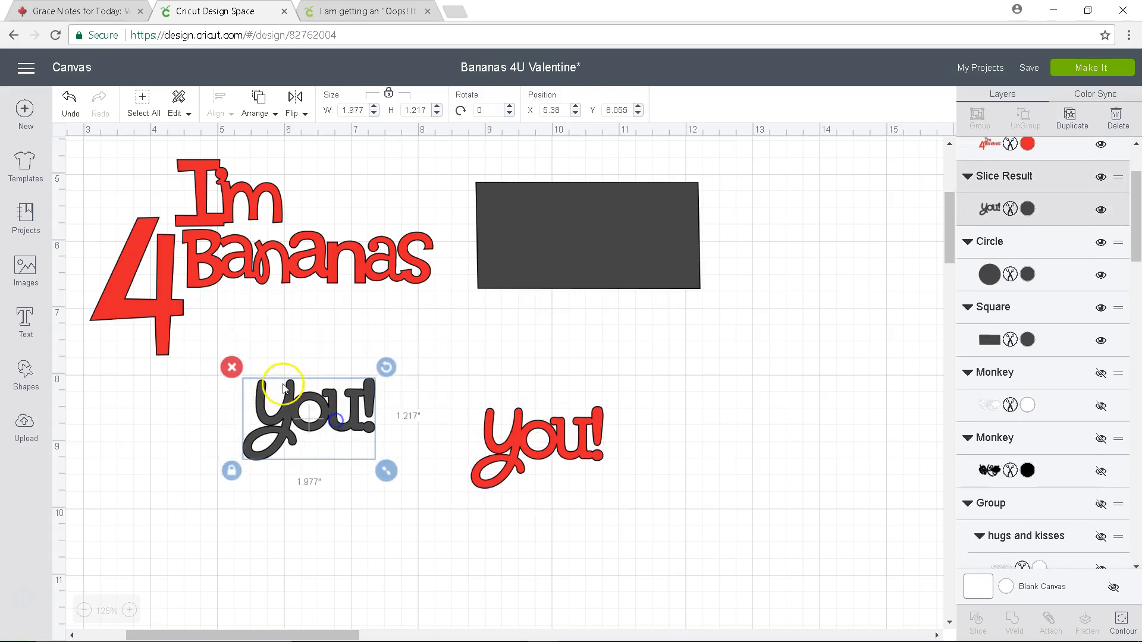
pyautogui.click(232, 367)
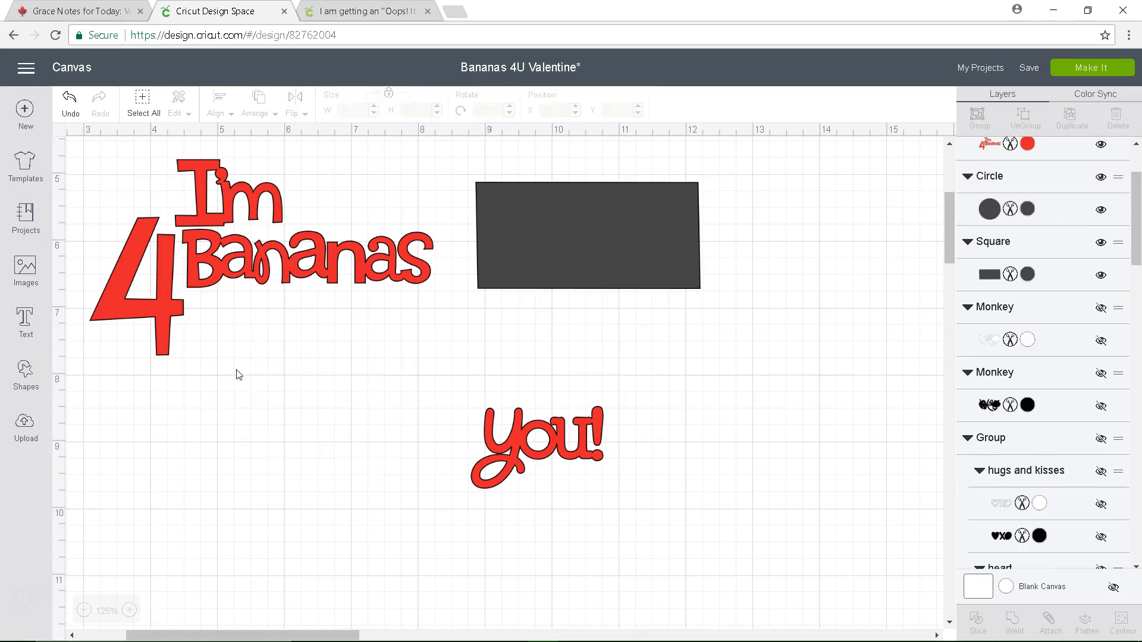
pyautogui.moveTo(518, 450); pyautogui.dragTo(329, 340)
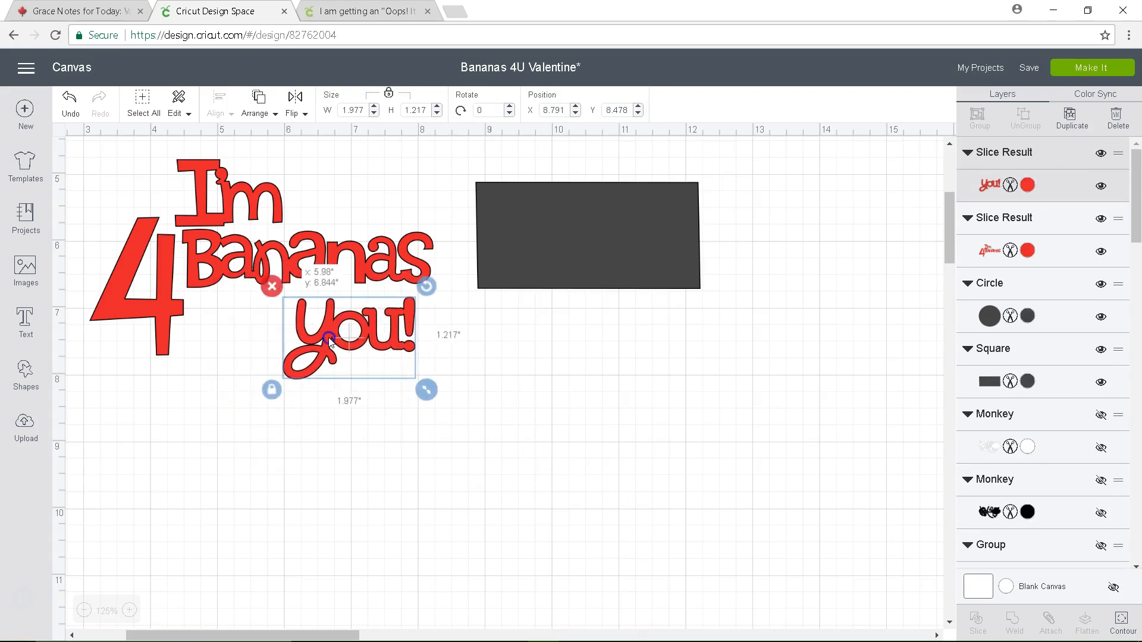
# Reshape the dark rectangle to cover only the "4", rotated to about 352.5° and placed at about X 2.447, Y 5.414.
pyautogui.click(617, 241)
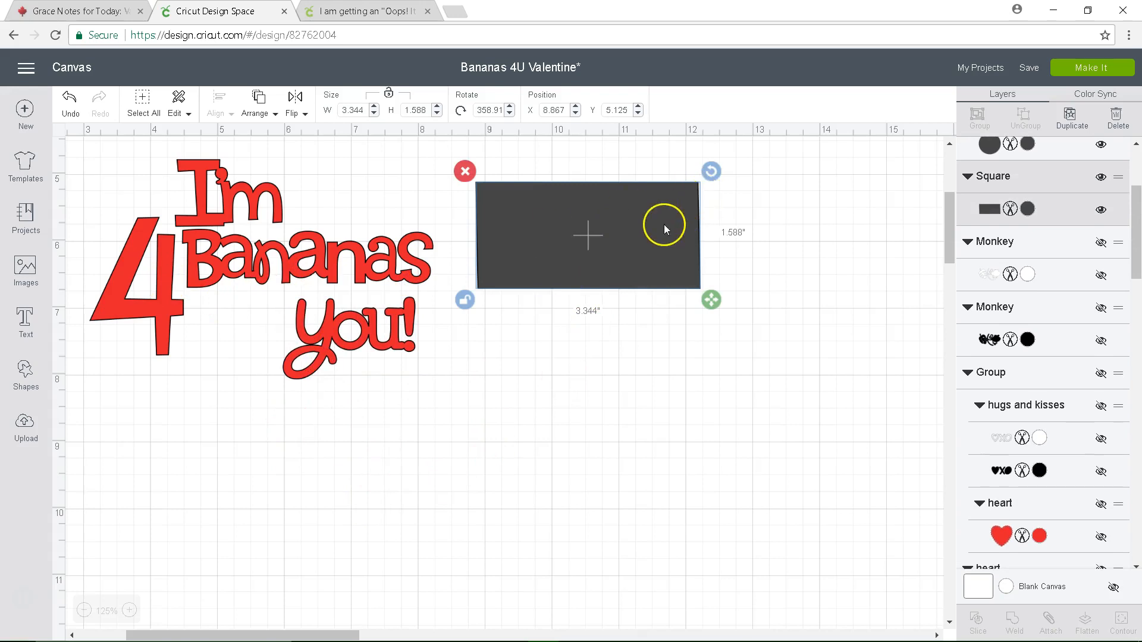
pyautogui.moveTo(319, 636); pyautogui.dragTo(279, 637)
pyautogui.moveTo(812, 247); pyautogui.dragTo(831, 350)
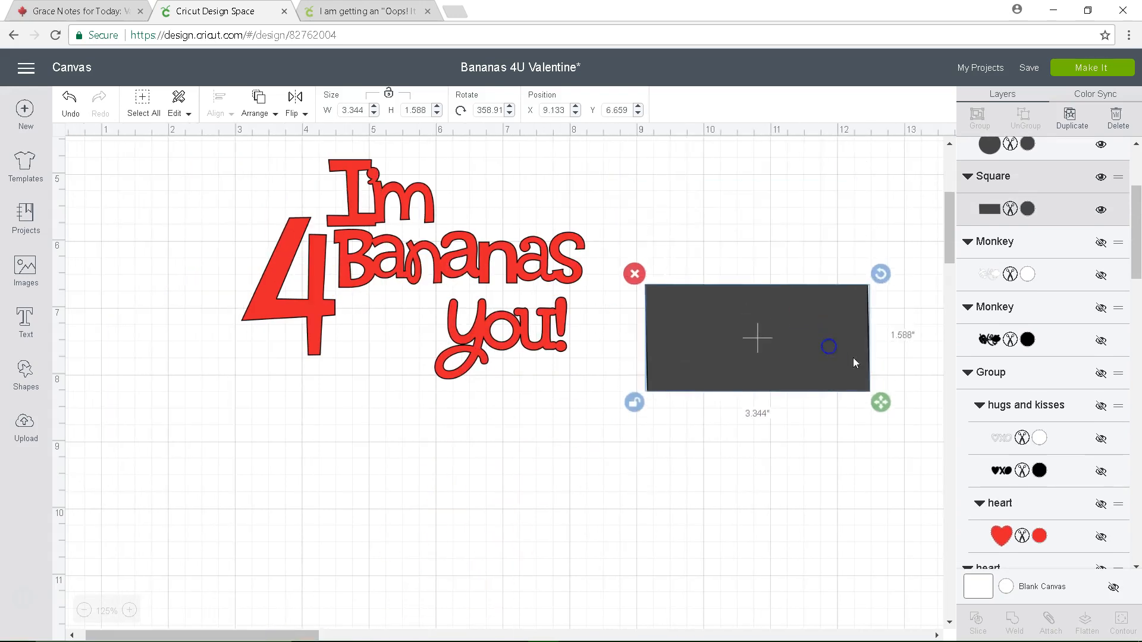
pyautogui.moveTo(880, 403); pyautogui.dragTo(300, 309)
pyautogui.moveTo(334, 347); pyautogui.dragTo(347, 385)
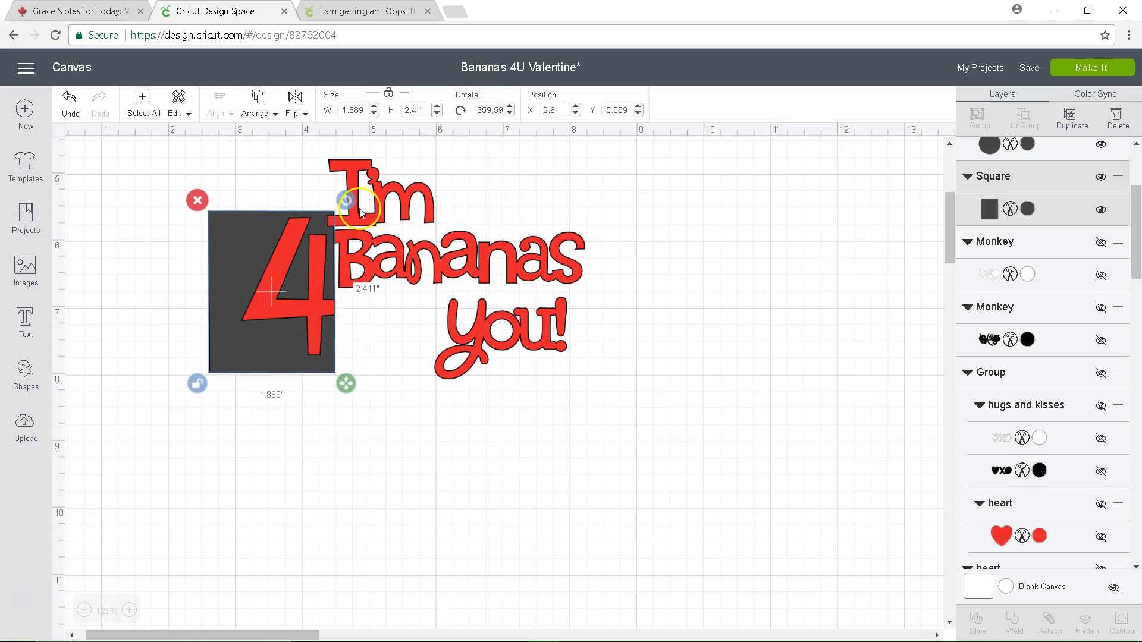
pyautogui.moveTo(349, 202); pyautogui.dragTo(332, 187)
pyautogui.moveTo(339, 375); pyautogui.dragTo(338, 373)
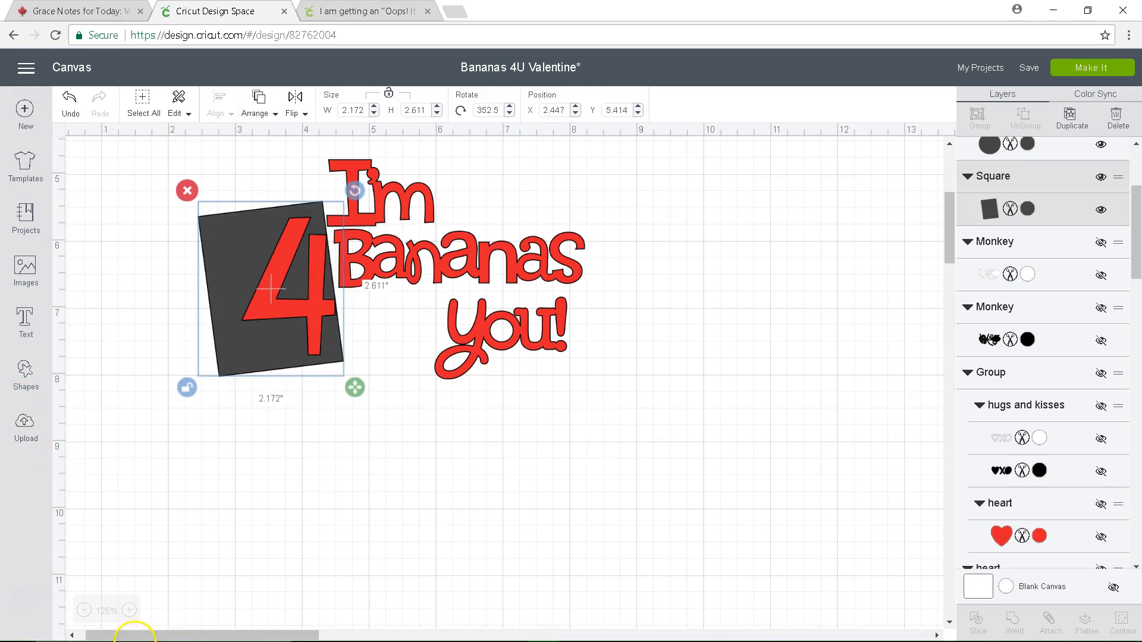
pyautogui.click(130, 610)
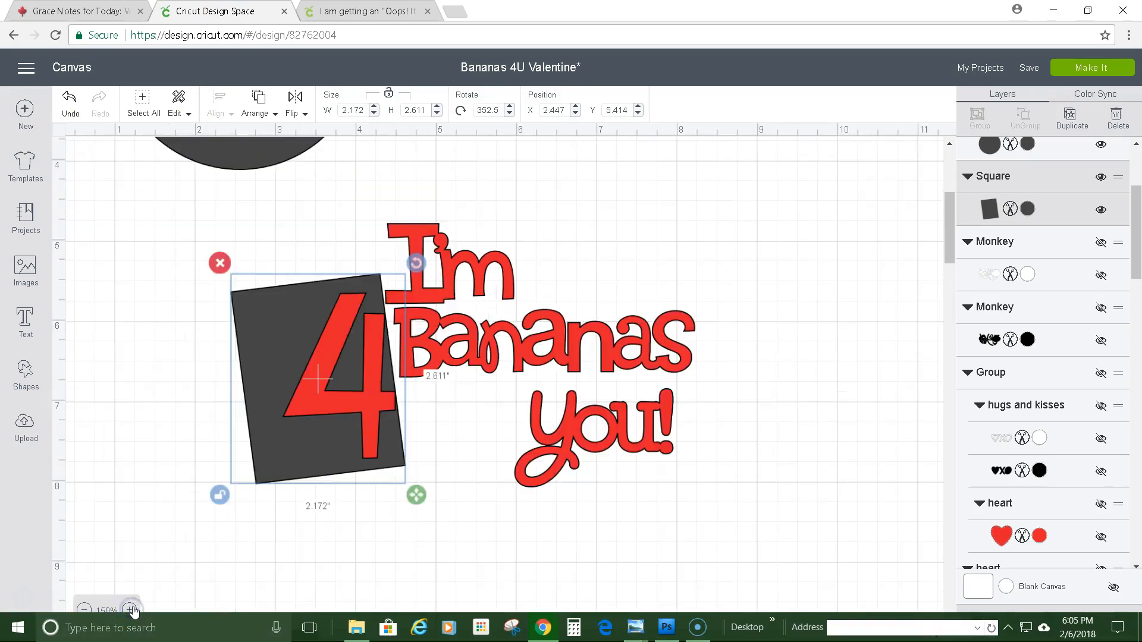
pyautogui.click(131, 609)
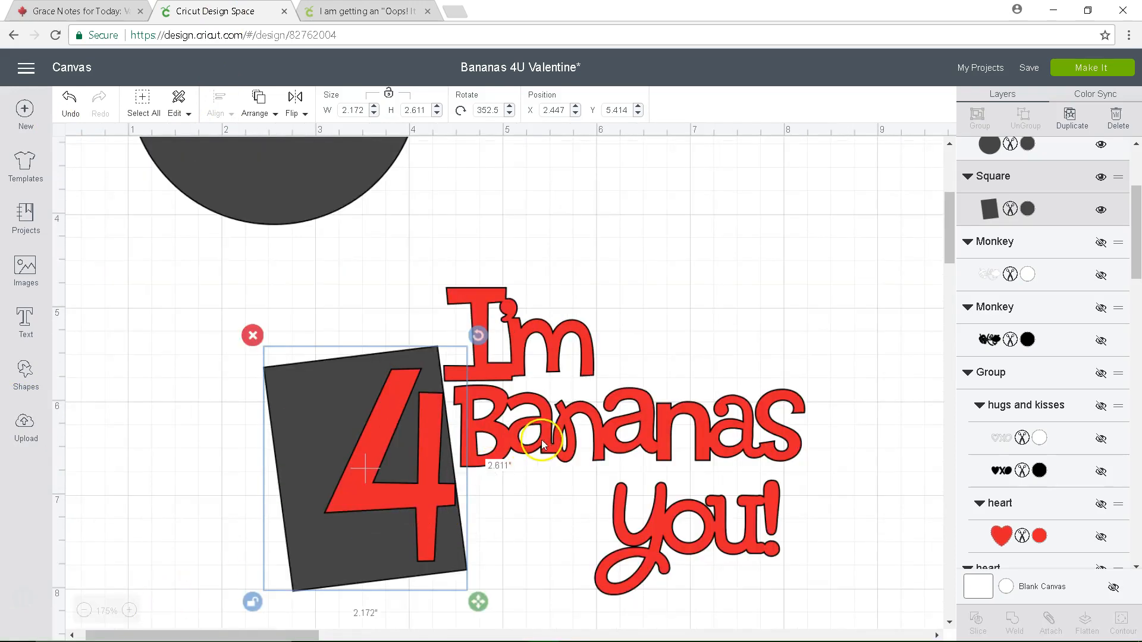
pyautogui.click(460, 562)
pyautogui.moveTo(460, 562); pyautogui.dragTo(458, 564)
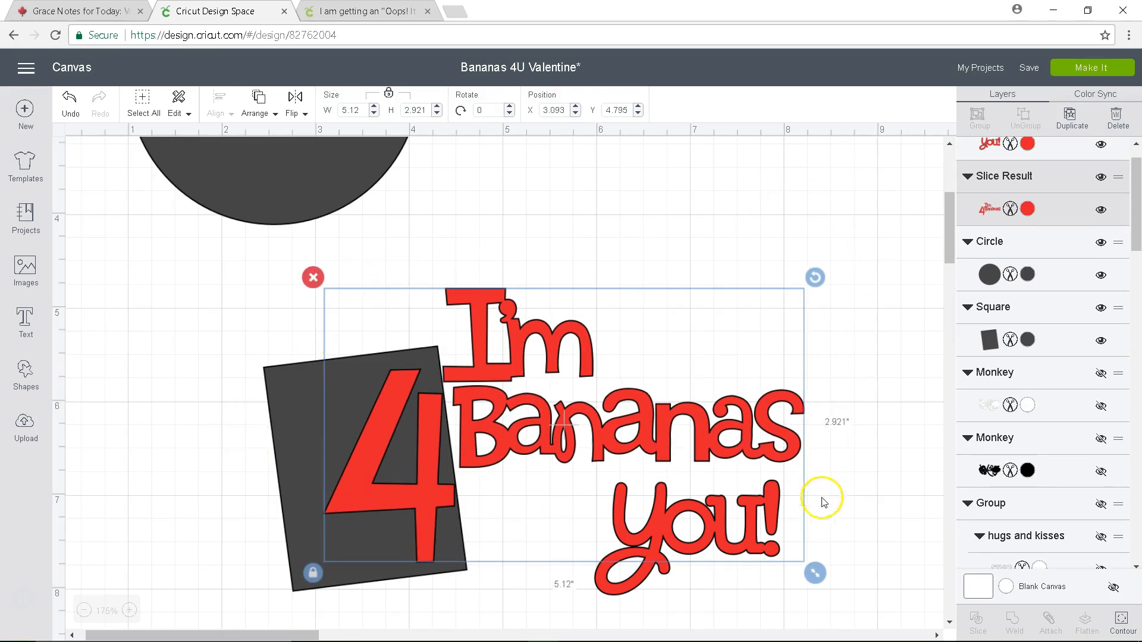
# Move "You!" clear above the phrase and slice the phrase with the tilted rectangle behind the "4".
pyautogui.click(626, 597)
pyautogui.moveTo(626, 592); pyautogui.dragTo(765, 238)
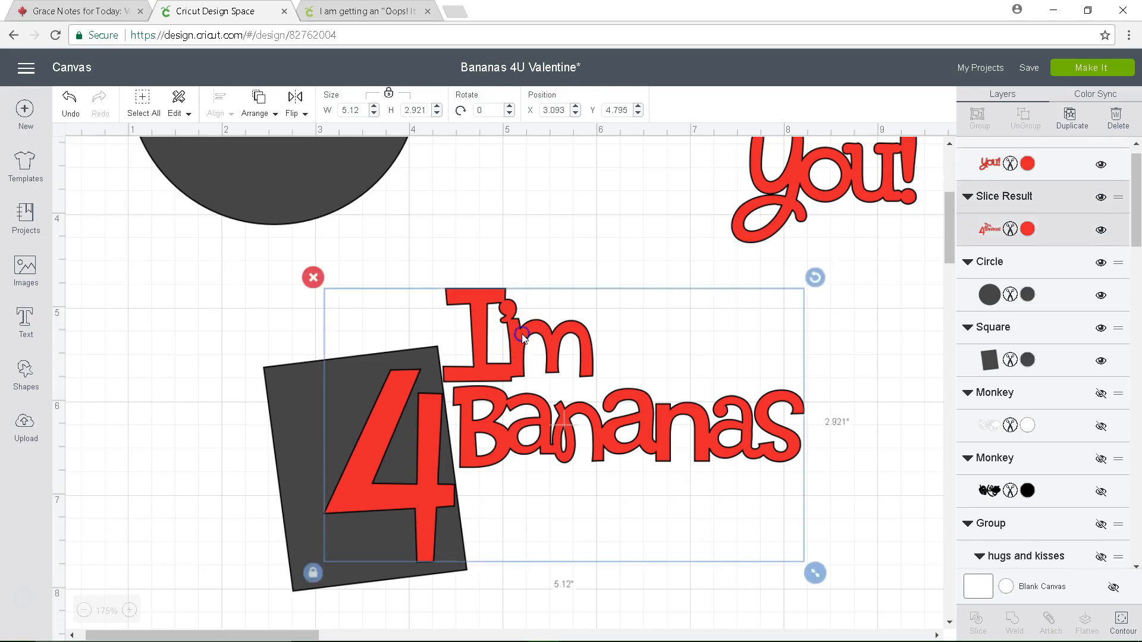
pyautogui.click(502, 335)
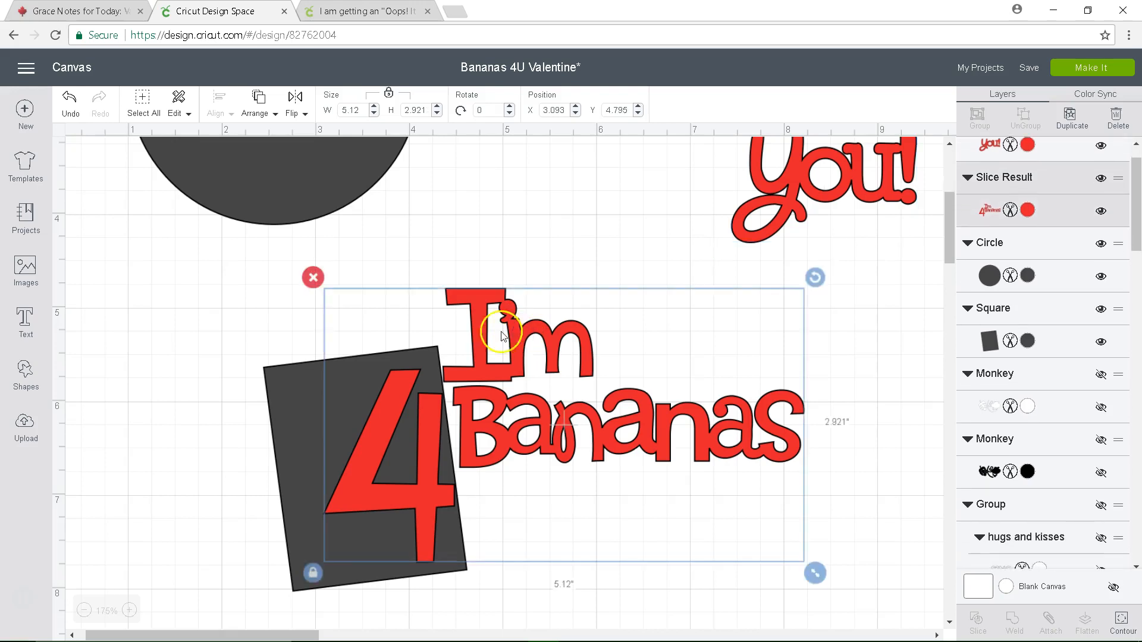
pyautogui.keyDown('shift'); pyautogui.click(291, 405); pyautogui.keyUp('shift')
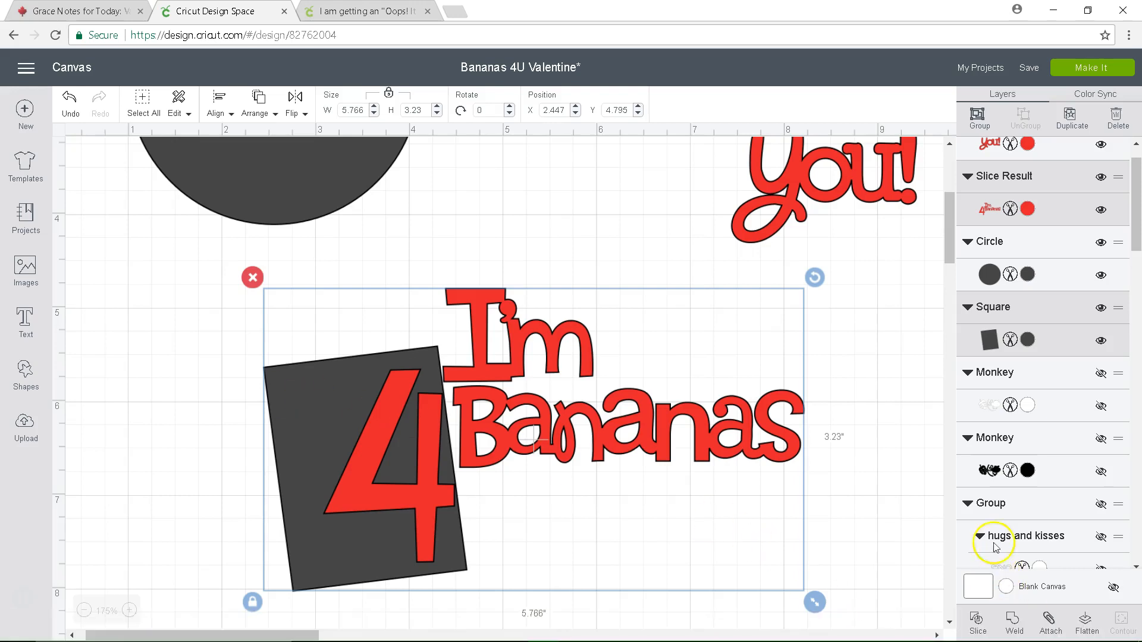
pyautogui.click(979, 622)
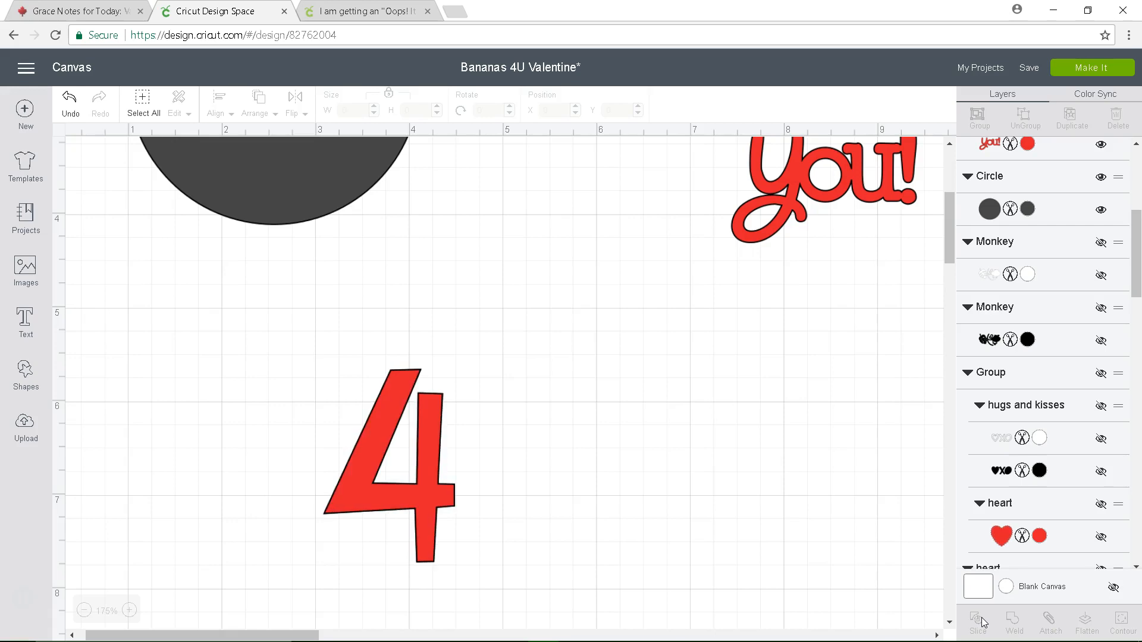
# Delete the rectangle with the "4" cutout and the dark duplicate "4", setting the red "4" apart from the phrase.
pyautogui.moveTo(315, 415); pyautogui.dragTo(153, 398)
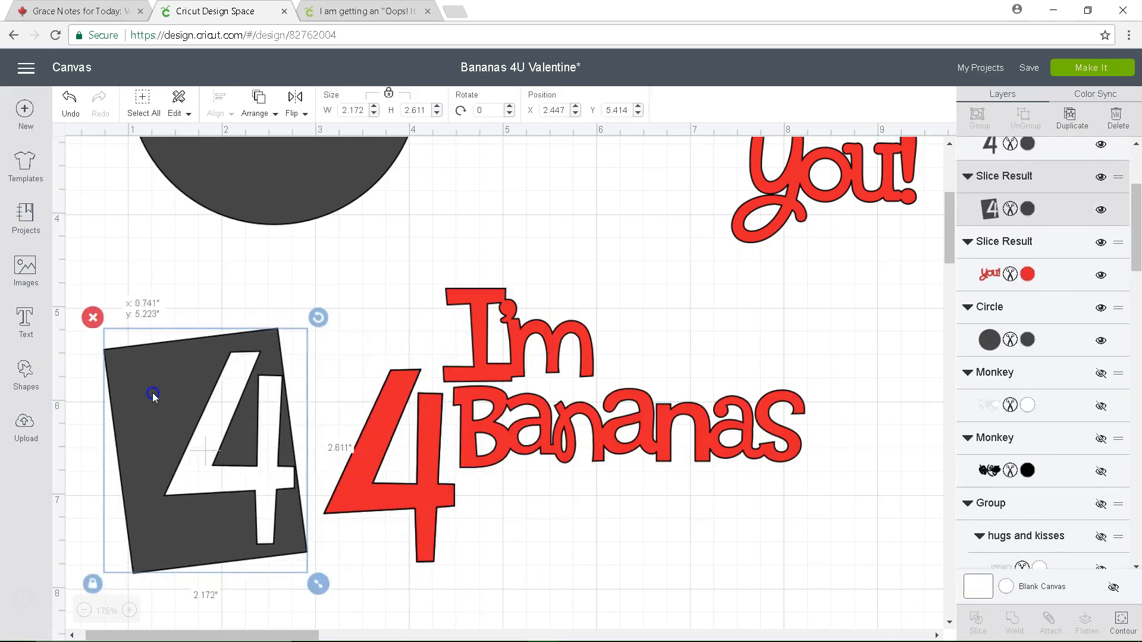
pyautogui.click(93, 318)
pyautogui.moveTo(341, 502); pyautogui.dragTo(190, 462)
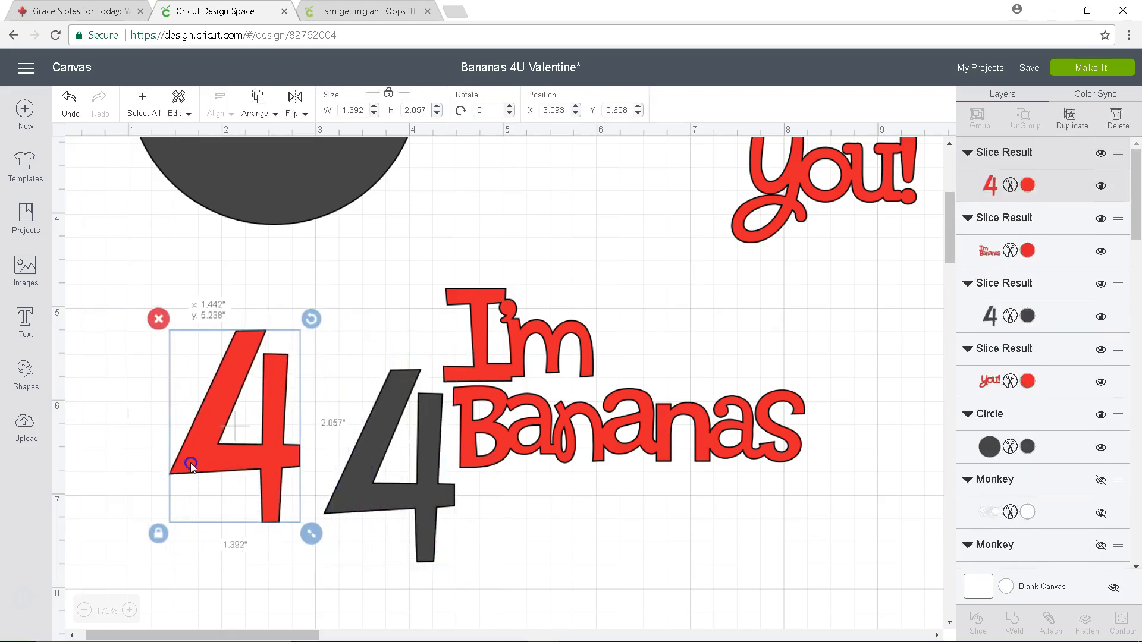
pyautogui.click(357, 484)
pyautogui.click(314, 358)
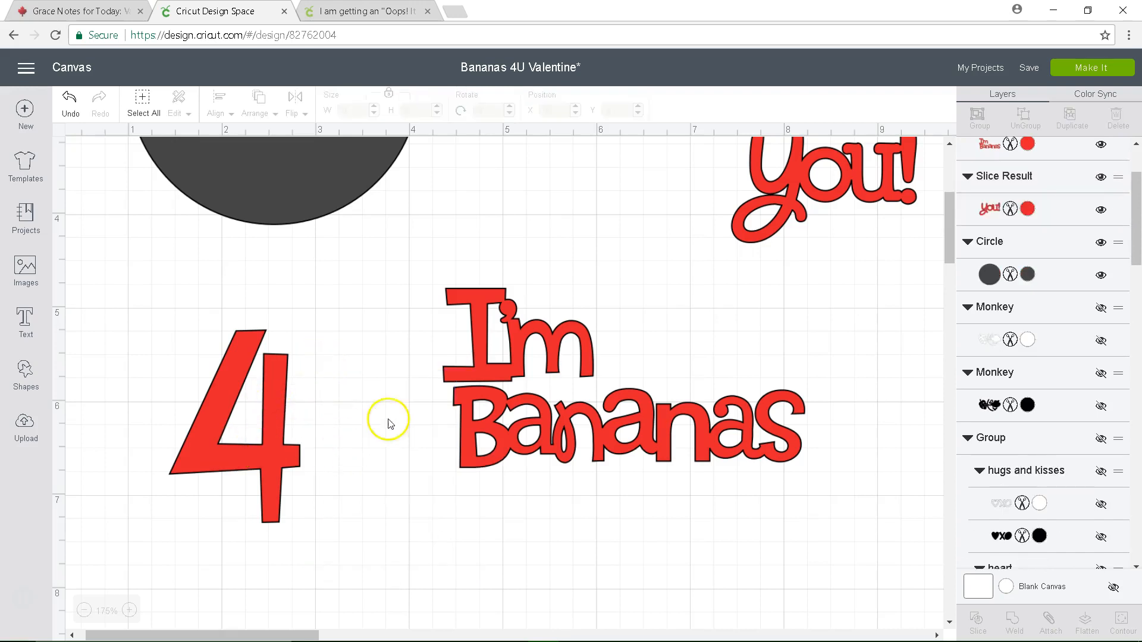
# Rearrange the red pieces with "I'm Bananas" at about X 3.198, Y 4.636 and "4" and "You!" side by side beneath it.
pyautogui.moveTo(518, 427); pyautogui.dragTo(421, 412)
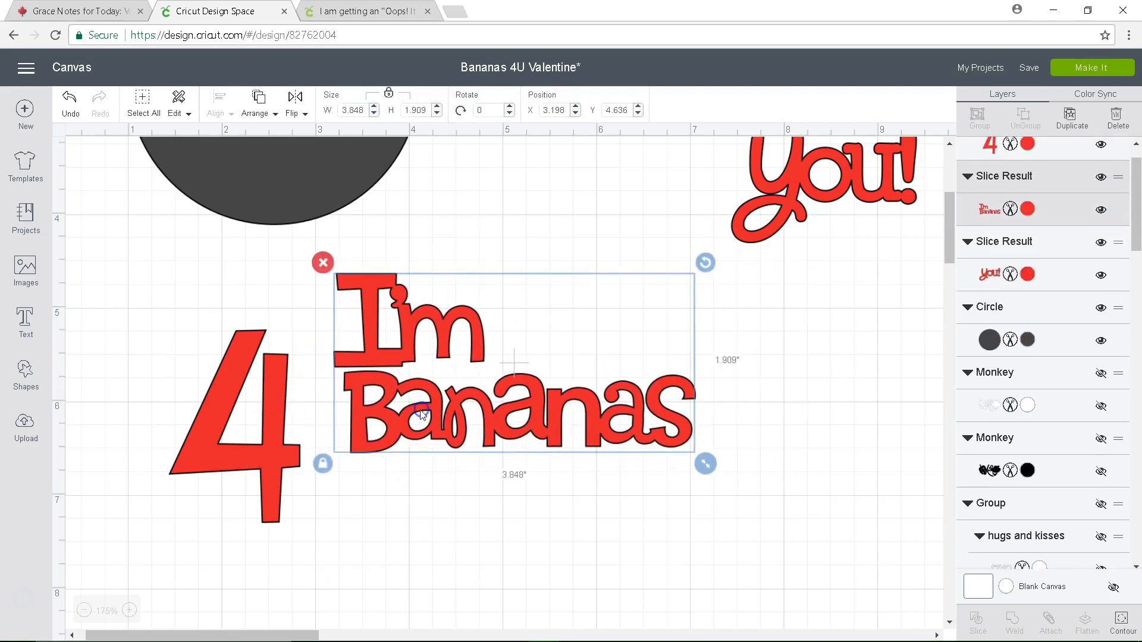
pyautogui.moveTo(276, 457); pyautogui.dragTo(431, 570)
pyautogui.moveTo(778, 178); pyautogui.dragTo(502, 543)
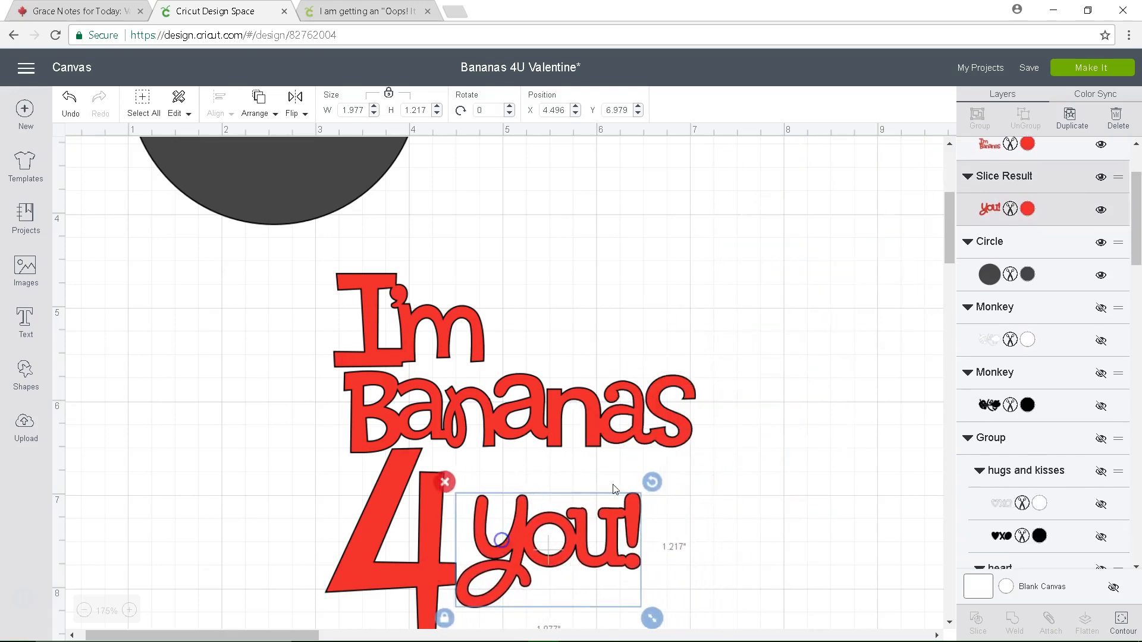
pyautogui.scroll(-1, 897, 367)
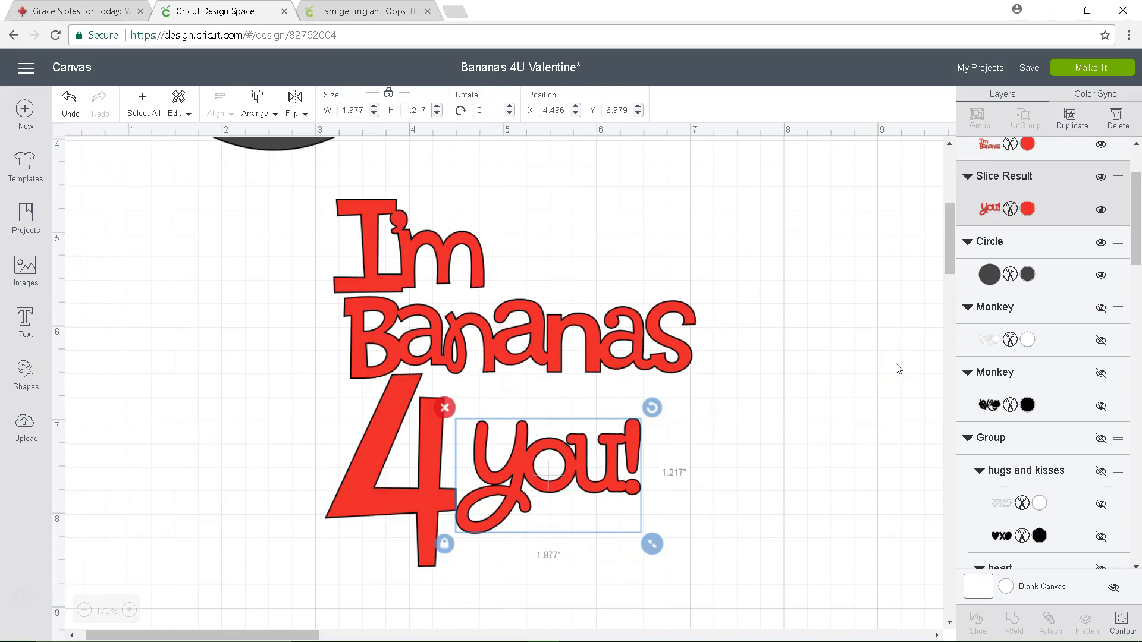
# Tighten the layout so the words touch, with "4" at about X 3.085, Y 6.468 and "You!" at about X 4.401, Y 6.551.
pyautogui.scroll(-8, 1041, 357)
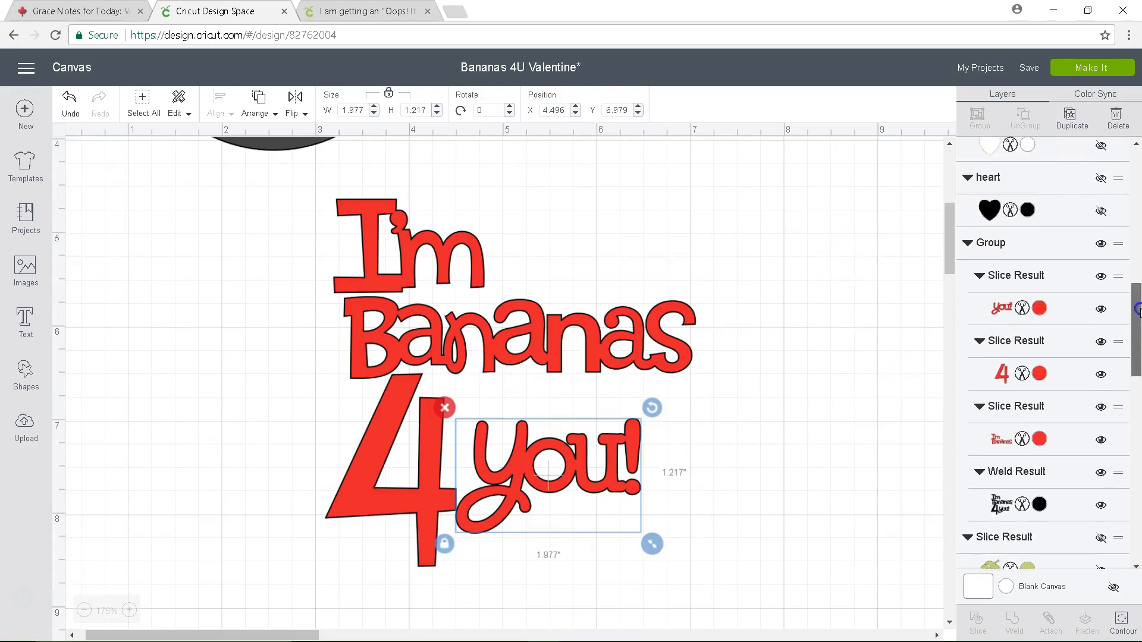
pyautogui.scroll(3, 1041, 356)
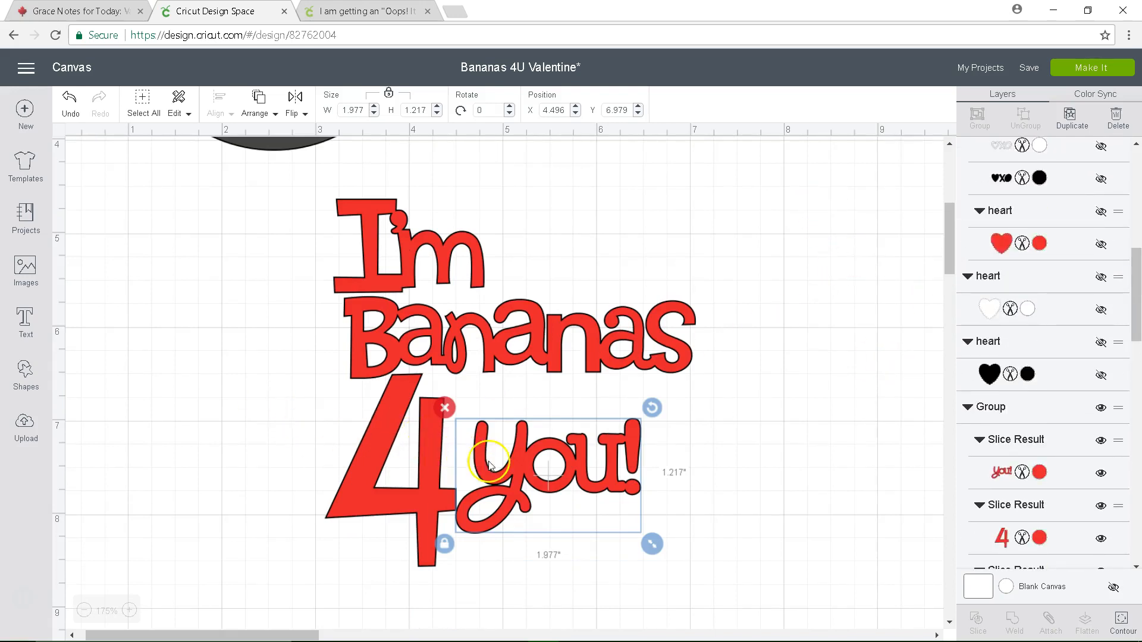
pyautogui.click(377, 458)
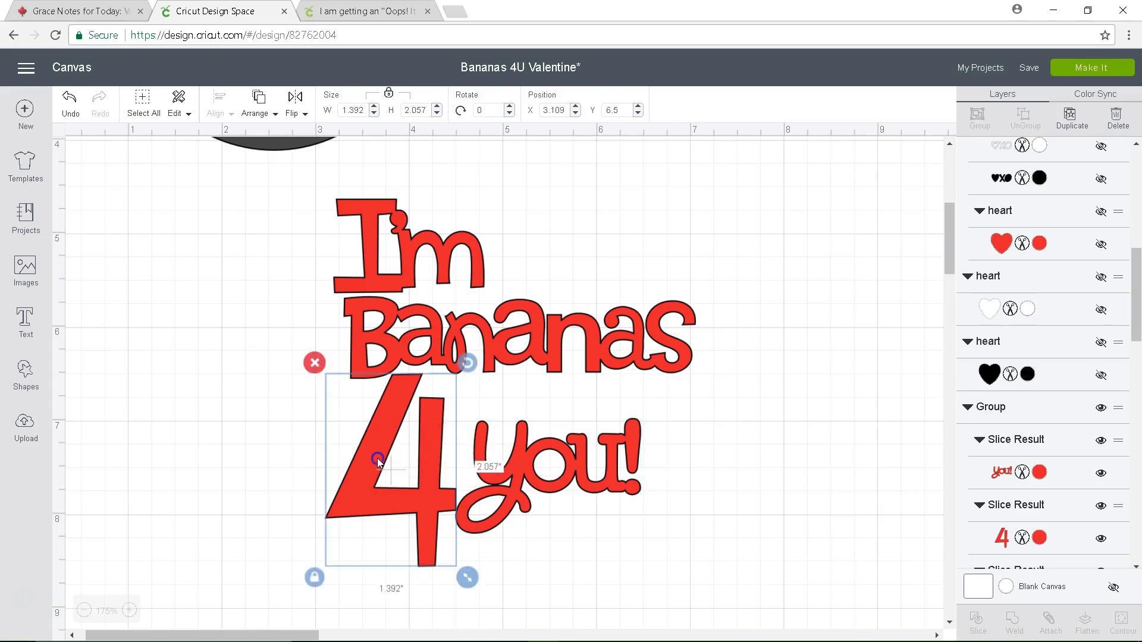
pyautogui.moveTo(376, 459); pyautogui.dragTo(374, 455)
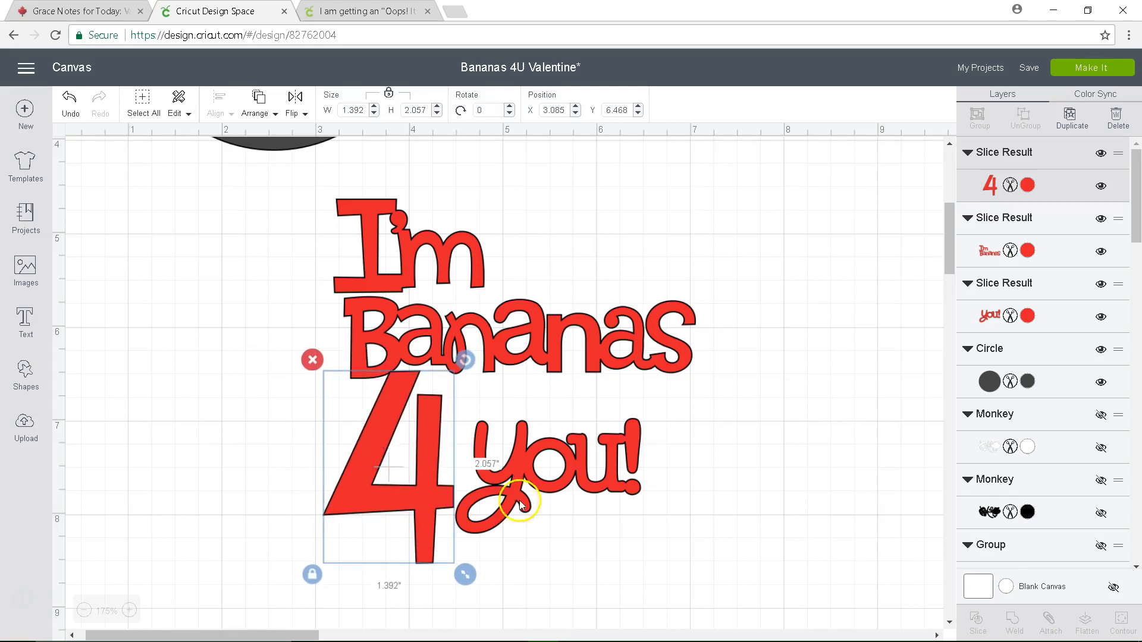
pyautogui.click(552, 484)
pyautogui.moveTo(551, 484); pyautogui.dragTo(542, 442)
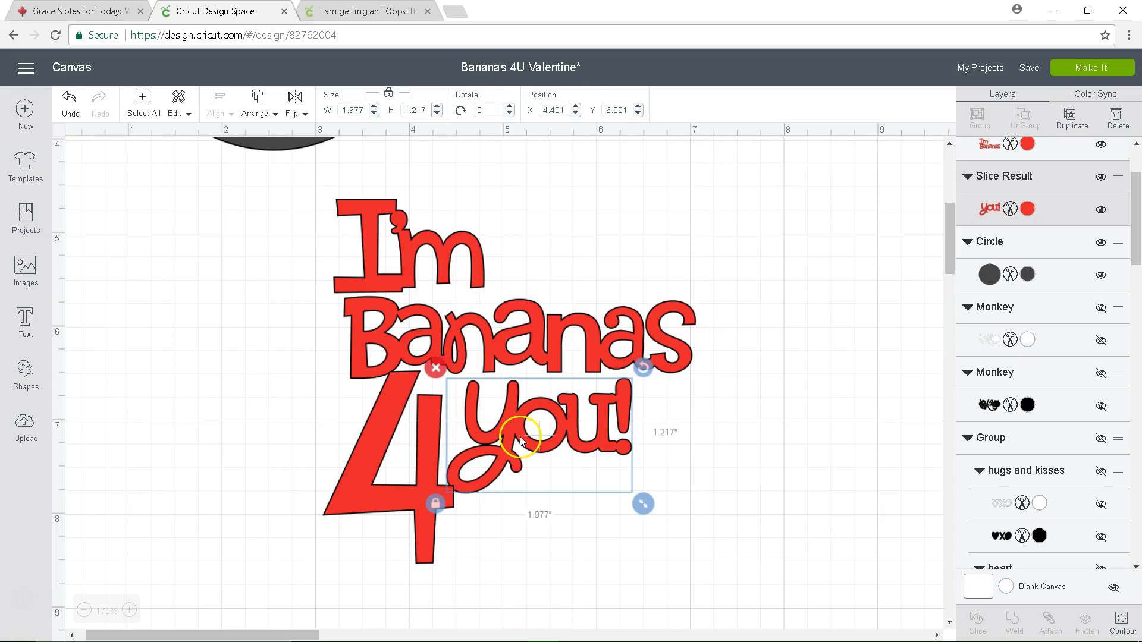
# Weld the "4", "I'm Bananas" and "You!" pieces into one shape and undo the weld.
pyautogui.keyDown('shift'); pyautogui.click(344, 501); pyautogui.keyUp('shift')
pyautogui.click(274, 325)
pyautogui.moveTo(319, 167); pyautogui.dragTo(244, 592)
pyautogui.click(797, 597)
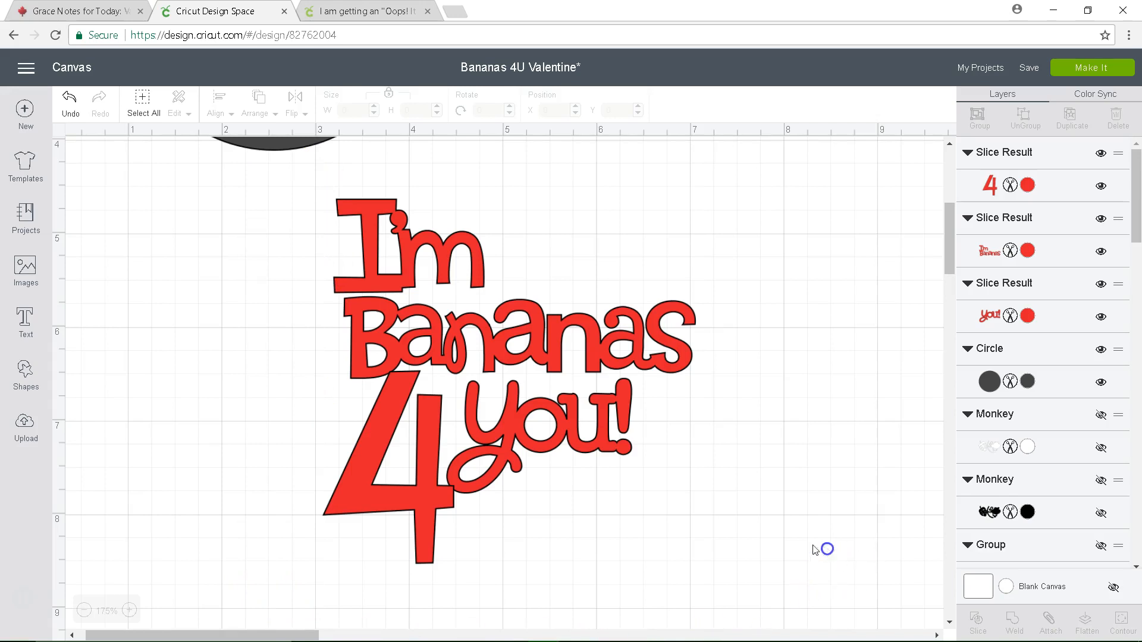
pyautogui.moveTo(286, 172); pyautogui.dragTo(737, 576)
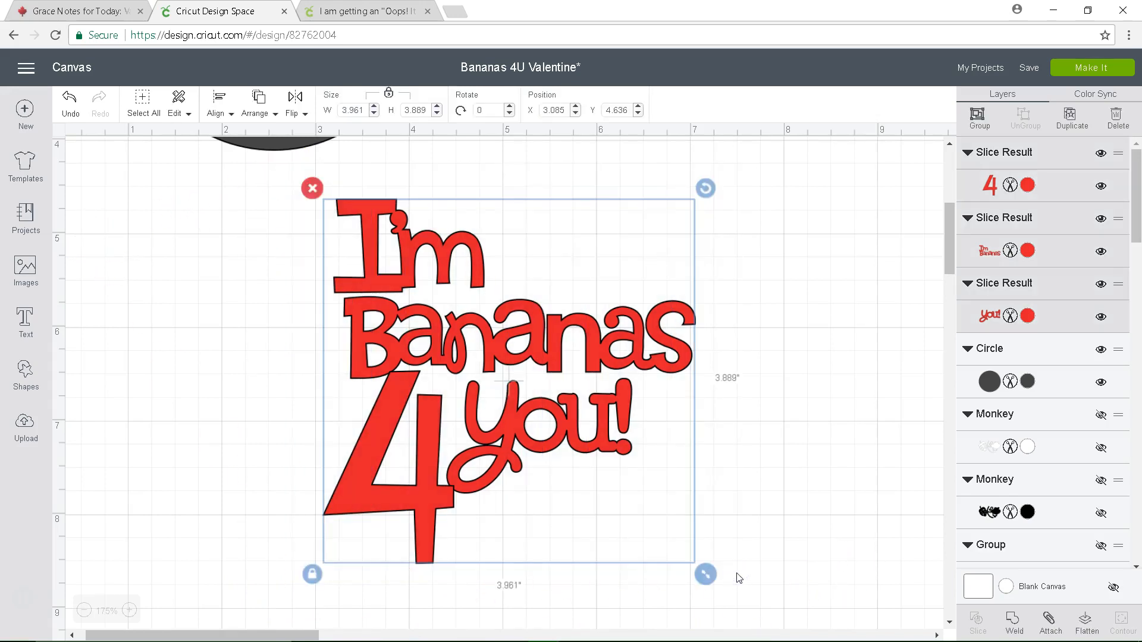
pyautogui.click(1013, 624)
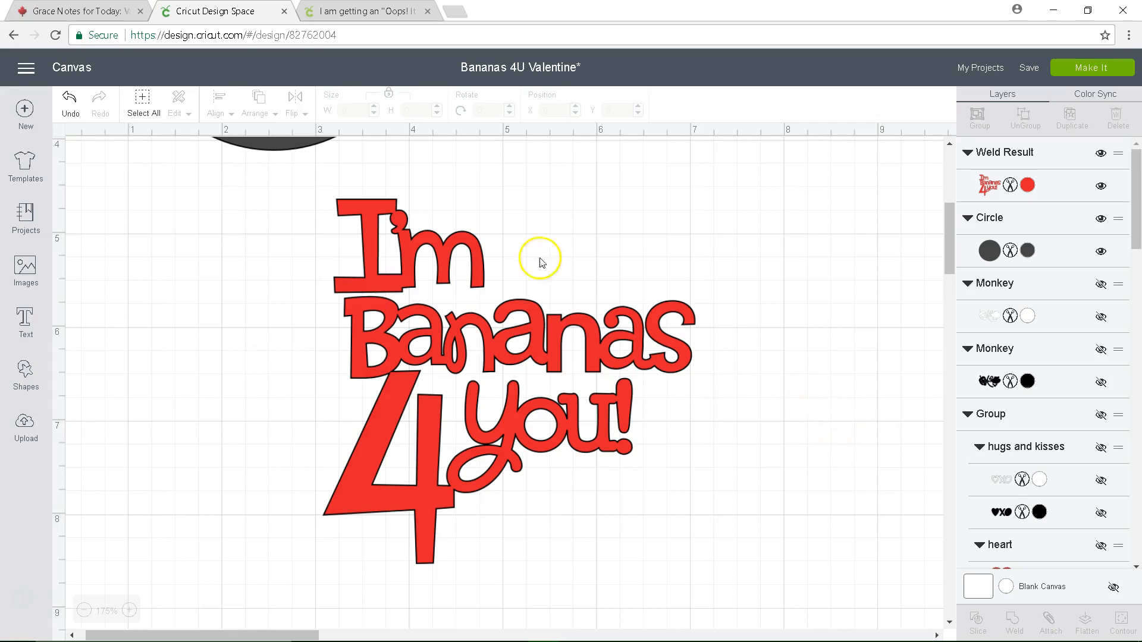
pyautogui.click(67, 101)
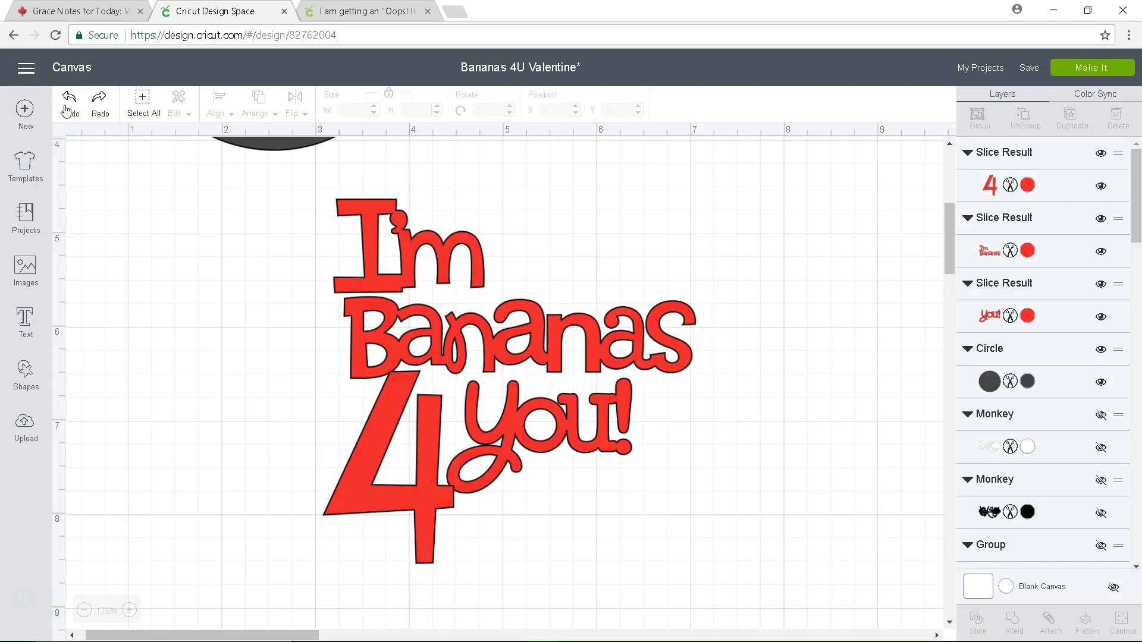
# Space the pieces apart by moving "You!" to about X 4.591, Y 6.551 and the "4" slightly below "Bananas".
pyautogui.click(79, 114)
pyautogui.moveTo(502, 442); pyautogui.dragTo(519, 443)
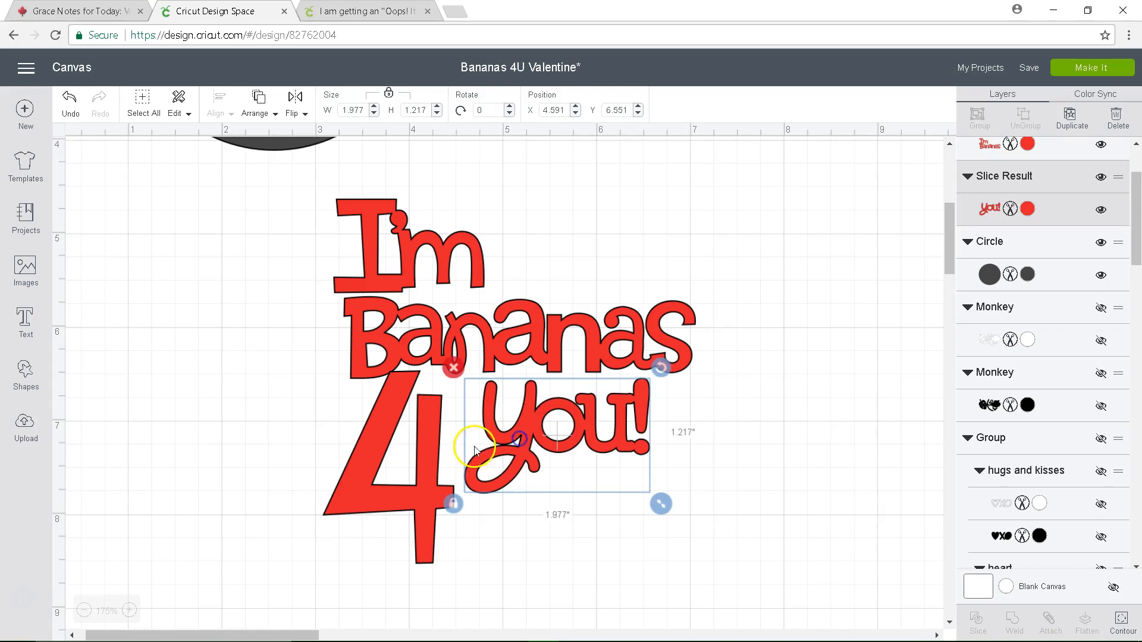
pyautogui.moveTo(436, 450); pyautogui.dragTo(445, 465)
# Select the "4", "I'm Bananas" and "You!" pieces together and group them.
pyautogui.click(526, 445)
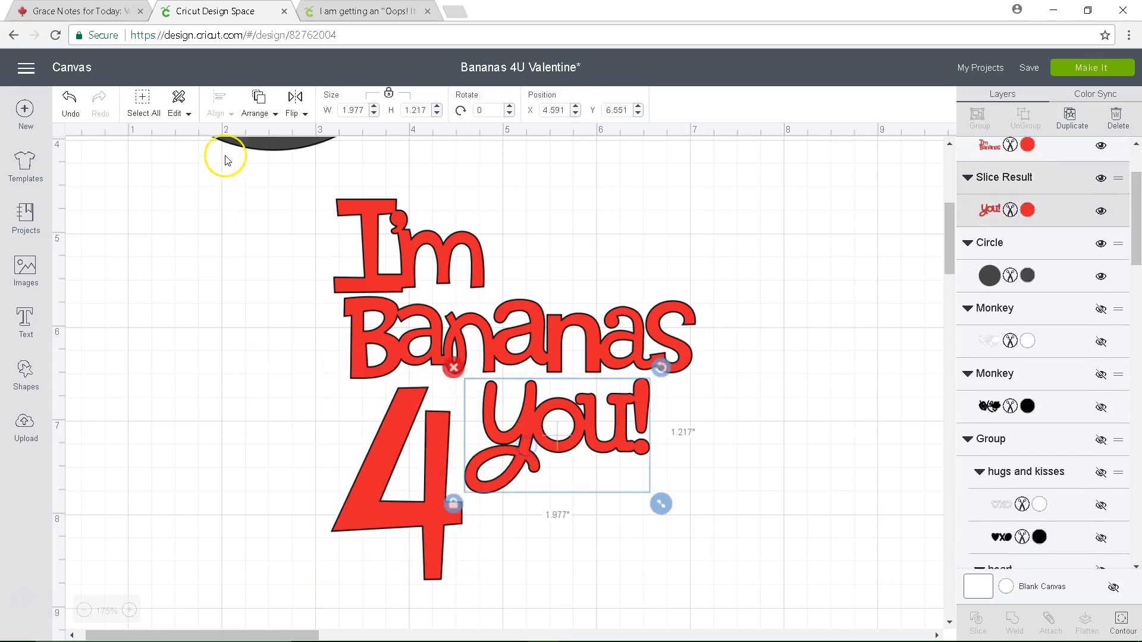
pyautogui.moveTo(275, 173); pyautogui.dragTo(776, 598)
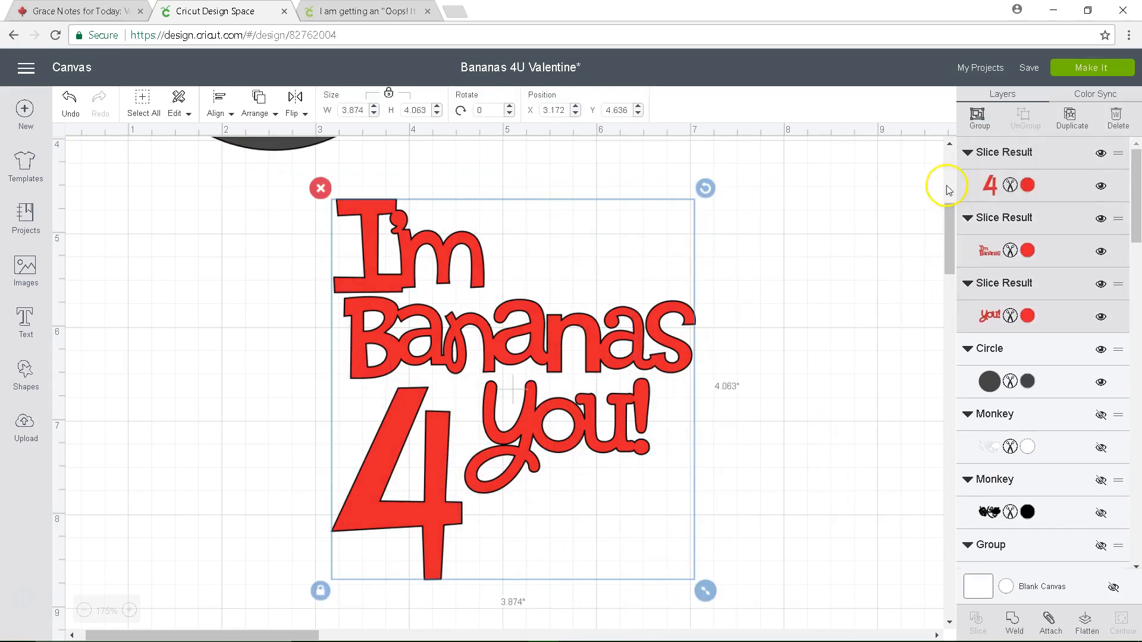
pyautogui.click(974, 118)
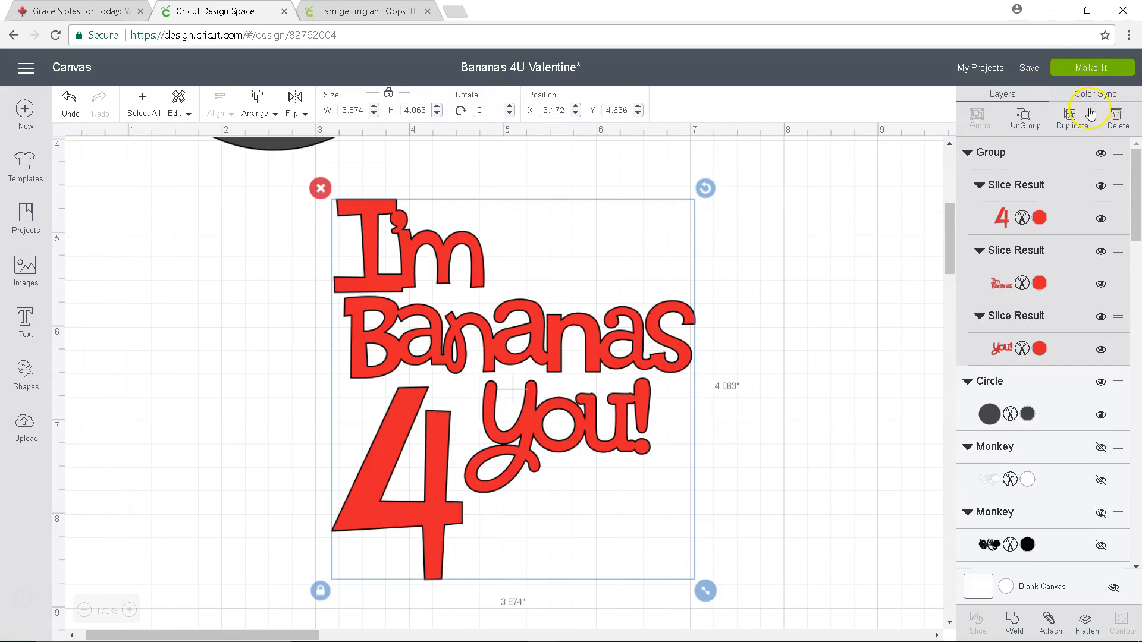
# Duplicate the grouped red phrase and move the copy to about X 4.339, Y 4.795.
pyautogui.click(1071, 121)
pyautogui.click(476, 401)
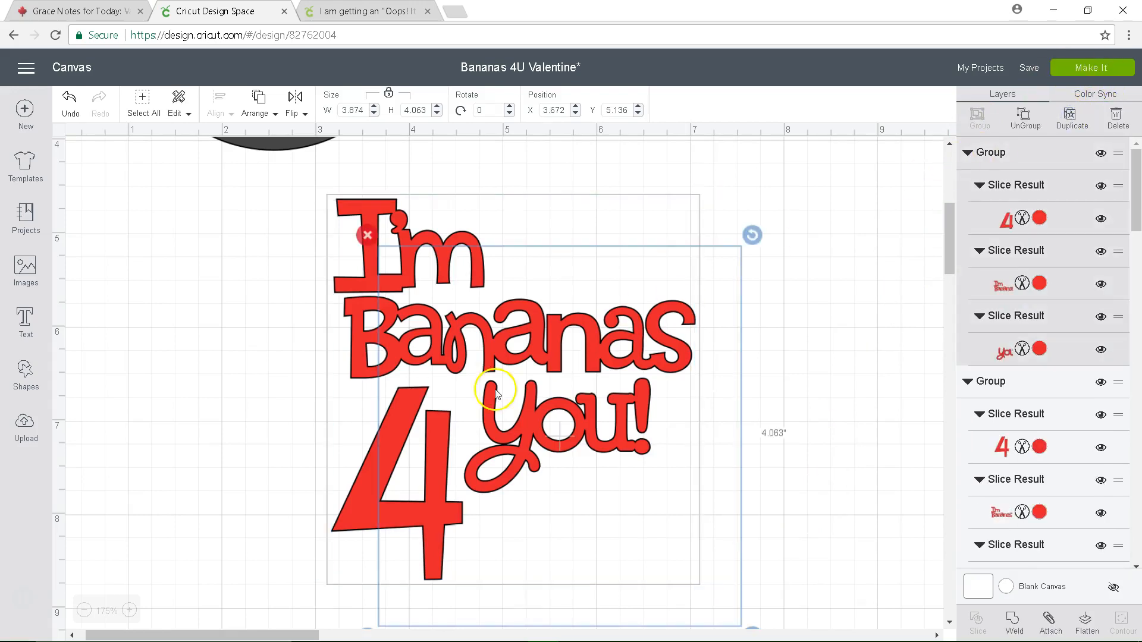
pyautogui.moveTo(425, 400); pyautogui.dragTo(488, 370)
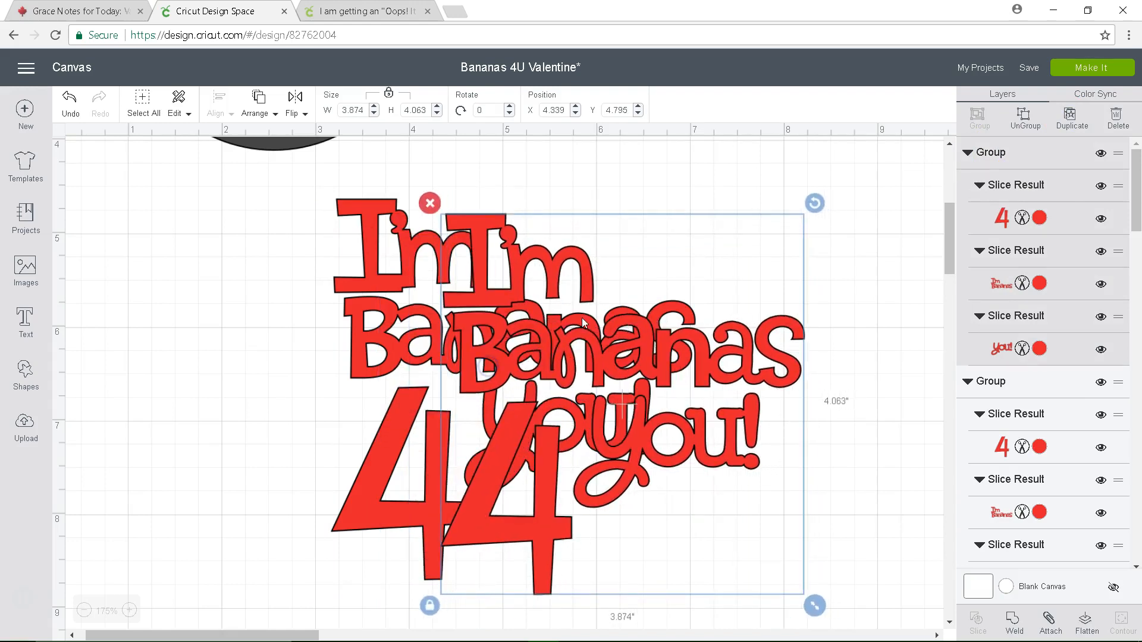
# Recolor the copied group's "4", "I'm Bananas" and "You!" pieces black.
pyautogui.click(1038, 218)
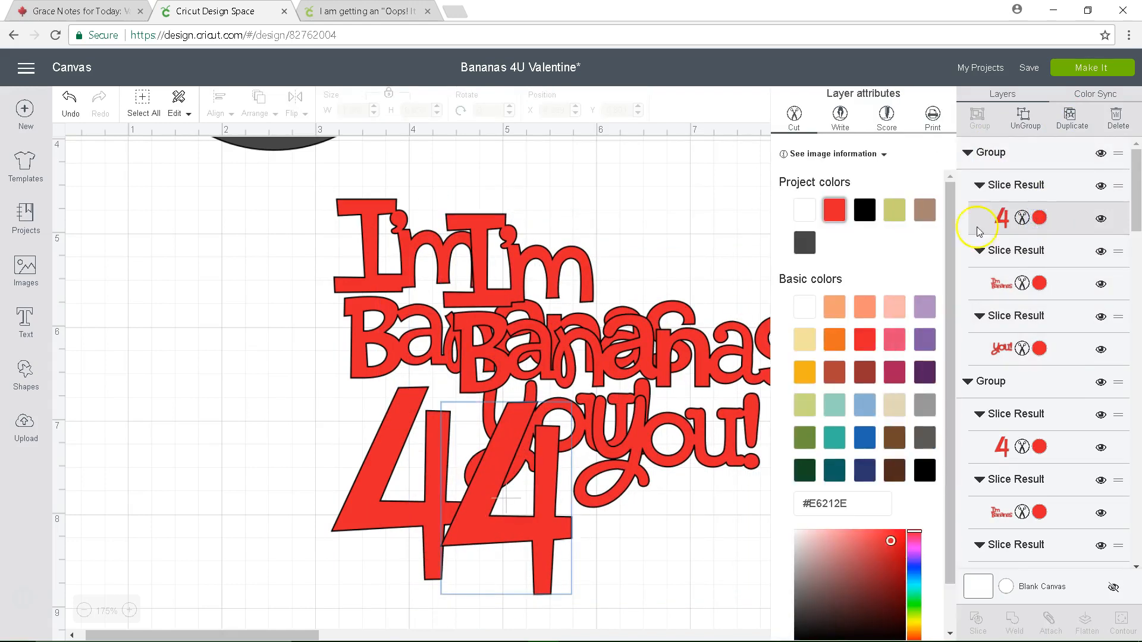
pyautogui.click(864, 212)
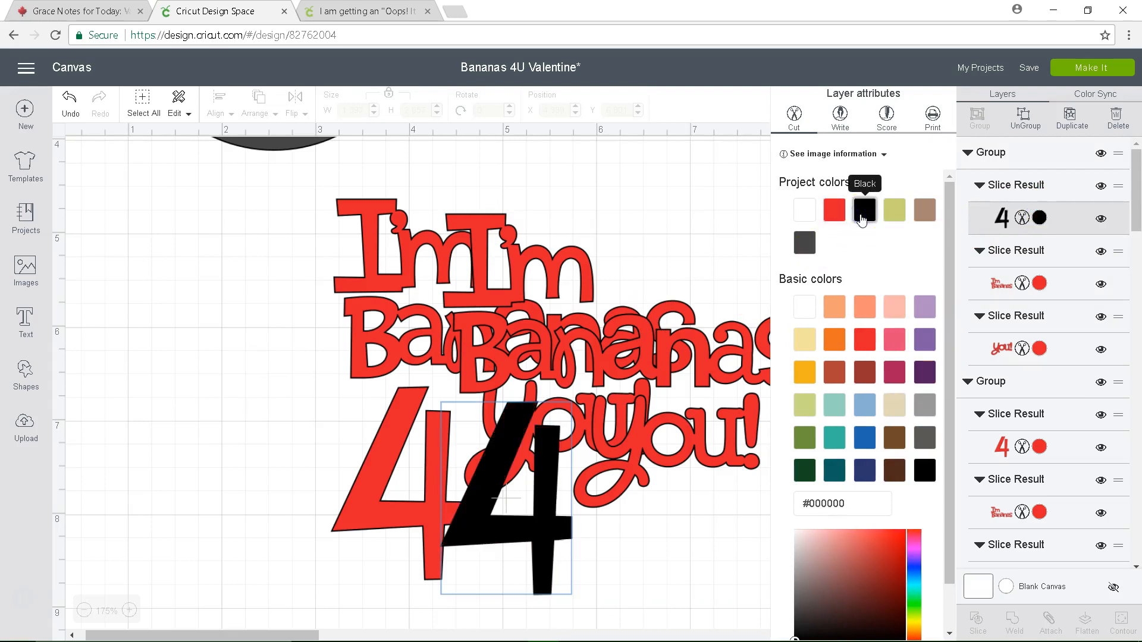
pyautogui.click(1039, 284)
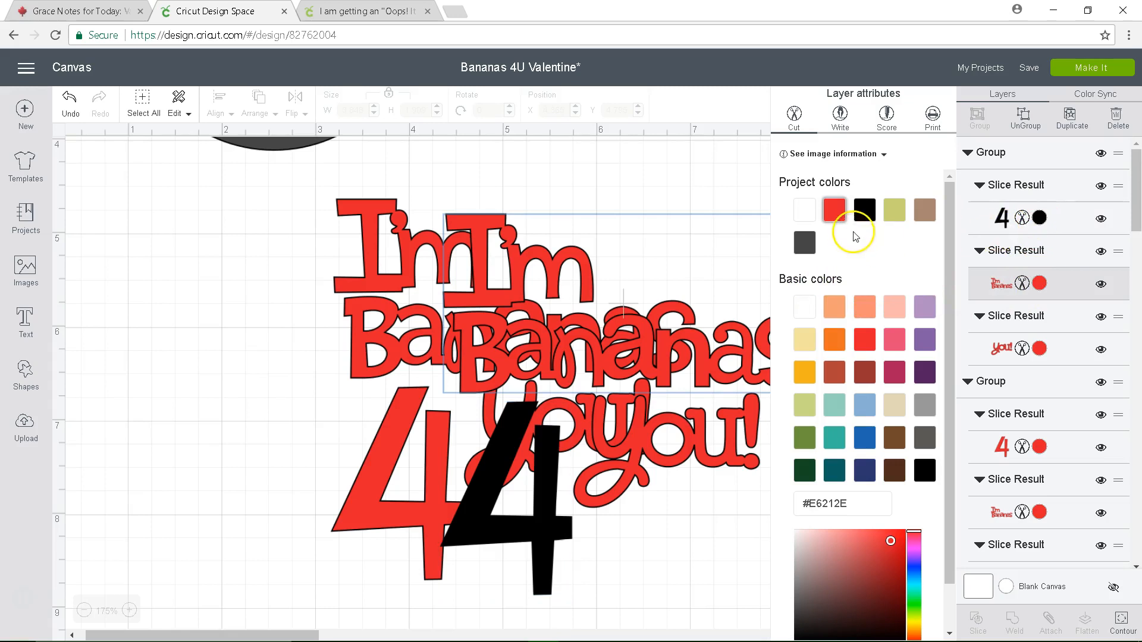
pyautogui.click(864, 211)
pyautogui.click(1038, 350)
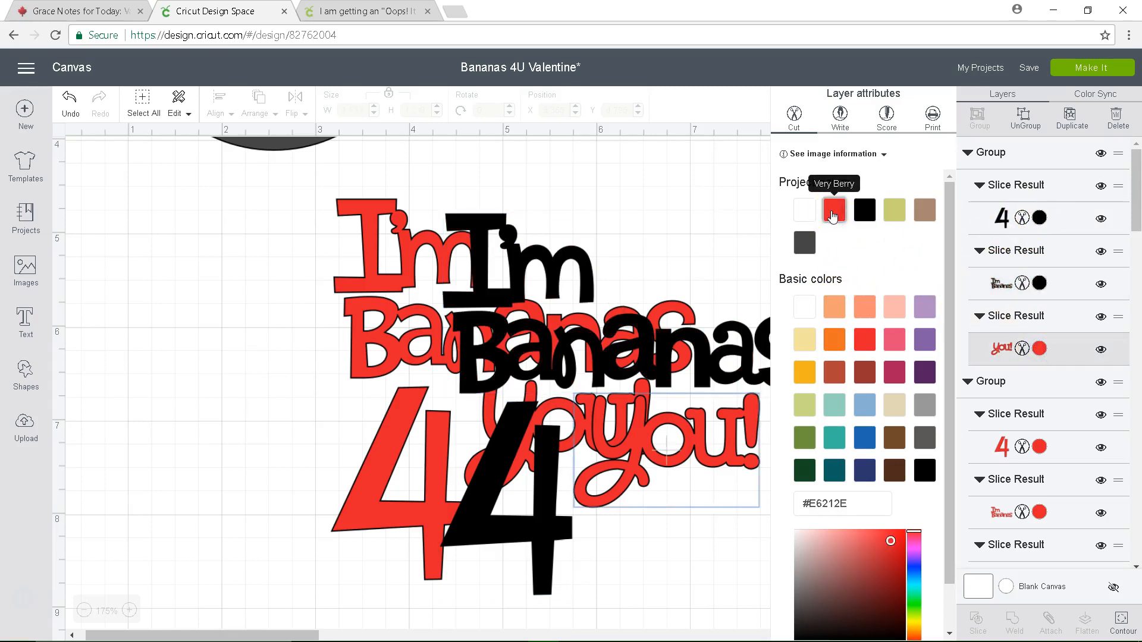
pyautogui.click(805, 242)
pyautogui.click(865, 213)
pyautogui.click(293, 421)
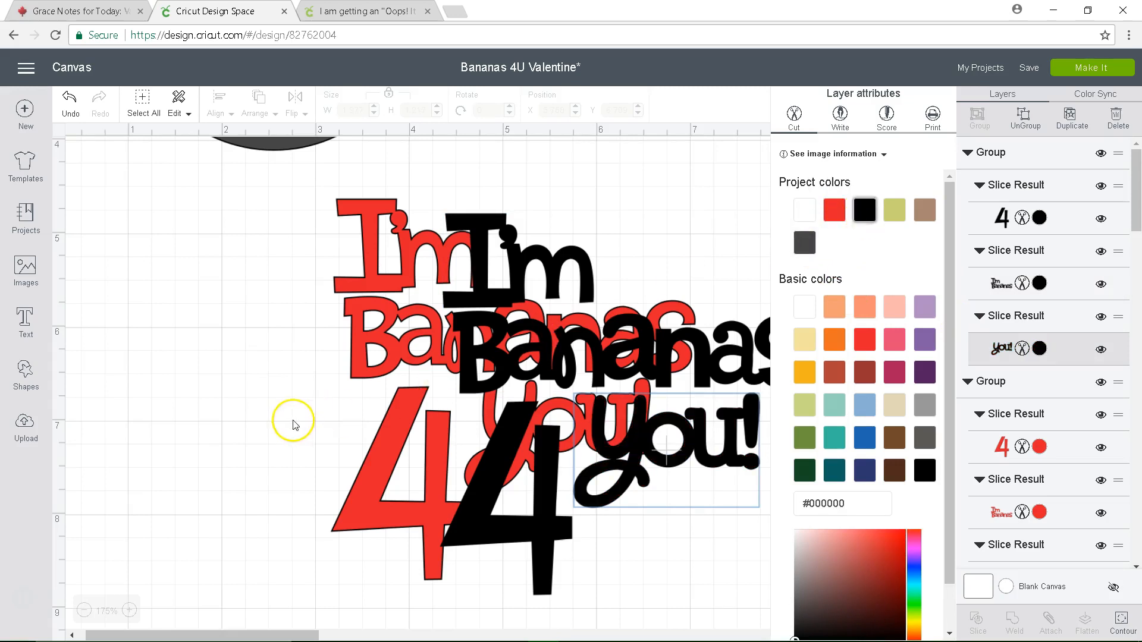
# Bring the red group to the front at about X 1.696, Y 4.827 and place the black group behind it at about X 1.736, Y 4.795.
pyautogui.moveTo(358, 361); pyautogui.dragTo(221, 376)
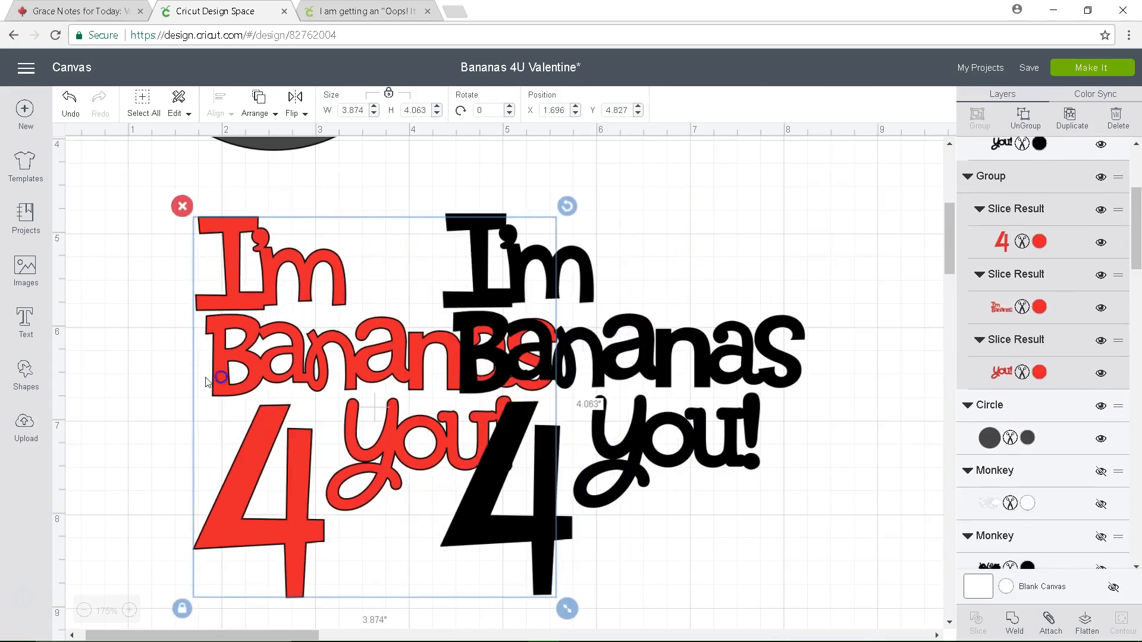
pyautogui.click(256, 107)
pyautogui.click(262, 196)
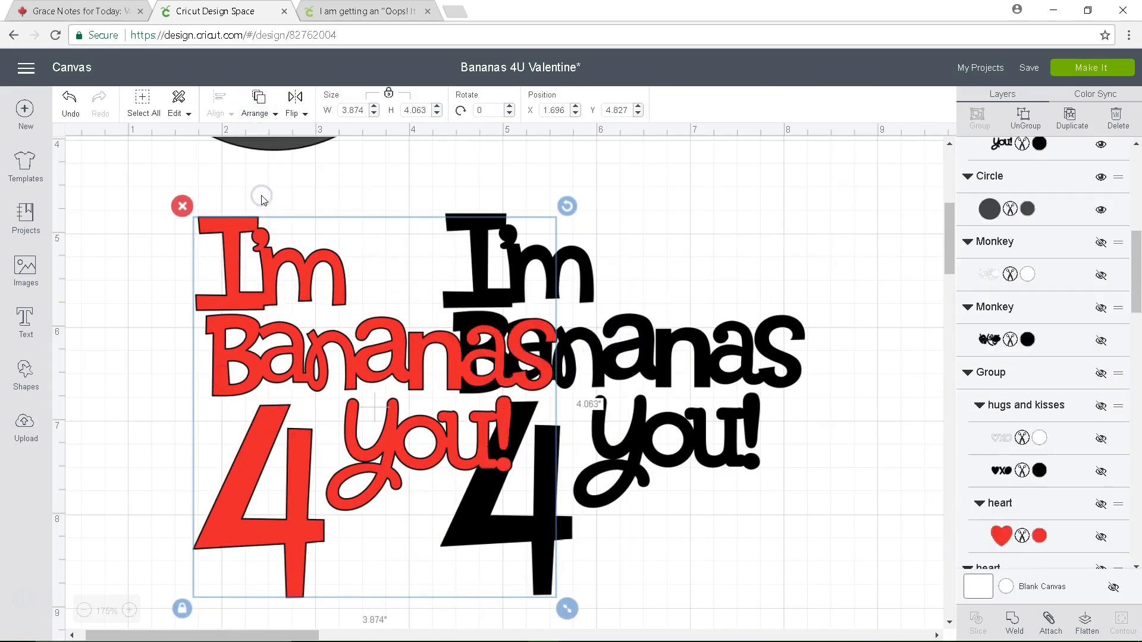
pyautogui.moveTo(745, 357); pyautogui.dragTo(486, 359)
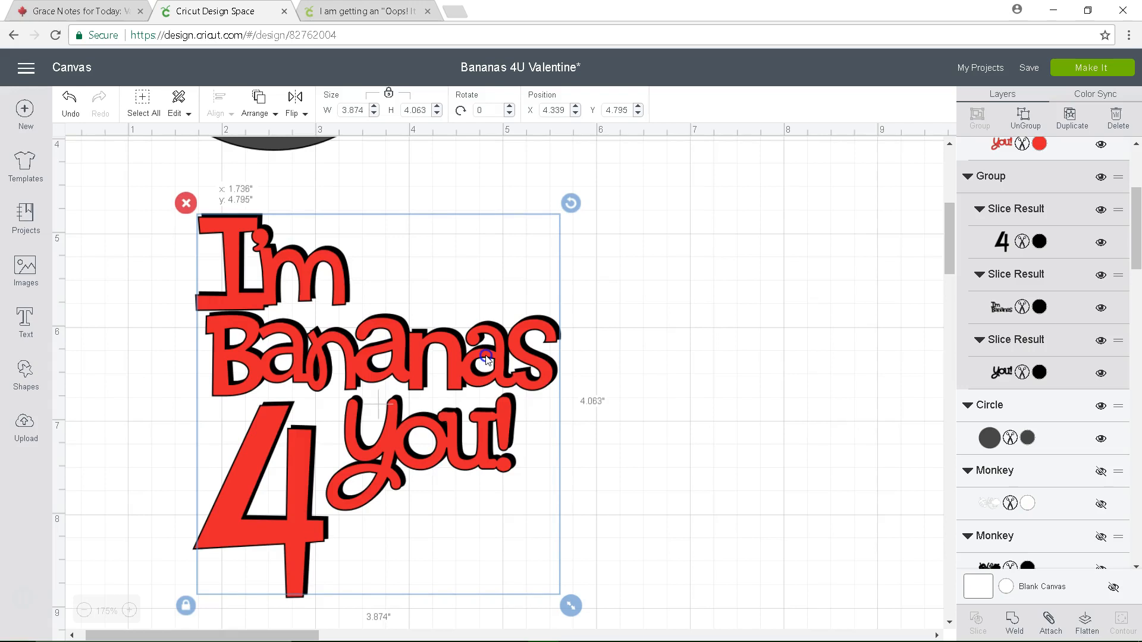
pyautogui.click(628, 311)
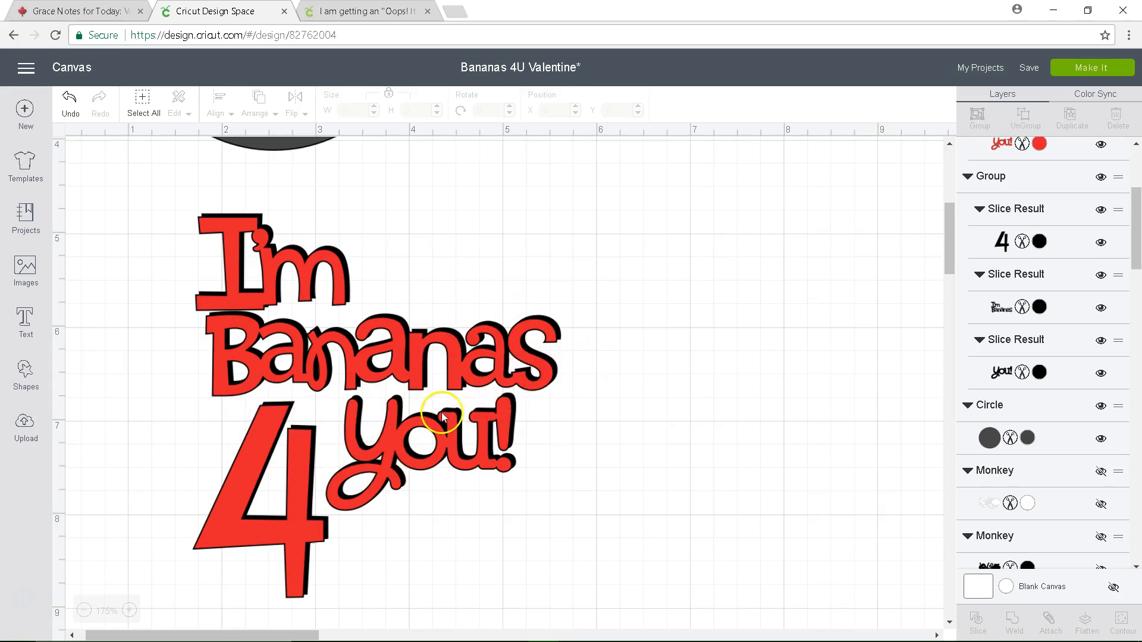
# Move the red group aside to about X 4.291, Y 4.374 and enlarge the black group to about 3.927 by 4.119 inches.
pyautogui.moveTo(431, 434); pyautogui.dragTo(437, 426)
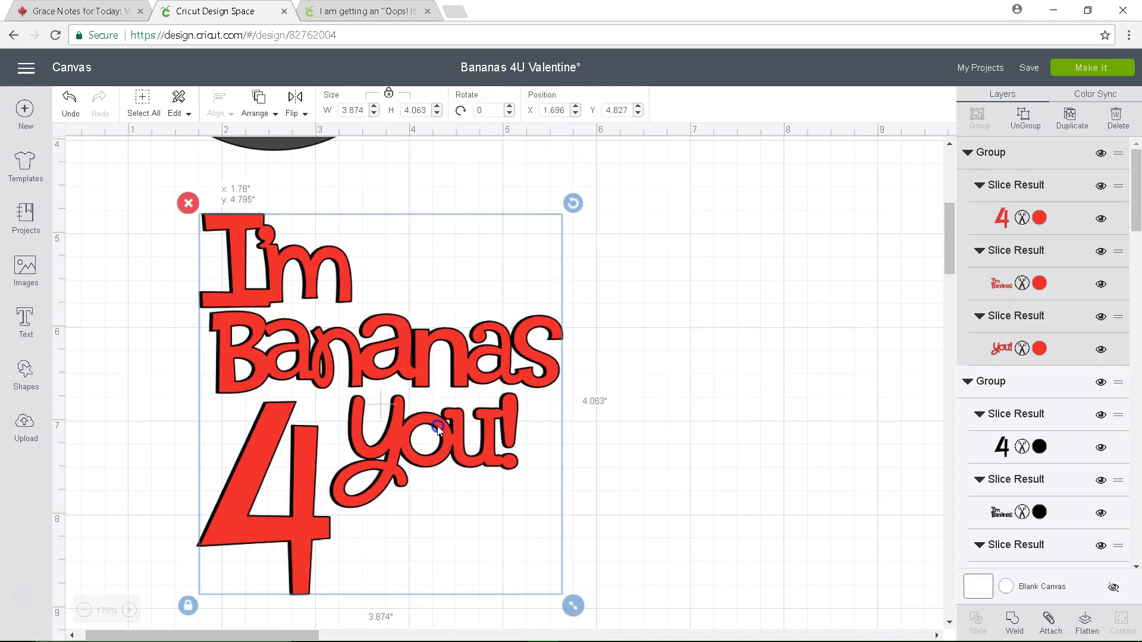
pyautogui.moveTo(437, 426)
pyautogui.mouseDown()
pyautogui.moveTo(485, 420)
pyautogui.moveTo(436, 427)
pyautogui.mouseUp()
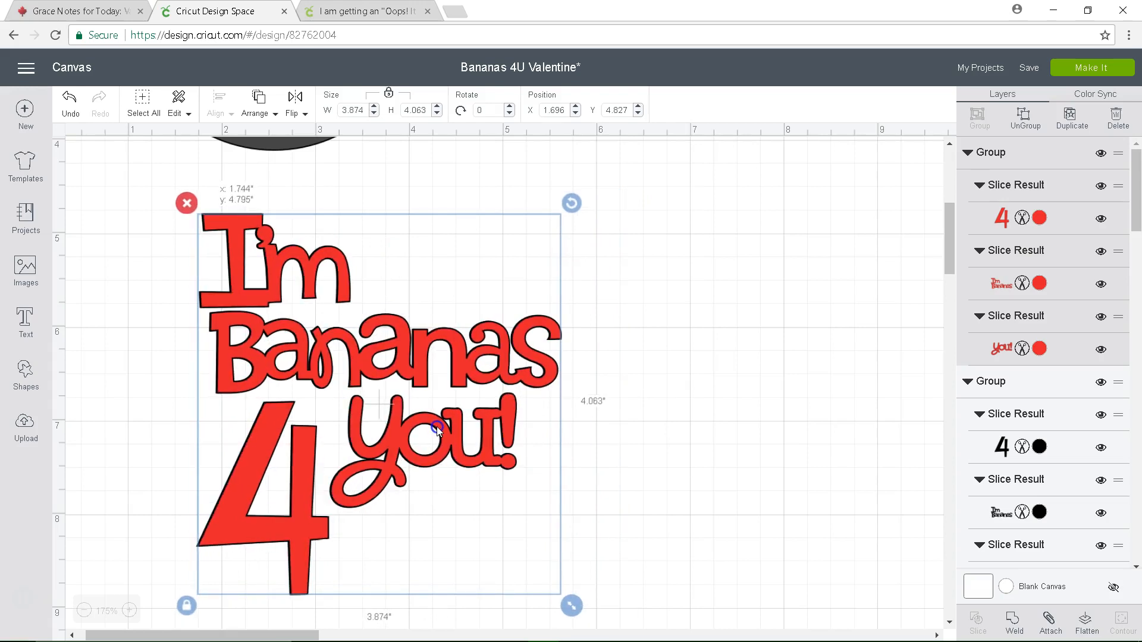
pyautogui.moveTo(437, 426); pyautogui.dragTo(640, 413)
pyautogui.click(681, 381)
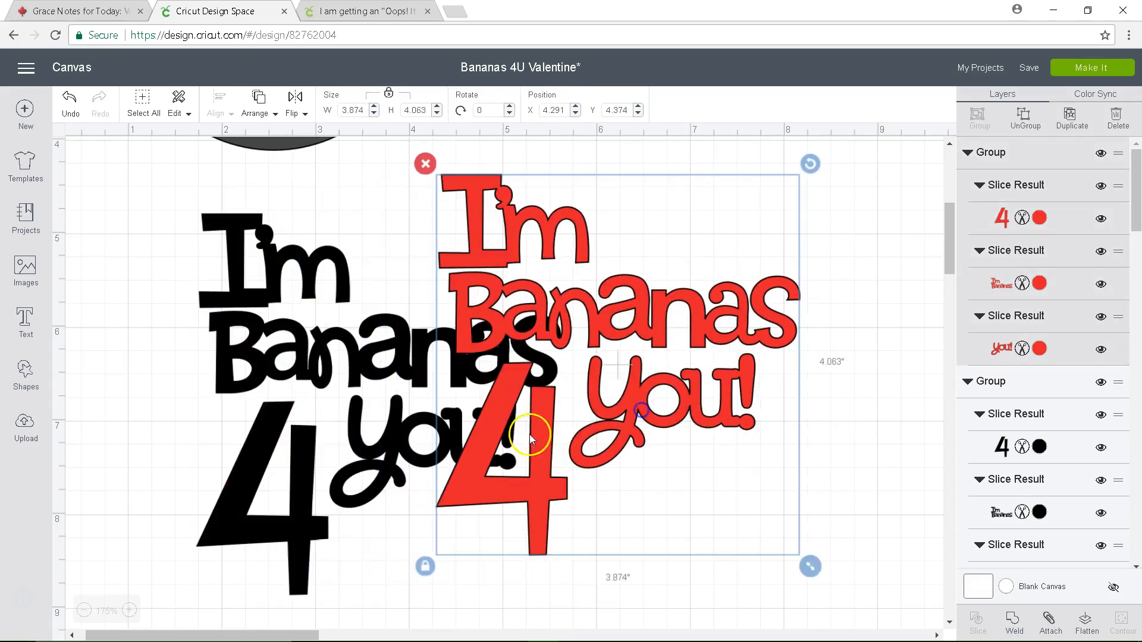
pyautogui.click(301, 479)
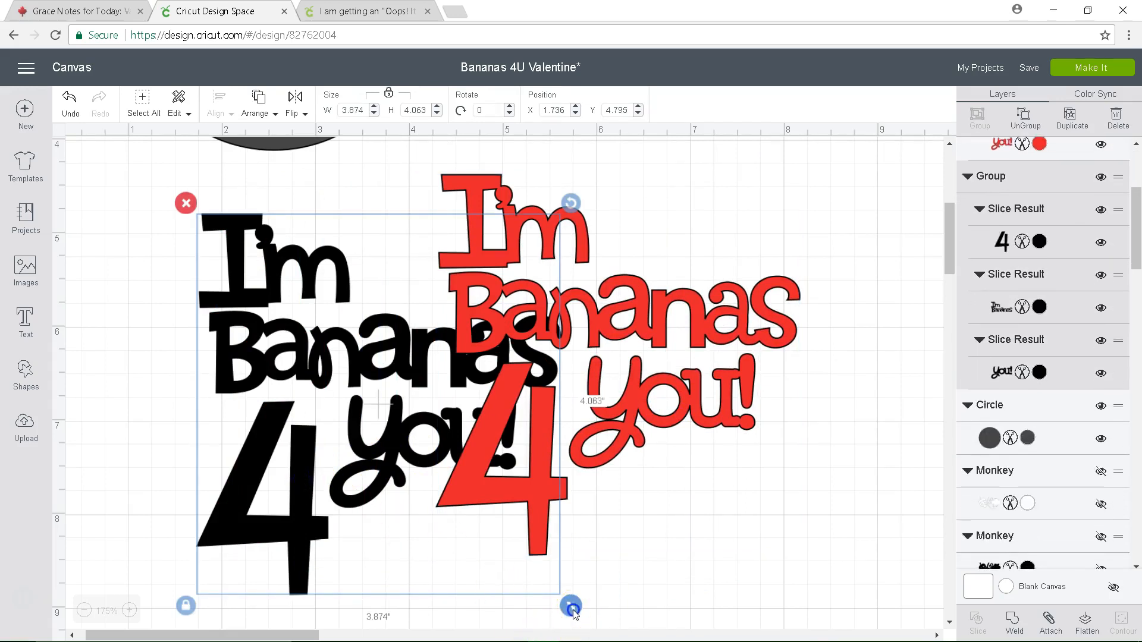
pyautogui.moveTo(575, 614); pyautogui.dragTo(574, 610)
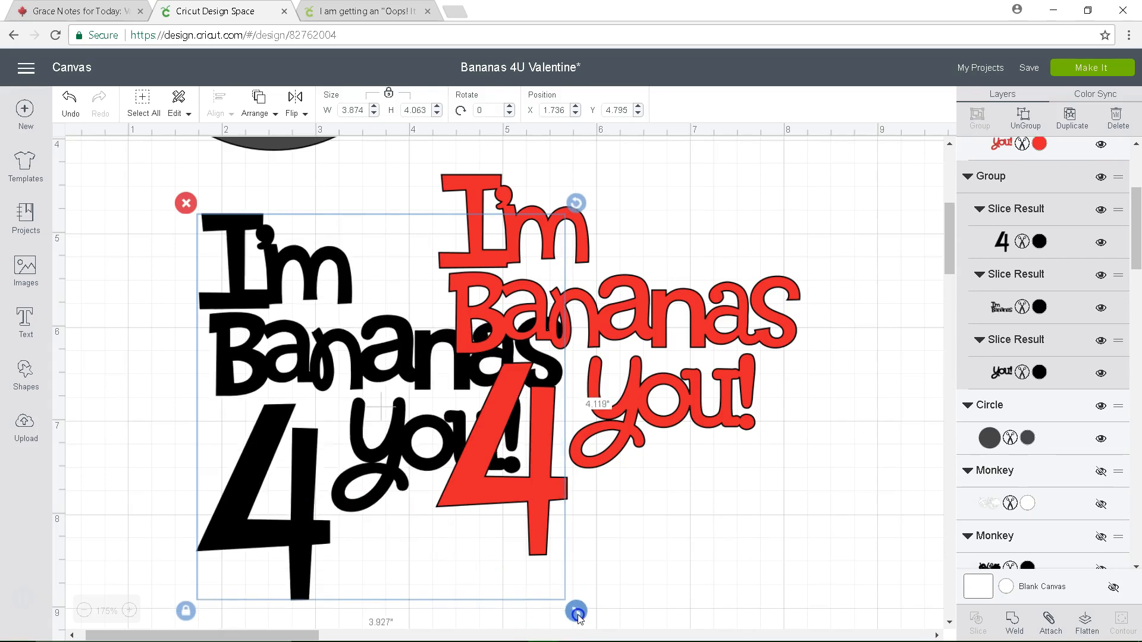
# Place the red group over the enlarged black group as an offset shadow, at about X 1.791, Y 4.795.
pyautogui.click(683, 409)
pyautogui.moveTo(683, 409); pyautogui.dragTo(418, 477)
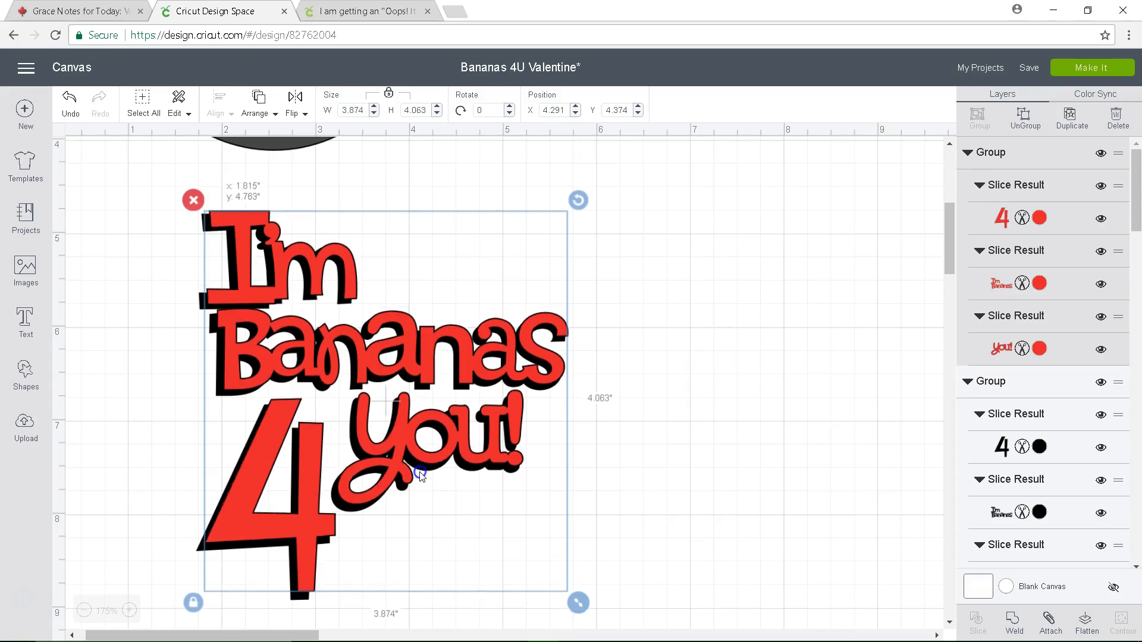
pyautogui.moveTo(420, 477); pyautogui.dragTo(419, 476)
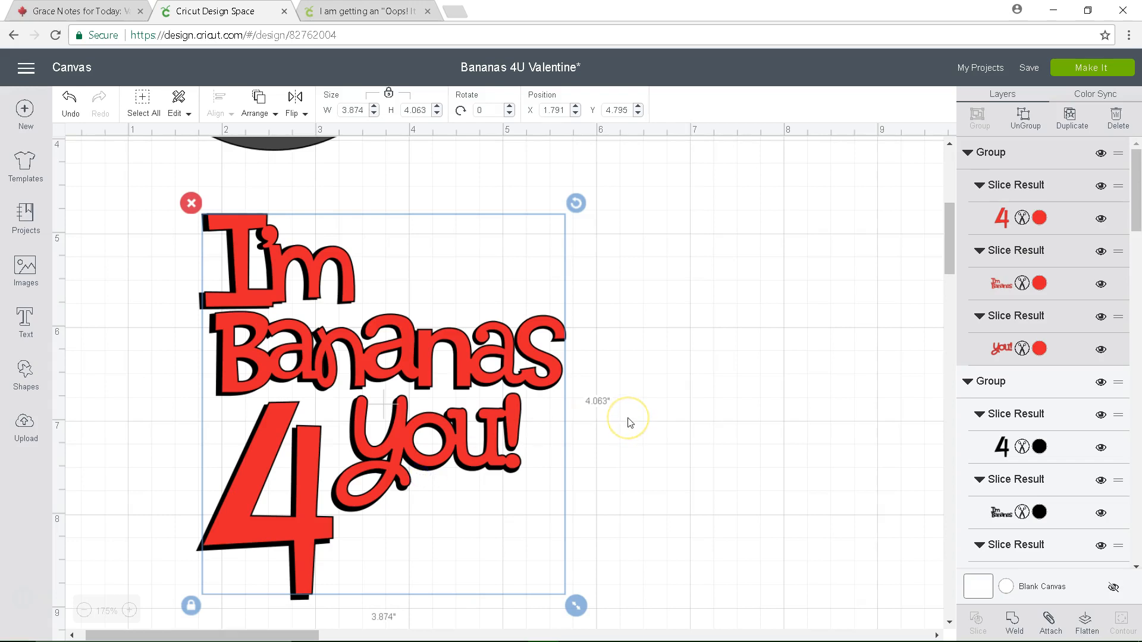
pyautogui.click(609, 423)
pyautogui.click(657, 416)
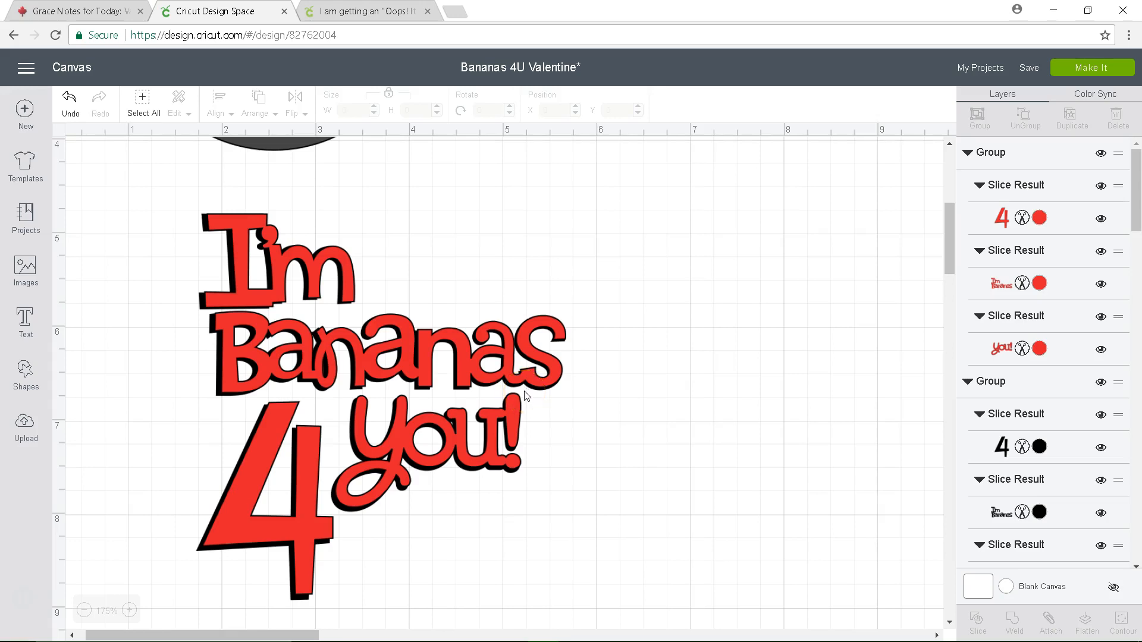
# Move the red group clear of the black phrase to about X 5.728, Y 4.731 and ungroup the black phrase.
pyautogui.moveTo(402, 356); pyautogui.dragTo(773, 349)
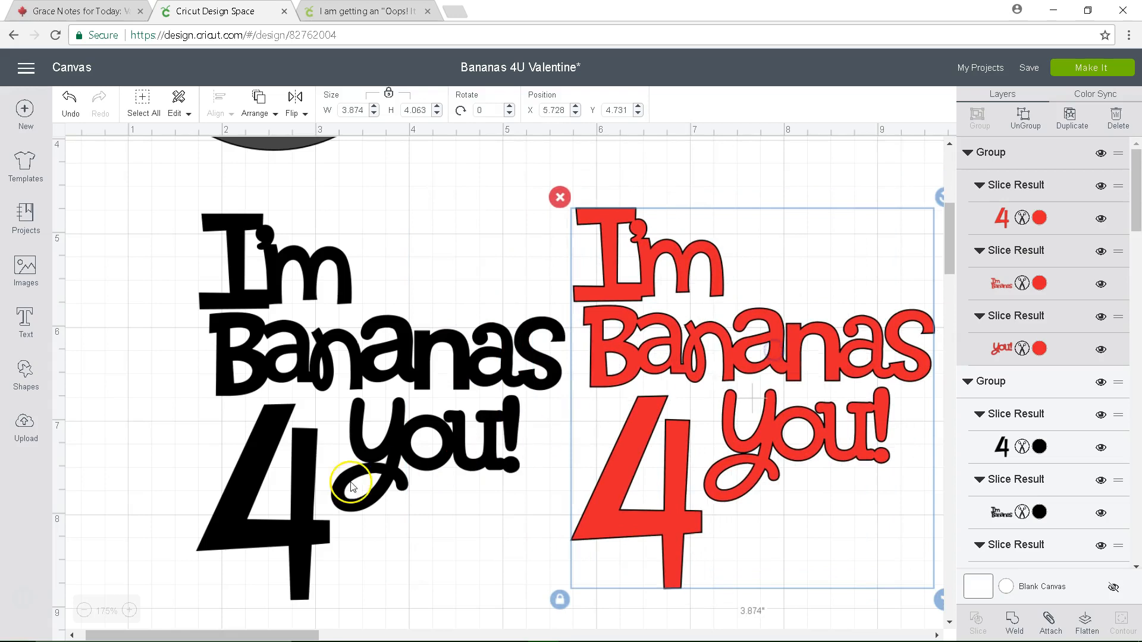
pyautogui.click(351, 487)
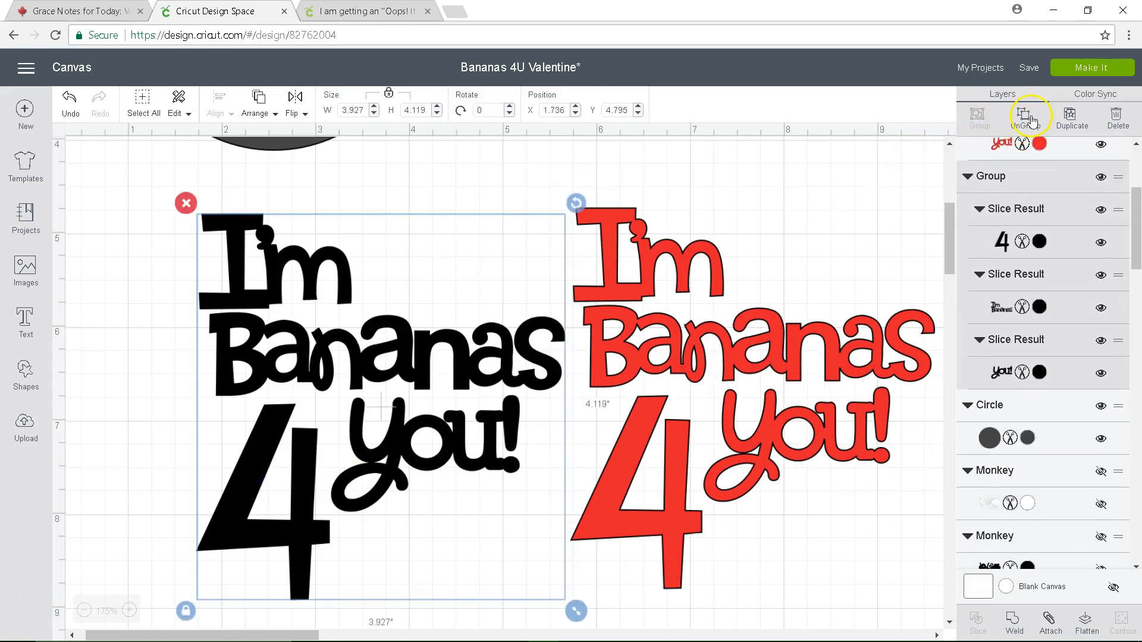
pyautogui.click(1032, 121)
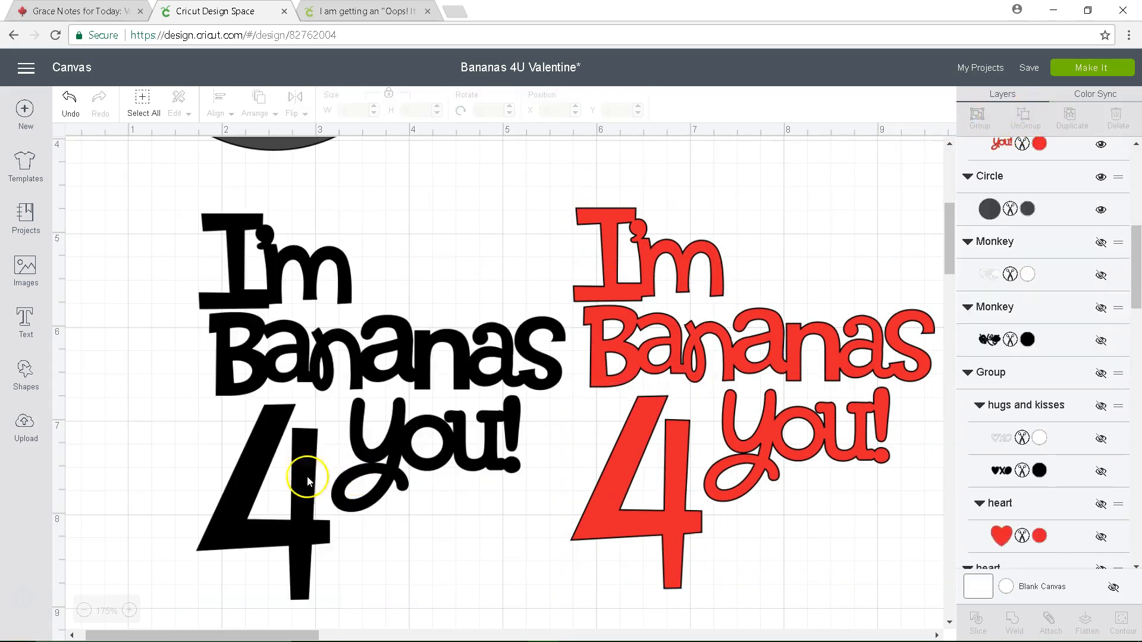
# Tighten the black layout by moving the "4" to about X 1.601, Y 6.67 and "You!" to about X 2.936, Y 6.759.
pyautogui.moveTo(243, 482); pyautogui.dragTo(229, 465)
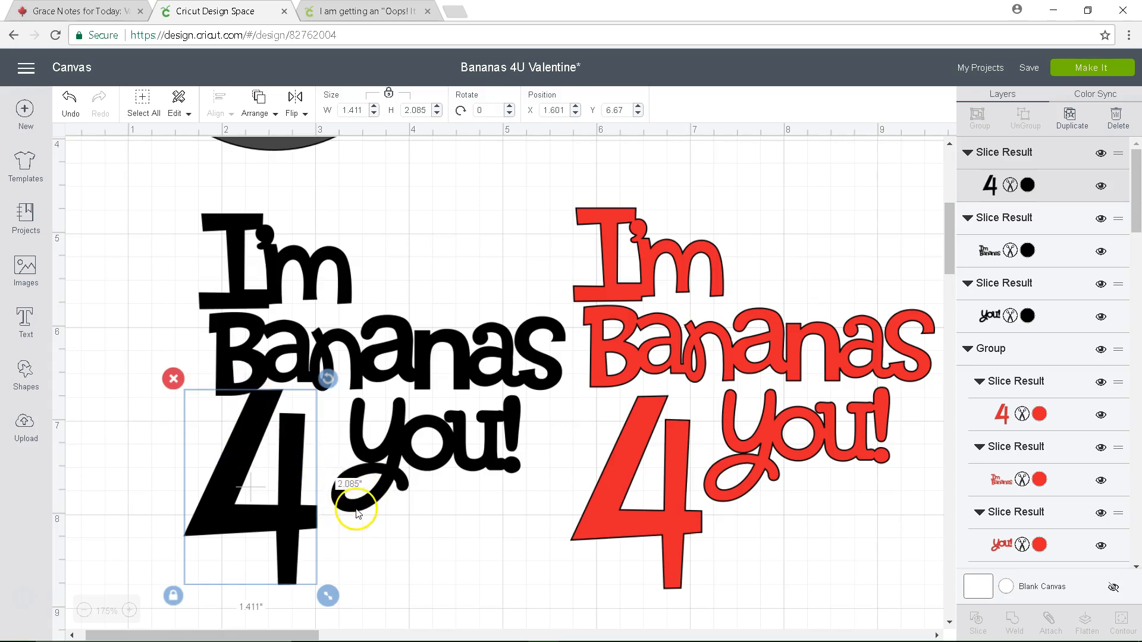
pyautogui.moveTo(357, 513); pyautogui.dragTo(334, 508)
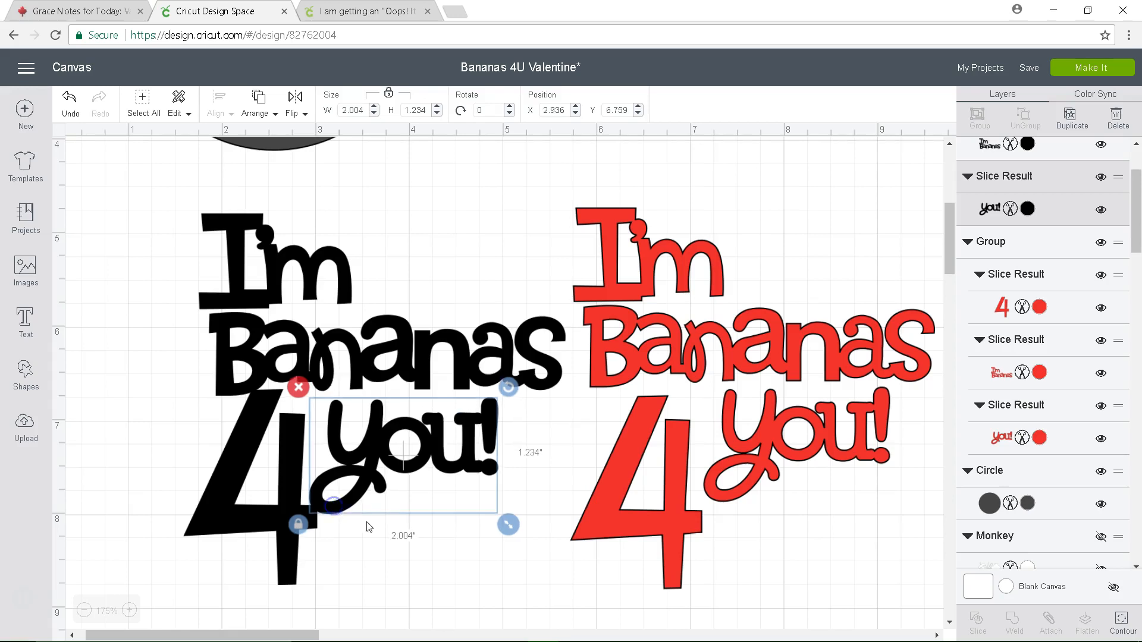
# Weld the black "4" and the black "I'm Bananas" into one shape.
pyautogui.click(182, 525)
pyautogui.click(199, 530)
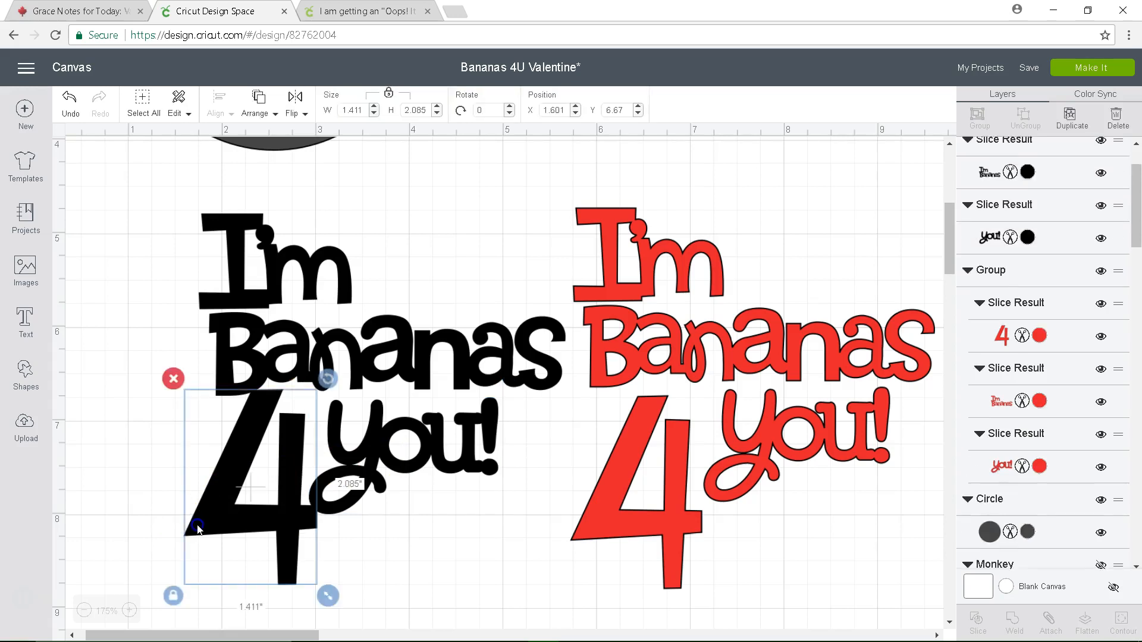
pyautogui.keyDown('shift'); pyautogui.click(277, 361); pyautogui.keyUp('shift')
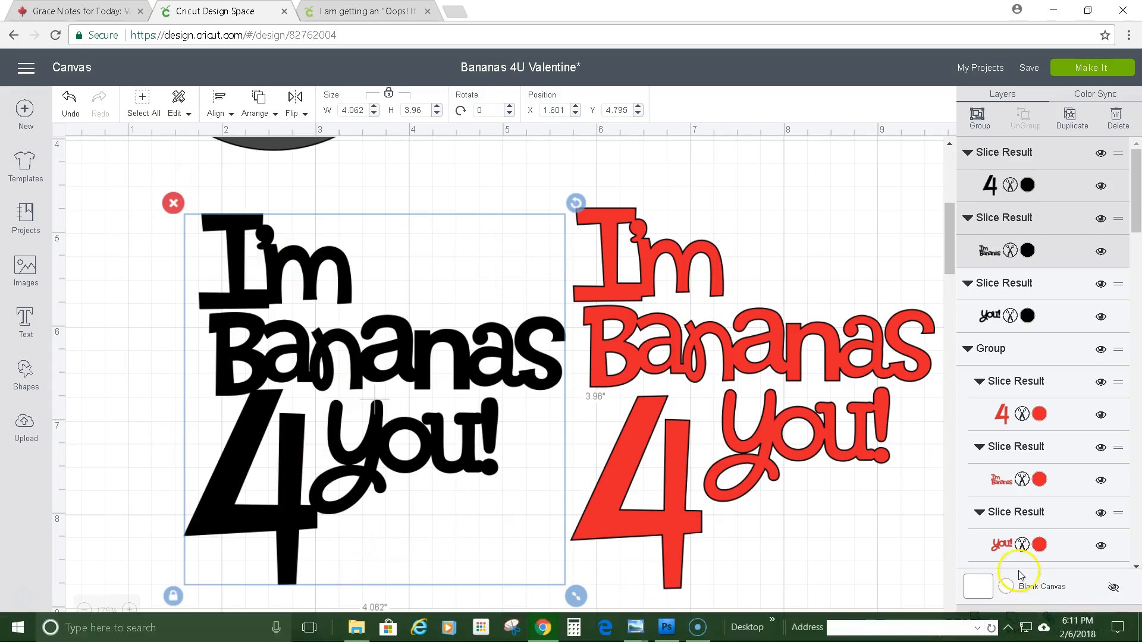
pyautogui.click(1013, 619)
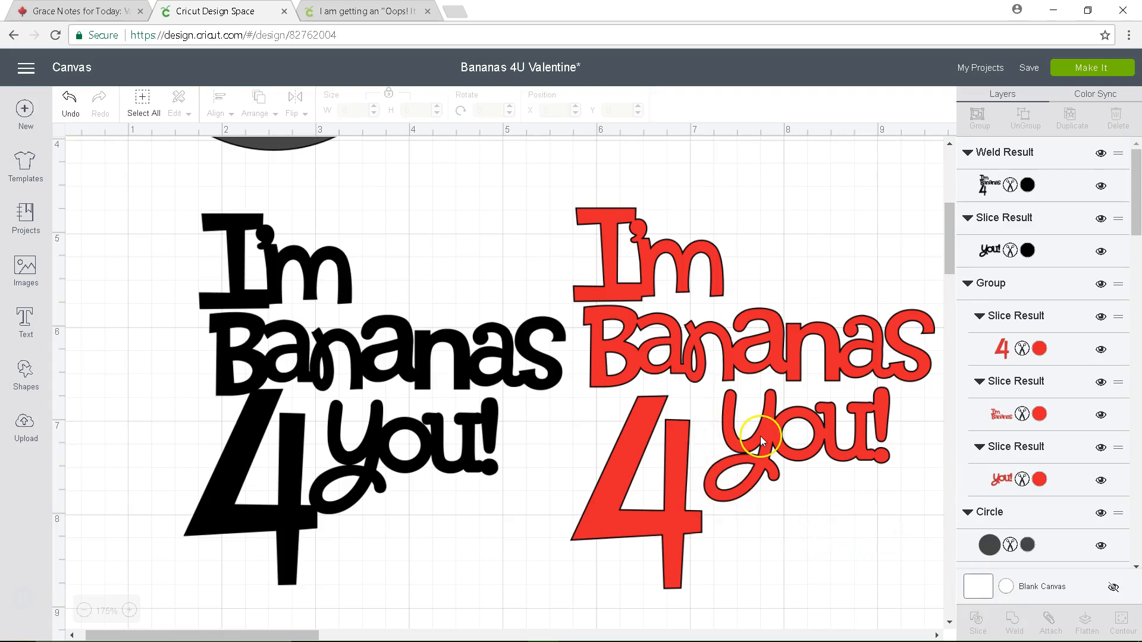
# Bring the red group to the front and place it beside the black phrase at about X 5.68, Y 4.827.
pyautogui.moveTo(760, 437); pyautogui.dragTo(631, 395)
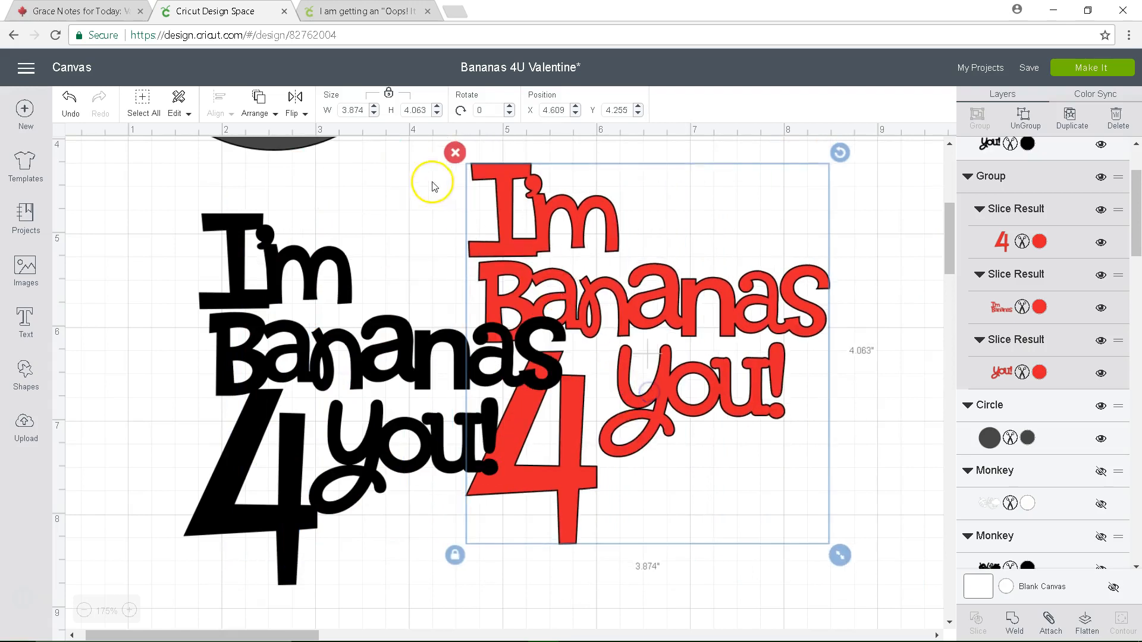
pyautogui.click(256, 113)
pyautogui.click(262, 195)
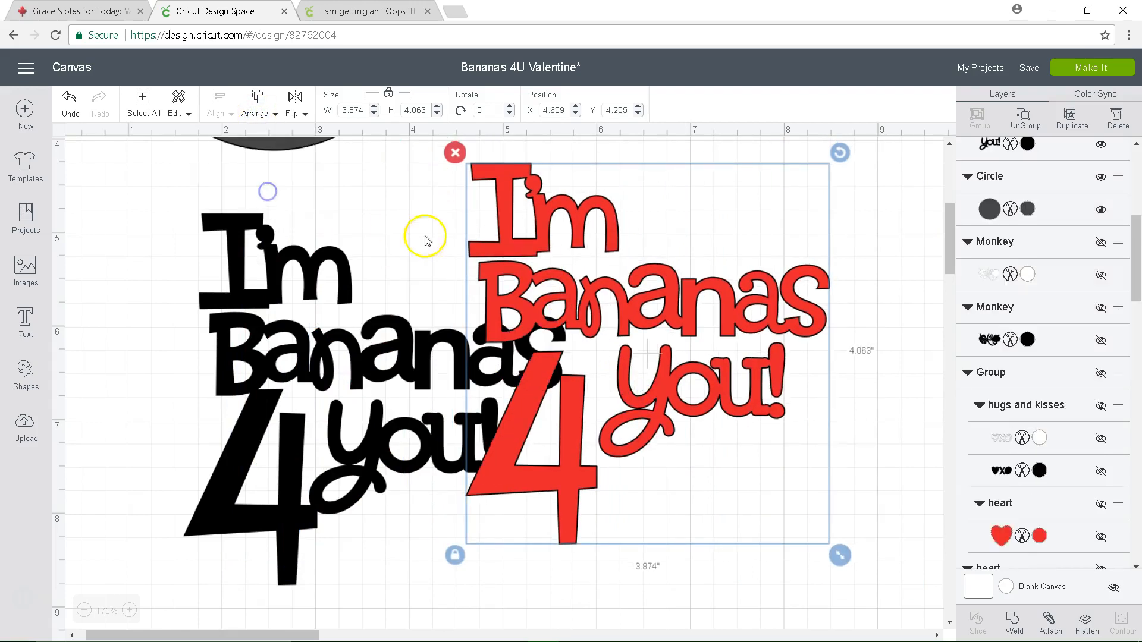
pyautogui.moveTo(710, 352); pyautogui.dragTo(801, 409)
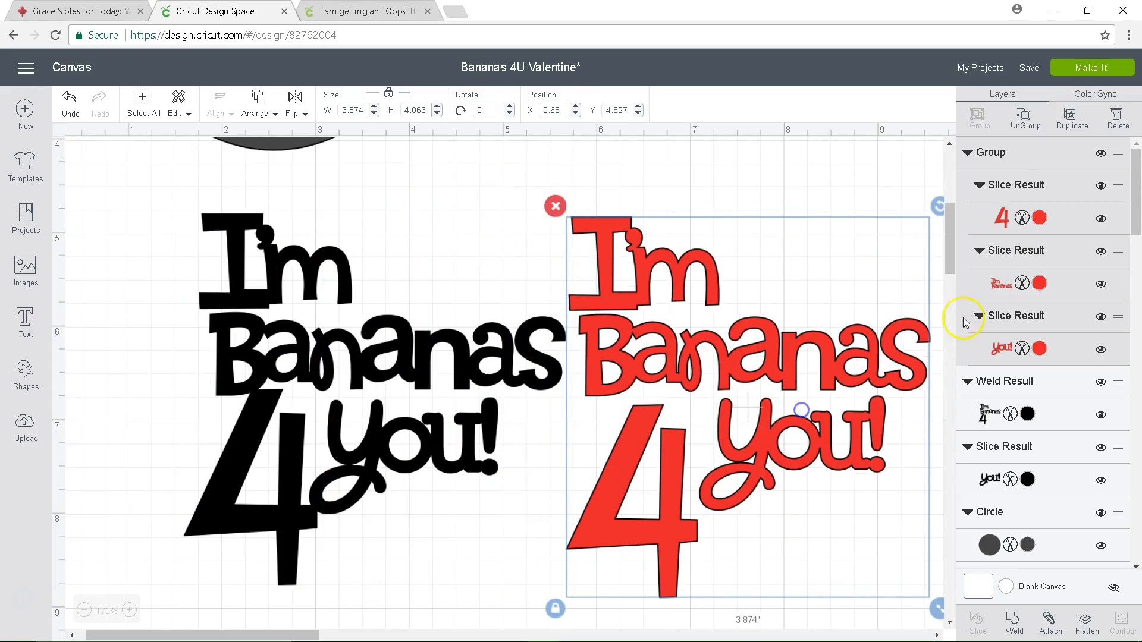
# Ungroup the red phrase and place each piece over its black match, with "I'm Bananas" near X 1.833, Y 4.747 and "4" near X 1.696, Y 6.658.
pyautogui.click(1029, 119)
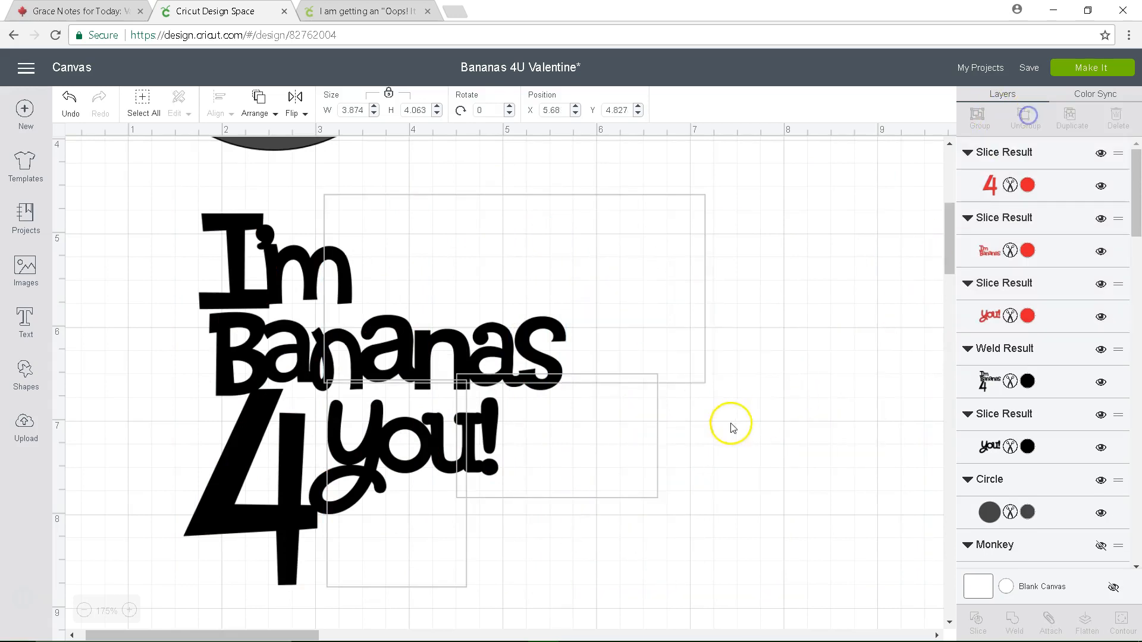
pyautogui.click(684, 429)
pyautogui.moveTo(569, 523); pyautogui.dragTo(219, 511)
pyautogui.moveTo(846, 434); pyautogui.dragTo(470, 432)
pyautogui.moveTo(747, 376); pyautogui.dragTo(385, 369)
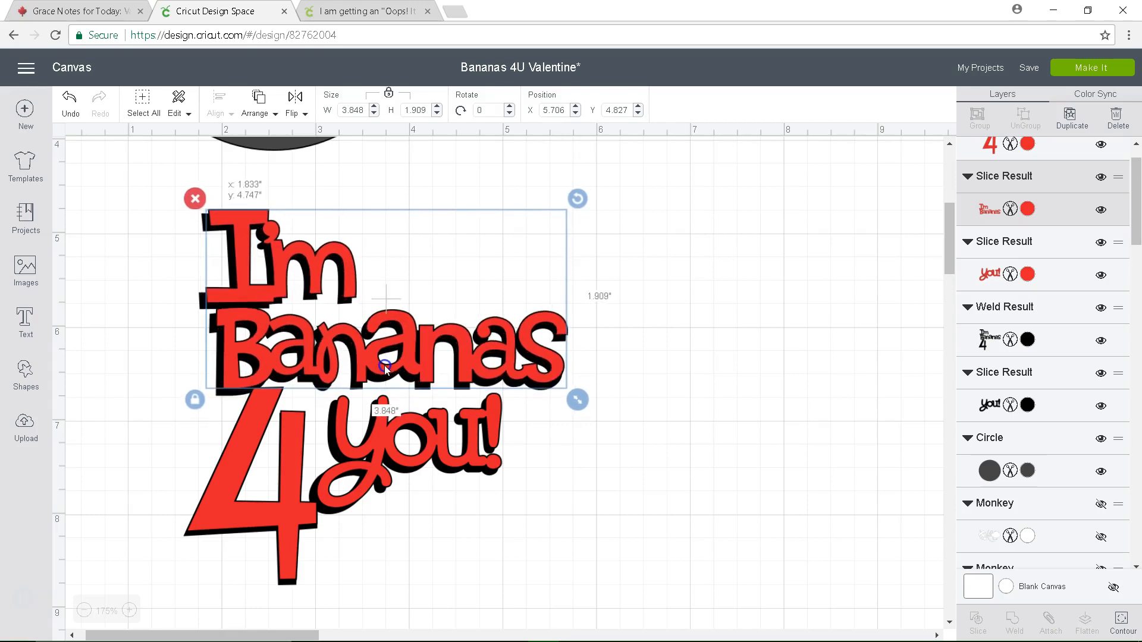
pyautogui.moveTo(385, 365); pyautogui.dragTo(384, 365)
pyautogui.click(275, 512)
pyautogui.moveTo(275, 513); pyautogui.dragTo(281, 514)
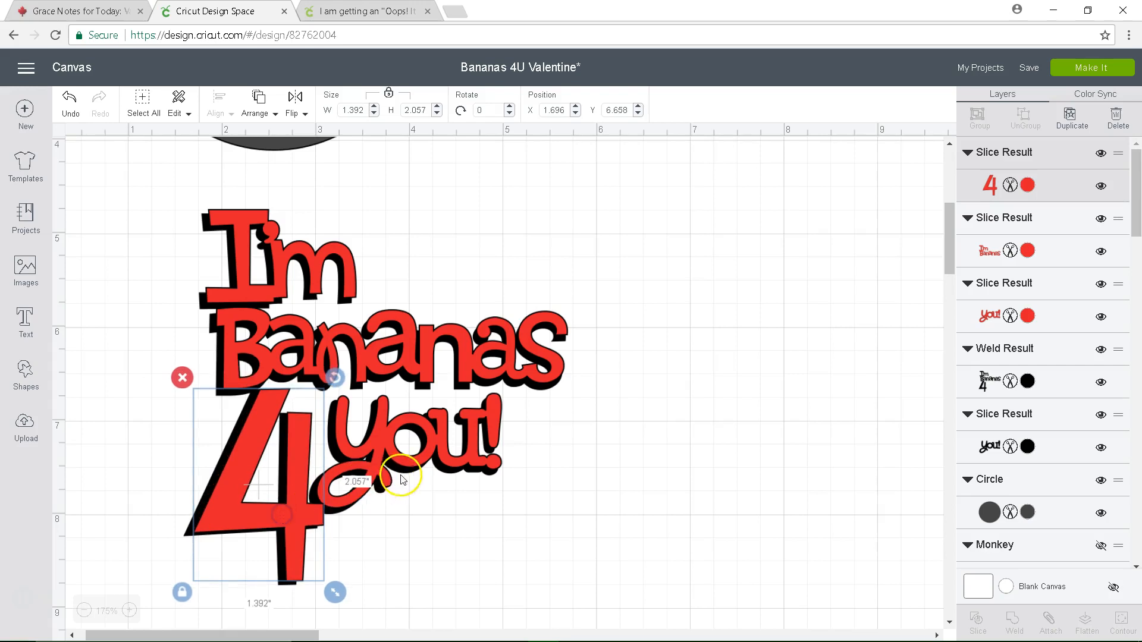
# Hide the welded black "I'm Bananas 4" layer behind the red pieces.
pyautogui.click(377, 454)
pyautogui.click(386, 557)
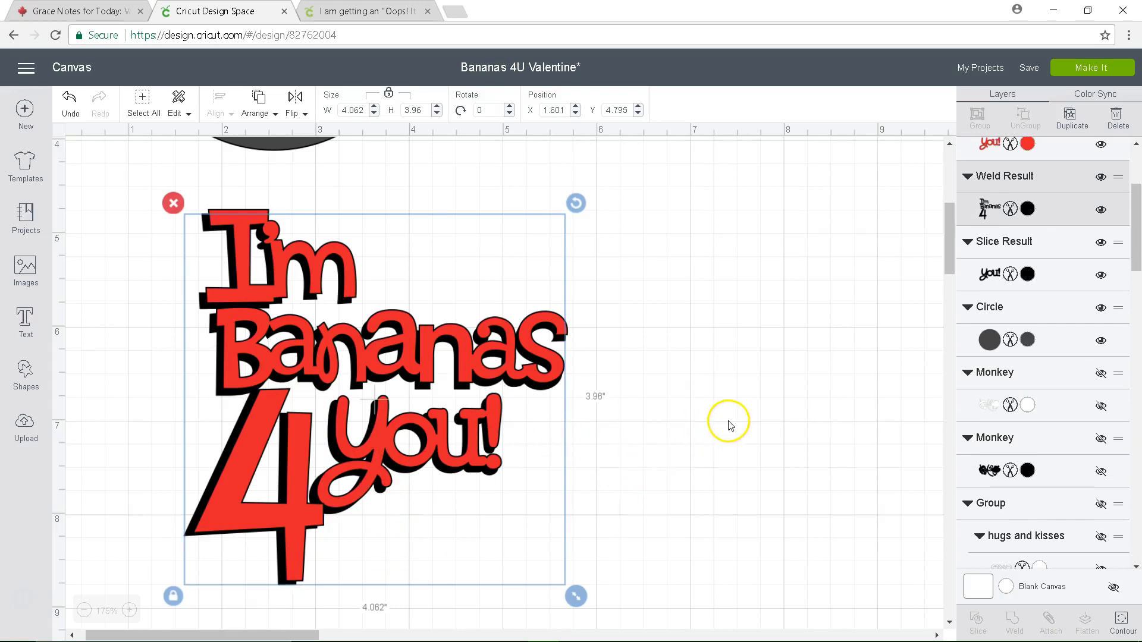
pyautogui.click(1101, 177)
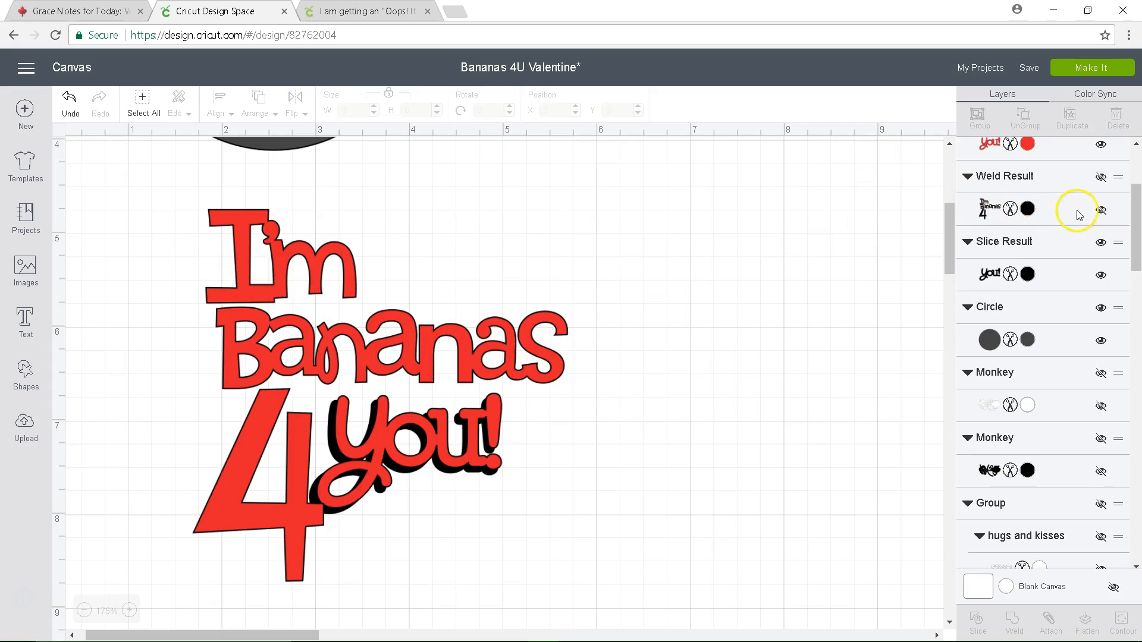
# Compare the shadow effect by hiding and showing the black "I'm Bananas 4" and "you!" layers, leaving both shown.
pyautogui.click(1101, 210)
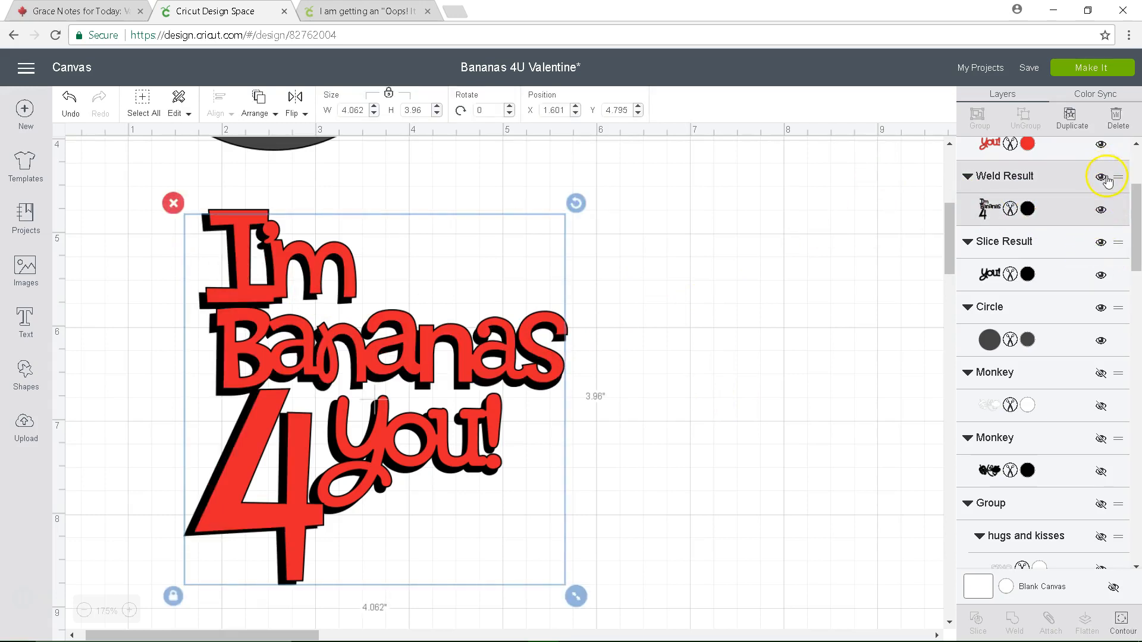
pyautogui.click(1101, 177)
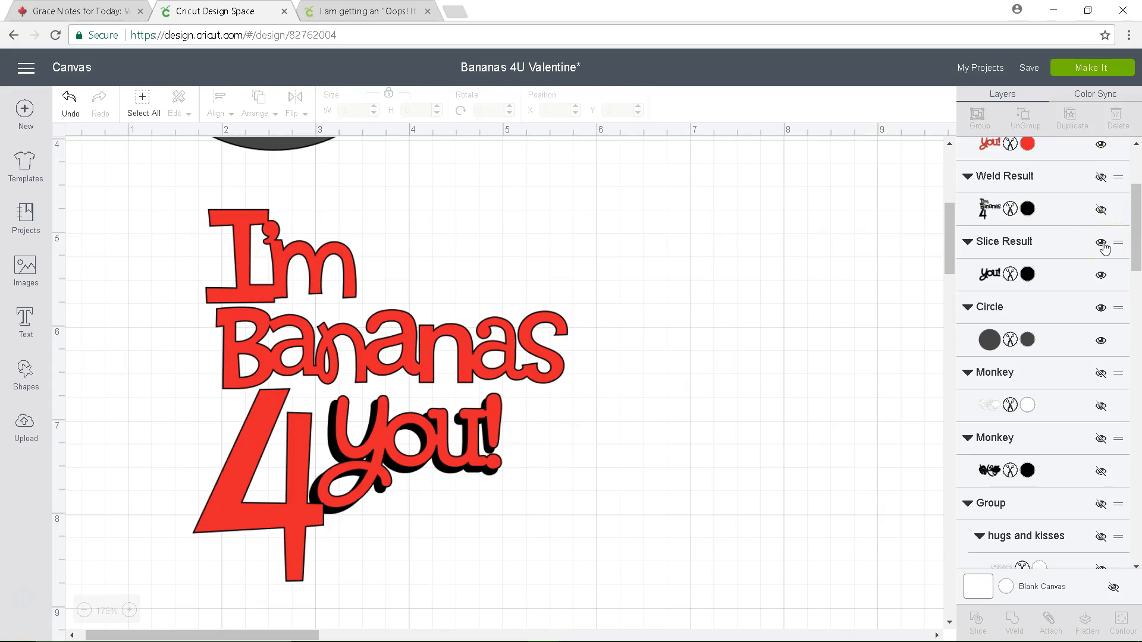
pyautogui.click(1102, 243)
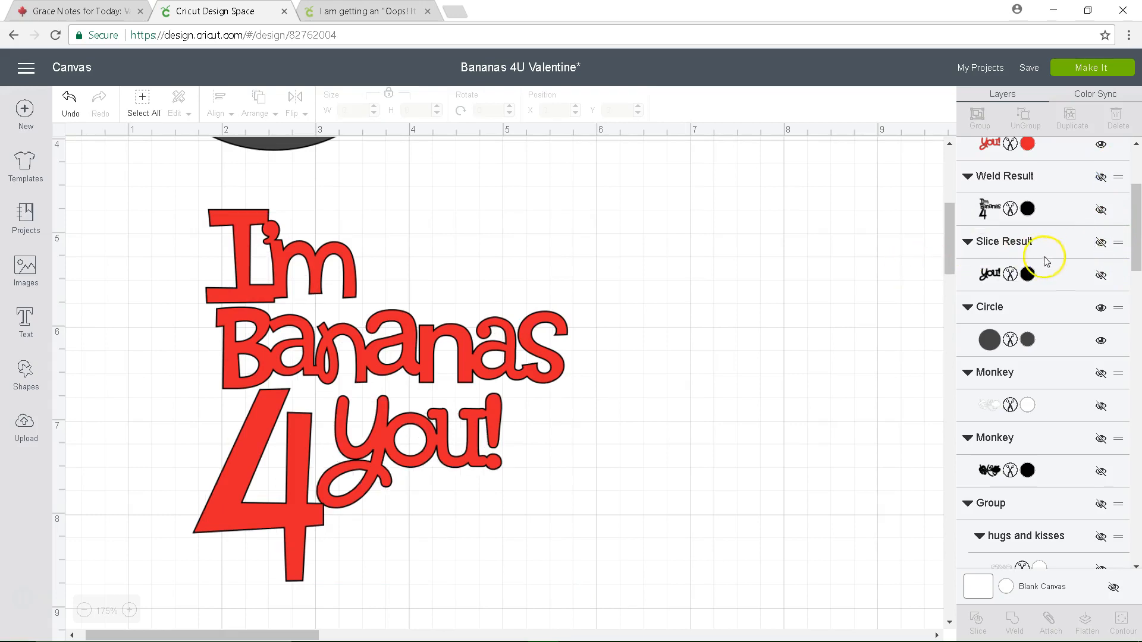
pyautogui.click(1101, 275)
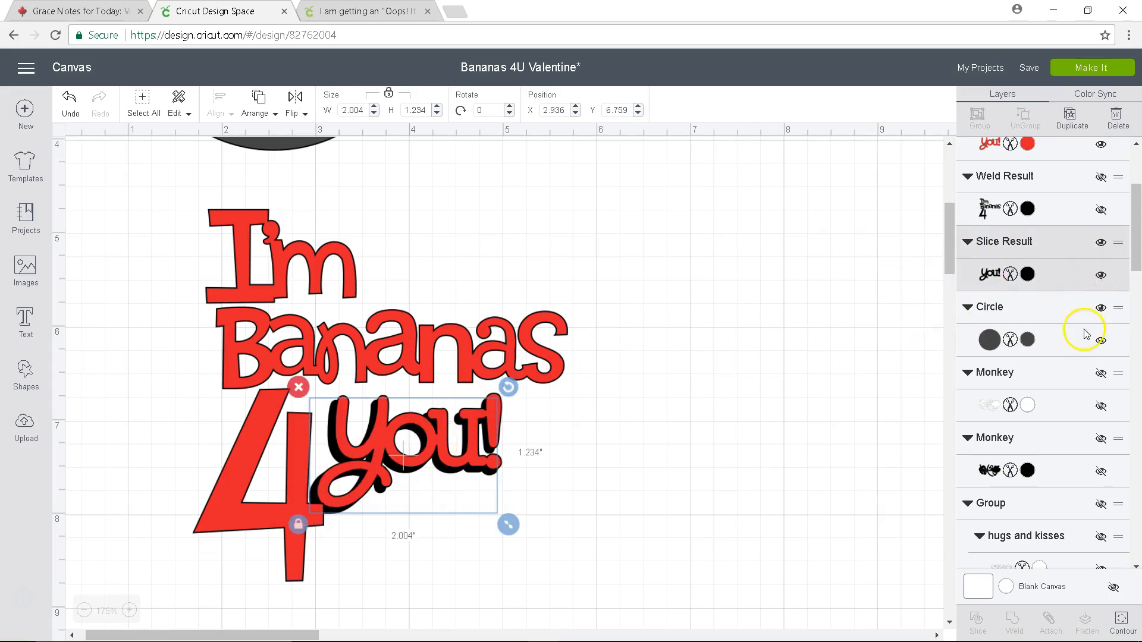
pyautogui.click(1101, 244)
pyautogui.click(1101, 244)
pyautogui.click(1101, 211)
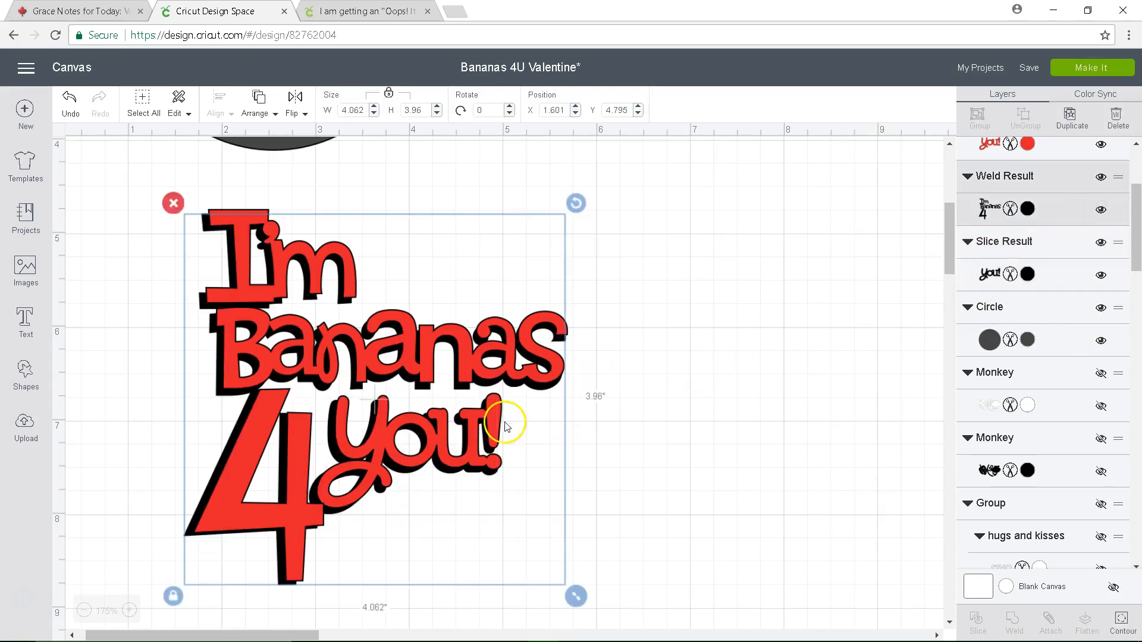
# Move the red pieces off the black phrase, placing "you!" near X 7.401, Y 7.051 and "4" near X 6.125, Y 7.015.
pyautogui.moveTo(411, 354); pyautogui.dragTo(797, 338)
pyautogui.moveTo(369, 462); pyautogui.dragTo(776, 491)
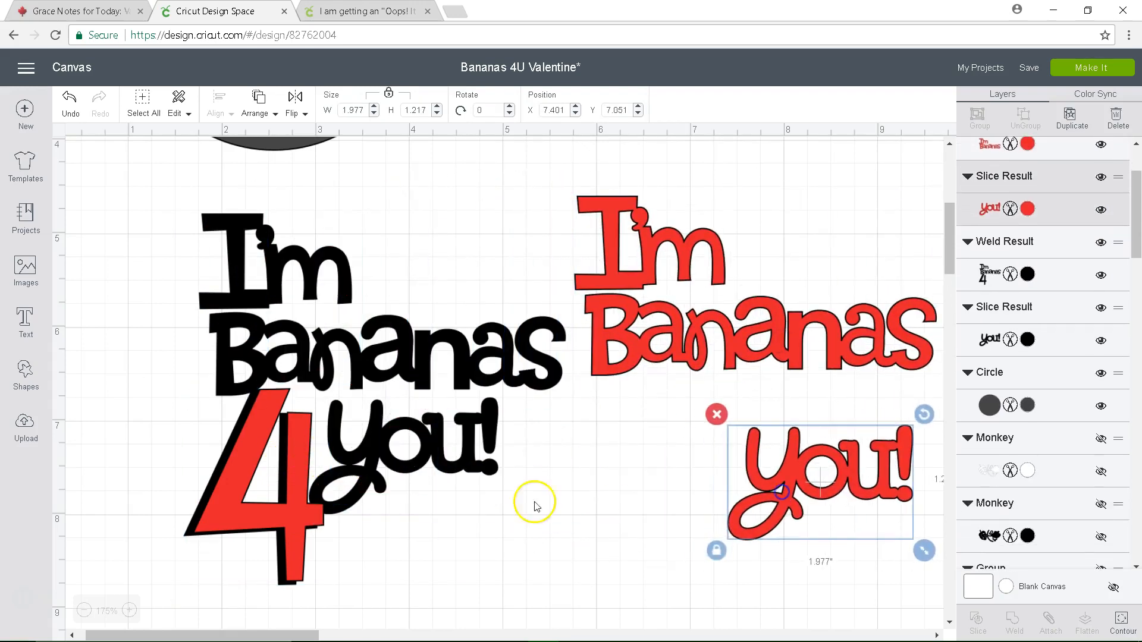
pyautogui.moveTo(225, 502); pyautogui.dragTo(699, 543)
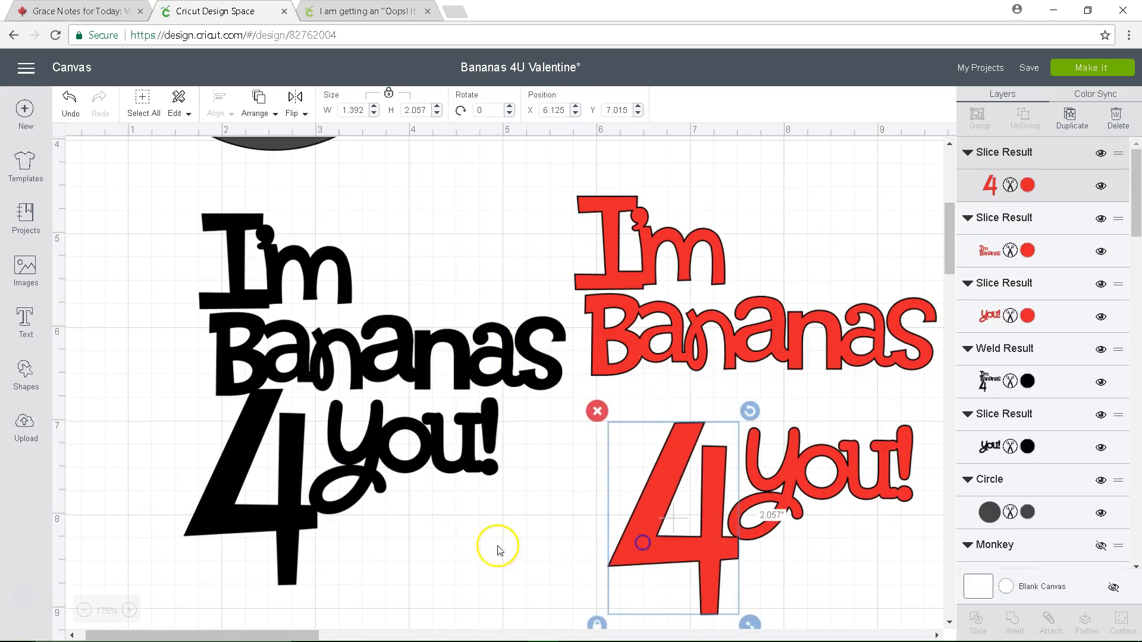
# Weld the black "I'm Bananas 4" and the black "you!" into one shape.
pyautogui.click(296, 520)
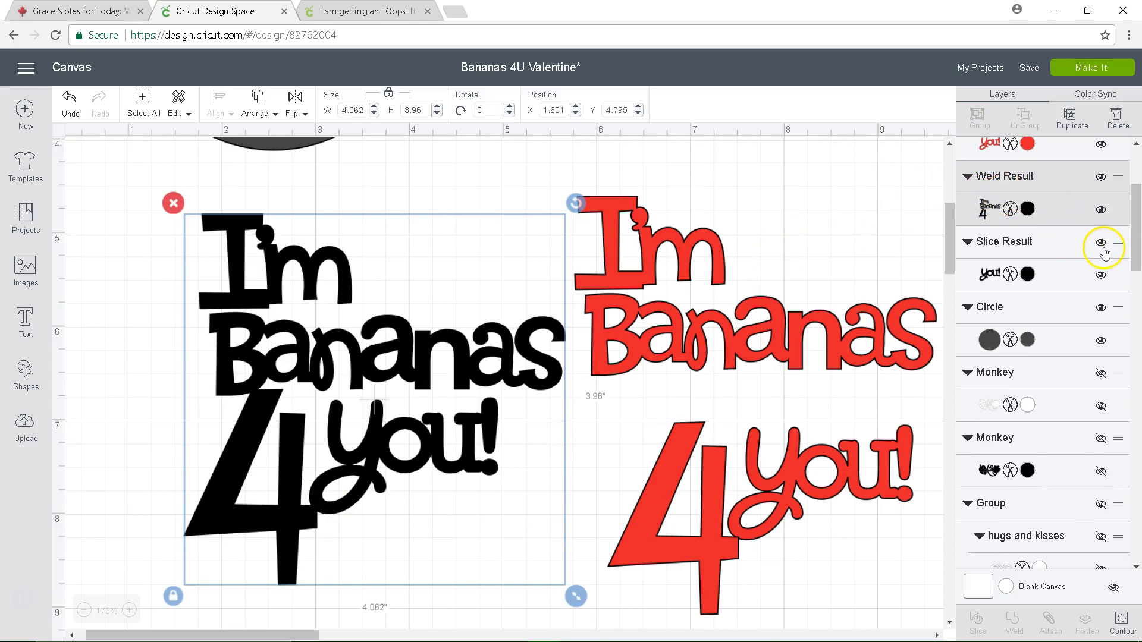
pyautogui.keyDown('shift'); pyautogui.click(1078, 274); pyautogui.keyUp('shift')
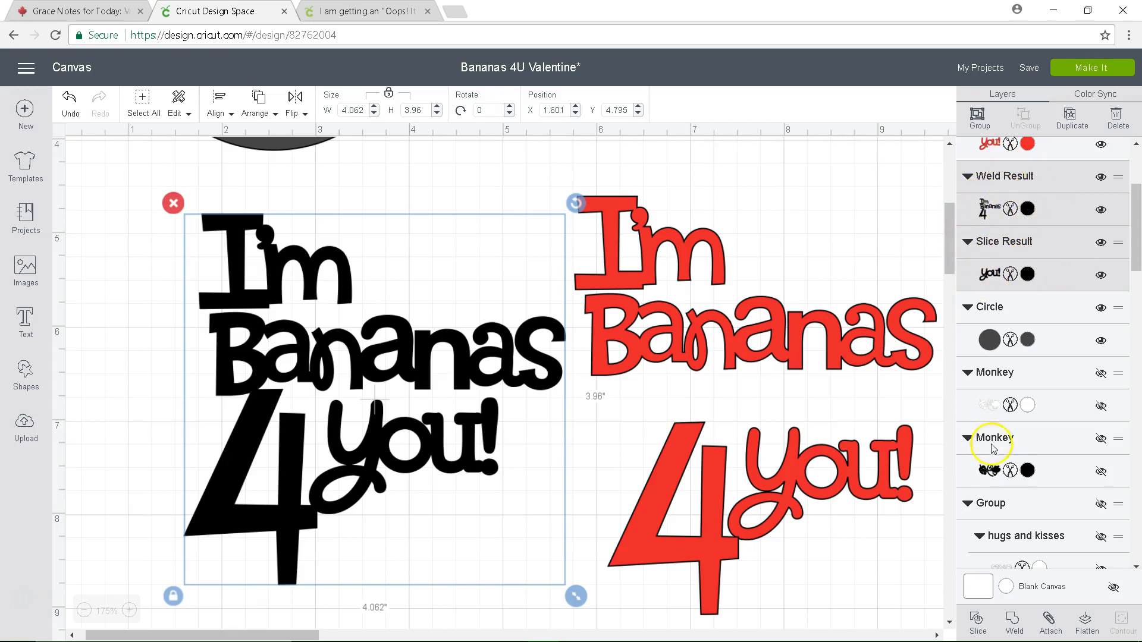
pyautogui.click(1013, 622)
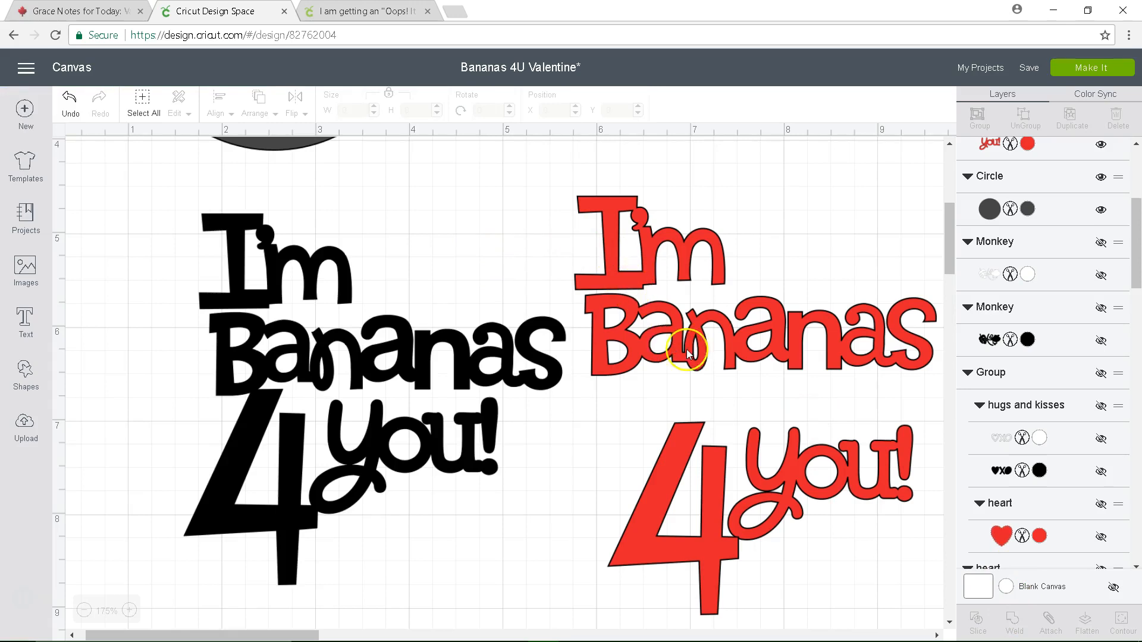
# Reposition the red "4" beside the black phrase and the red "I'm Bananas" above it at about X 5.888, Y 4.644.
pyautogui.moveTo(689, 352)
pyautogui.mouseDown()
pyautogui.moveTo(705, 368)
pyautogui.moveTo(699, 346)
pyautogui.mouseUp()
pyautogui.moveTo(657, 473); pyautogui.dragTo(611, 462)
pyautogui.moveTo(683, 323); pyautogui.dragTo(710, 338)
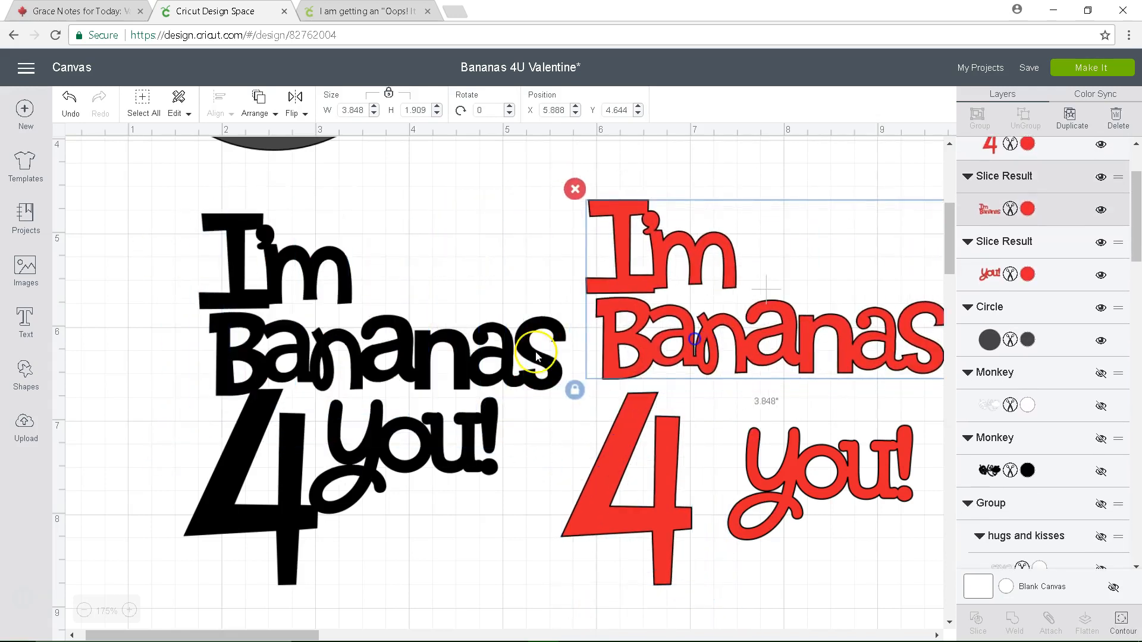
# Delete the welded black phrase and the red "I'm Bananas", "4" and "you!" pieces from the canvas.
pyautogui.click(300, 333)
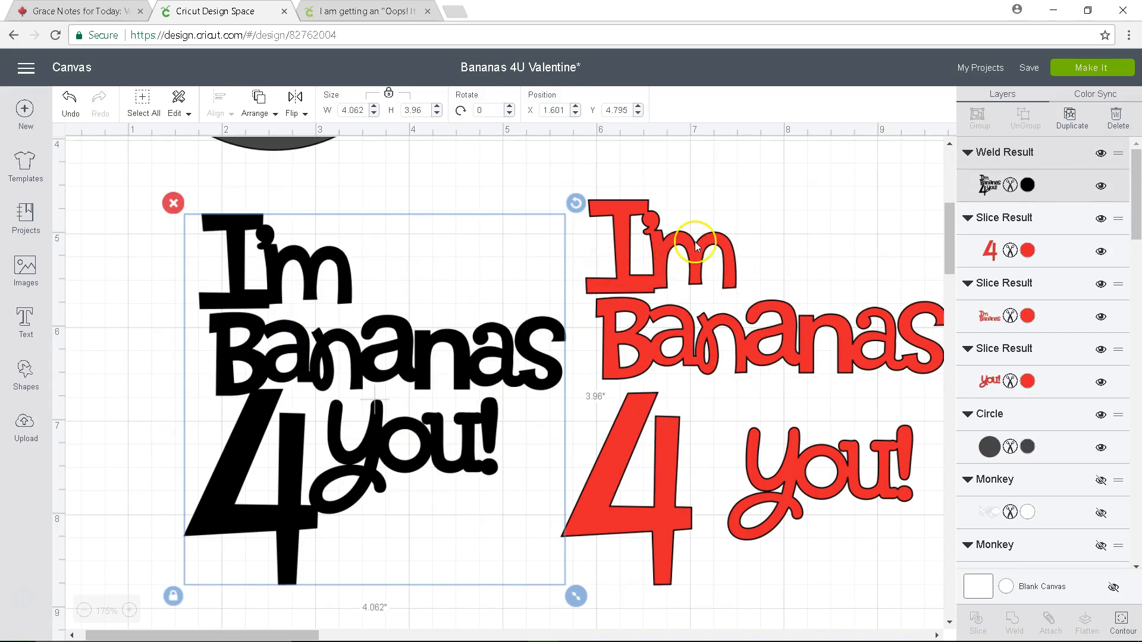
pyautogui.click(84, 611)
pyautogui.click(84, 611)
pyautogui.click(84, 611)
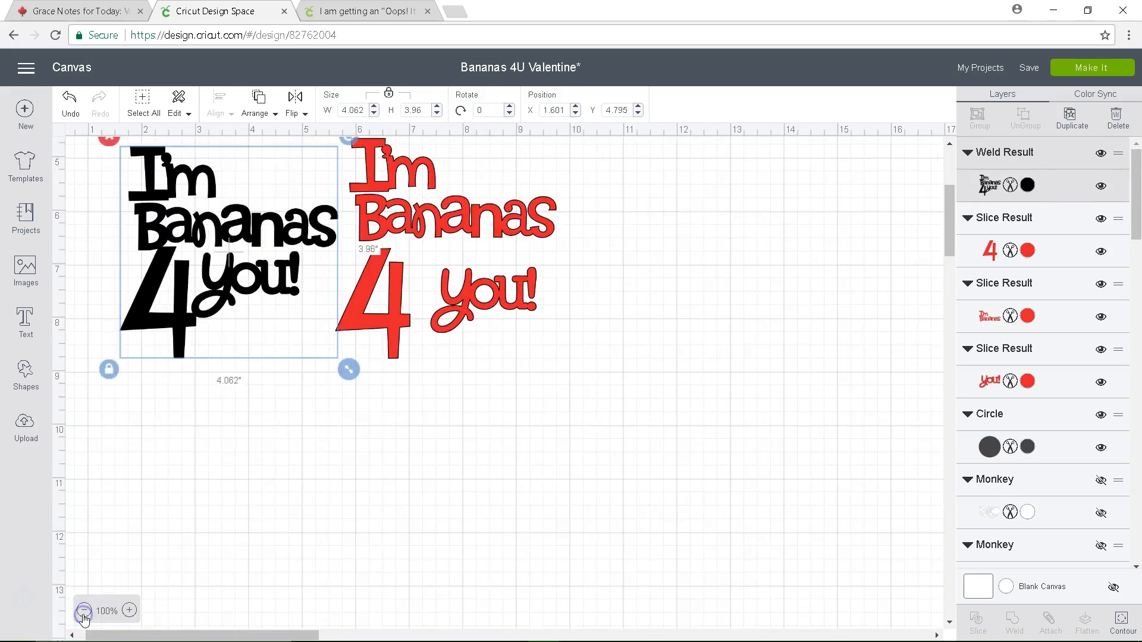
pyautogui.click(84, 611)
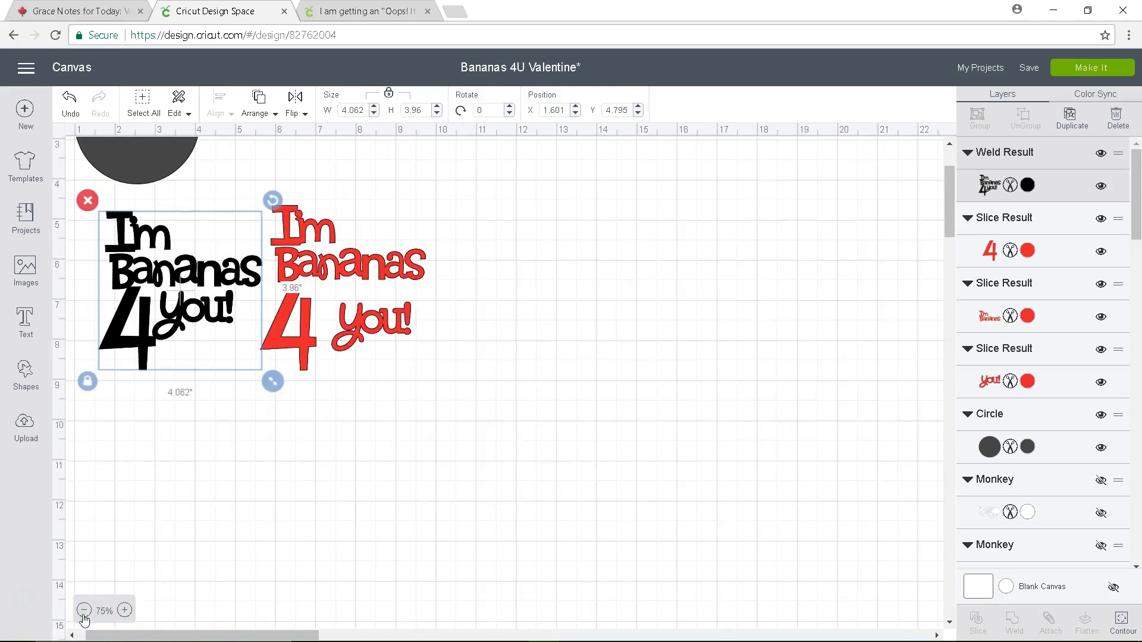
pyautogui.click(123, 611)
pyautogui.click(125, 611)
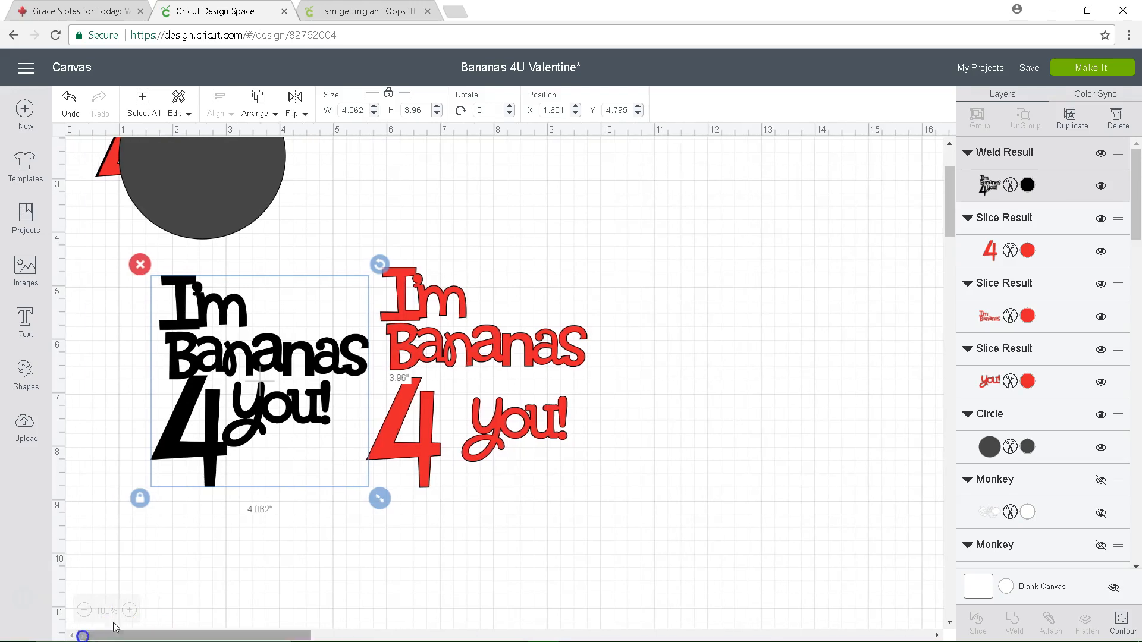
pyautogui.click(207, 406)
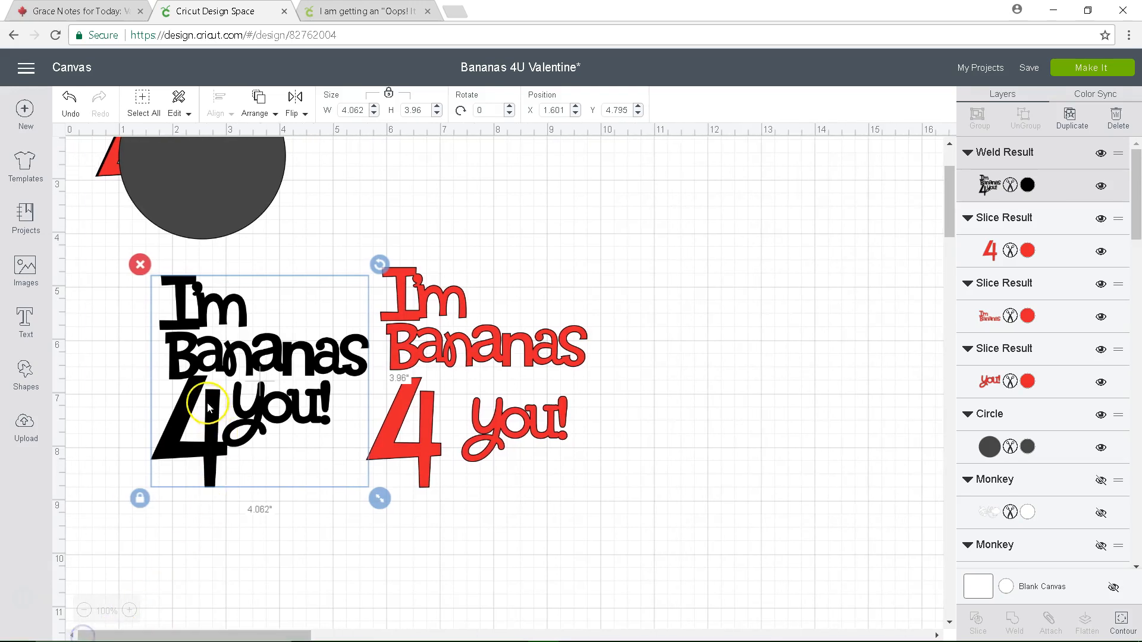
pyautogui.click(387, 277)
pyautogui.click(370, 256)
pyautogui.click(410, 413)
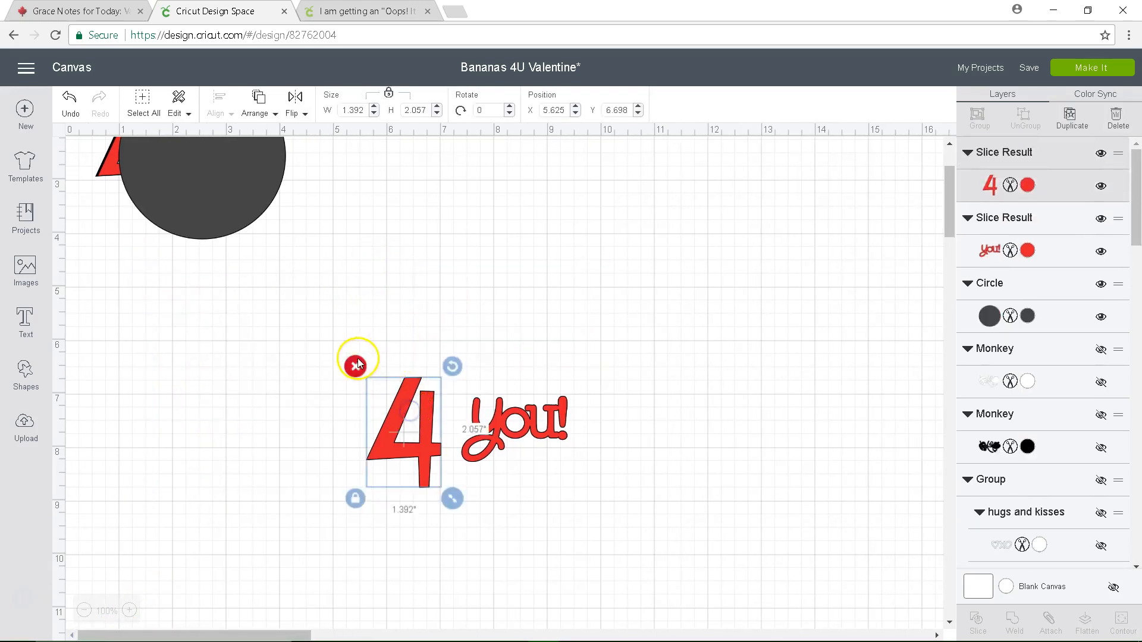
pyautogui.click(351, 364)
pyautogui.click(479, 420)
pyautogui.click(450, 387)
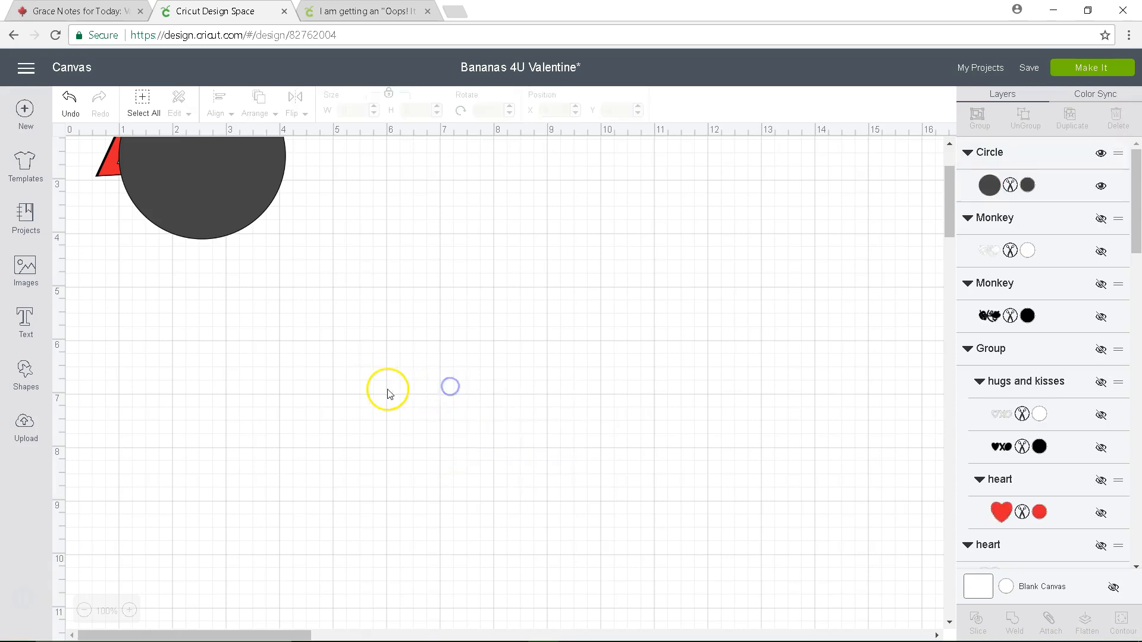
# Delete the dark grey circle and the small grouped "I'm Bananas 4 you!" phrase behind it.
pyautogui.scroll(2, 309, 369)
pyautogui.click(226, 316)
pyautogui.moveTo(216, 273); pyautogui.dragTo(446, 446)
pyautogui.click(342, 351)
pyautogui.click(173, 226)
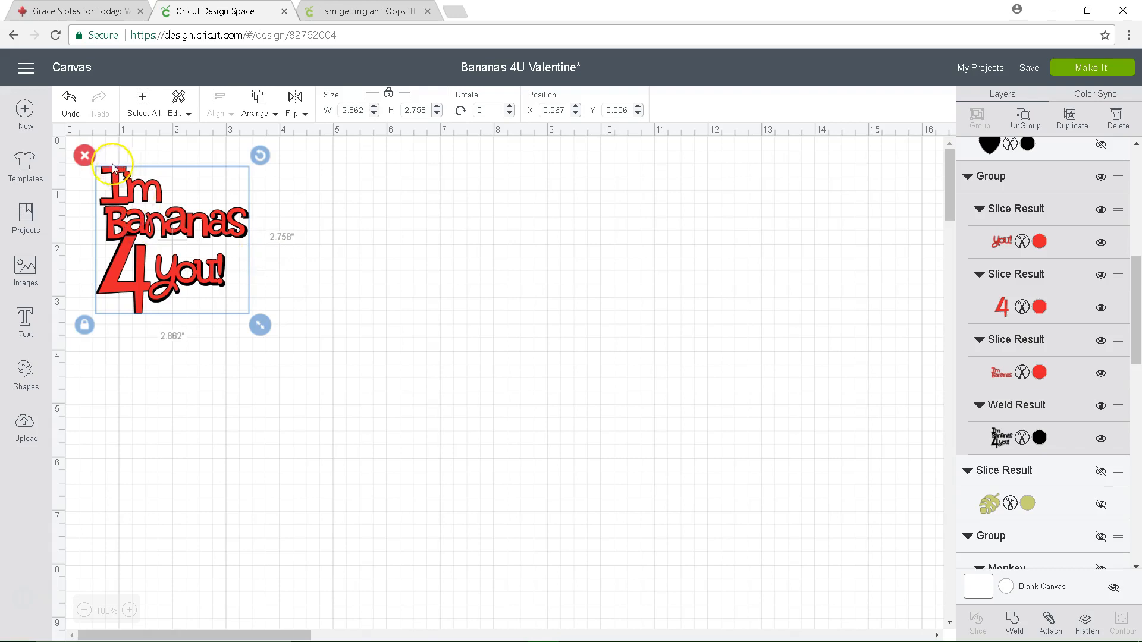
pyautogui.click(85, 155)
pyautogui.moveTo(331, 258); pyautogui.dragTo(382, 304)
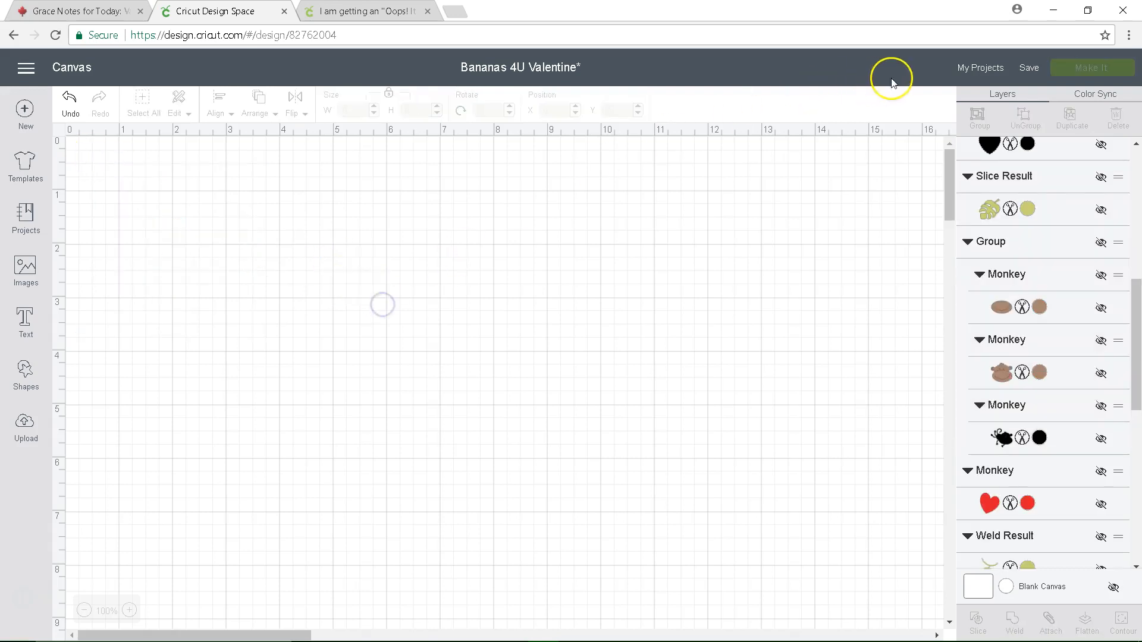
# Open the saved Bananas 4U Valentine project for customizing, replacing the unsaved canvas.
pyautogui.click(981, 69)
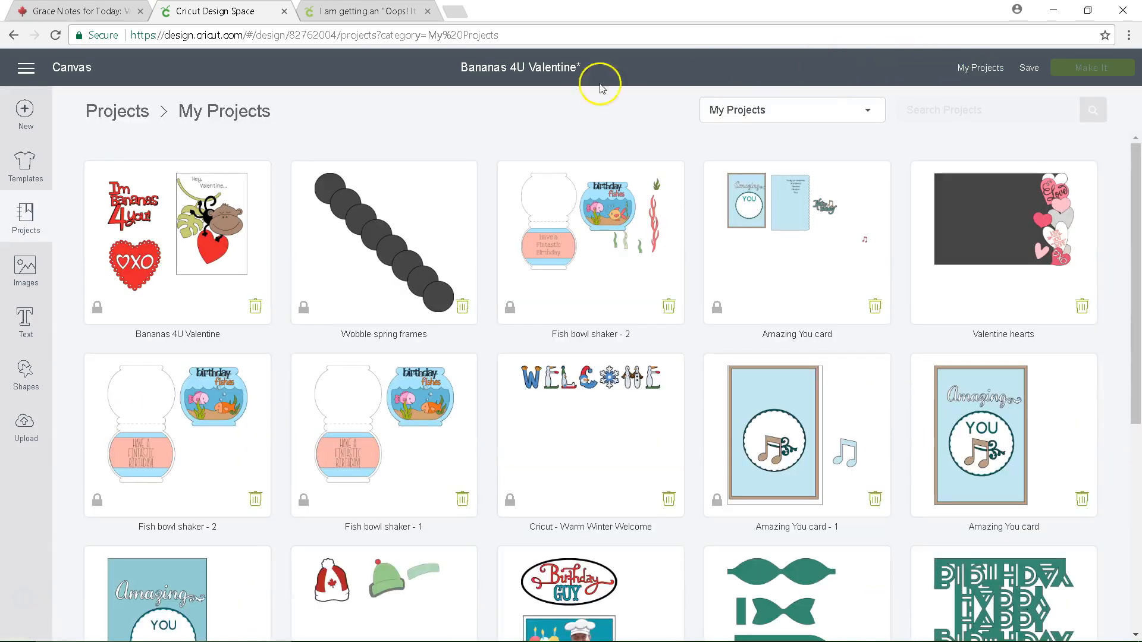
pyautogui.click(208, 257)
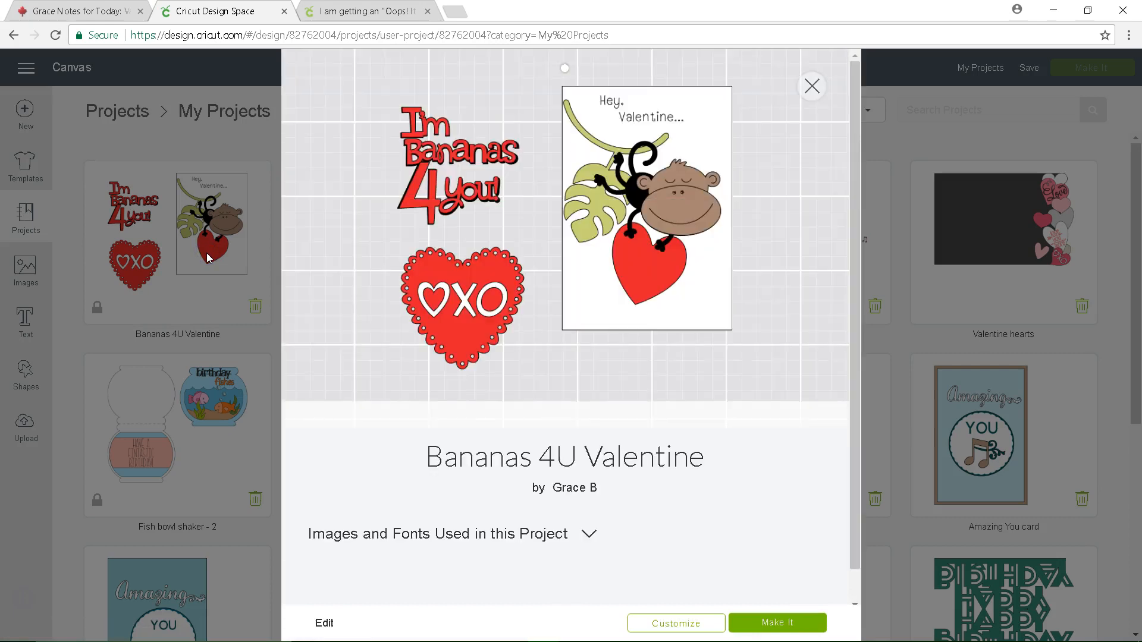
pyautogui.click(703, 630)
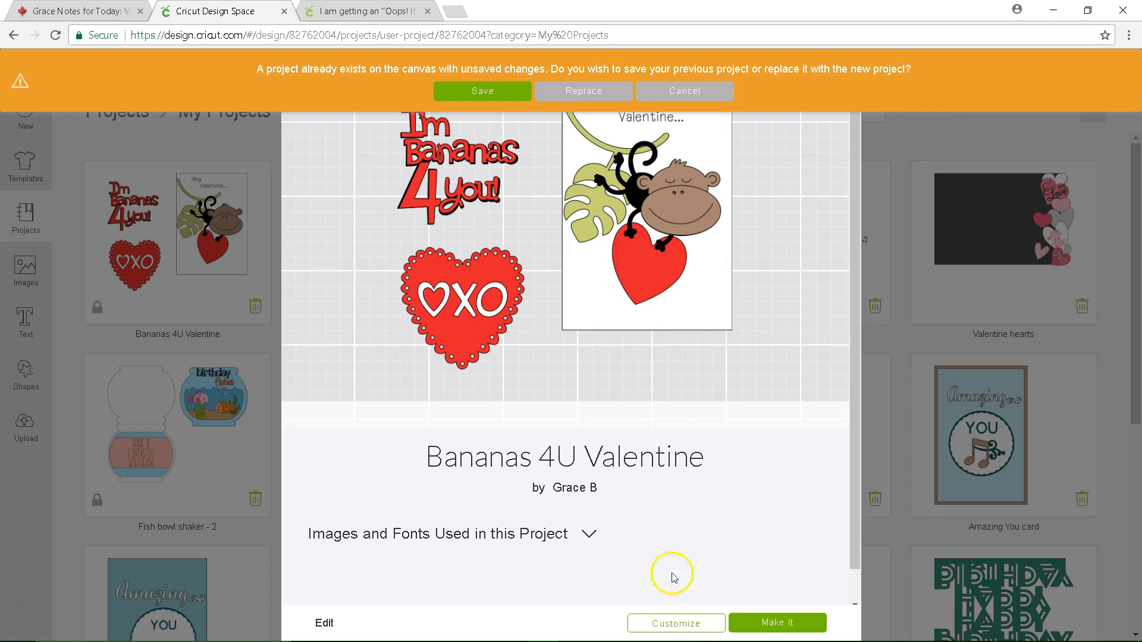
pyautogui.click(568, 95)
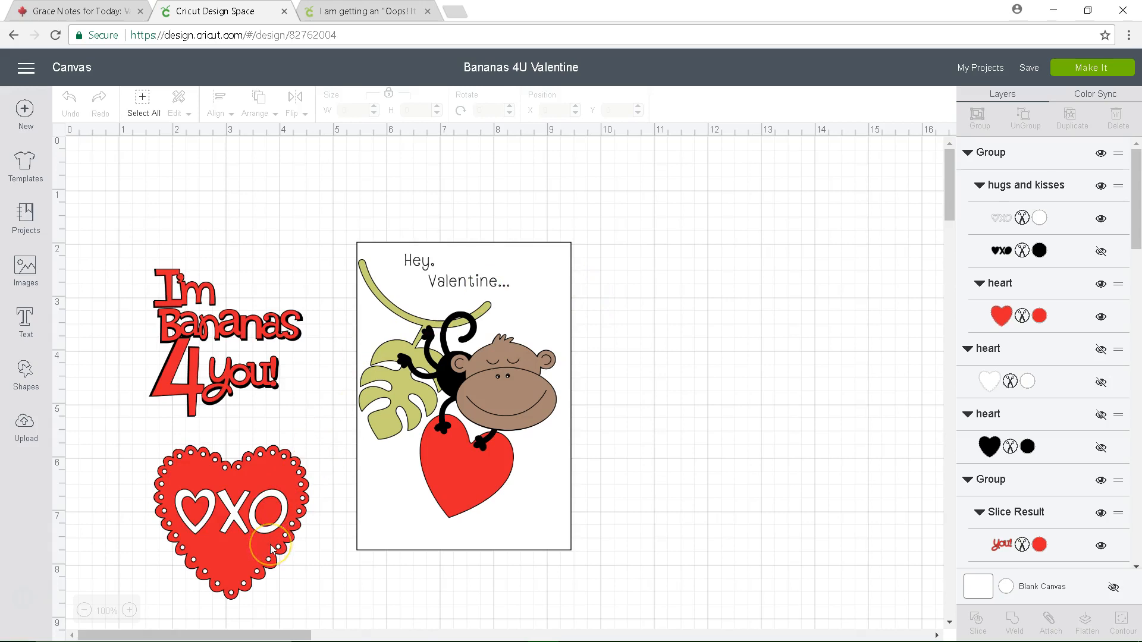
# Move the scalloped XO heart group below the phrase to about X 1.499, Y 5.546.
pyautogui.click(232, 526)
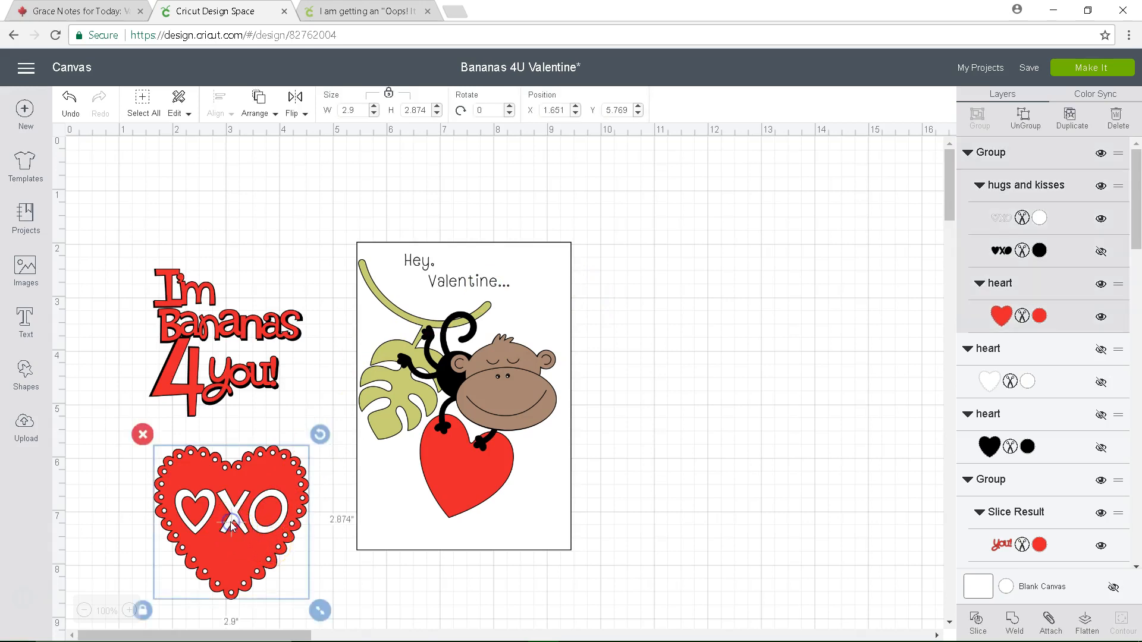
pyautogui.moveTo(232, 526)
pyautogui.mouseDown()
pyautogui.moveTo(226, 515)
pyautogui.moveTo(224, 525)
pyautogui.mouseUp()
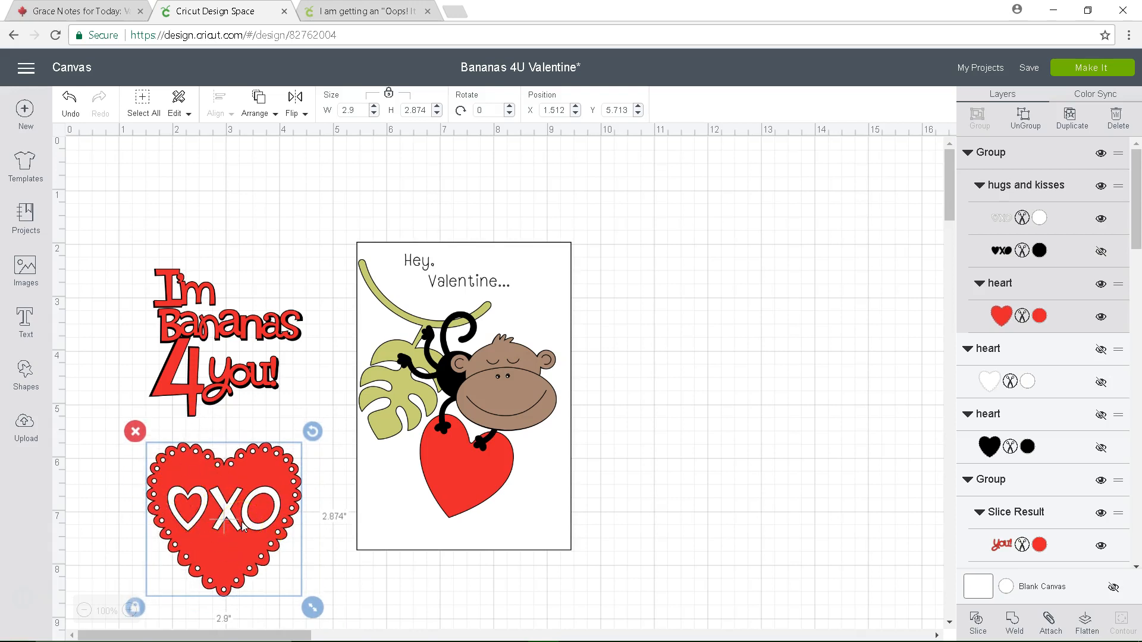
pyautogui.moveTo(216, 512); pyautogui.dragTo(216, 503)
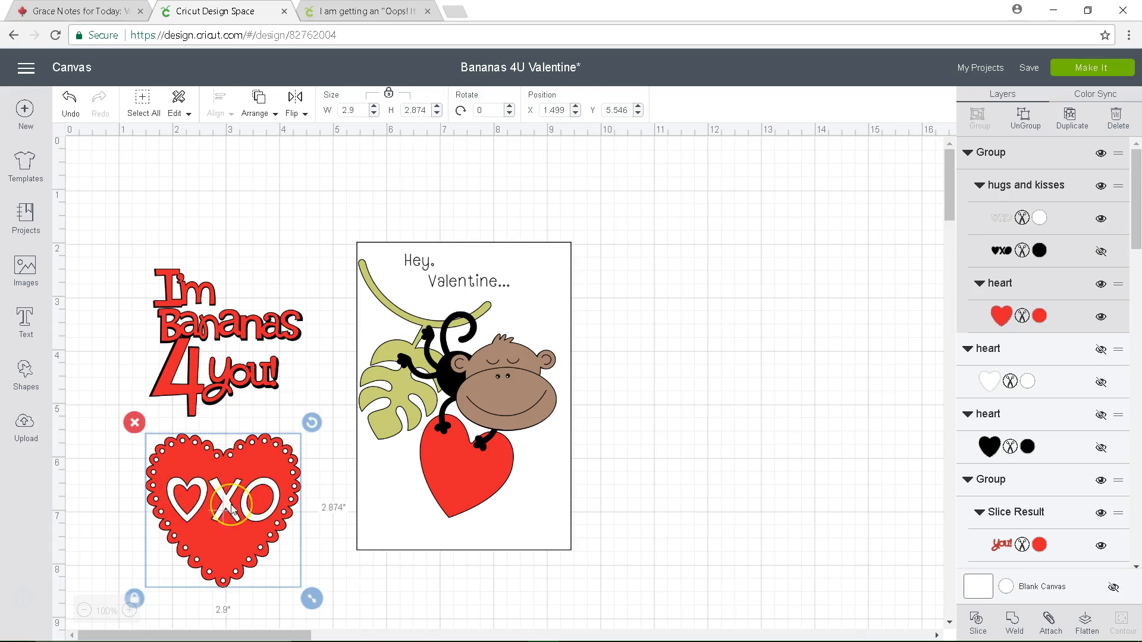
pyautogui.scroll(-2, 599, 417)
pyautogui.scroll(2, 602, 418)
pyautogui.scroll(-1, 602, 421)
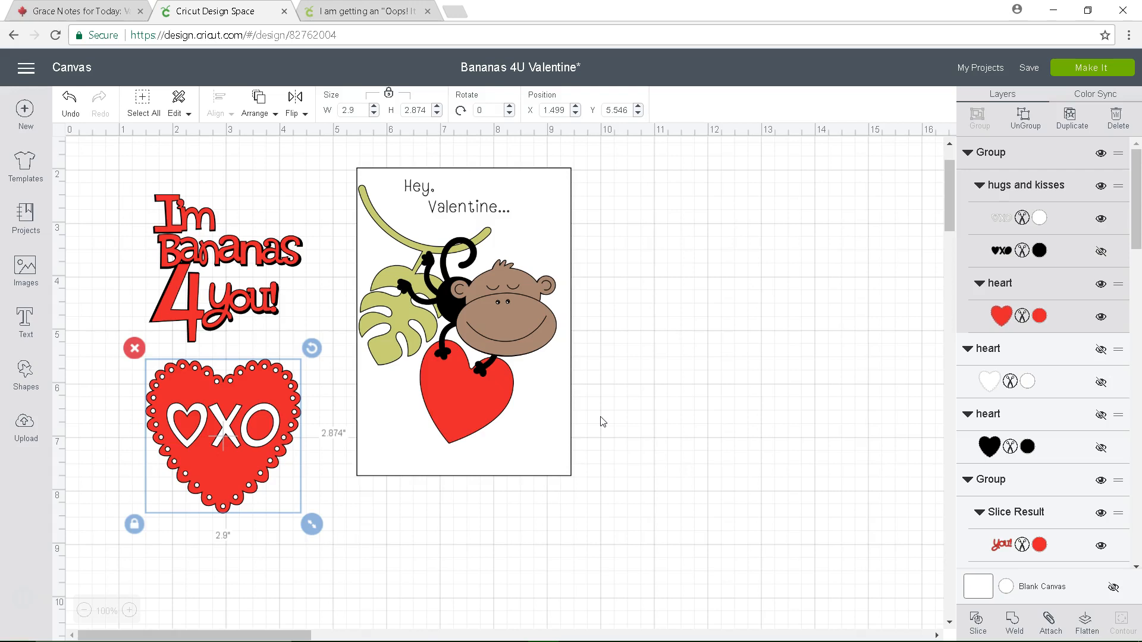
# Send the project to mat preparation and review the pieces on the white, black, brown, green and red mats.
pyautogui.click(1093, 68)
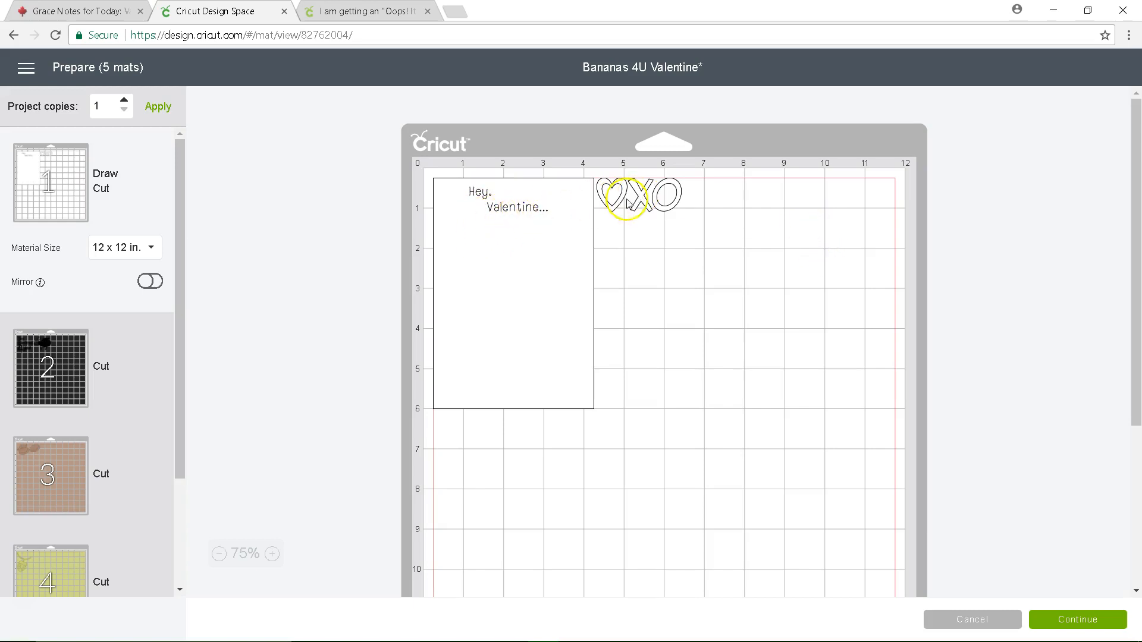
pyautogui.click(39, 369)
pyautogui.click(32, 470)
pyautogui.click(488, 236)
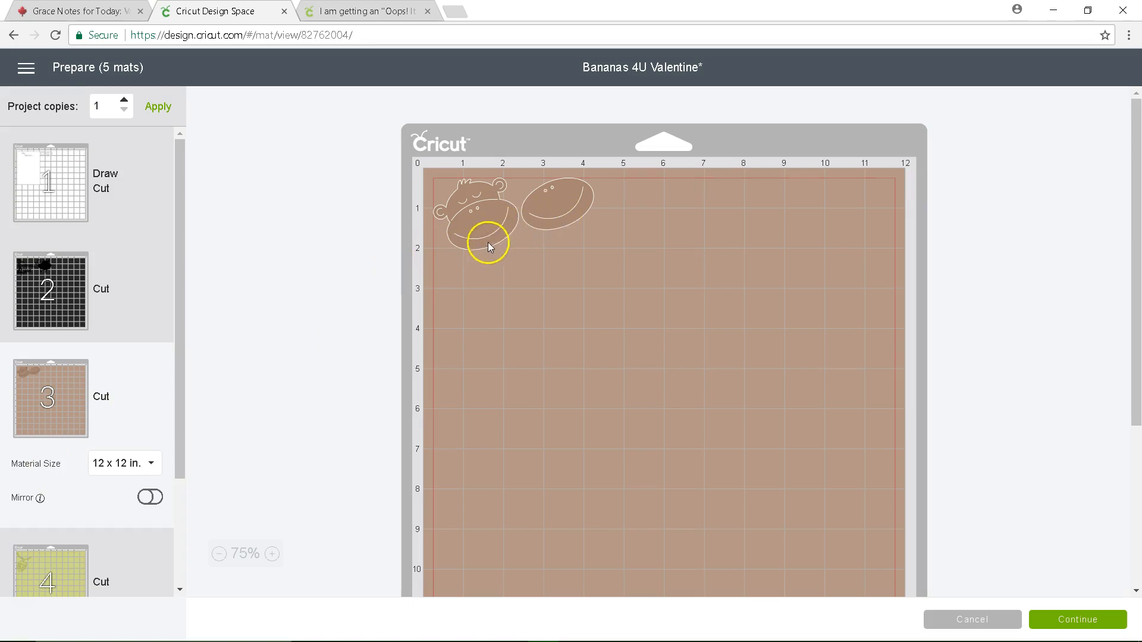
pyautogui.click(57, 554)
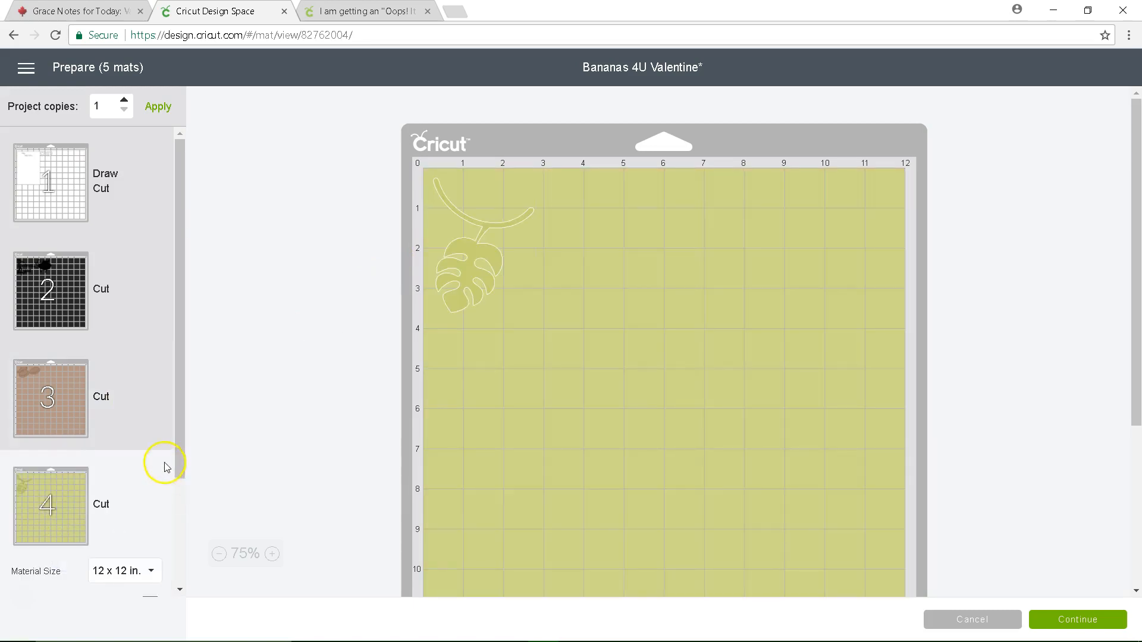
pyautogui.moveTo(183, 413); pyautogui.dragTo(181, 567)
pyautogui.click(97, 538)
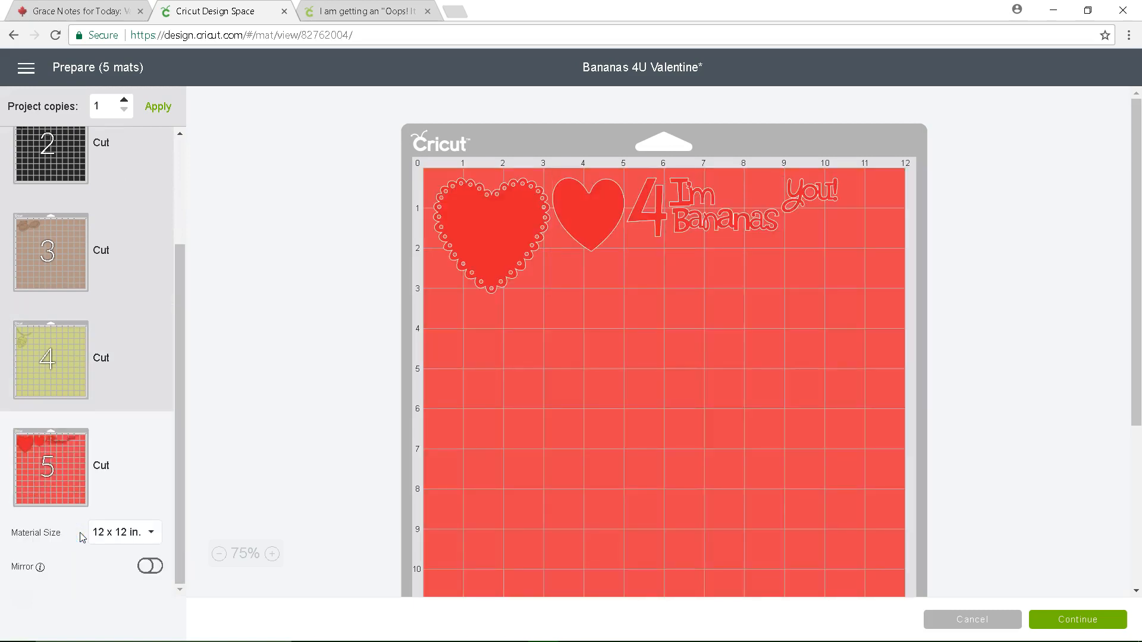
pyautogui.click(185, 529)
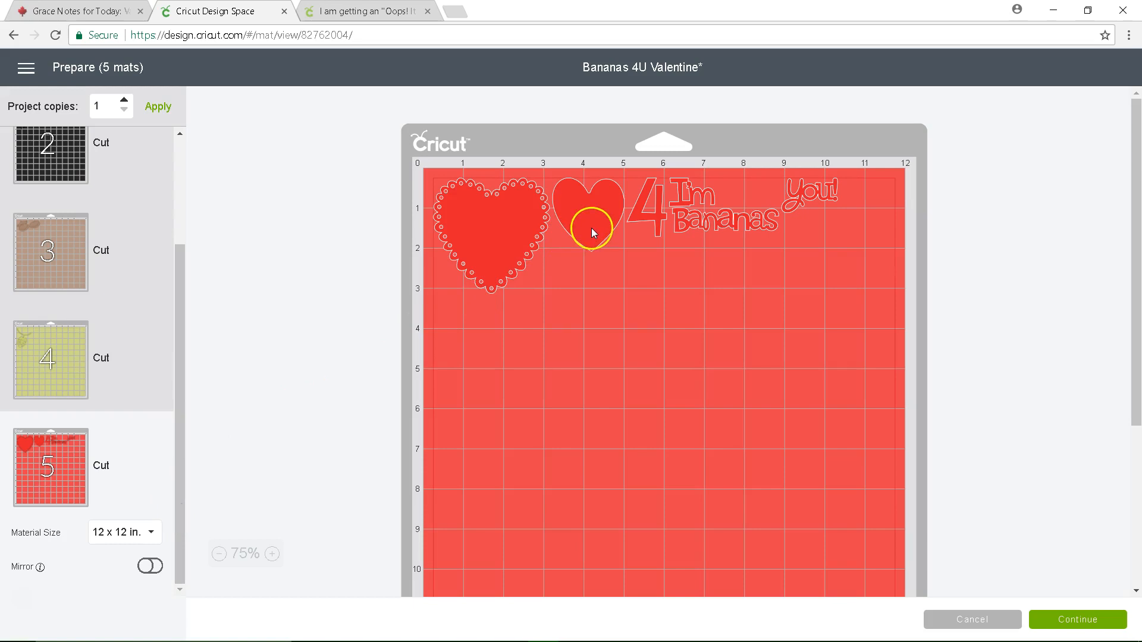
# Pack the small heart, "4", "I'm Bananas" and "you!" closely around the scalloped heart on the red mat, and cancel the preparation.
pyautogui.moveTo(610, 228); pyautogui.dragTo(484, 345)
pyautogui.moveTo(665, 222); pyautogui.dragTo(515, 320)
pyautogui.moveTo(649, 220); pyautogui.dragTo(574, 240)
pyautogui.moveTo(804, 202); pyautogui.dragTo(556, 350)
pyautogui.moveTo(498, 322)
pyautogui.mouseDown()
pyautogui.moveTo(481, 334)
pyautogui.moveTo(491, 338)
pyautogui.mouseUp()
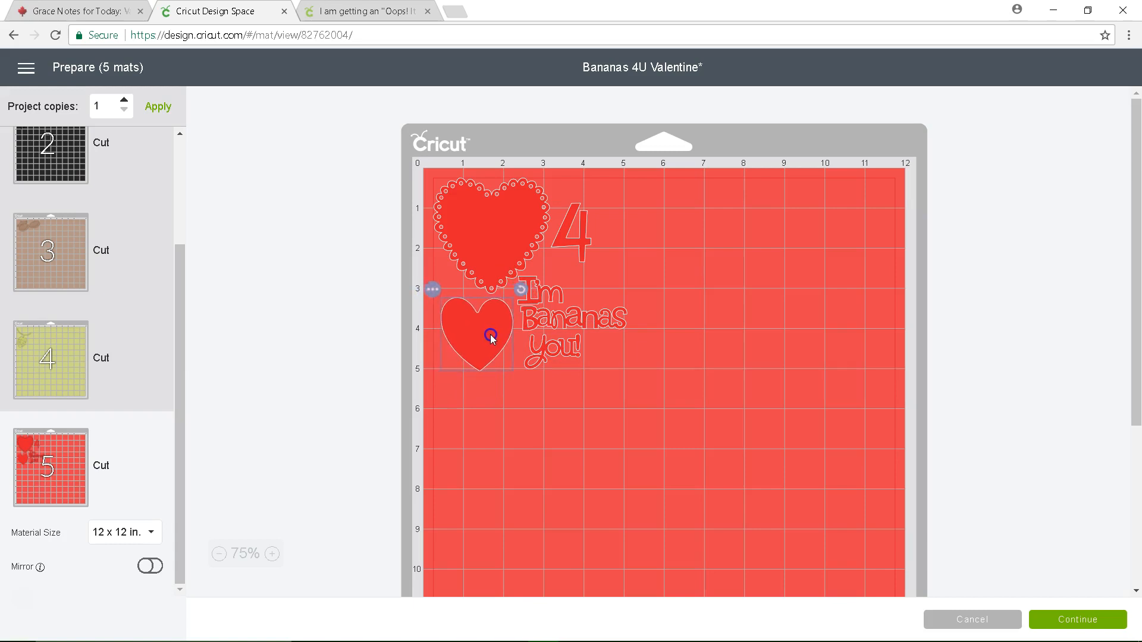
pyautogui.moveTo(553, 298); pyautogui.dragTo(554, 293)
pyautogui.moveTo(572, 239); pyautogui.dragTo(566, 256)
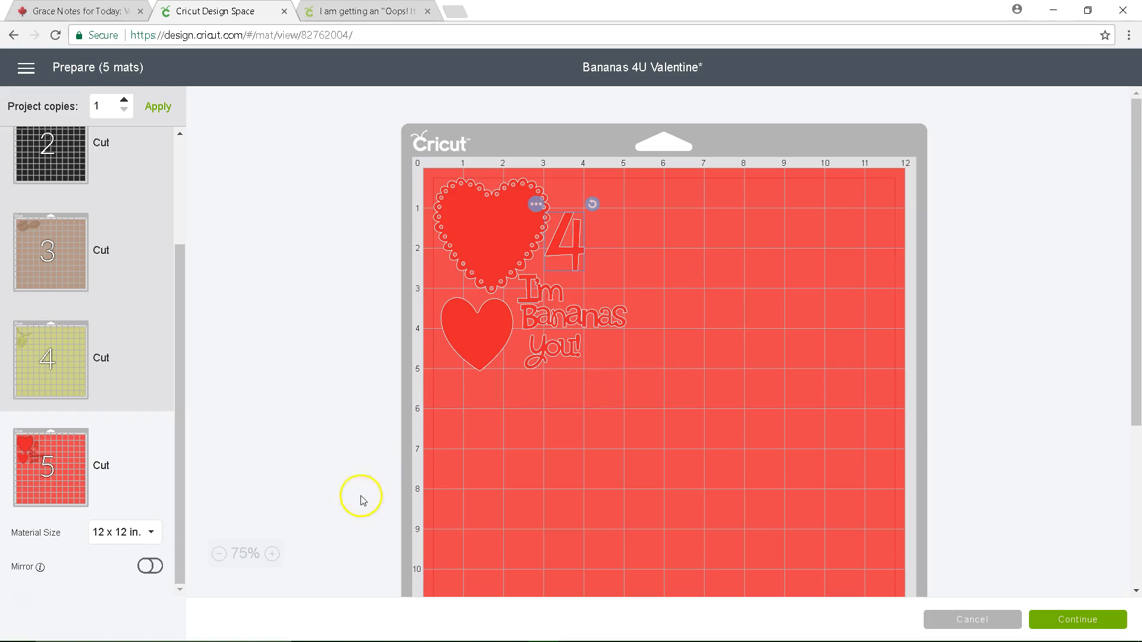
pyautogui.click(271, 555)
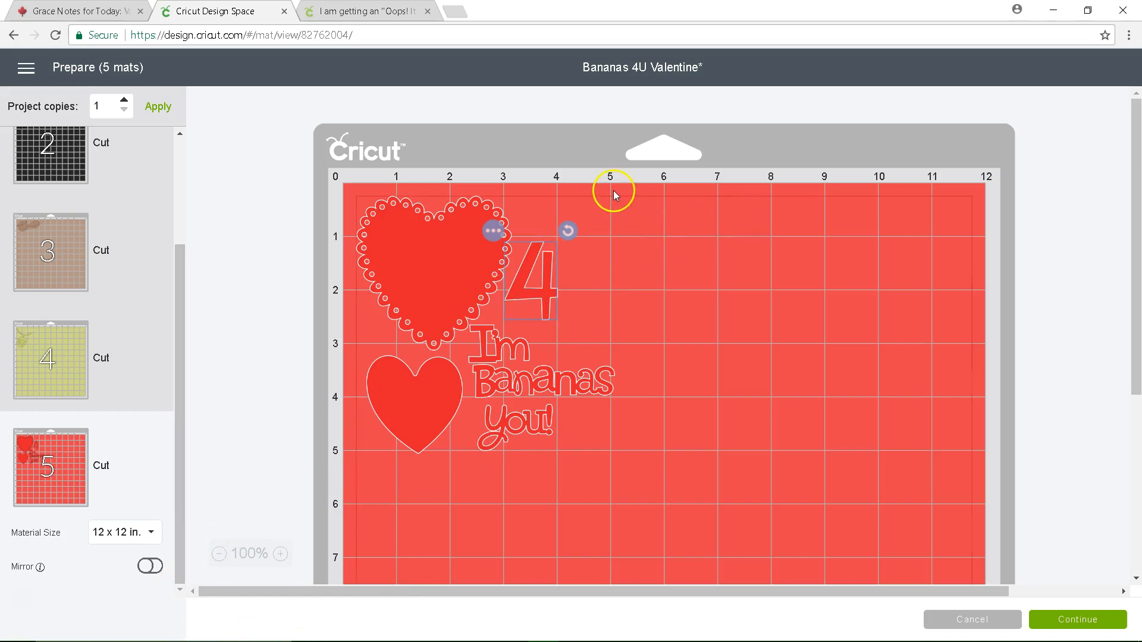
pyautogui.moveTo(430, 248); pyautogui.dragTo(440, 256)
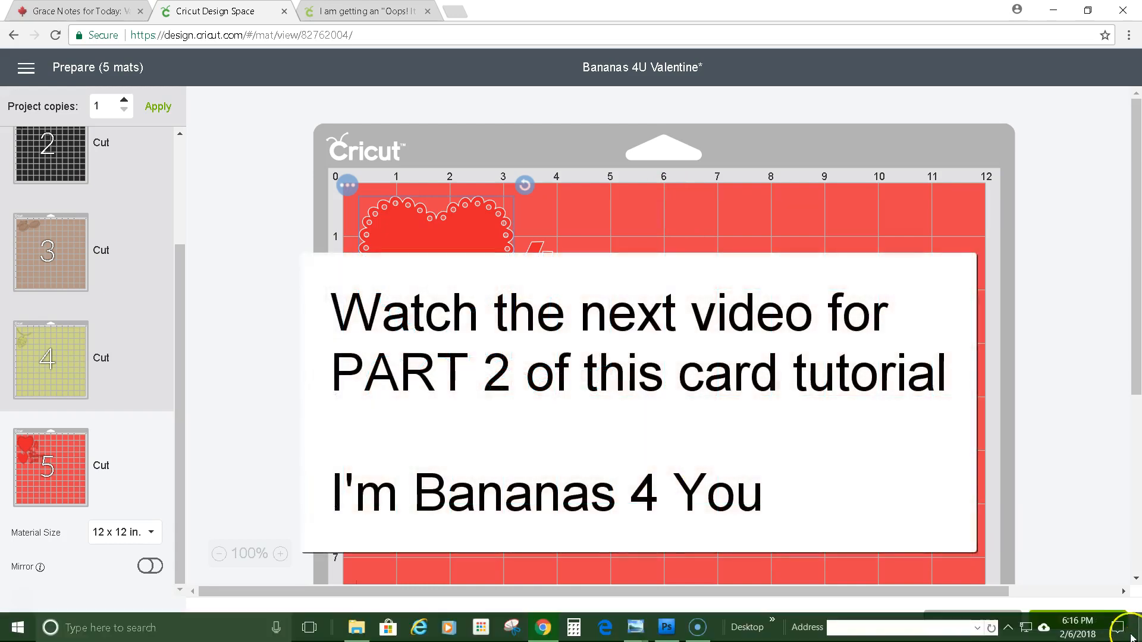
pyautogui.click(1005, 619)
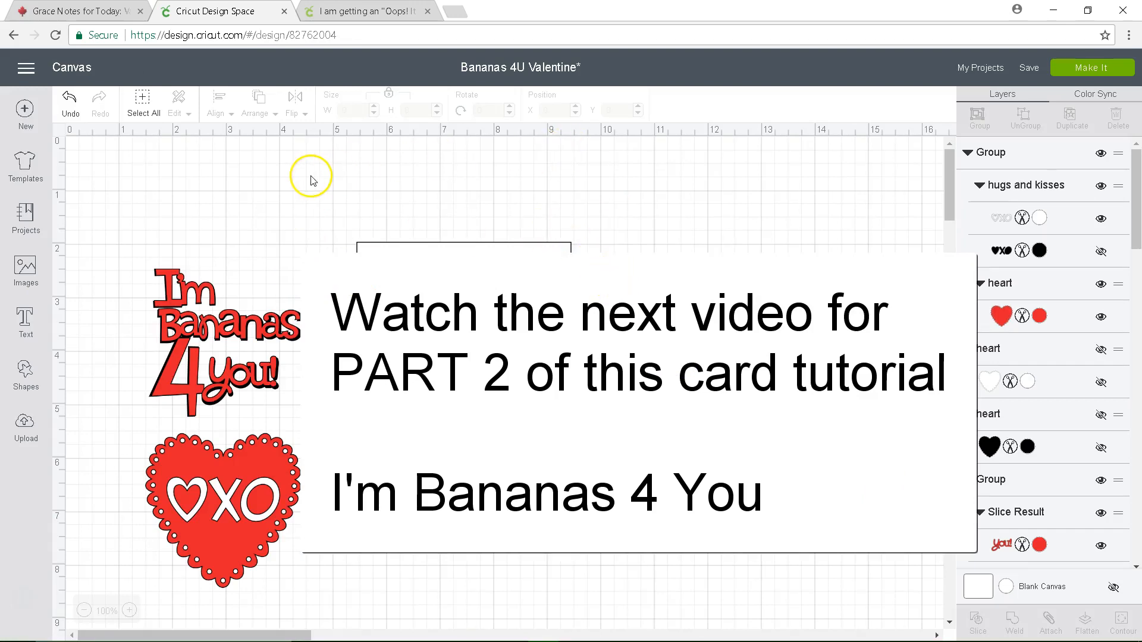
pyautogui.moveTo(241, 634)
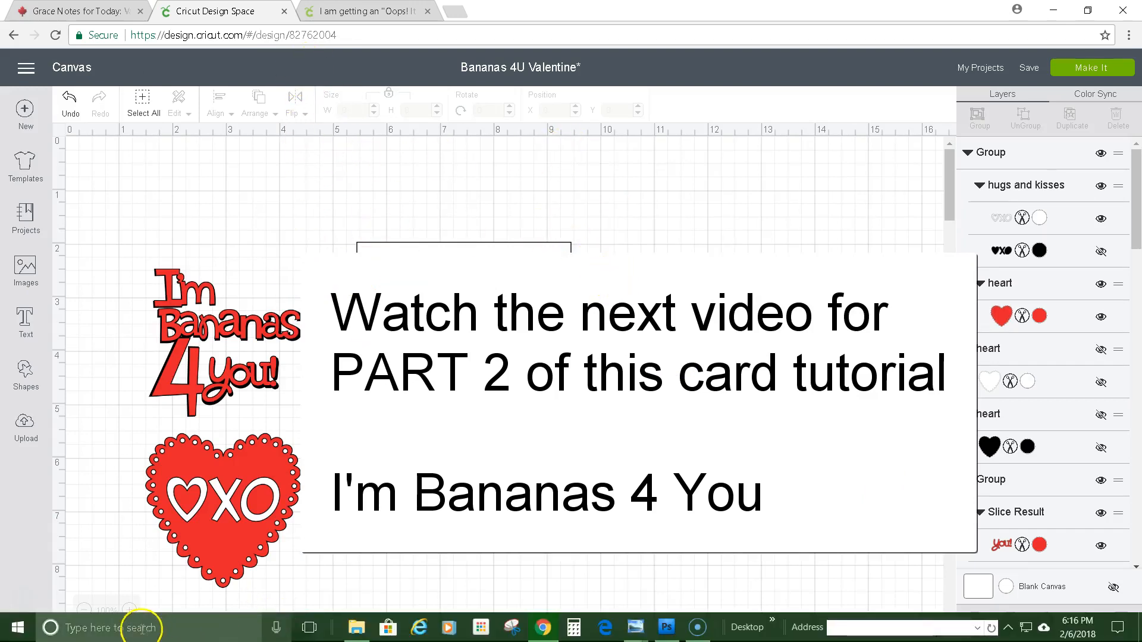